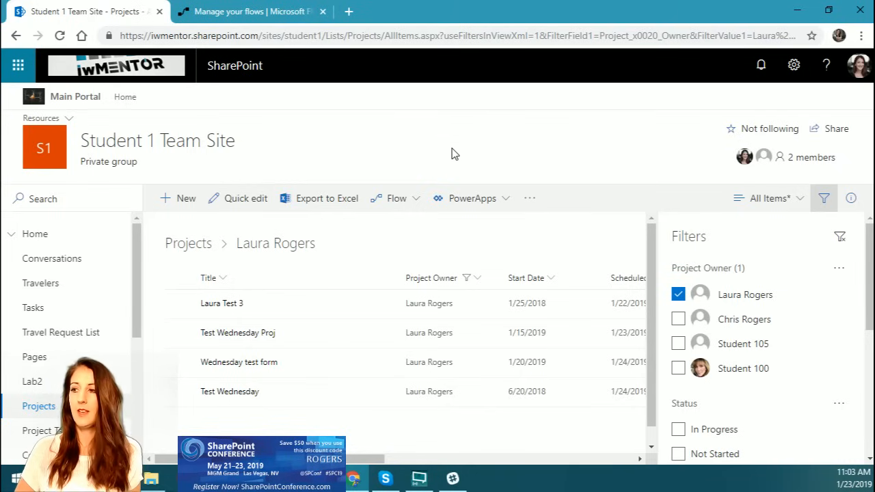
Step: Reload the Projects list, clear its Project Owner filter so all items are listed, and close the filter options
left_click(60, 36)
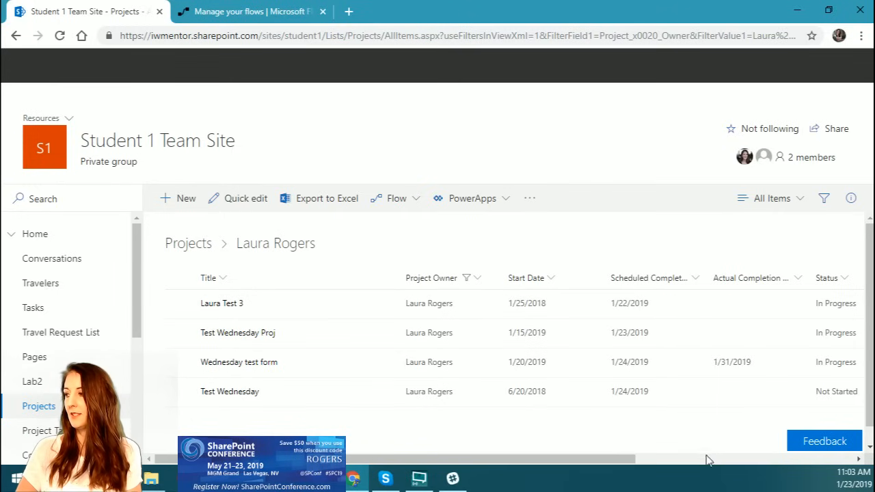
left_click(678, 294)
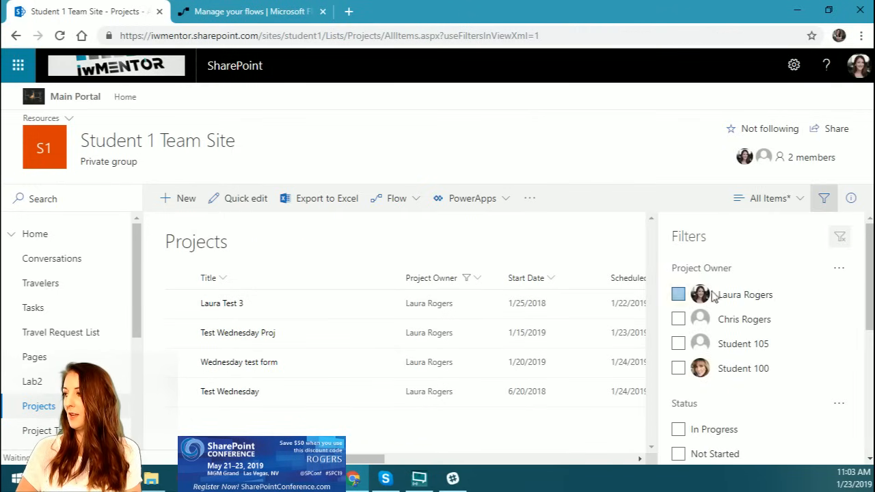
left_click(834, 202)
scroll(464, 244, "down", 3)
scroll(464, 245, "up", 3)
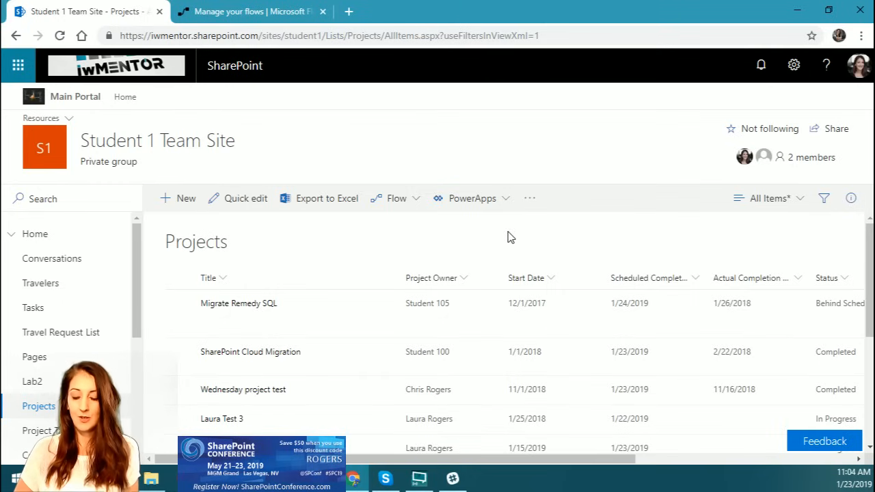
Step: Start a reminder flow for the Projects list based on the Start Date column, with the browser in full screen
key("F11")
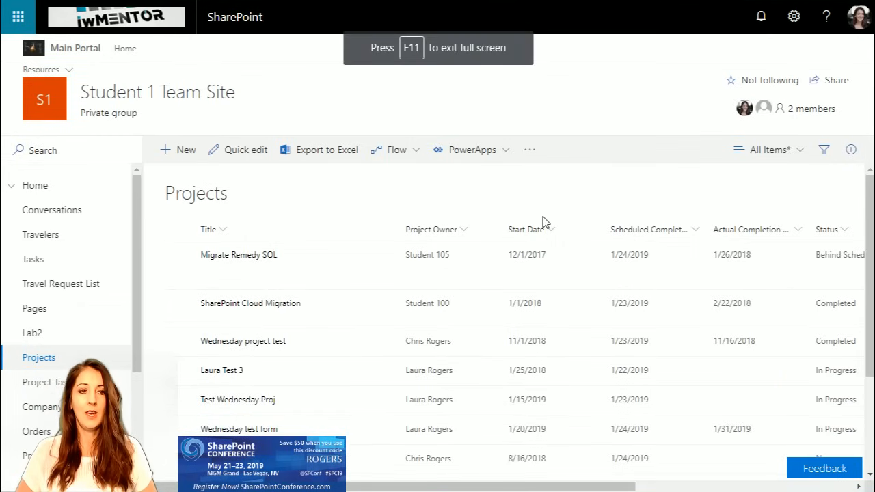
left_click(409, 154)
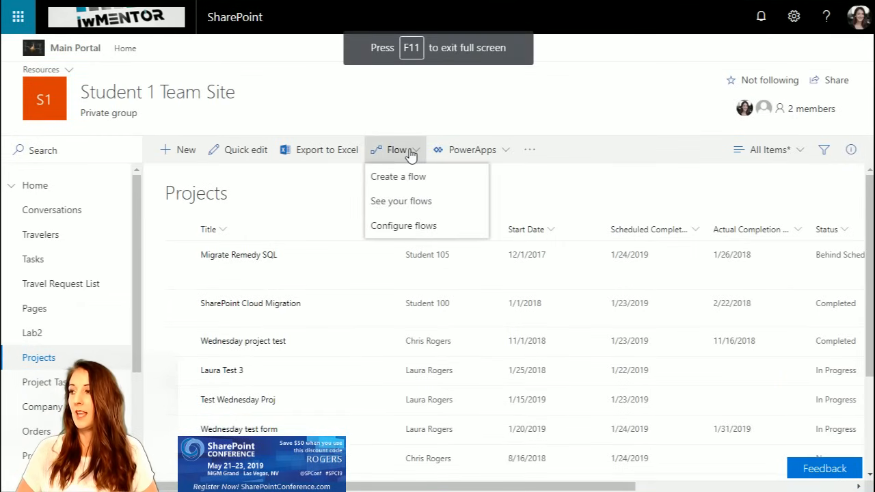
mouse_move(404, 179)
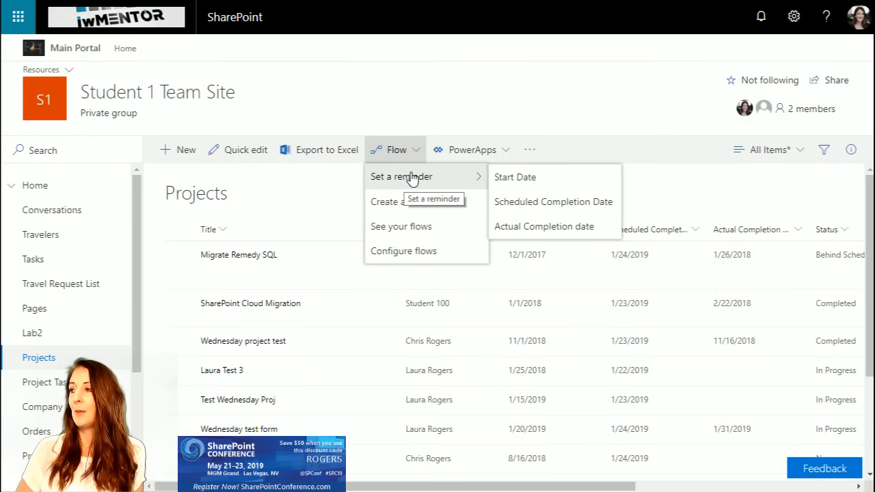
left_click(549, 185)
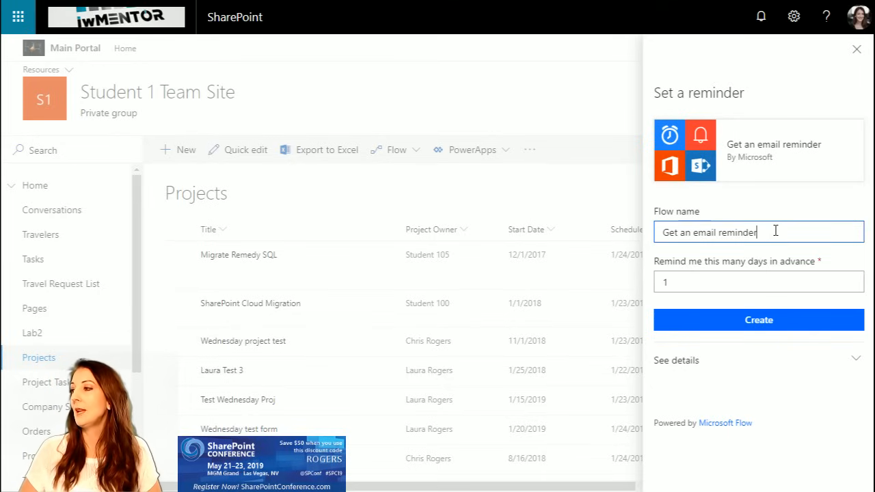
Step: Name the flow "Get an email reminder project start", set it to remind 2 days in advance, and create it
left_click(747, 238)
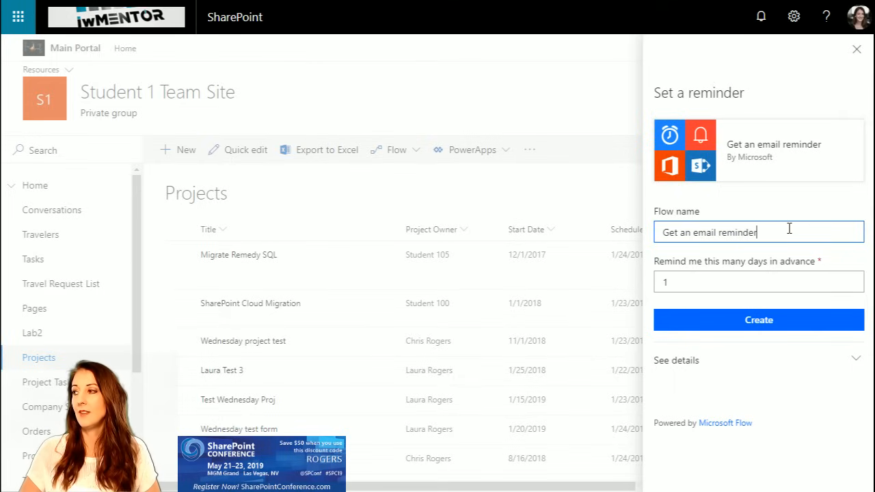
type("project start")
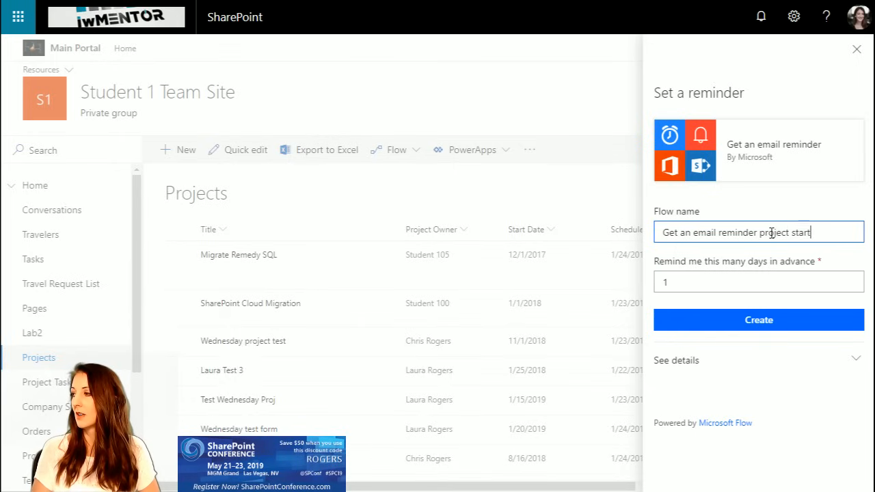
left_click(710, 283)
key("BackSpace")
type("2")
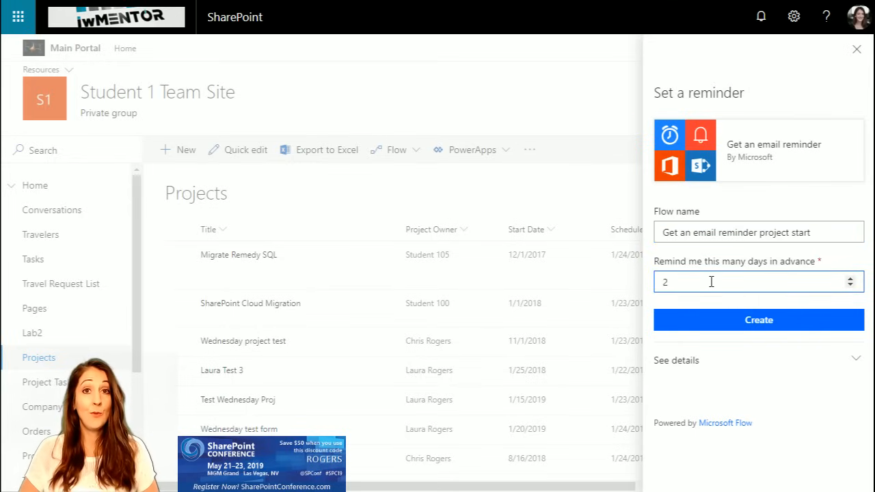
left_click(739, 327)
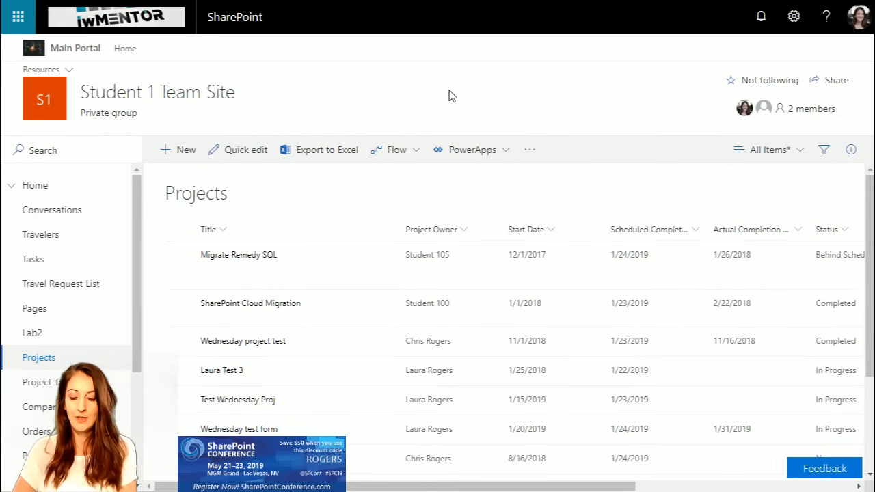
Step: Switch to Microsoft Flow in full screen and show the list of personal flows
key("F11")
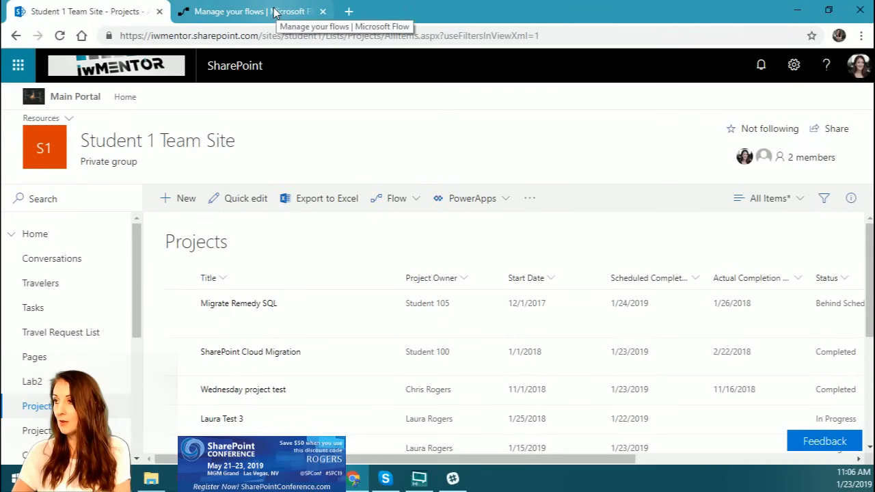
left_click(273, 12)
left_click(59, 131)
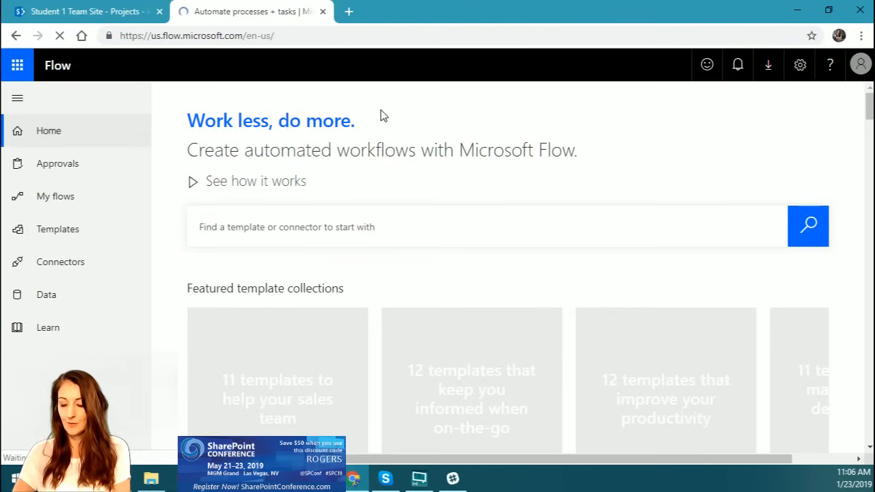
key("F11")
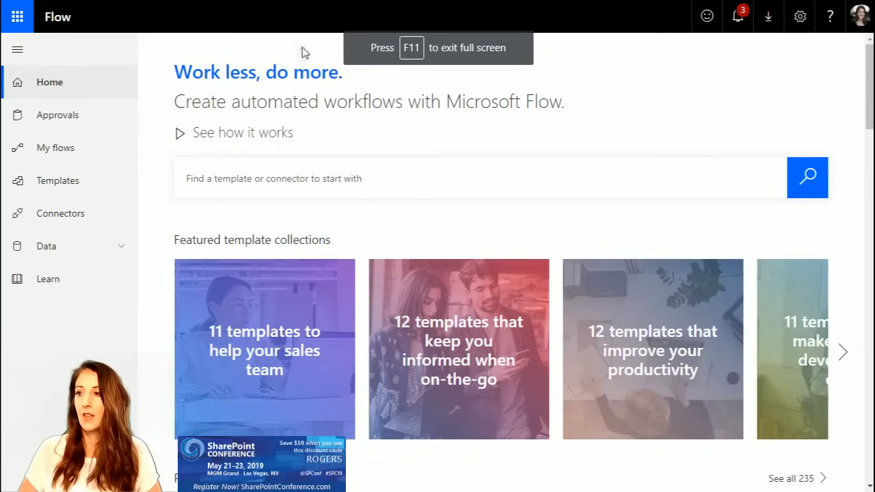
left_click(67, 151)
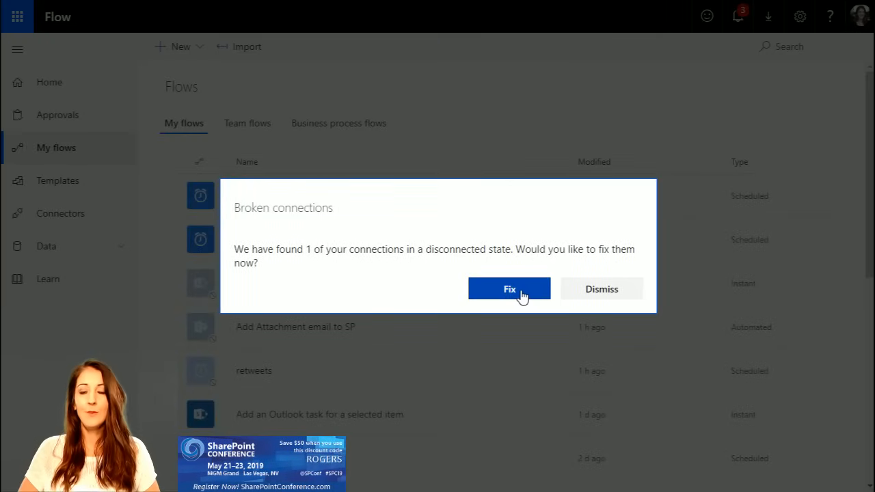
Step: Try to fix the disconnected Google Sheets connection
left_click(522, 294)
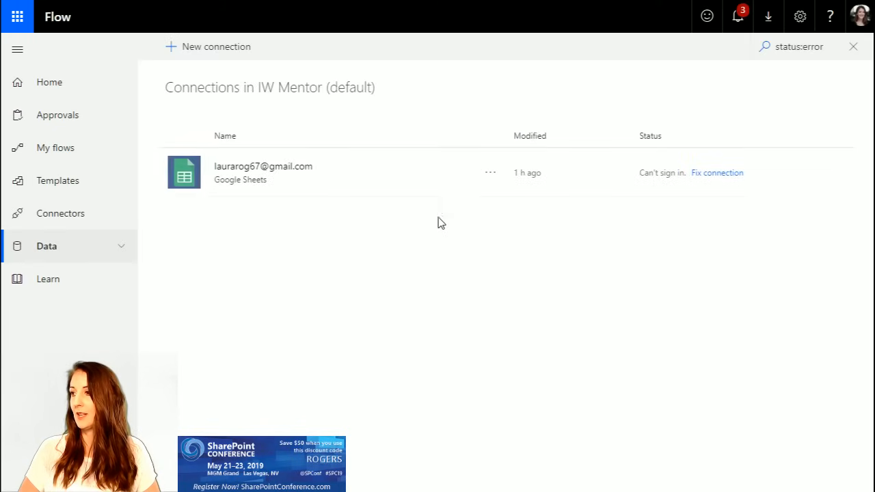
left_click(719, 179)
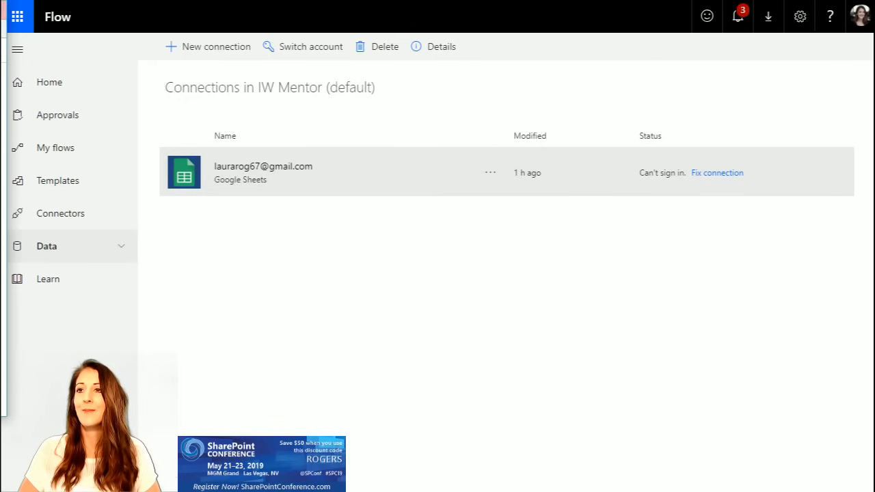
Step: Return to the personal flows and check the "Get an email reminder project start" flow in the list
left_click(63, 149)
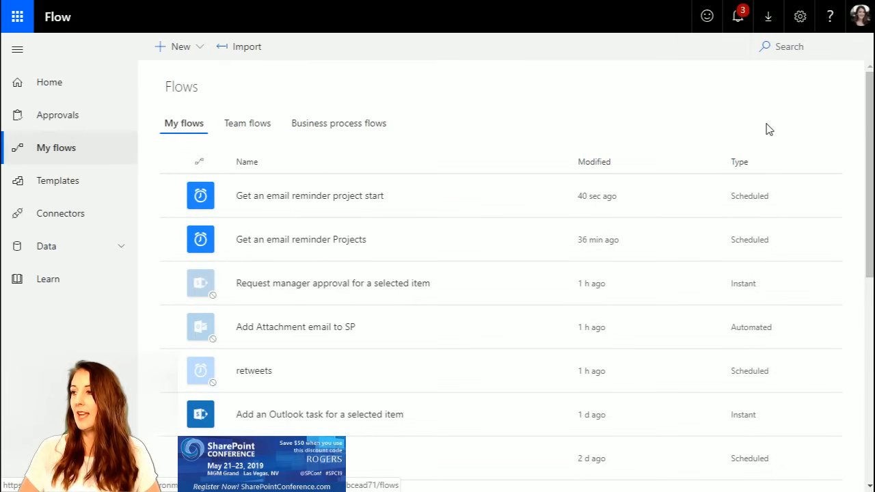
left_click(431, 200)
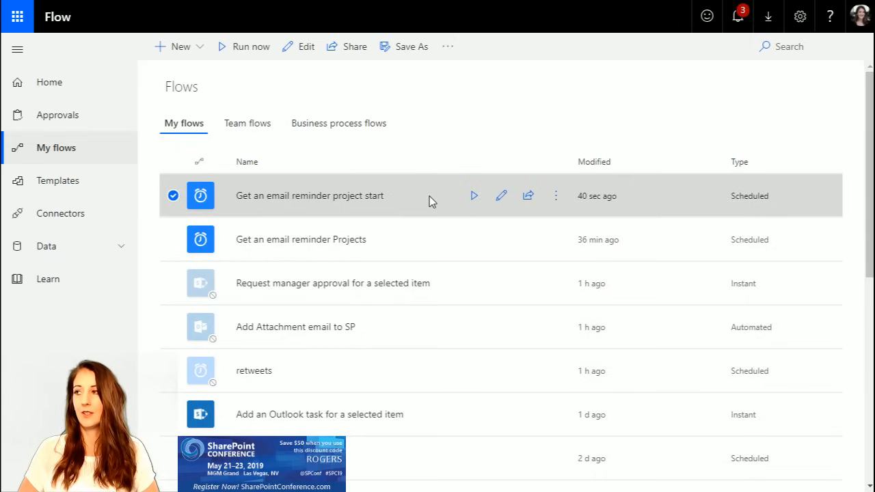
left_click(461, 118)
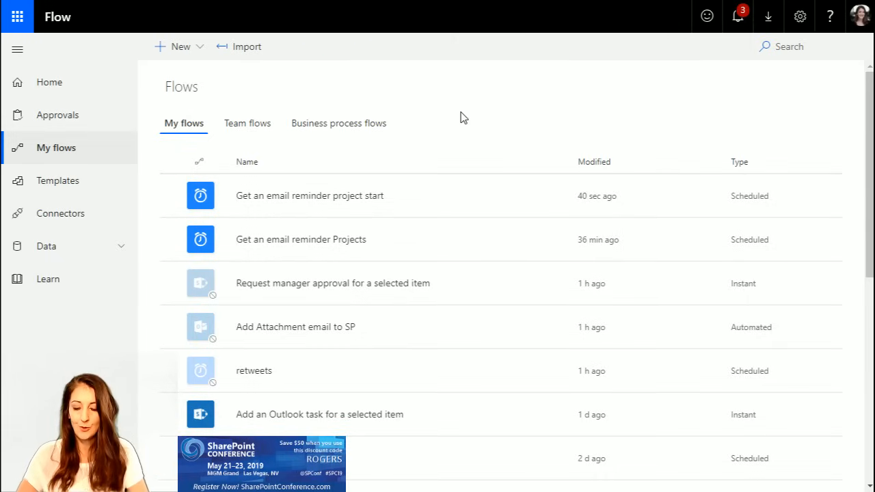
Step: Leave full screen, switch back to the SharePoint Projects list, and open the details of the project that starts 1/25/2018
key("F11")
left_click(301, 11)
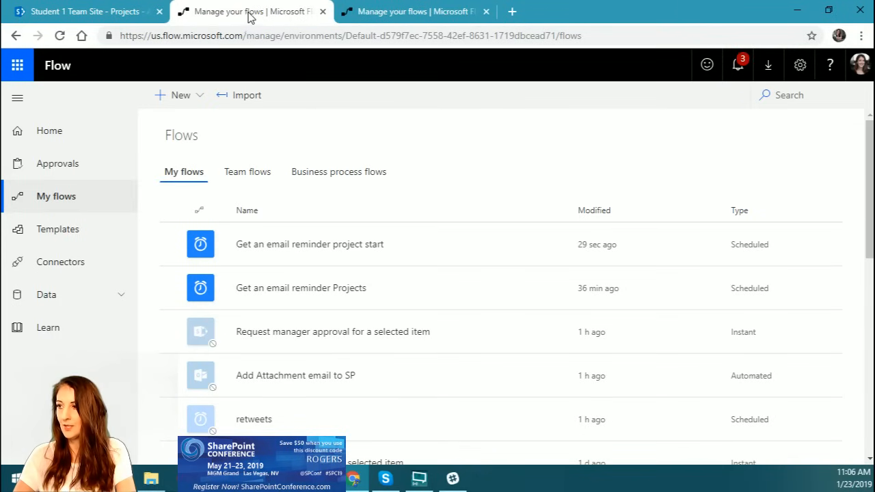
left_click(101, 11)
scroll(595, 267, "down", 1)
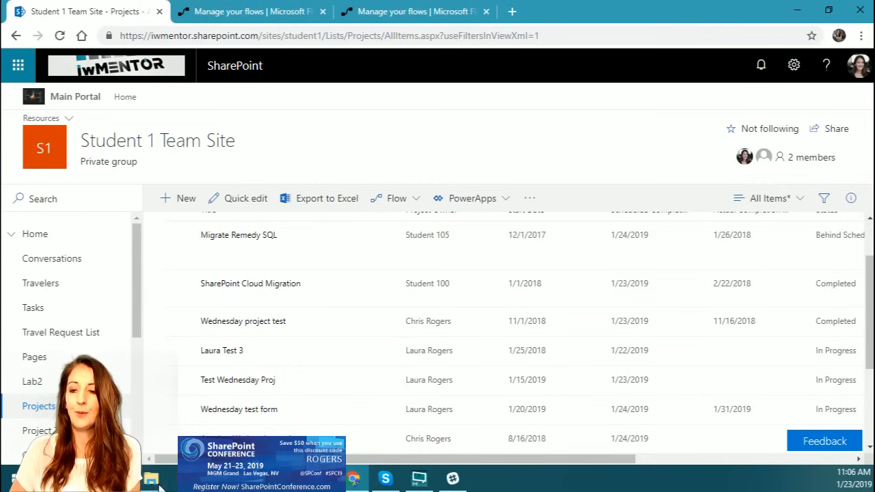
scroll(566, 284, "down", 2)
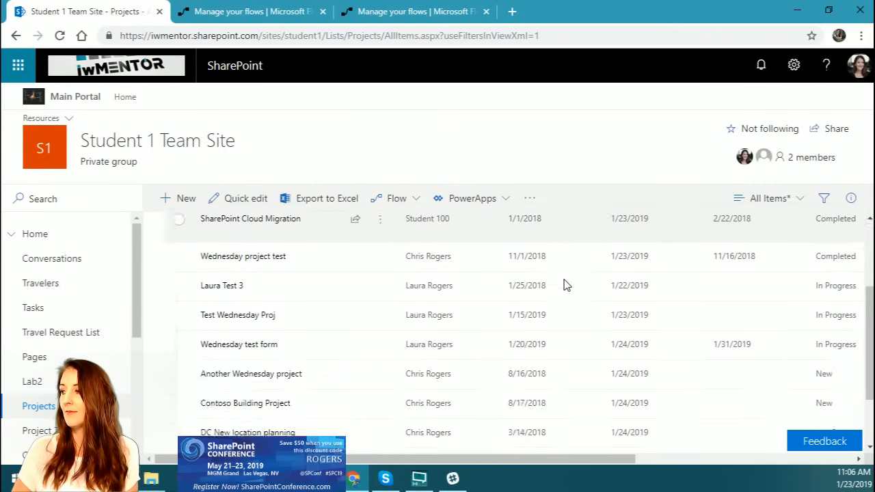
scroll(566, 308, "up", 3)
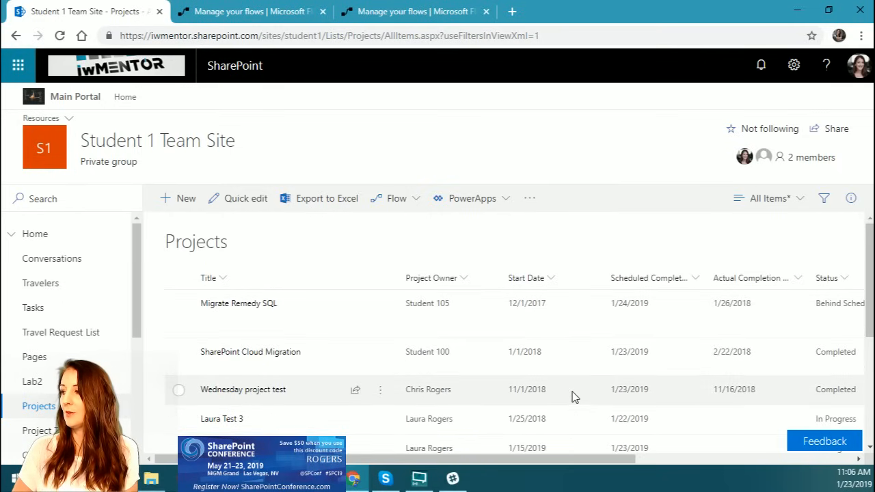
scroll(574, 397, "down", 1)
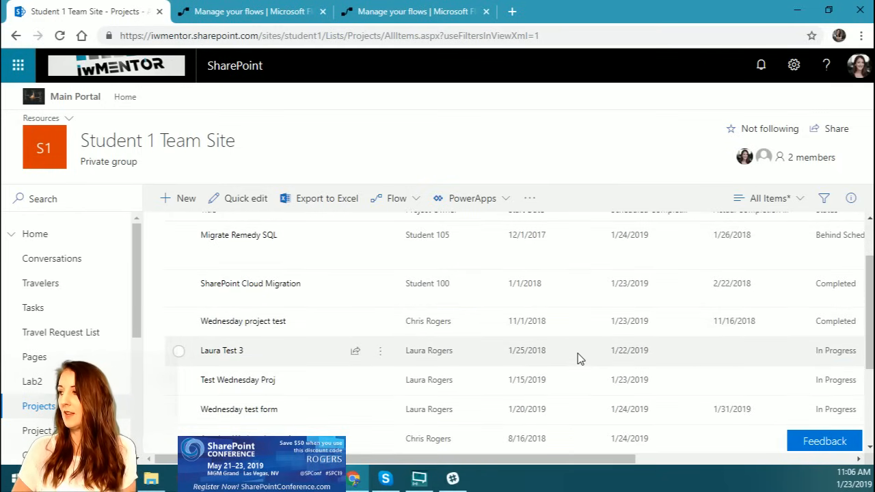
scroll(578, 358, "up", 1)
scroll(578, 358, "down", 2)
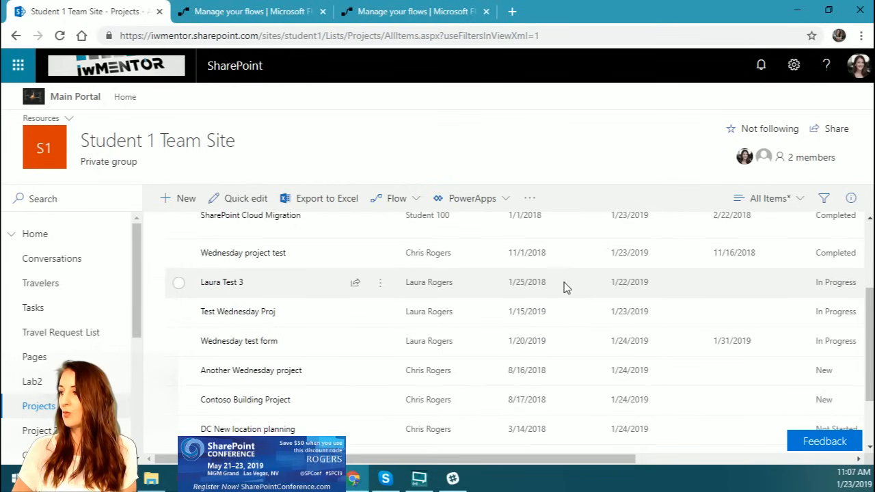
left_click(564, 282)
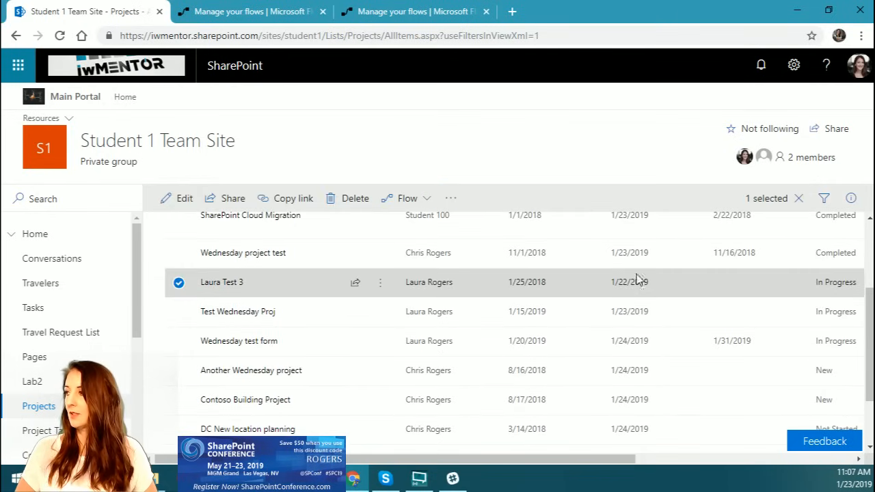
left_click(851, 199)
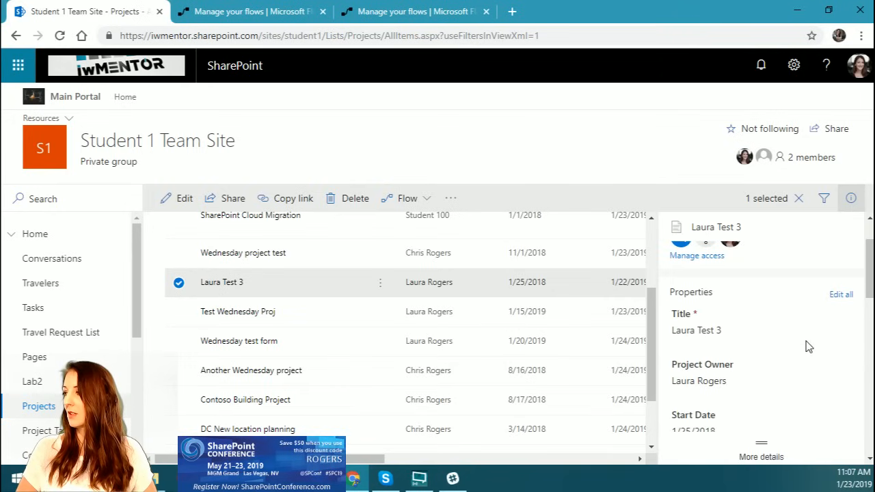
Step: Edit the selected project's Start Date and set it to 1/25/2018
scroll(809, 346, "down", 1)
left_click(696, 297)
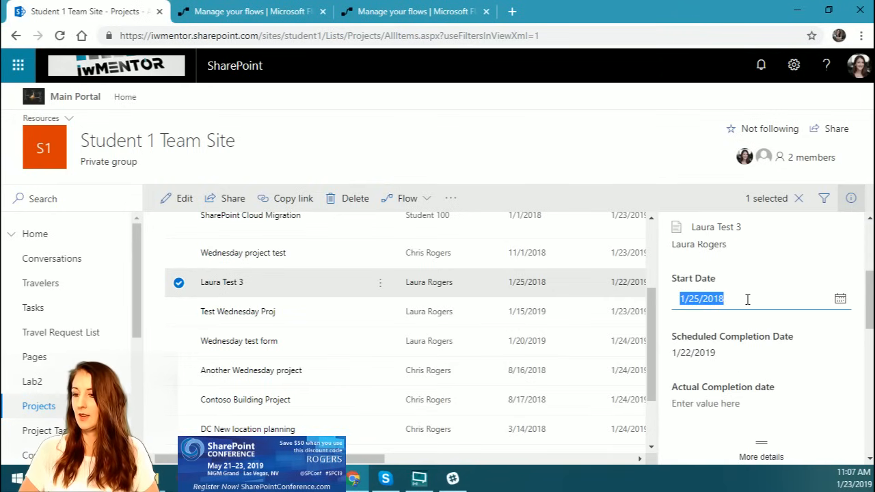
left_click(700, 298)
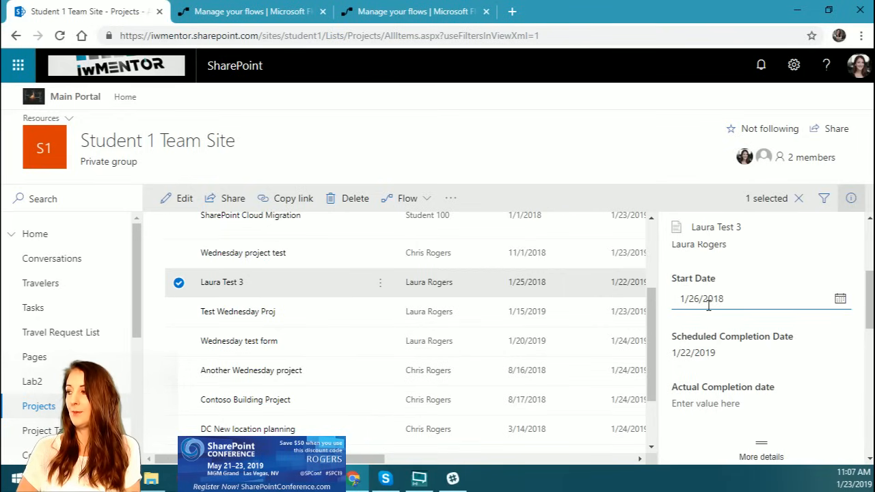
key("BackSpace")
type("5")
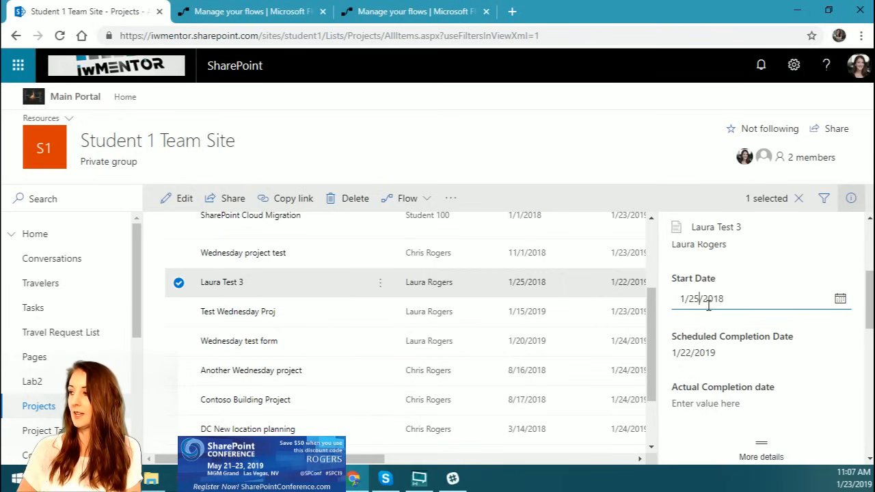
Step: Set the selected project's Scheduled Completion Date to 1/29/2019, save it, and close the item details
left_click(711, 353)
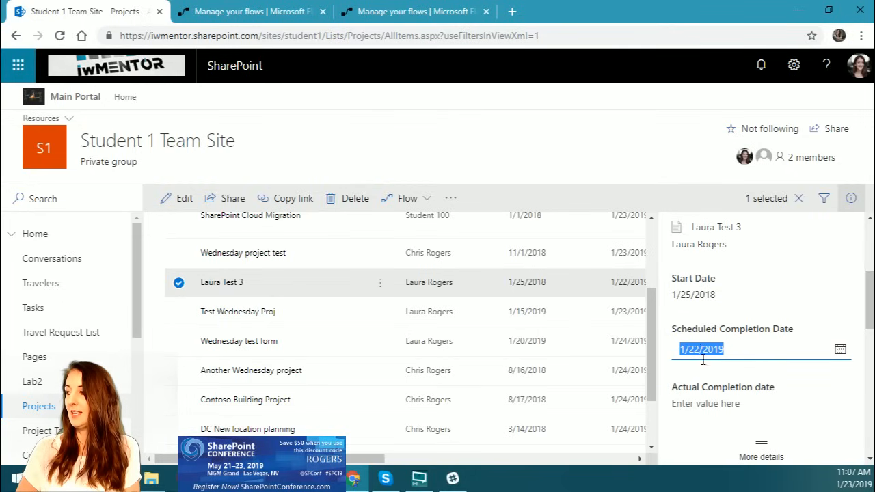
left_click(699, 349)
key("BackSpace")
type("9")
key("Return")
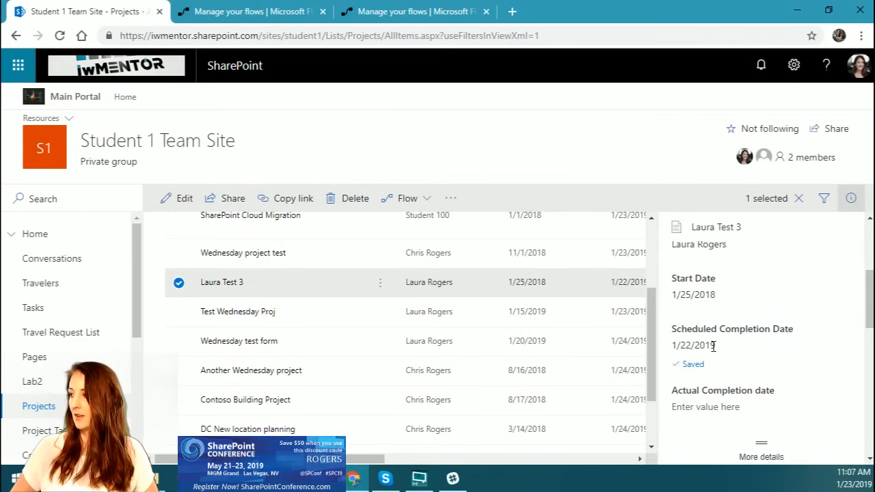
left_click(799, 199)
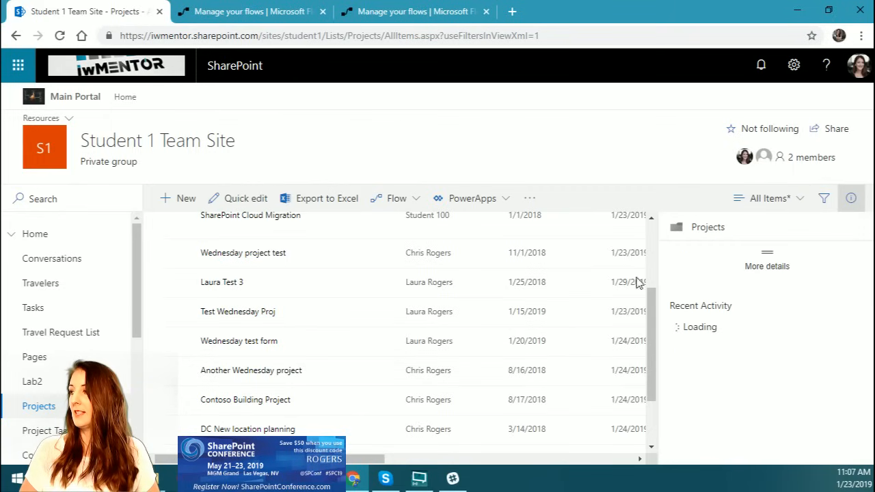
left_click(852, 198)
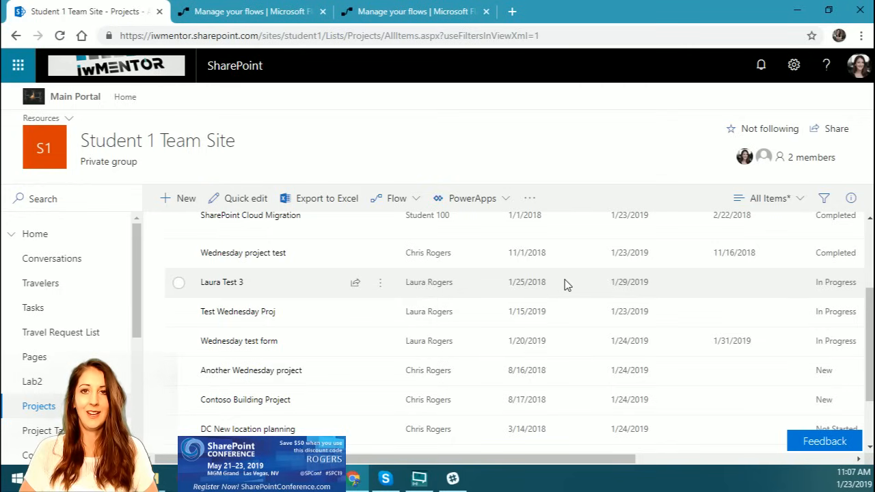
Step: Switch to Microsoft Flow, open the "Get an email reminder project start" flow for editing, and run a test of it
left_click(413, 14)
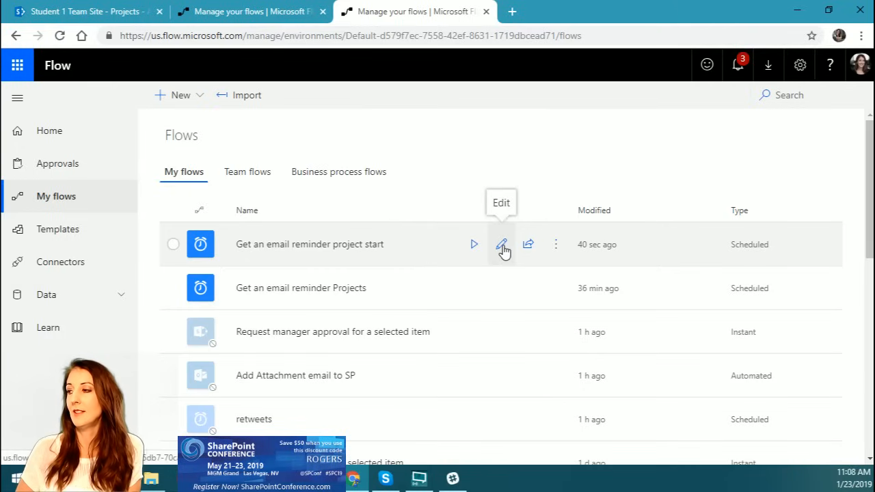
left_click(503, 248)
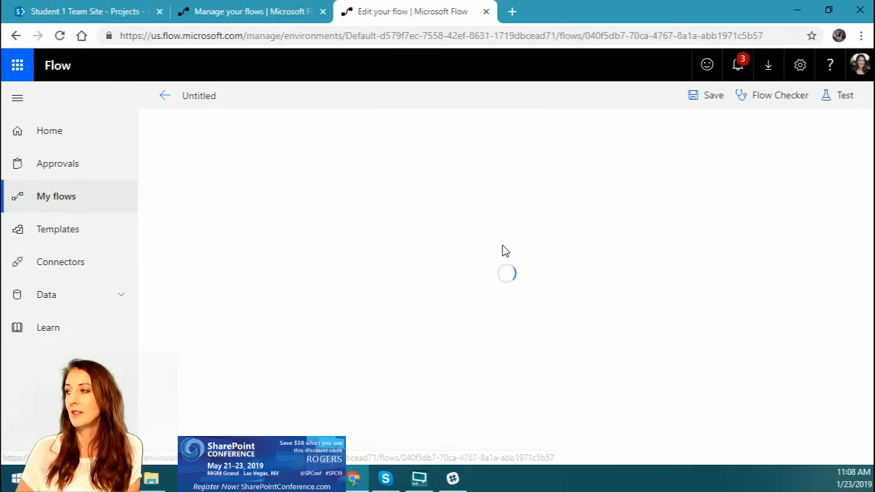
left_click(837, 97)
left_click(662, 157)
left_click(667, 194)
left_click(687, 227)
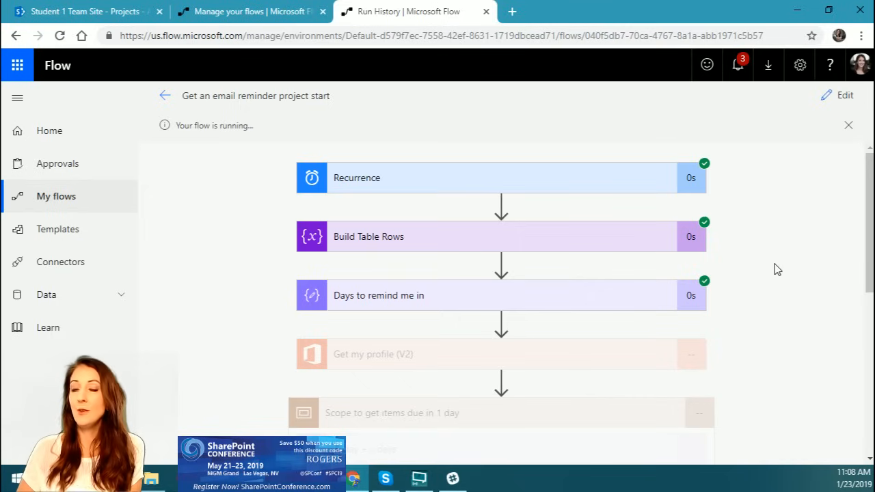
Step: Examine the test run's "Get items" output and the expression result and branches of the Condition
scroll(778, 269, "down", 5)
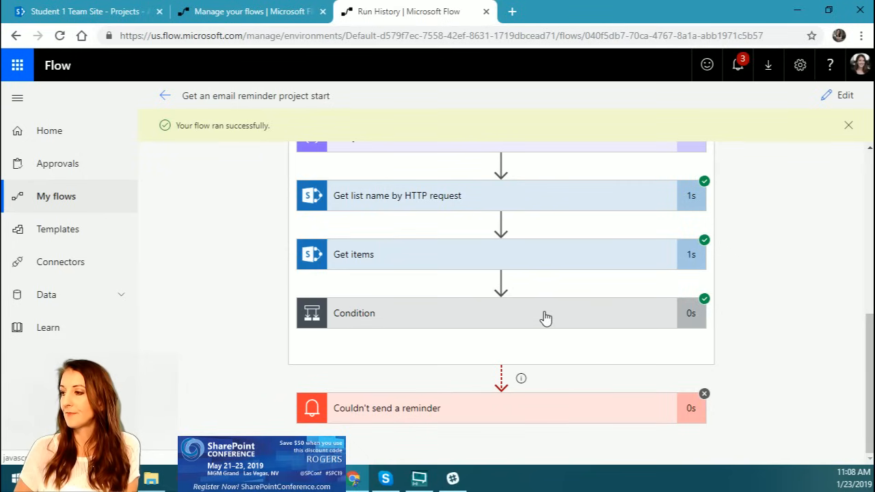
left_click(537, 261)
scroll(643, 320, "down", 7)
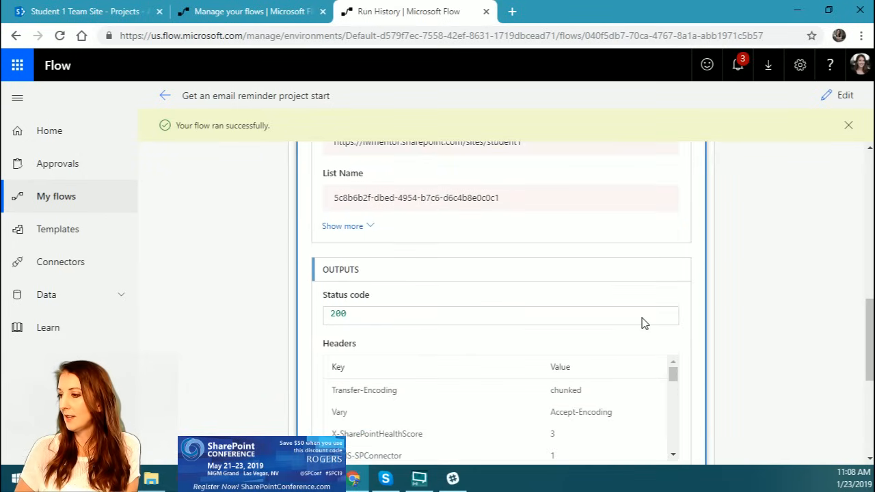
left_click(497, 315)
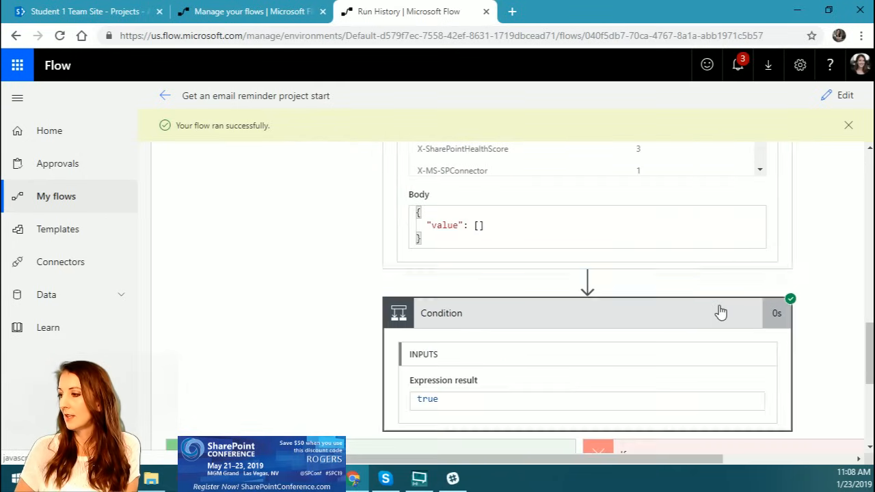
scroll(718, 308, "down", 3)
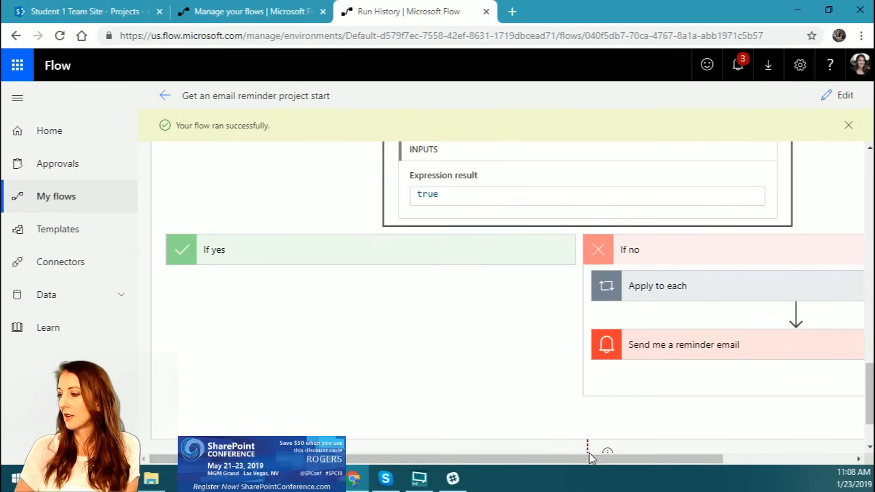
left_click_drag(590, 467, 555, 459)
scroll(426, 305, "up", 1)
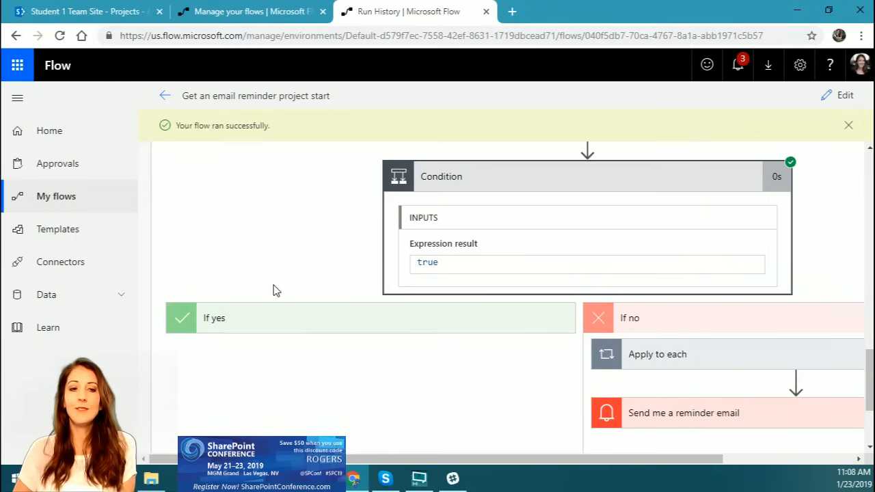
Step: Go back through the run and check the input and output of the "Days to remind me in" action
scroll(336, 281, "up", 4)
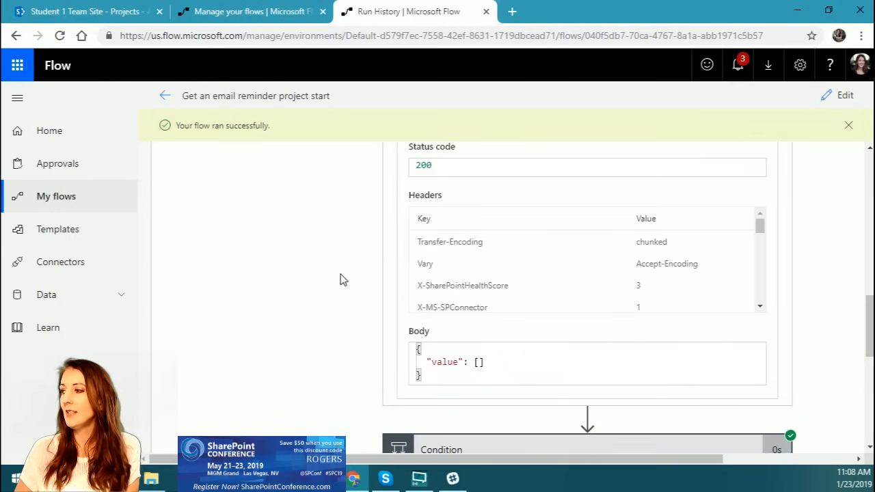
scroll(465, 298, "up", 8)
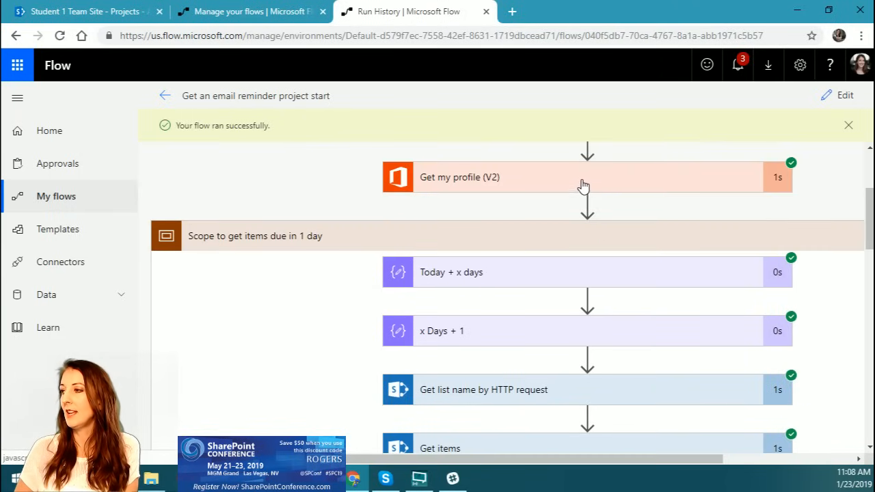
scroll(576, 207, "up", 3)
left_click(530, 299)
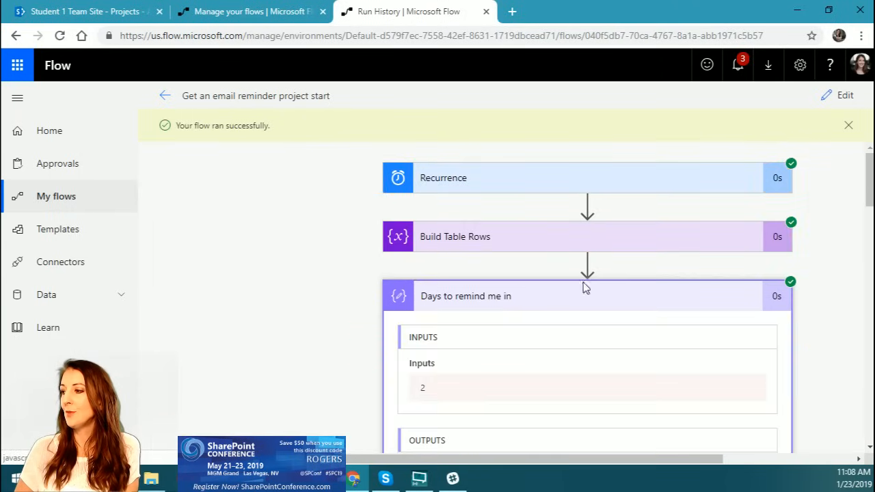
scroll(458, 386, "down", 5)
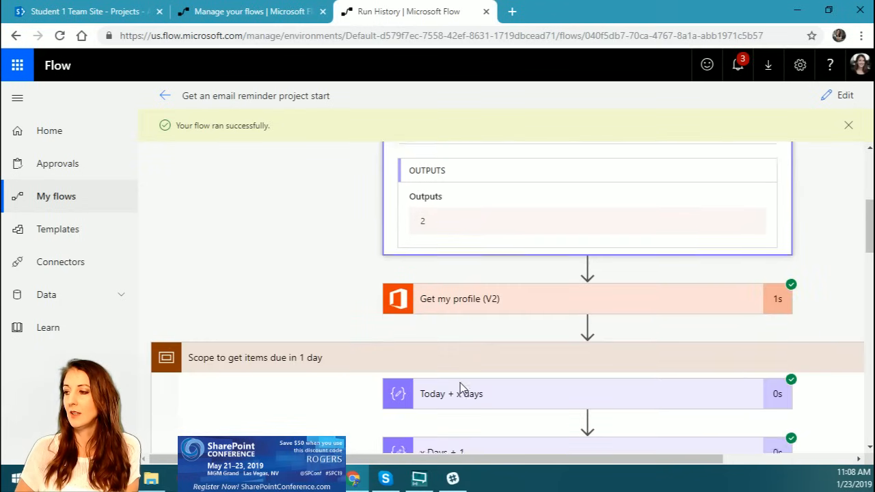
Step: Expand the "Today + x days" and "x Days + 1" actions in the run and check their calculated dates
scroll(462, 387, "down", 1)
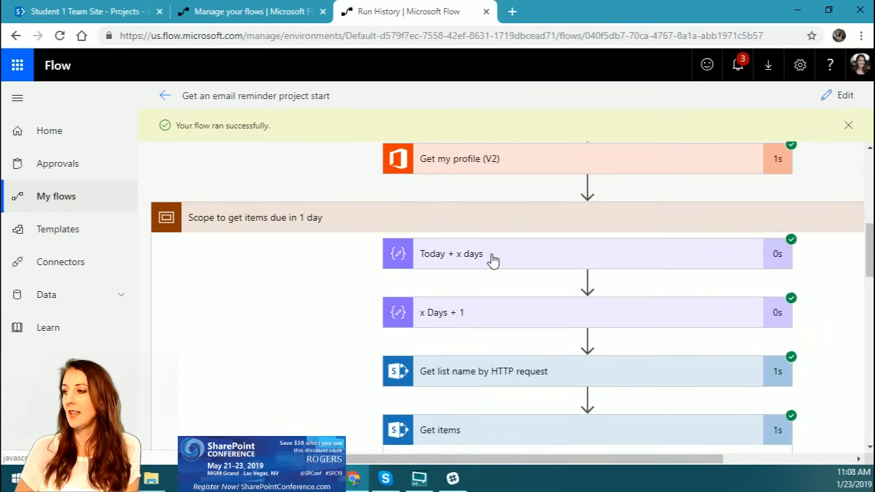
left_click(494, 258)
scroll(677, 376, "down", 1)
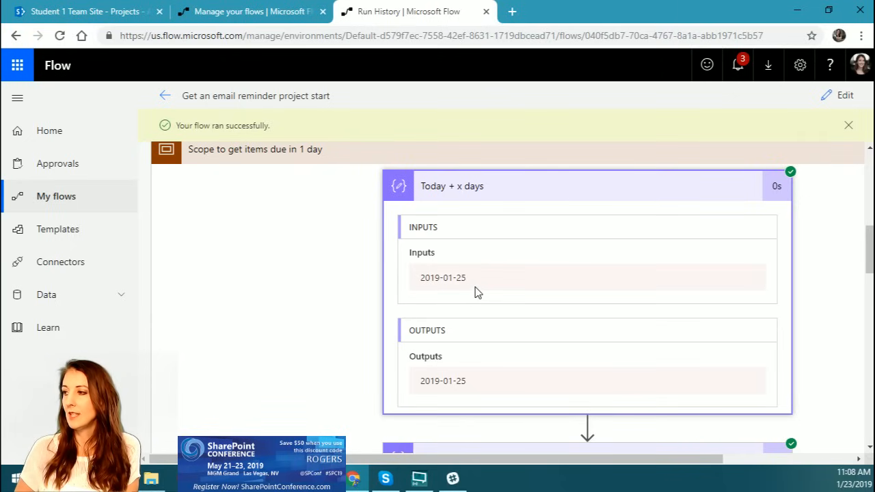
scroll(477, 292, "down", 2)
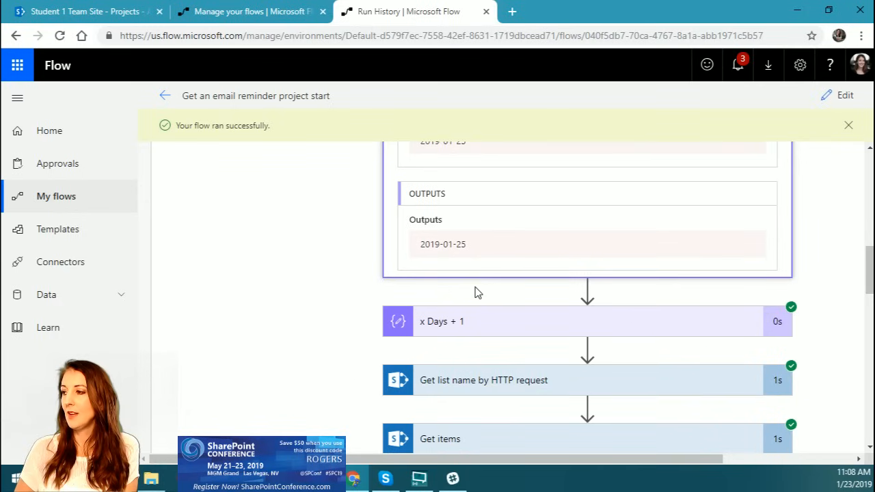
left_click(472, 326)
scroll(540, 328, "down", 2)
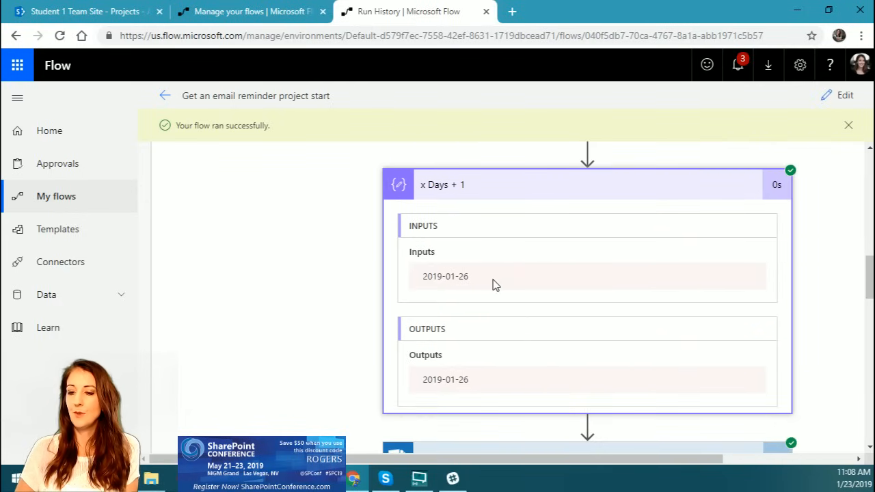
Step: Show the additional inputs of the "Get items" action and check its Filter Query
scroll(496, 285, "down", 1)
scroll(493, 284, "down", 1)
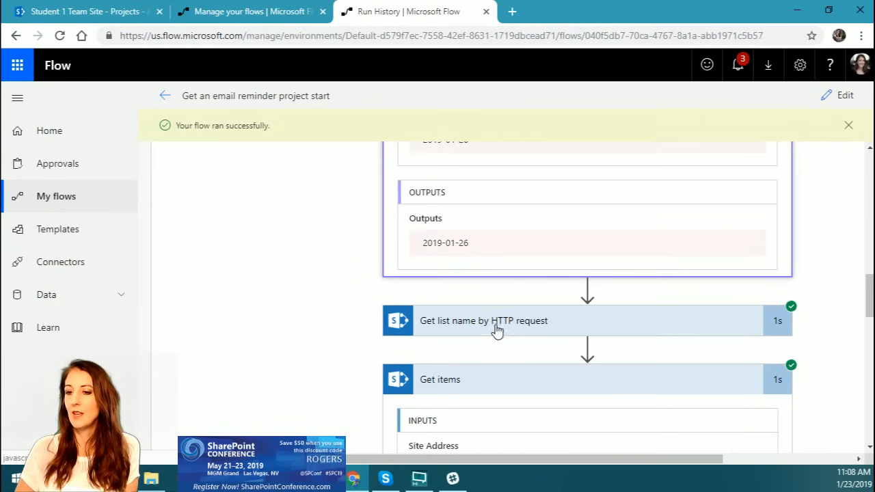
scroll(520, 332, "down", 3)
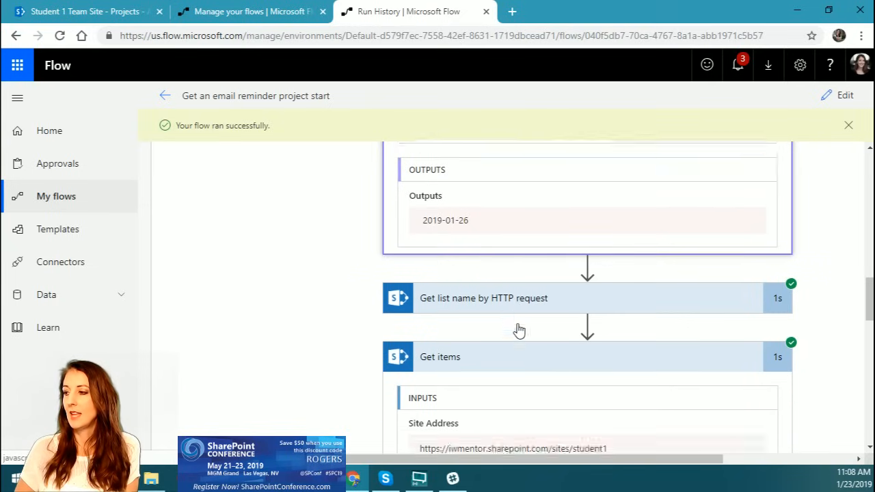
left_click(435, 351)
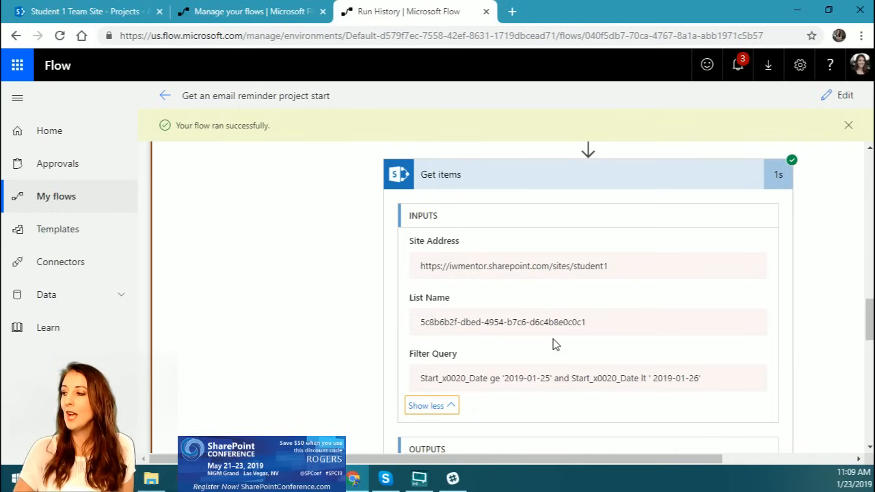
scroll(555, 345, "down", 1)
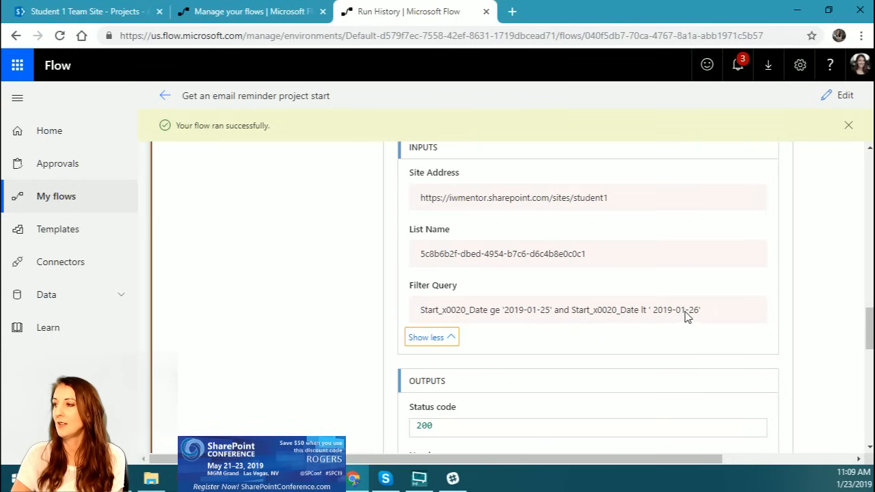
Step: Switch to the SharePoint Projects list, sort it by Start Date from newer to older, and select the project starting 1/25/2018
left_click(102, 12)
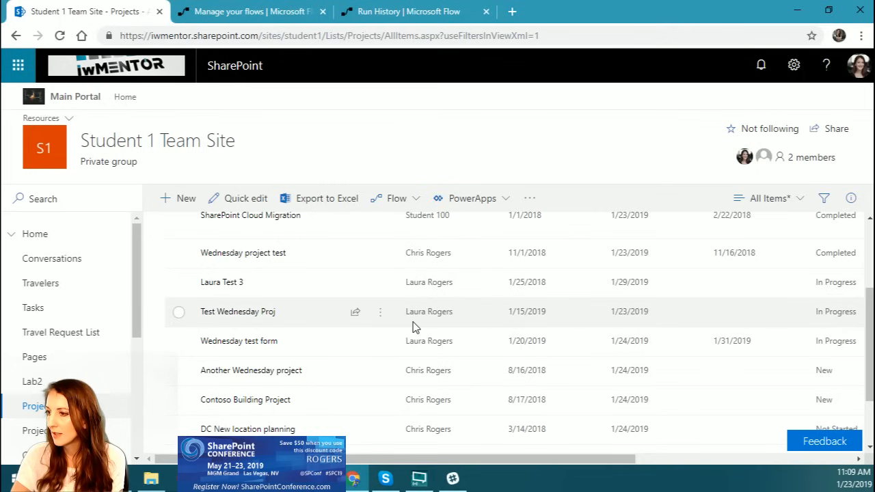
scroll(598, 311, "up", 3)
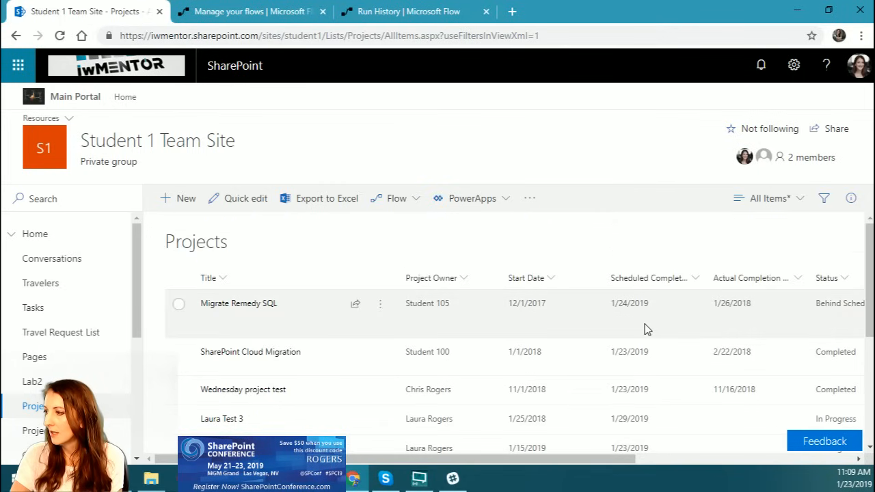
left_click(556, 278)
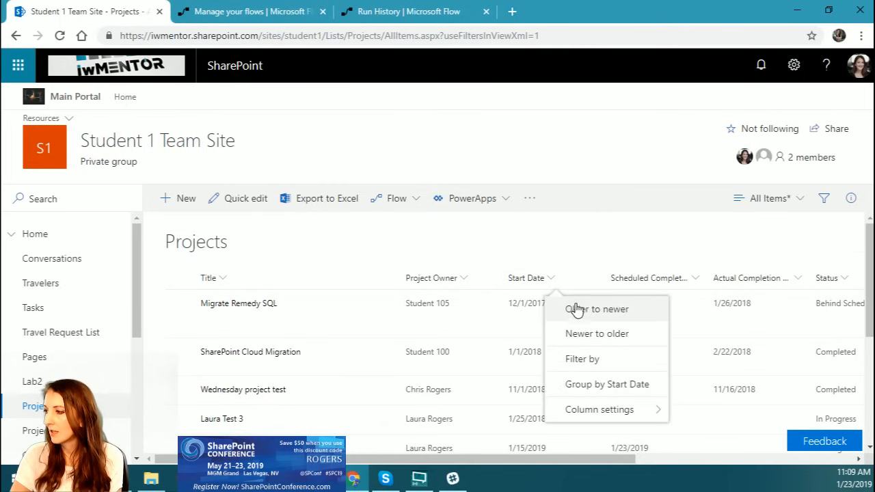
left_click(581, 336)
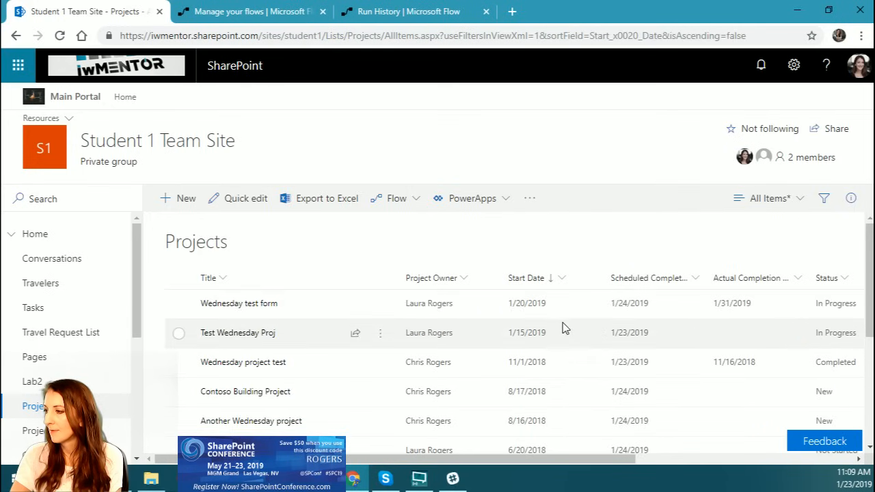
scroll(574, 321, "down", 3)
scroll(573, 325, "down", 3)
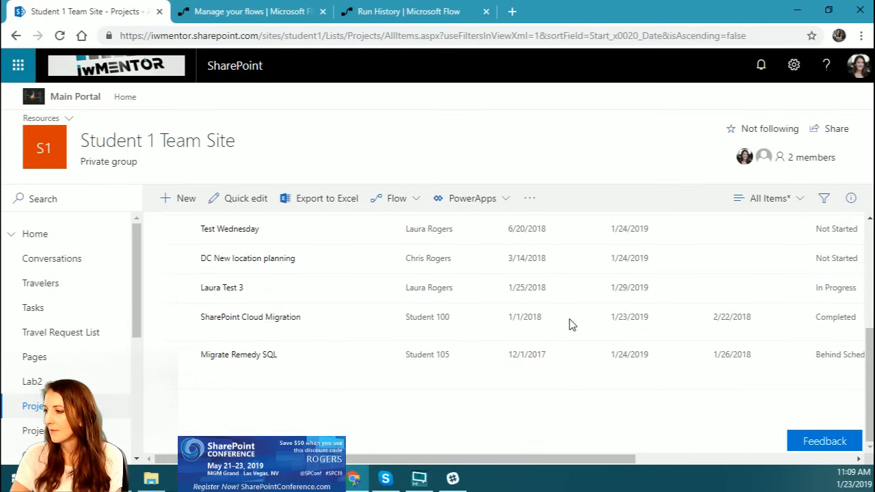
left_click(572, 293)
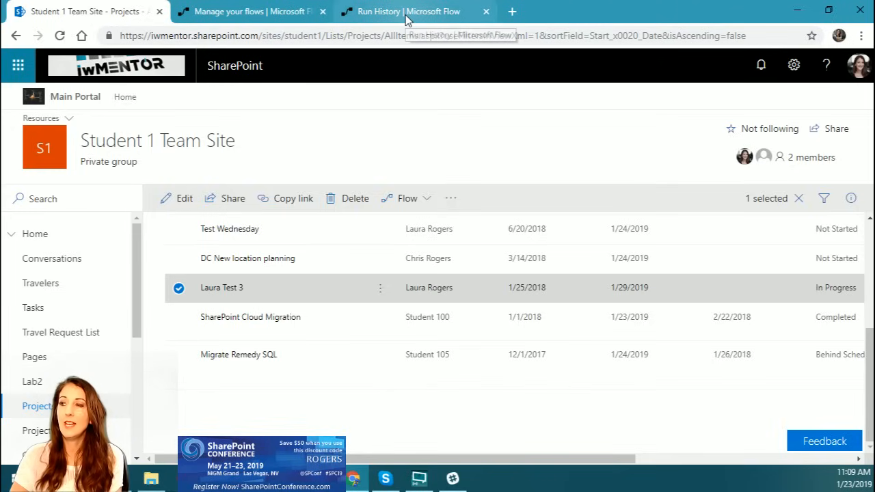
Step: Return to the flow's run history and review the "Get items" body, the Condition result and its If yes and If no branches
left_click(284, 17)
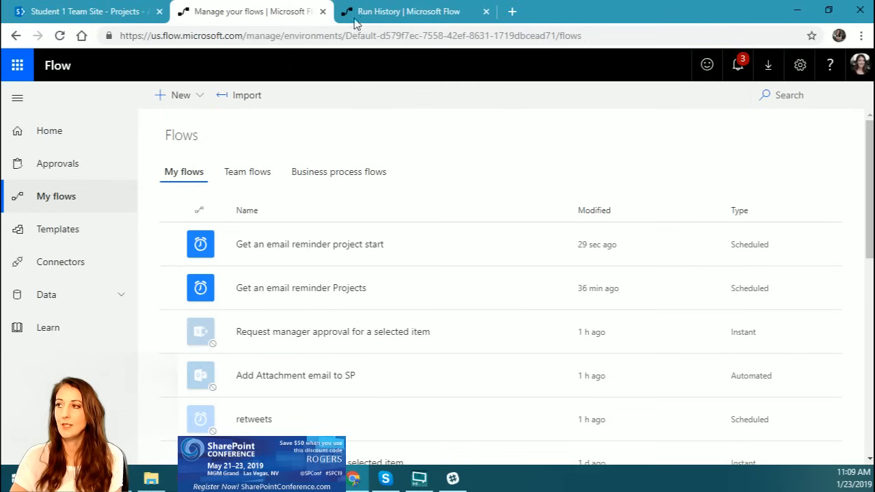
left_click(405, 14)
scroll(561, 356, "down", 3)
scroll(560, 355, "down", 3)
scroll(801, 357, "down", 3)
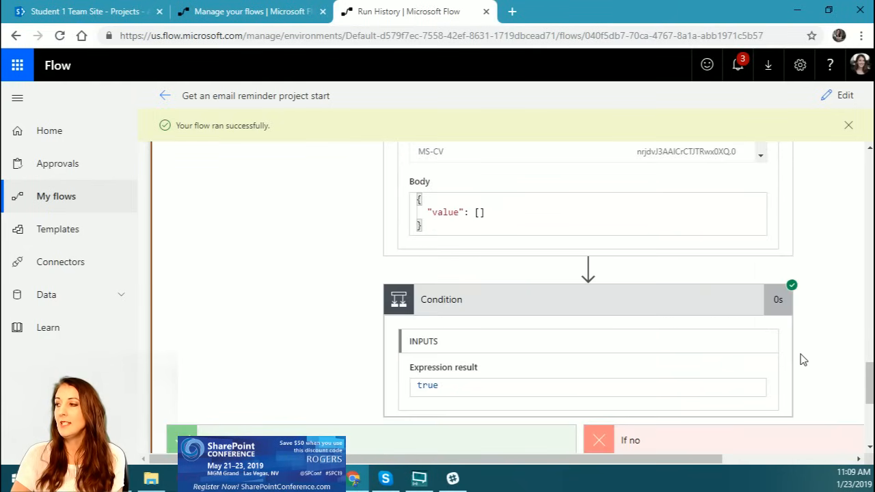
scroll(656, 362, "down", 1)
scroll(622, 364, "down", 3)
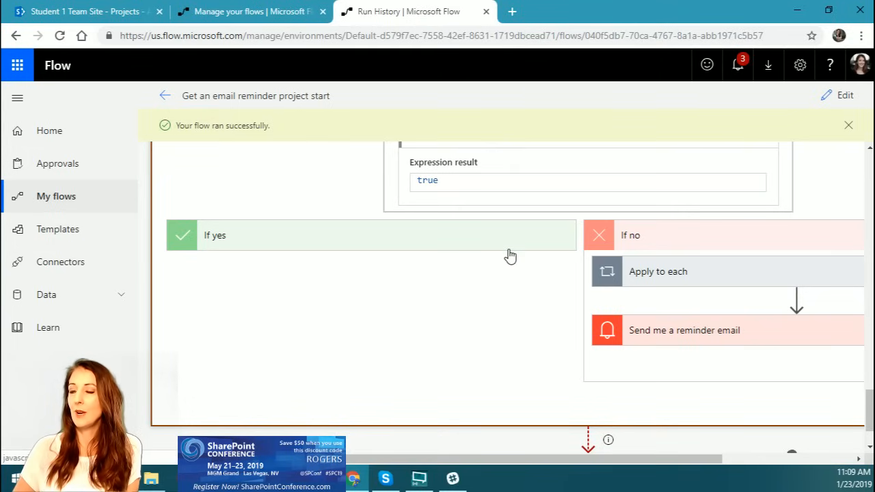
scroll(504, 305, "up", 10)
scroll(504, 305, "up", 4)
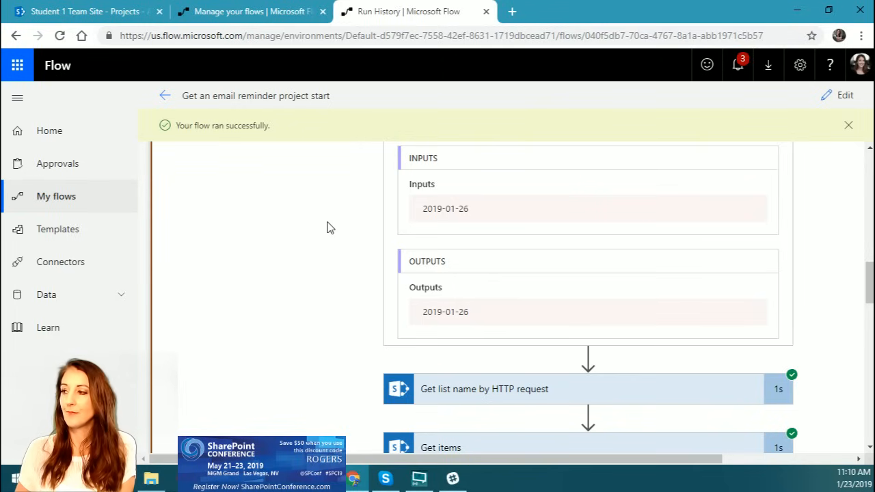
Step: Return to the SharePoint Projects list, clear the item selection and open the list for quick editing
left_click(113, 12)
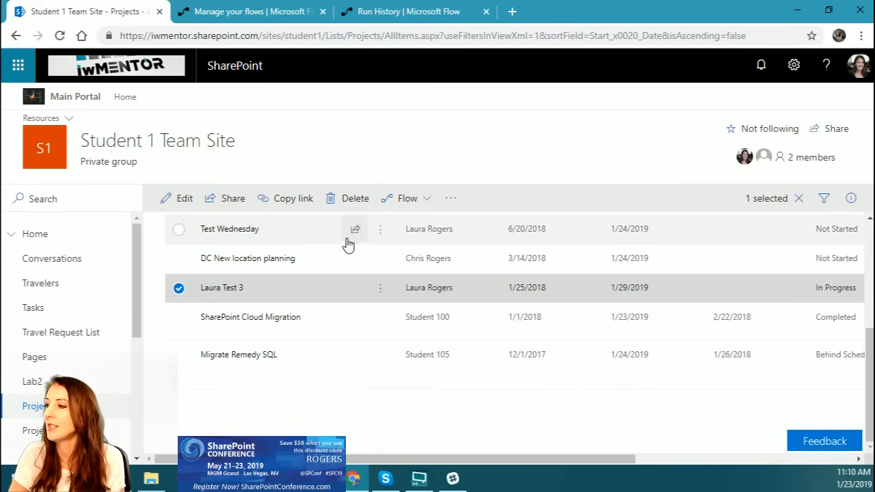
left_click(798, 199)
left_click(568, 289)
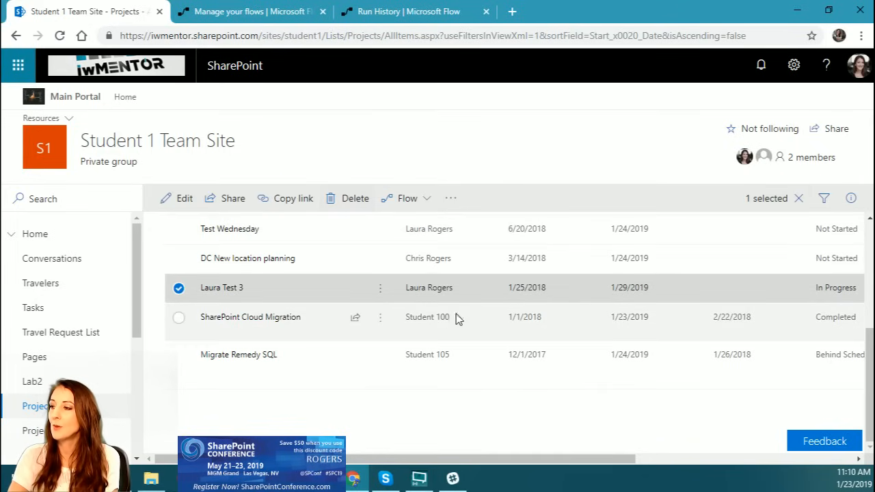
left_click(181, 289)
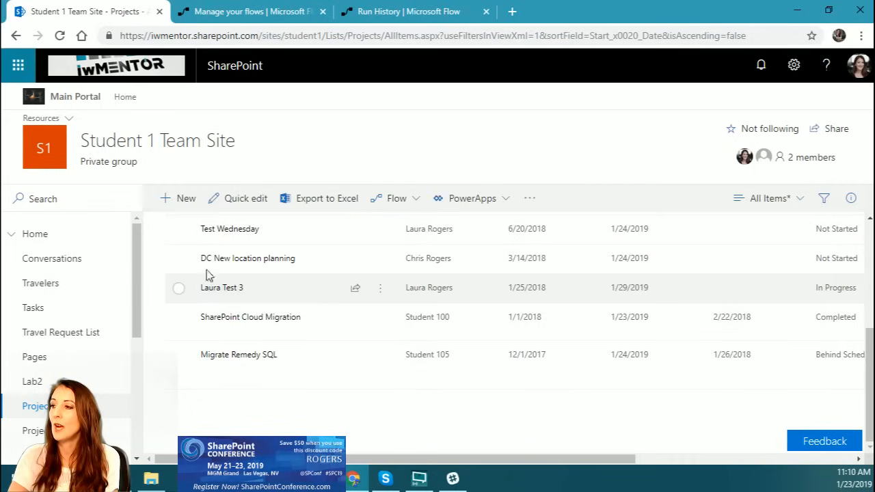
left_click(248, 202)
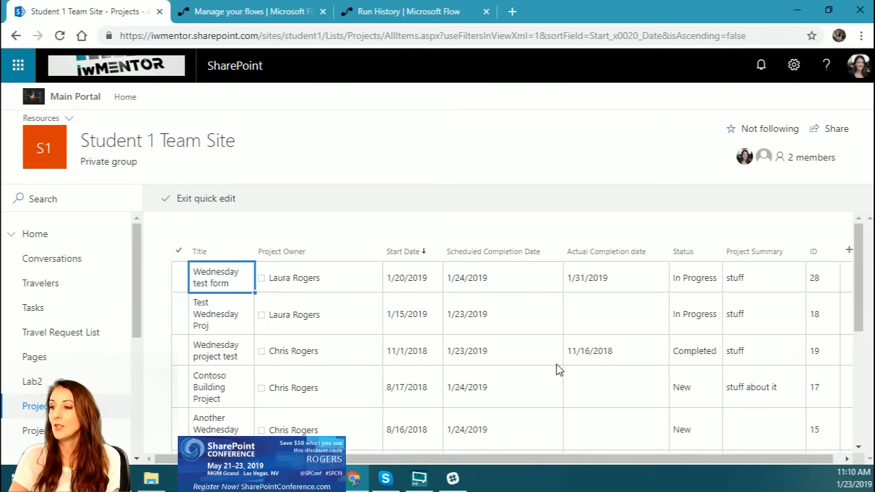
Step: Set the Start Date of the project with ID 12 to 1/25/2019 and exit quick edit
scroll(560, 370, "down", 1)
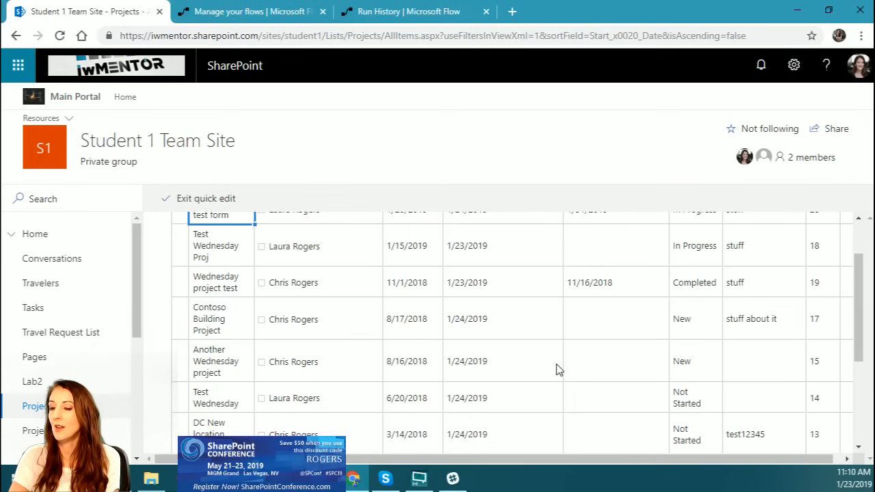
scroll(559, 370, "down", 2)
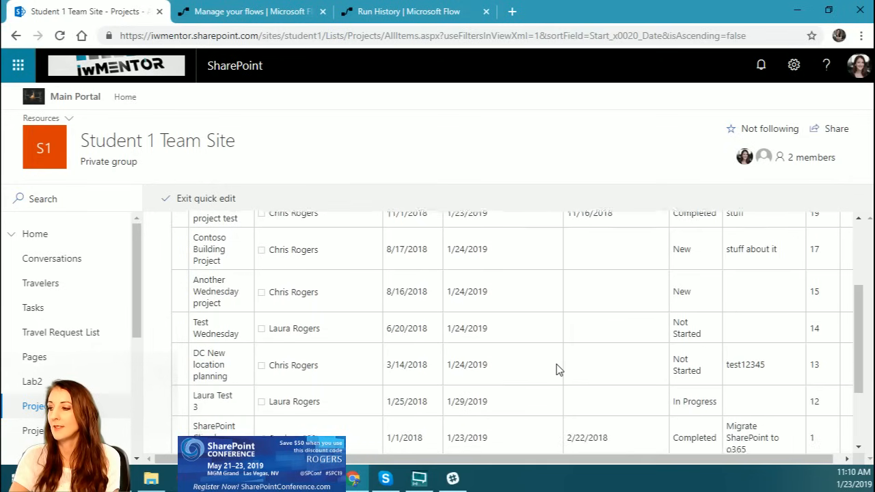
scroll(556, 369, "up", 3)
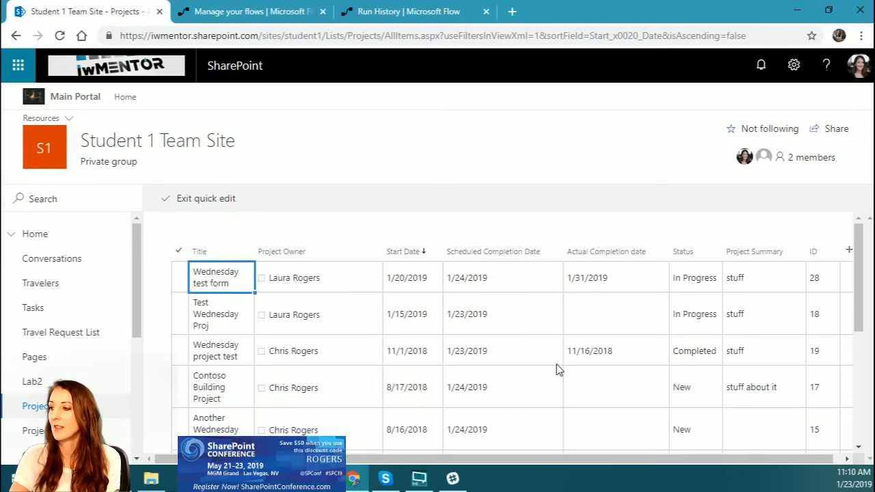
scroll(556, 369, "down", 3)
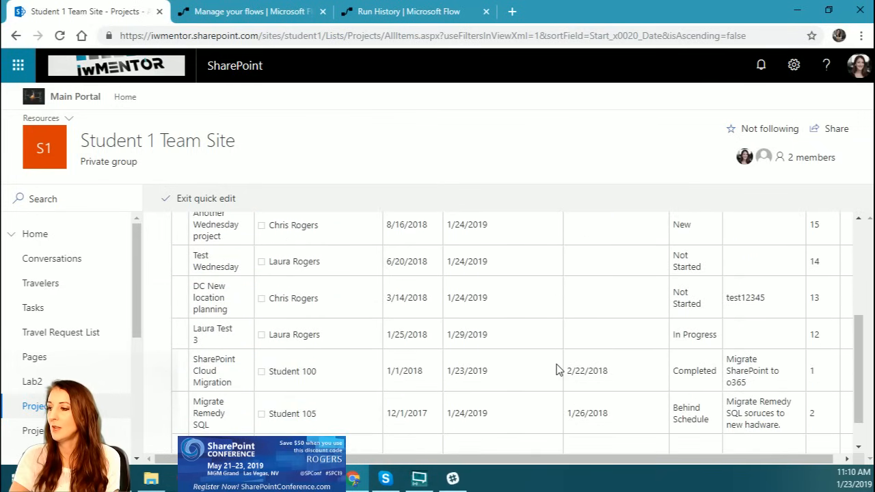
scroll(514, 387, "up", 3)
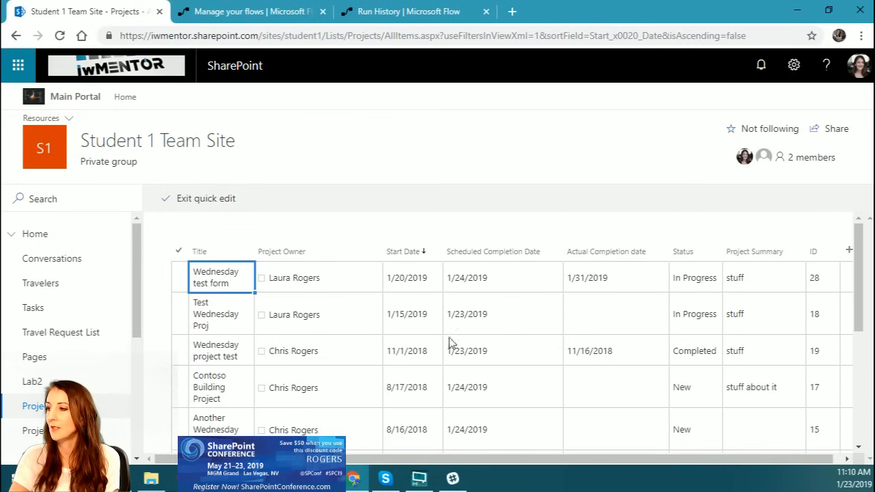
scroll(413, 320, "down", 5)
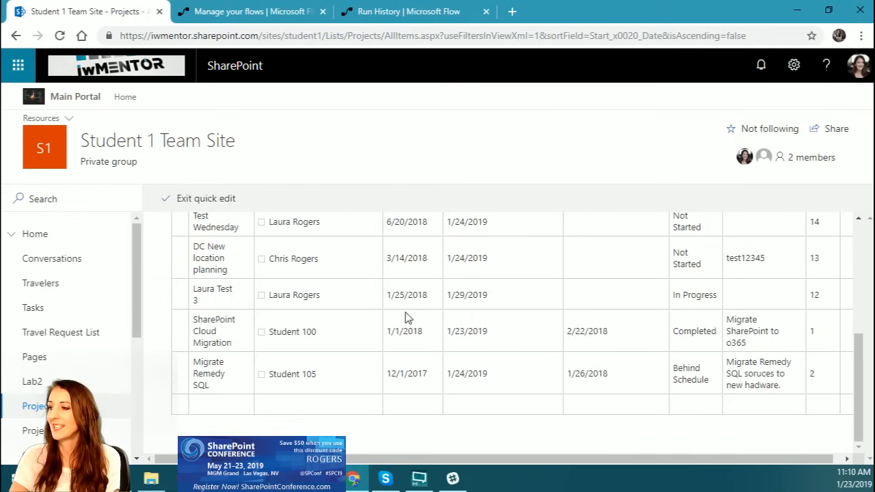
left_click(405, 296)
type("9")
key("Return")
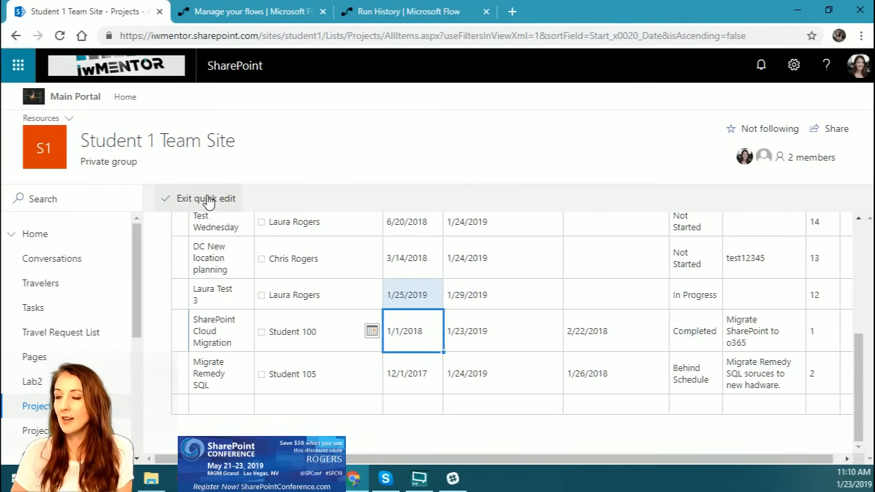
left_click(207, 198)
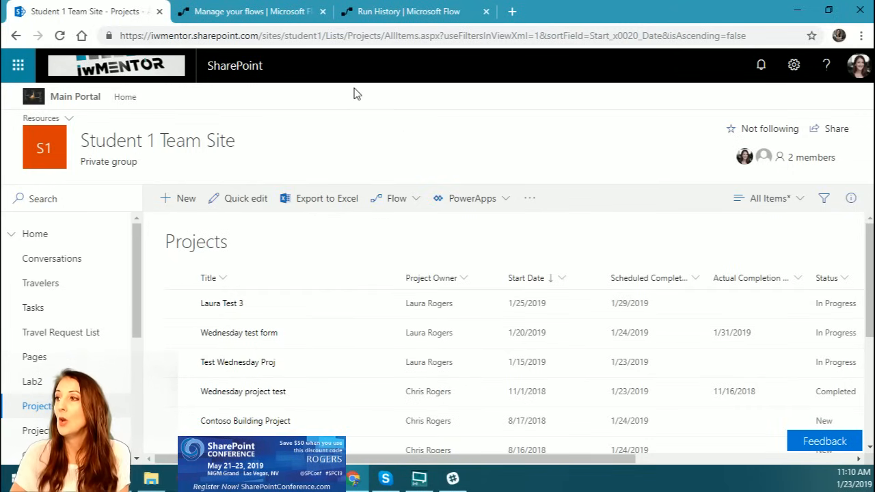
Step: Open the "Get an email reminder project start" flow for editing and test it using data from previous runs
left_click(270, 16)
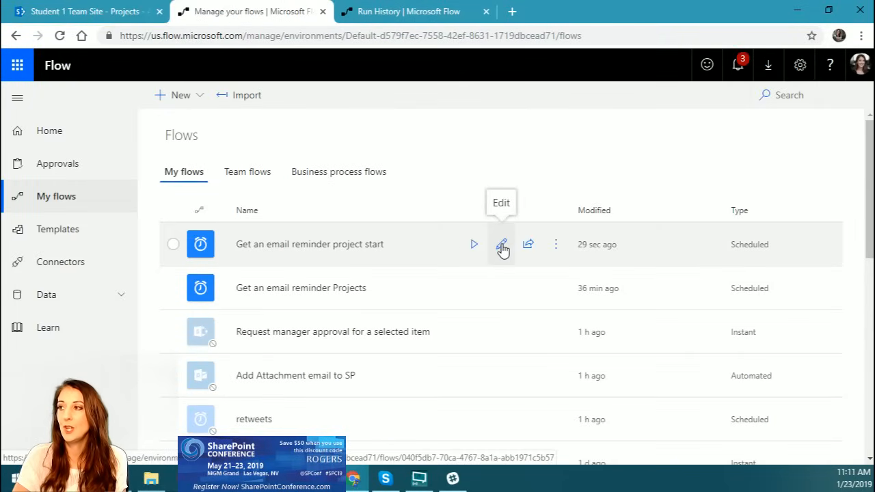
left_click(502, 246)
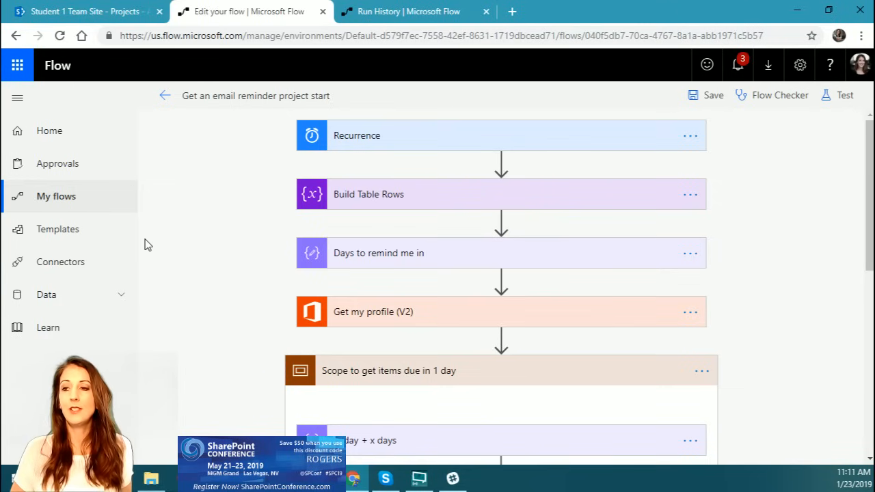
scroll(701, 218, "down", 2)
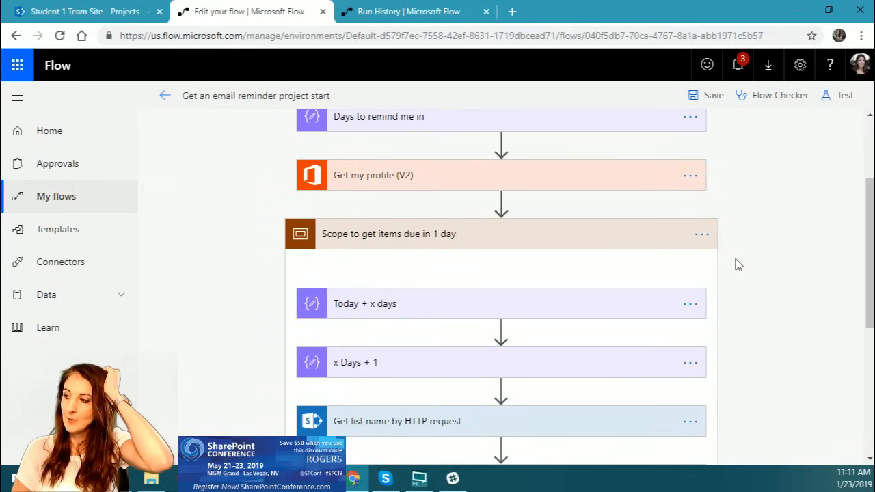
scroll(728, 260, "up", 2)
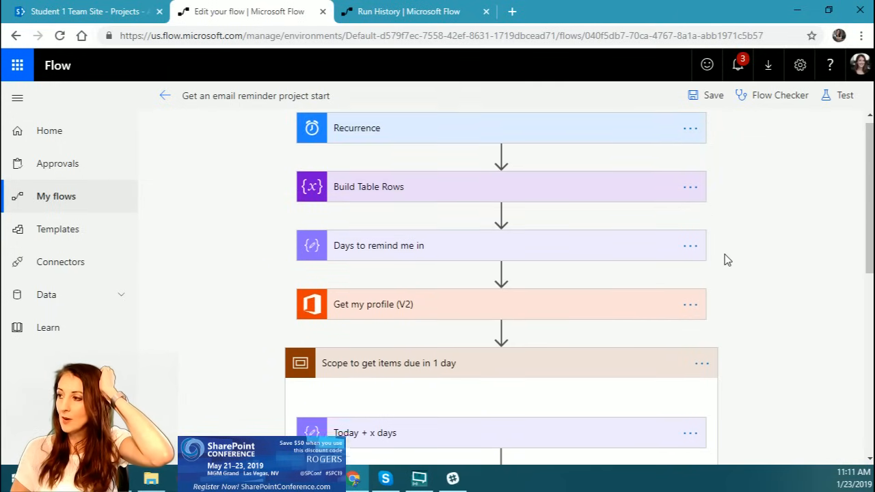
left_click(831, 97)
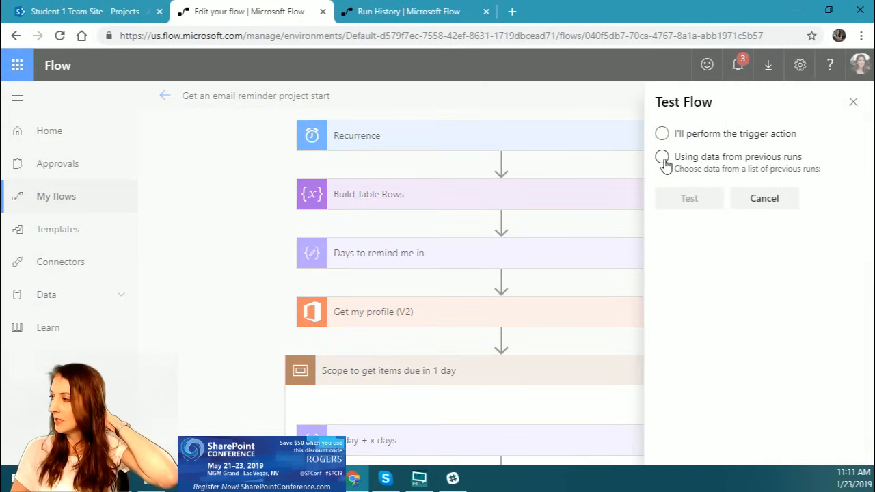
left_click(662, 157)
left_click(681, 193)
left_click(684, 258)
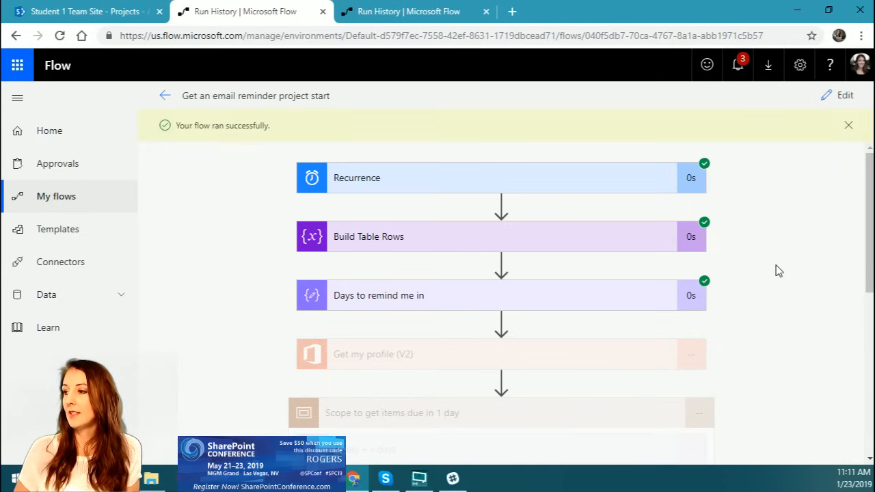
Step: Expand the "Get items" action in the new run and check the items in its output body
scroll(779, 271, "down", 3)
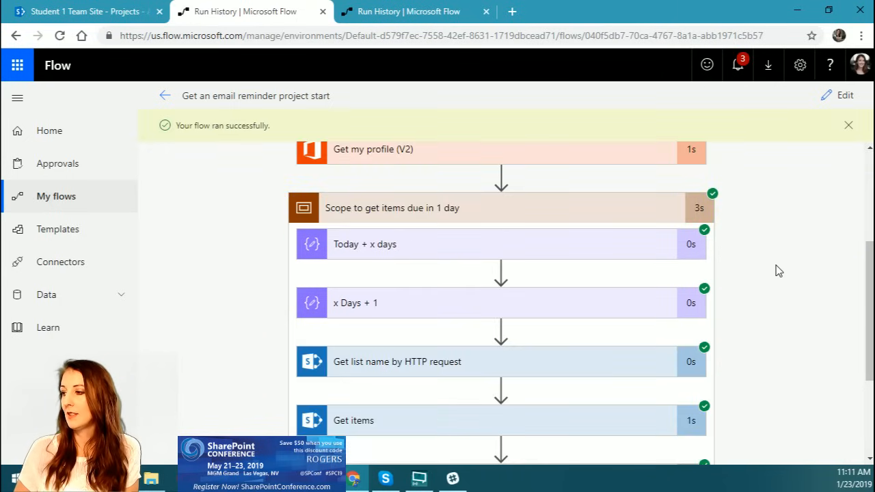
scroll(777, 270, "down", 2)
left_click(449, 295)
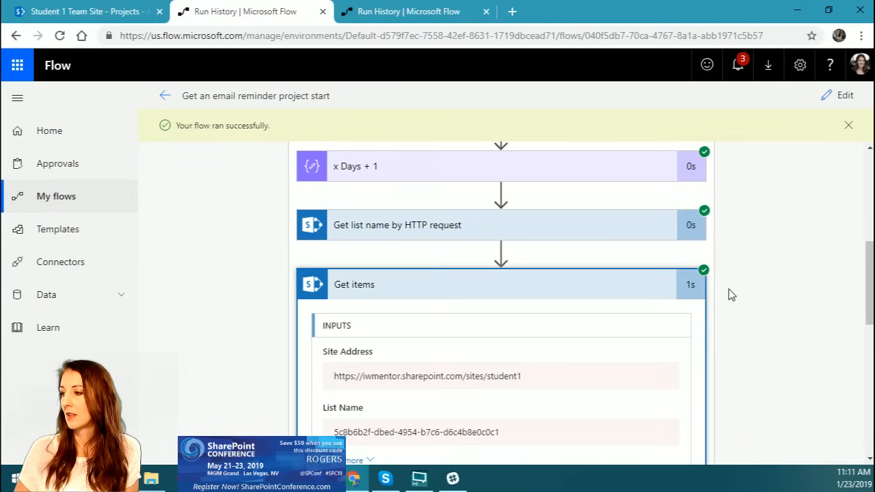
scroll(731, 294, "down", 10)
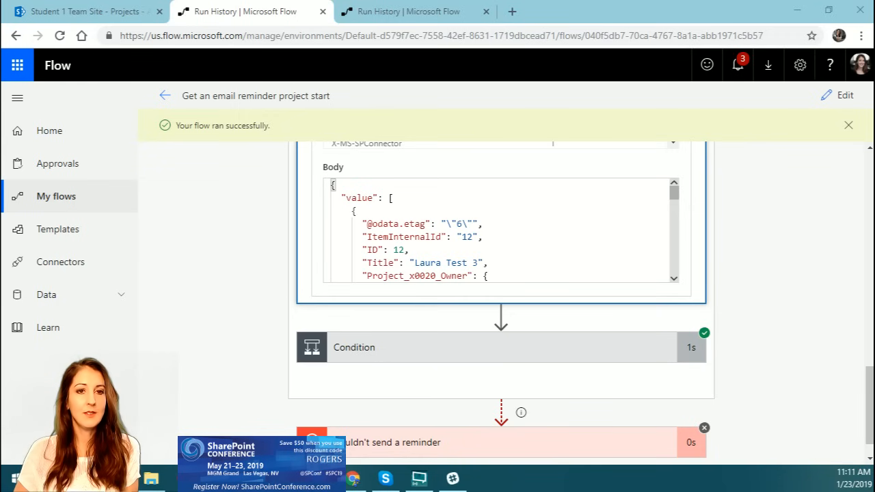
Step: Bring up the reminder email sent by the flow, check its contents and move it out of the way
left_click_drag(0, 82, 393, 24)
scroll(545, 329, "down", 1)
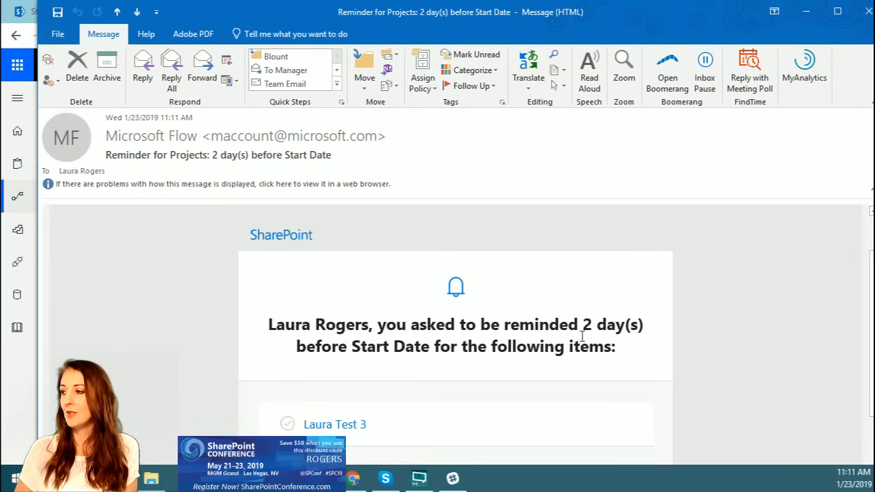
left_click_drag(632, 12, 0, 41)
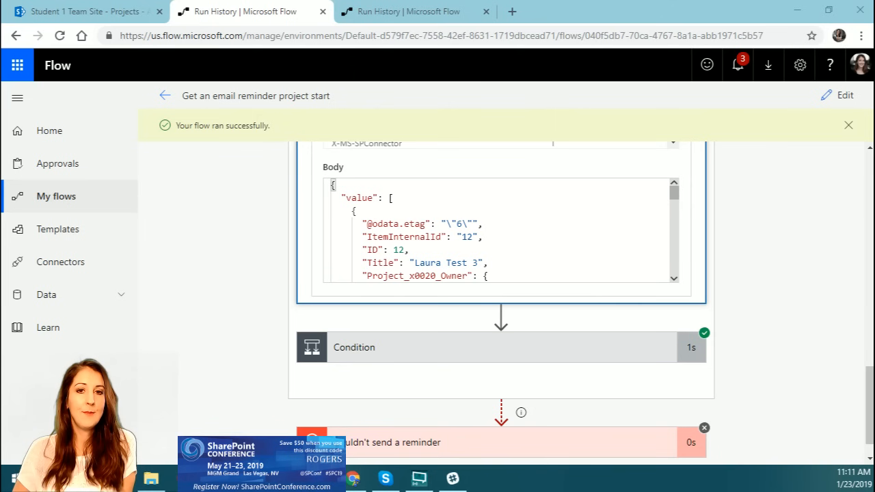
Step: Bring up the blog article on out-of-box Flow reminders, check its time zone formula and put it away
left_click_drag(0, 78, 761, 19)
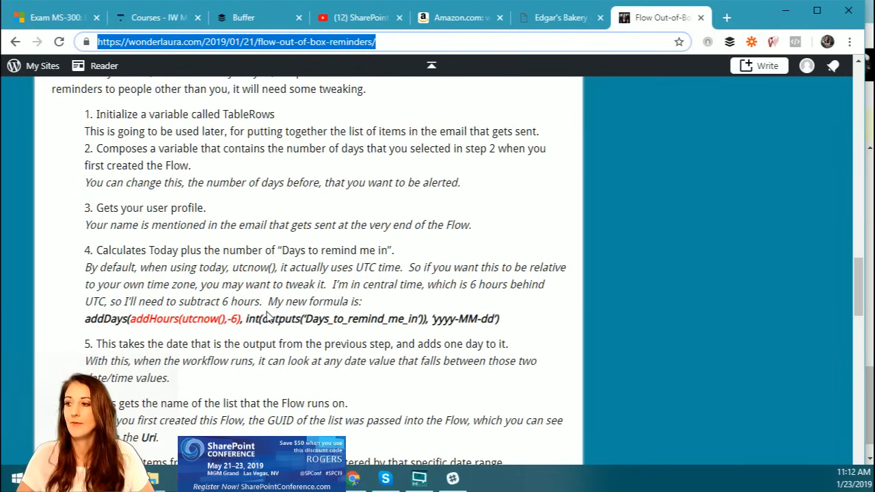
left_click_drag(741, 15, 0, 88)
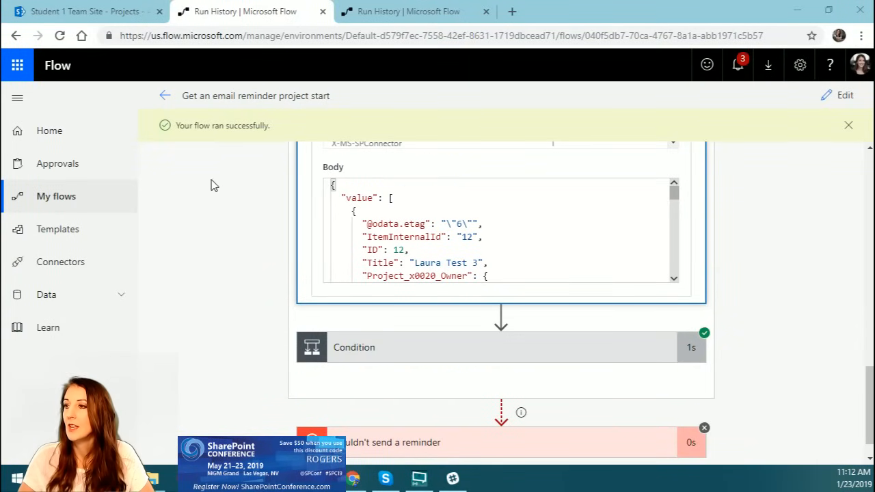
Step: Reopen the flow for editing and show the Recurrence trigger's advanced options in a full-screen browser view
scroll(355, 249, "down", 3)
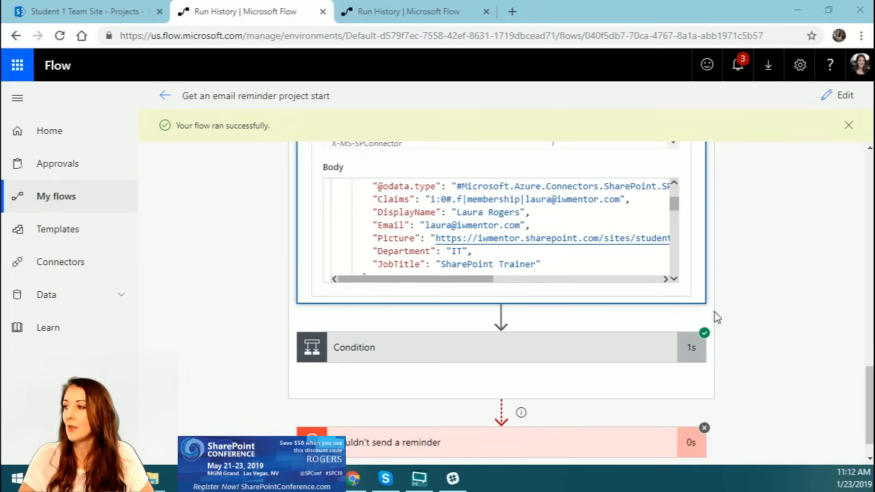
scroll(731, 305, "down", 1)
scroll(718, 298, "up", 3)
scroll(718, 298, "up", 15)
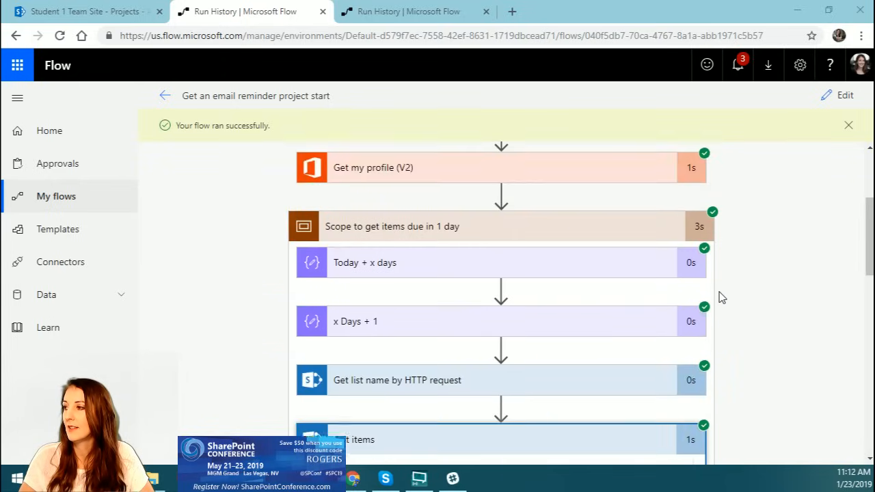
left_click(842, 100)
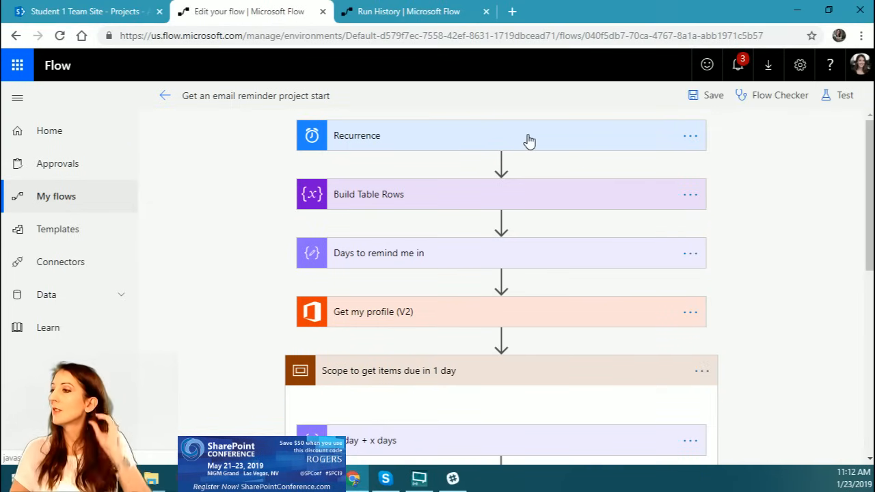
left_click(529, 141)
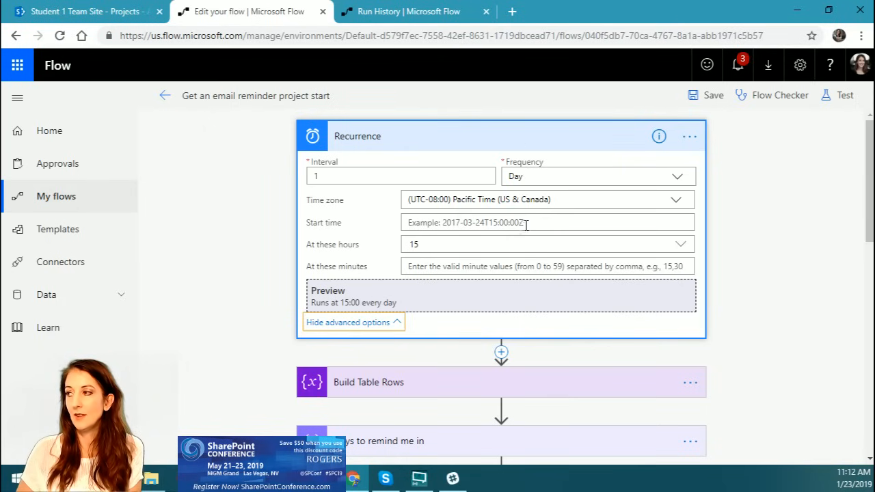
left_click(795, 181)
key("F11")
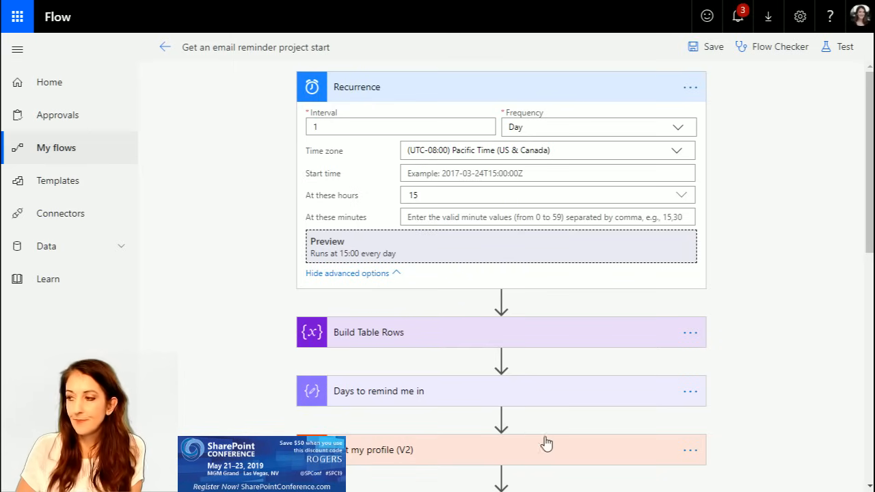
Step: Examine the settings of the "Build Table Rows" variable and the input of the "Days to remind me in" action
scroll(768, 281, "down", 2)
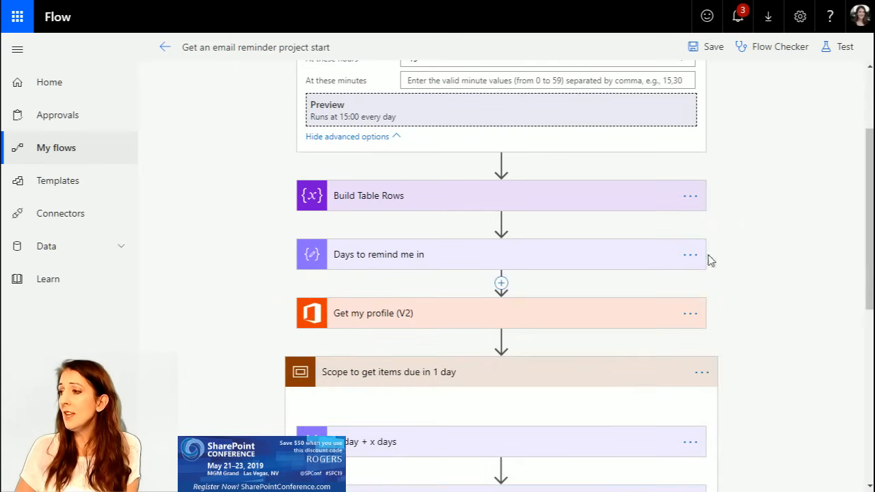
left_click(446, 203)
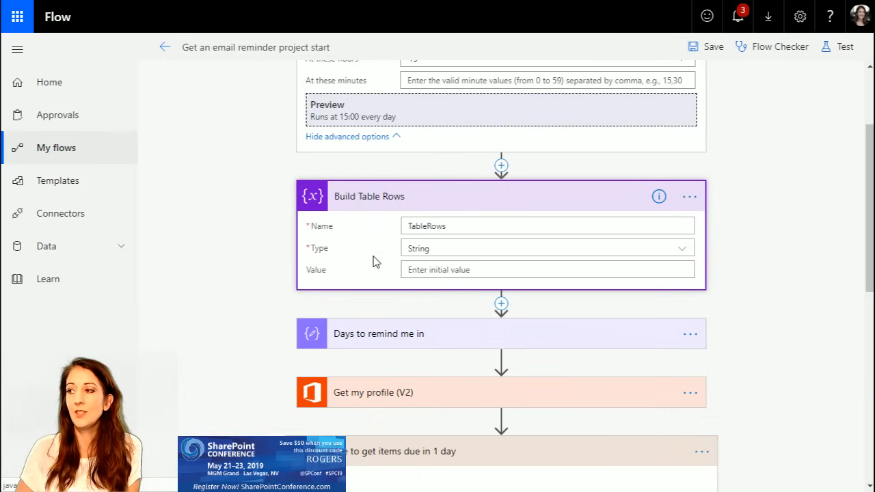
left_click(448, 201)
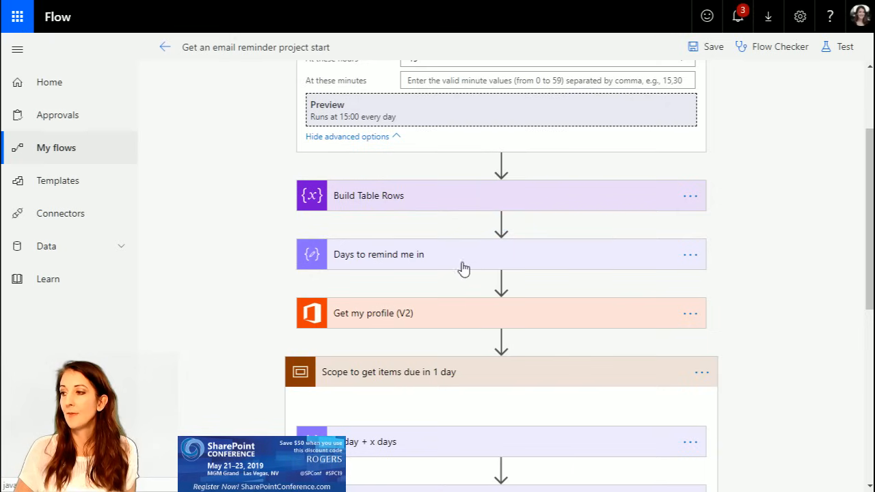
left_click(414, 258)
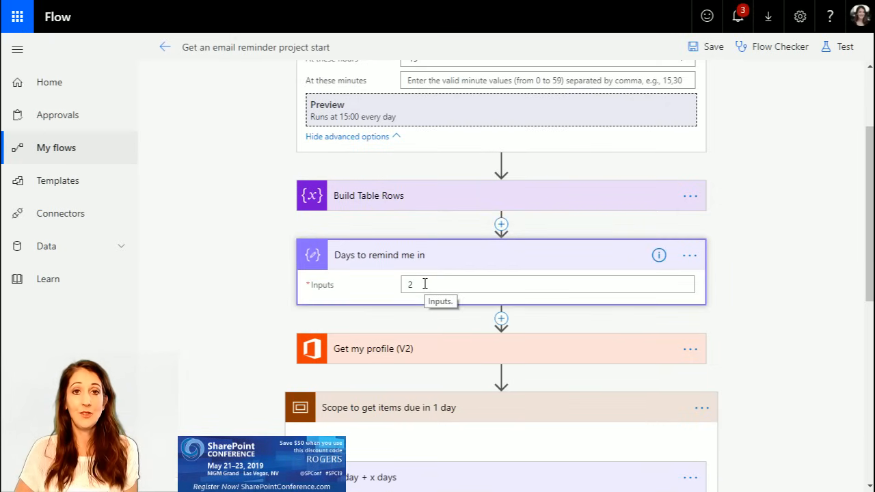
scroll(807, 253, "down", 2)
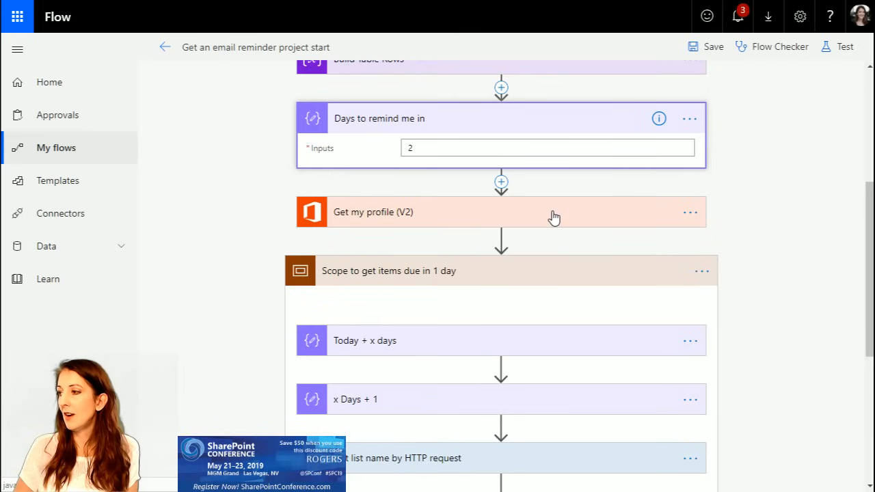
Step: Examine the addDays expressions in the "Today + x days" and "x Days + 1" actions
scroll(800, 258, "down", 1)
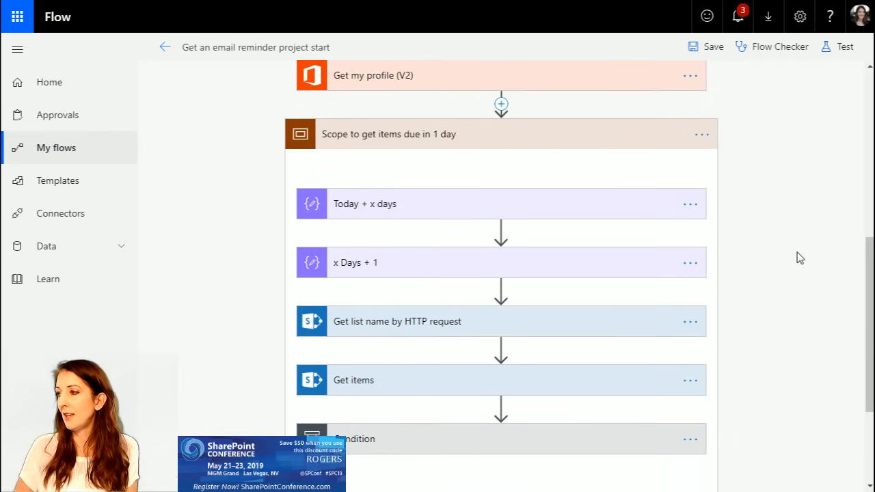
scroll(800, 258, "down", 1)
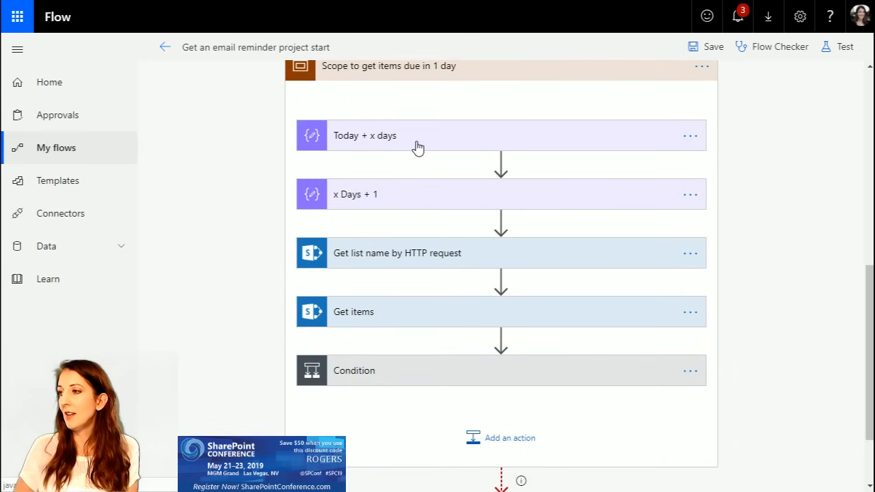
left_click(417, 144)
left_click(452, 168)
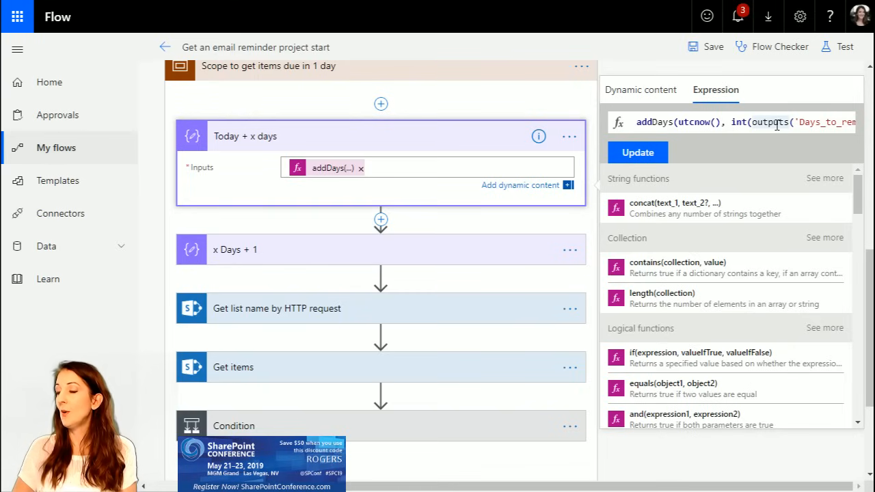
key("End")
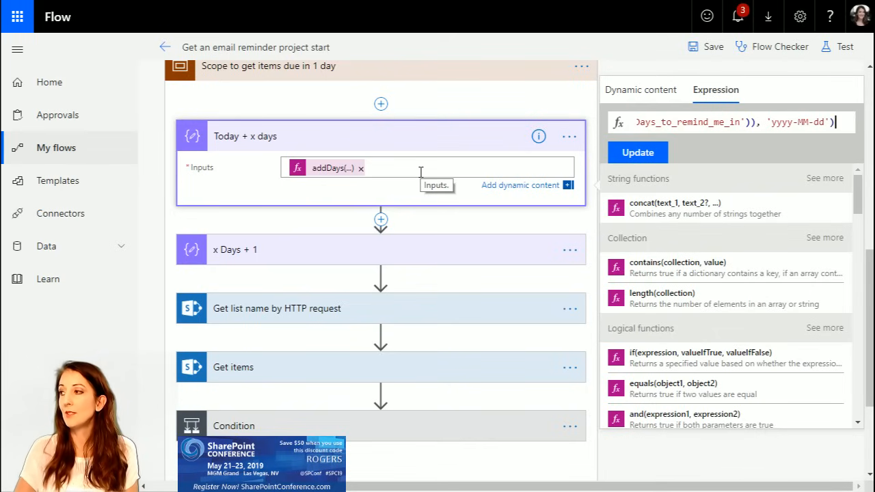
left_click(271, 252)
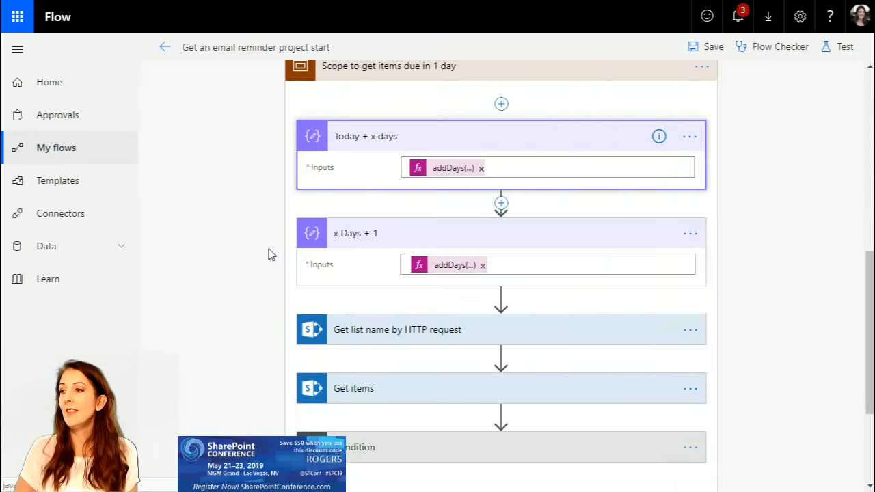
mouse_move(447, 271)
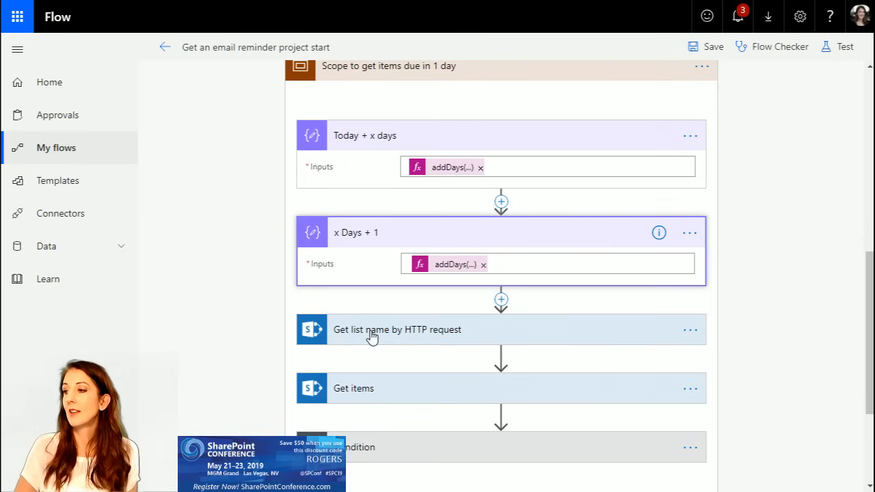
Step: Examine the settings of "Get list name by HTTP request", especially the list GUID in its Uri
scroll(594, 285, "down", 1)
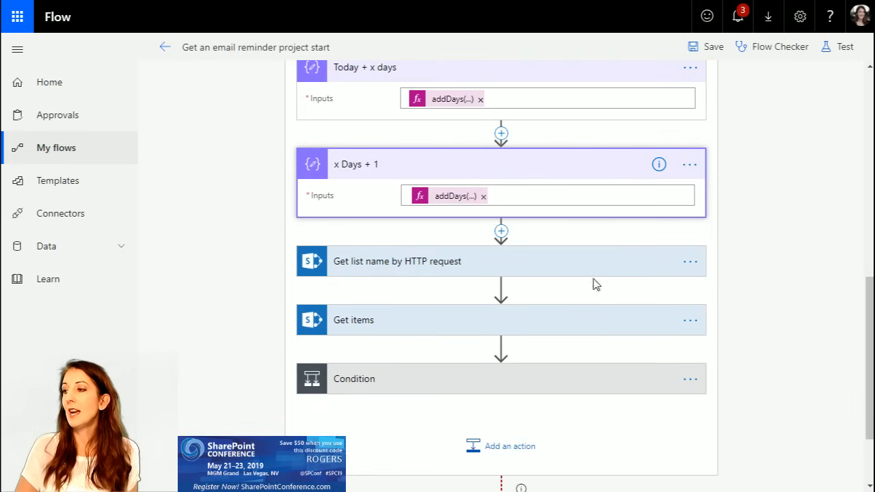
left_click(443, 274)
scroll(748, 294, "down", 2)
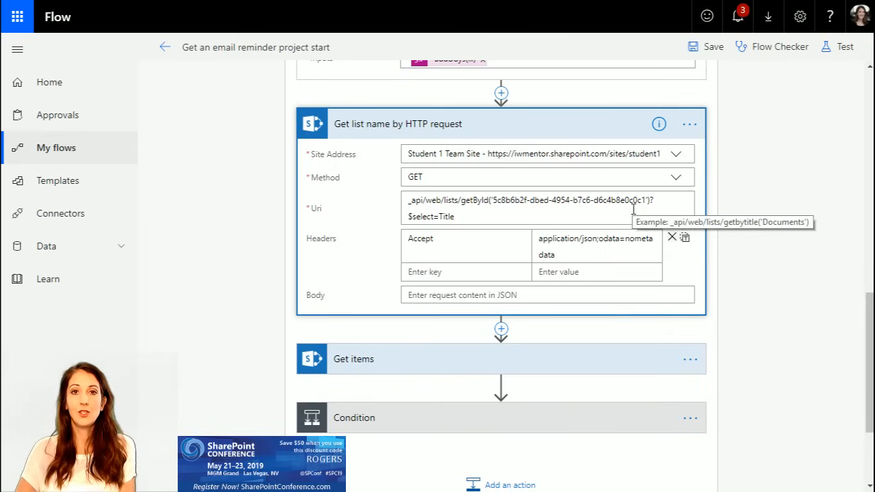
left_click(504, 200)
left_click(512, 199)
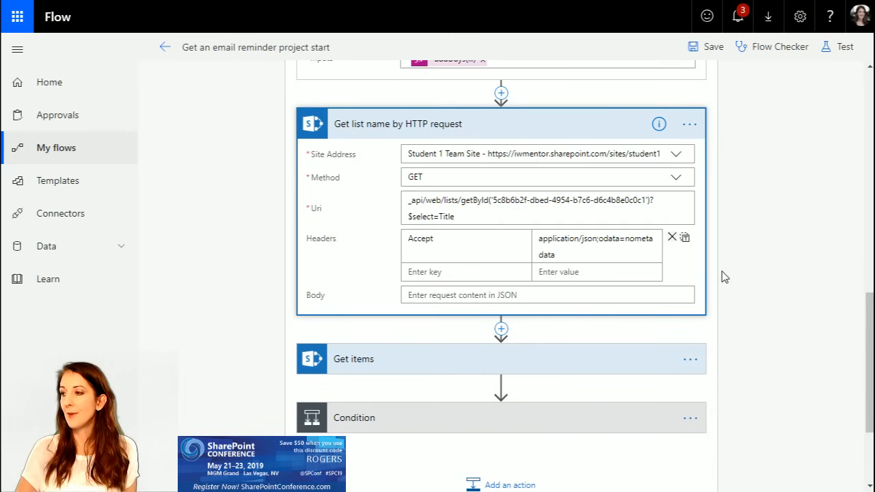
Step: Show the advanced options of the "Get items" action and inspect its Filter Query expression
scroll(723, 276, "down", 2)
left_click(522, 223)
scroll(754, 266, "down", 1)
left_click(348, 231)
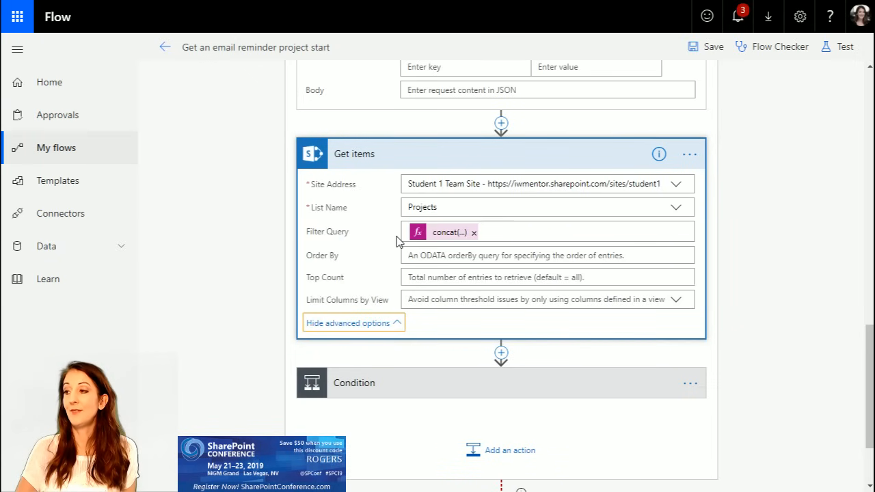
left_click(437, 236)
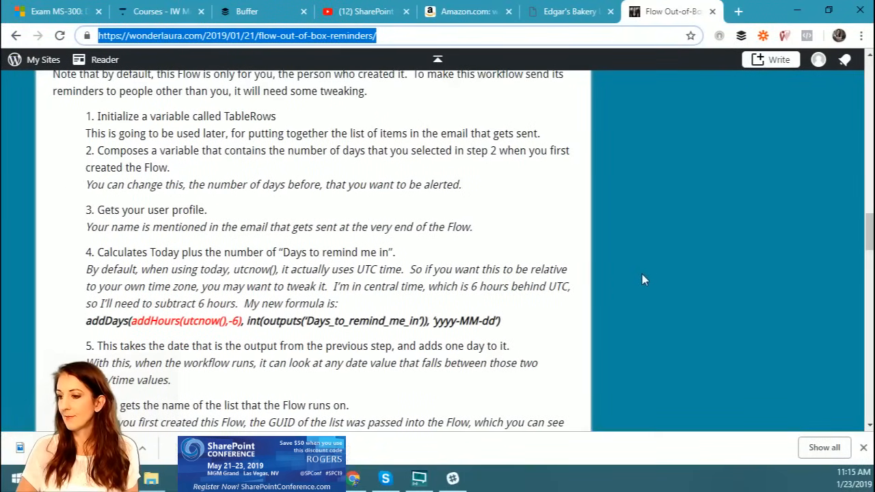
Step: Bring up the blog article on out-of-box Flow reminders, read its filter query explanation and put it away
key("ctrl+minus")
scroll(640, 280, "down", 1)
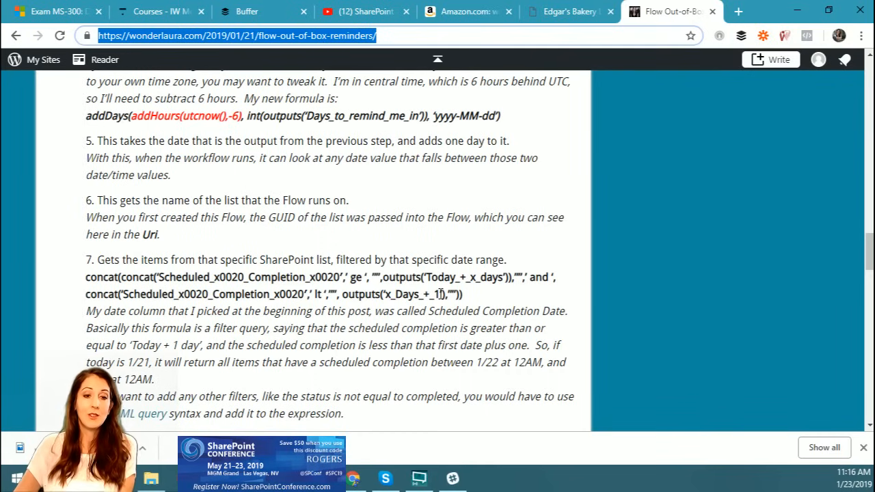
key("alt+Tab")
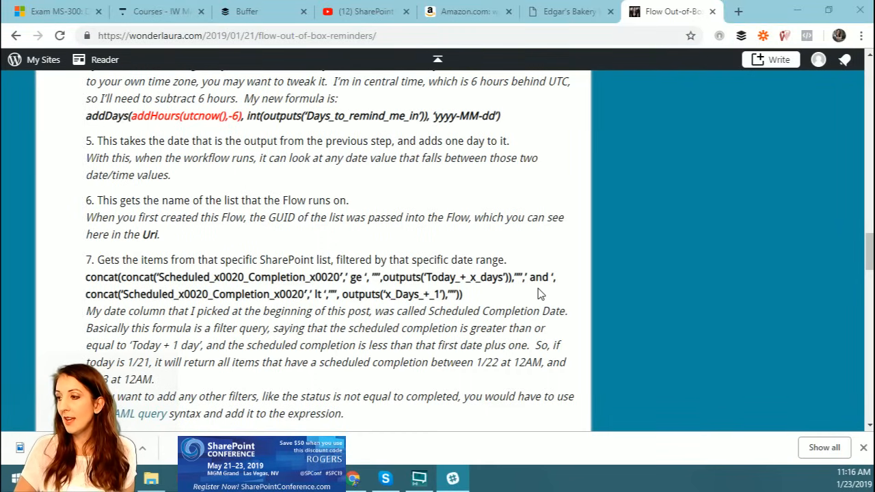
left_click(797, 11)
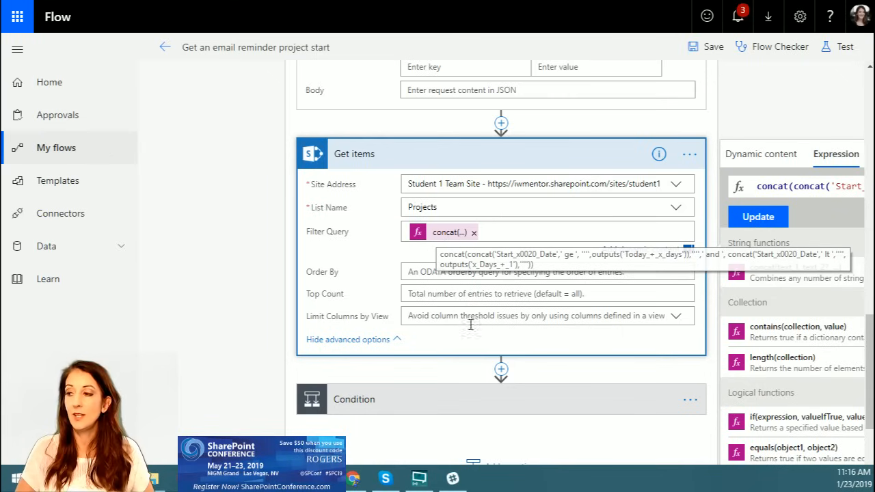
Step: Expand the Condition below "Get items" and examine its full advanced-mode expression
scroll(605, 411, "down", 1)
scroll(605, 410, "down", 1)
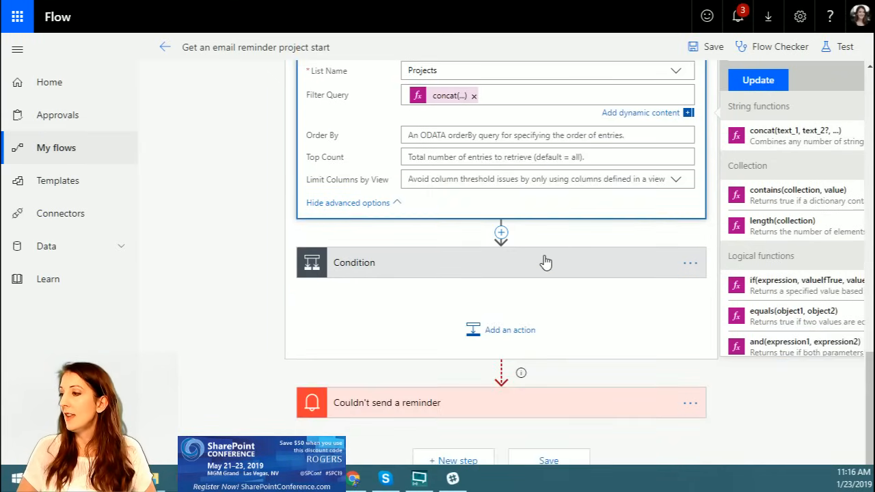
left_click(543, 260)
mouse_move(431, 487)
left_mouse_down()
mouse_move(527, 487)
mouse_move(426, 489)
left_mouse_up()
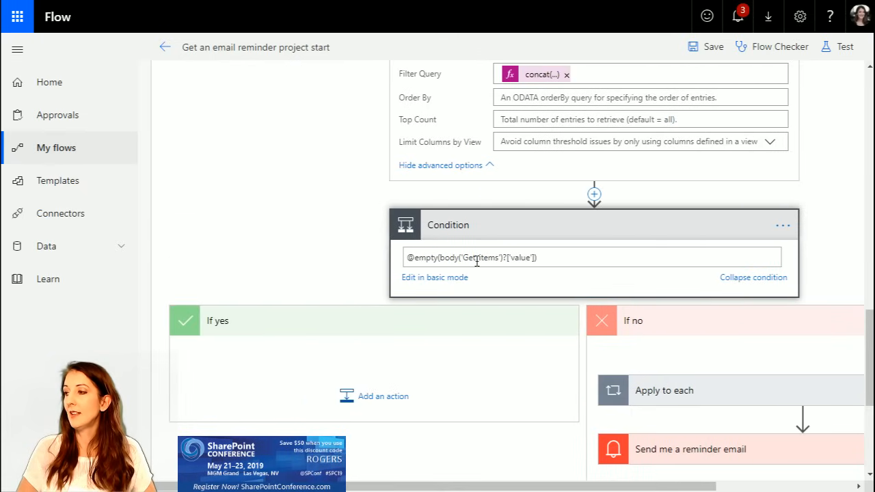
scroll(571, 236, "up", 1)
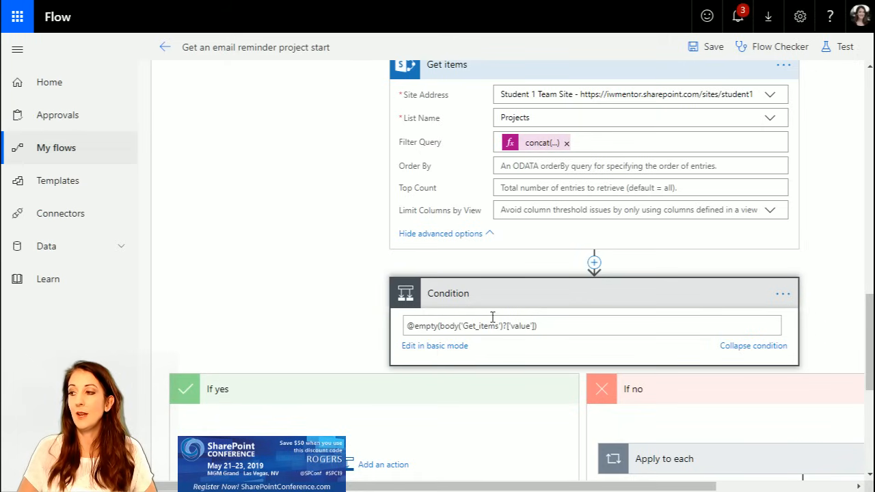
left_click_drag(410, 327, 537, 327)
left_click(574, 326)
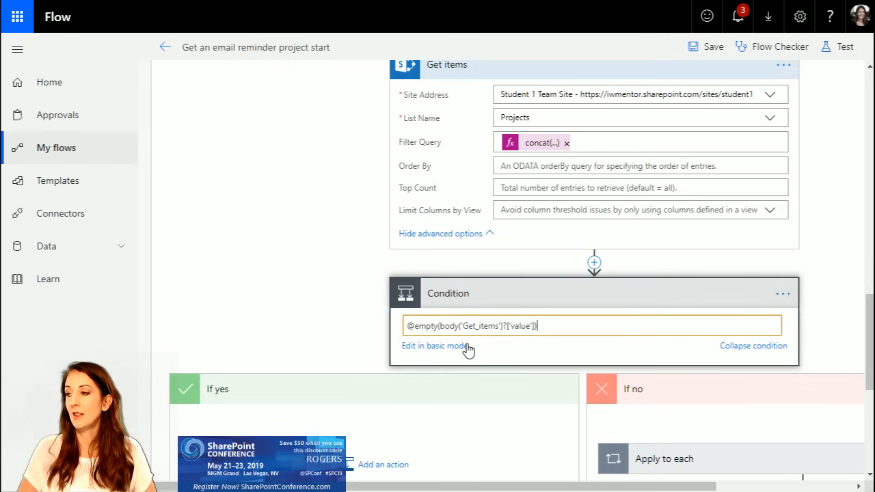
left_click_drag(611, 324, 307, 325)
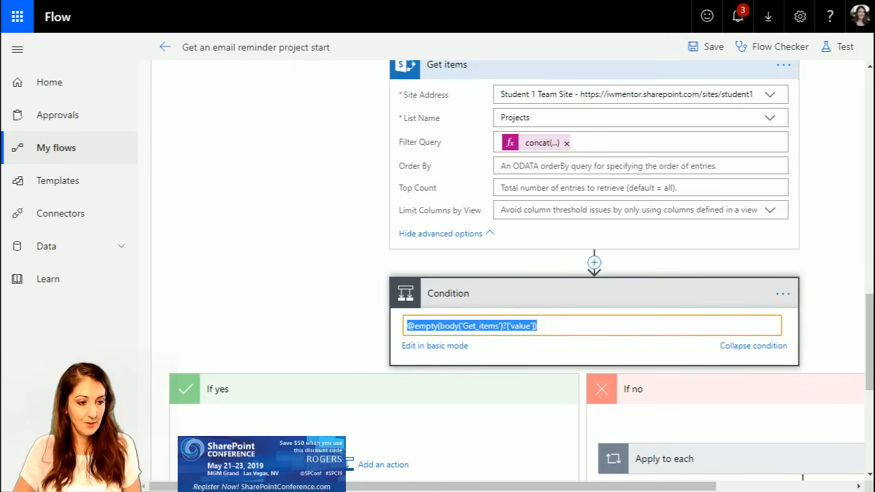
key("alt+Tab")
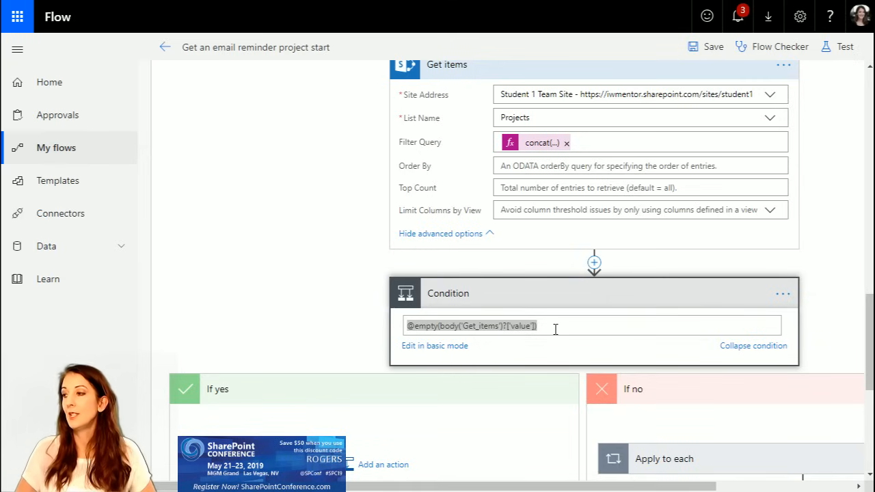
Step: Clear the Condition's advanced expression and switch the condition to basic mode
left_click(453, 348)
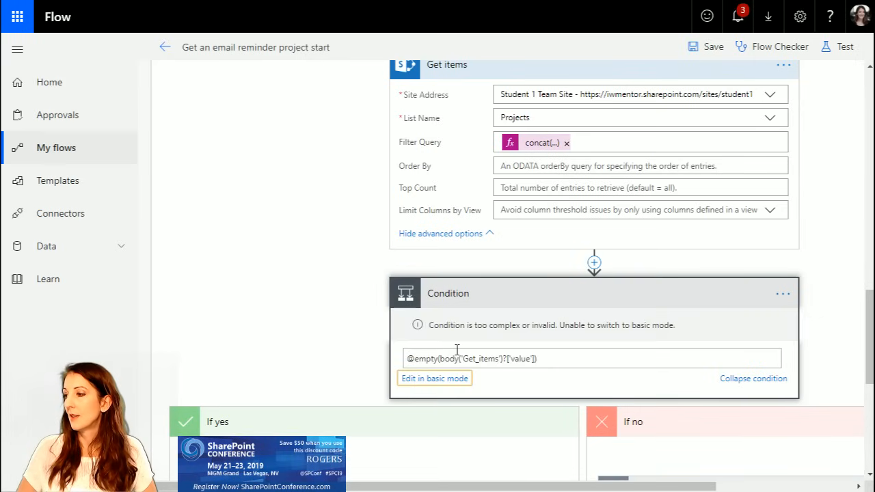
left_click_drag(526, 356, 393, 358)
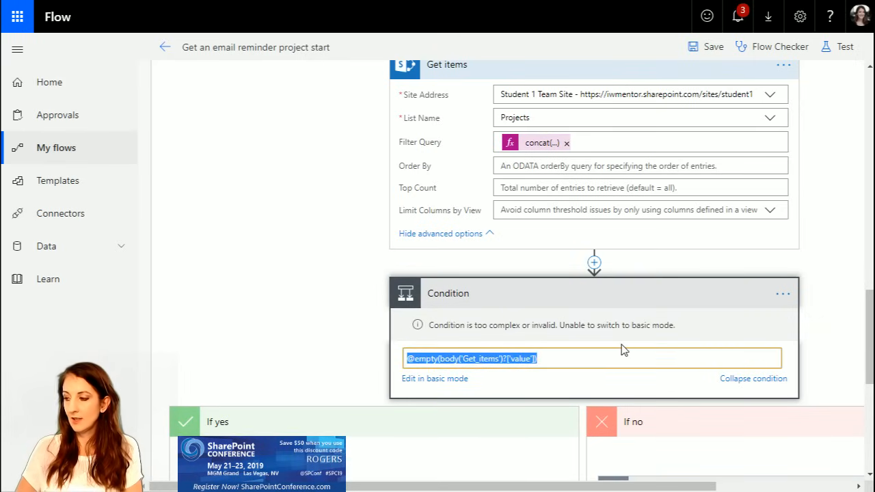
key("BackSpace")
left_click(443, 380)
Step: Set the Condition's first value to the "value" list of items from "Get items"
left_click(503, 321)
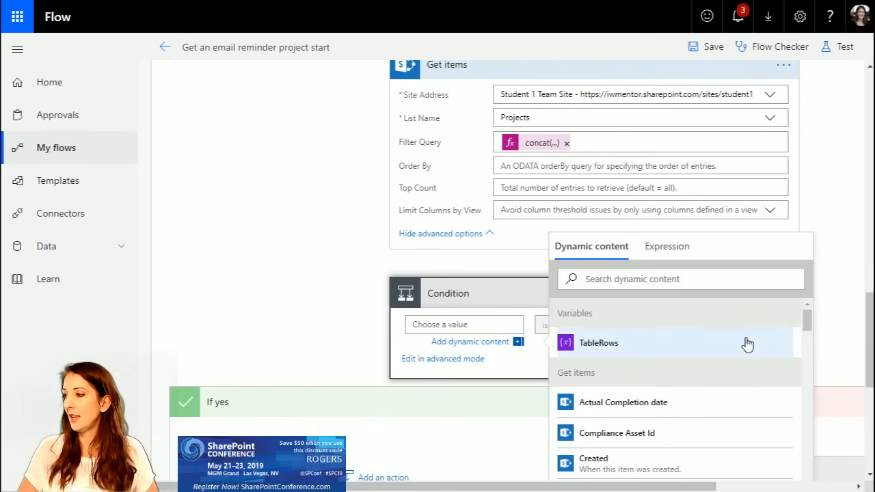
scroll(742, 352, "down", 1)
scroll(772, 370, "down", 4)
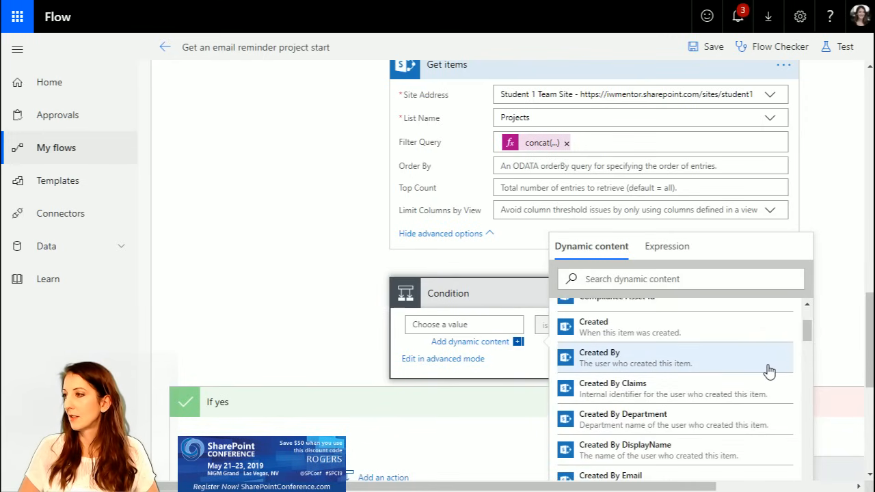
left_click_drag(809, 349, 815, 443)
left_click(661, 394)
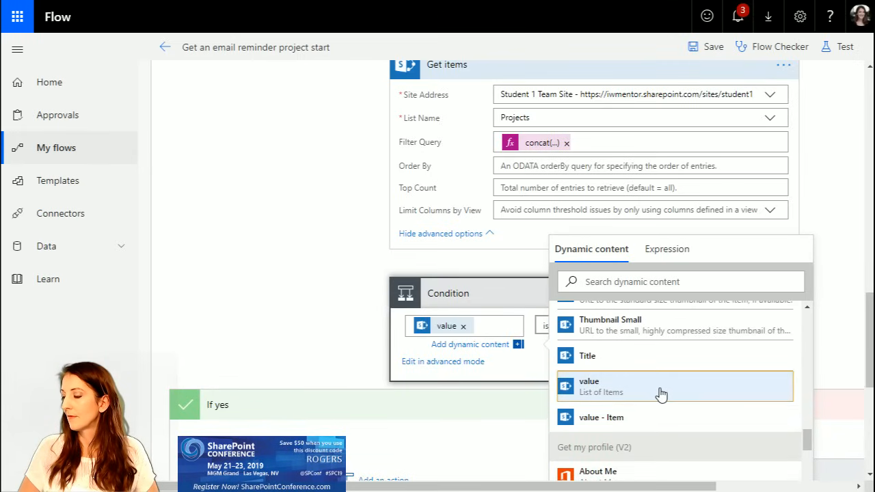
Step: Reopen the Condition, keep the "is equal to" operator and enter x as the comparison value
left_click(518, 299)
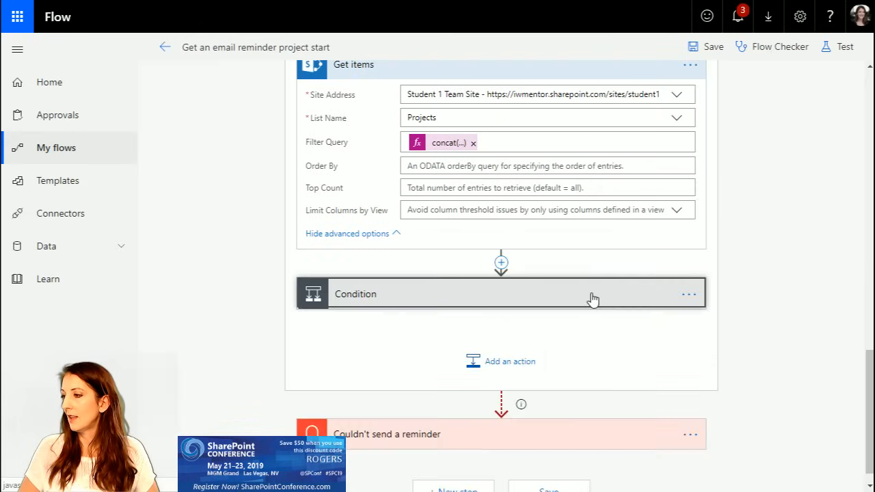
left_click(653, 308)
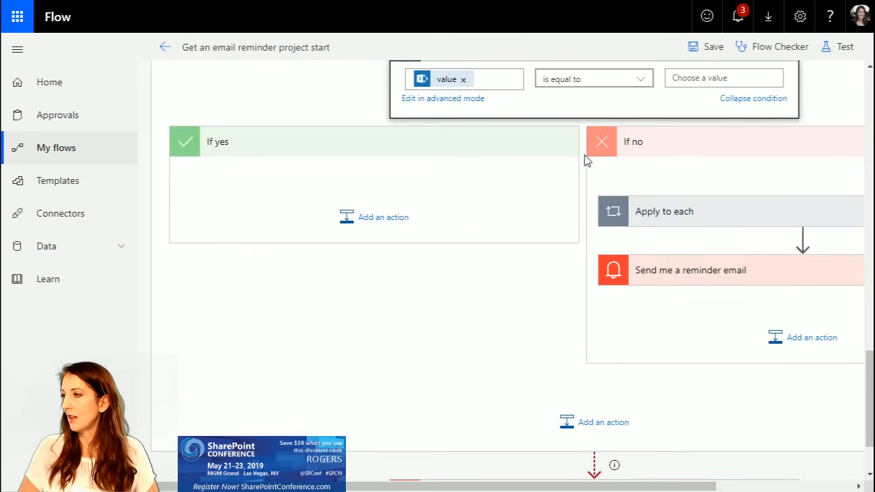
scroll(592, 157, "up", 2)
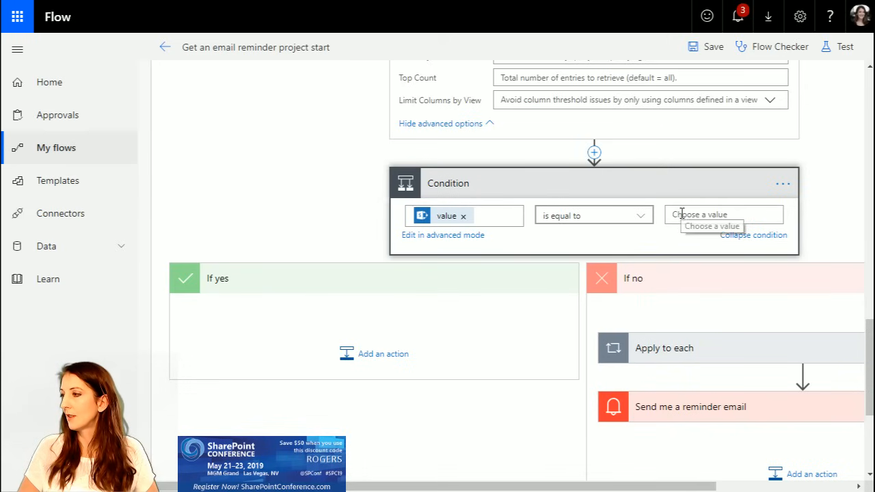
left_click(640, 218)
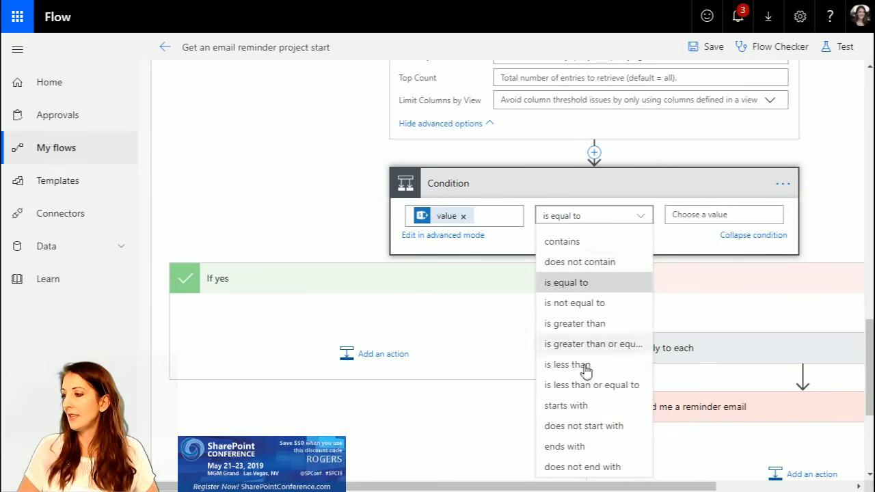
left_click(687, 216)
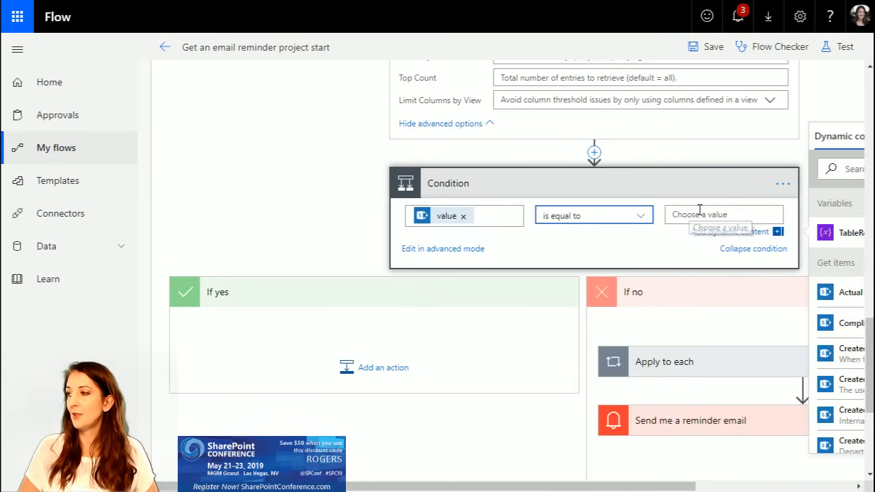
type("x")
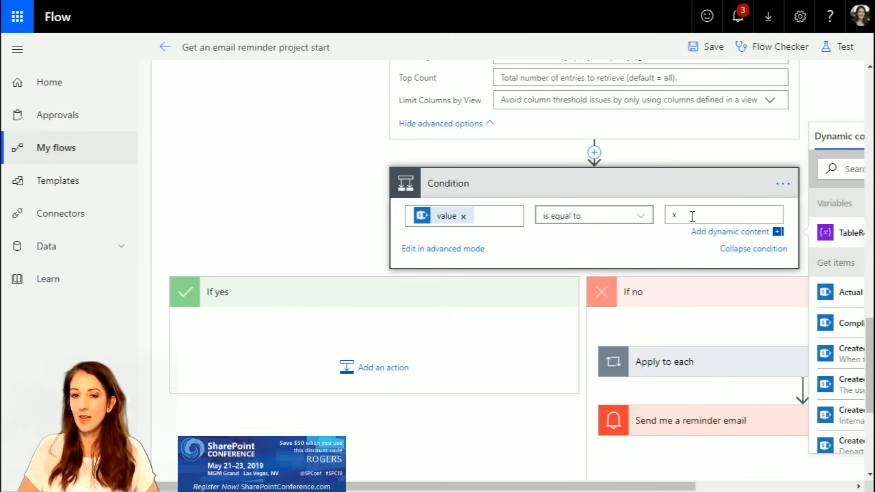
left_click(465, 250)
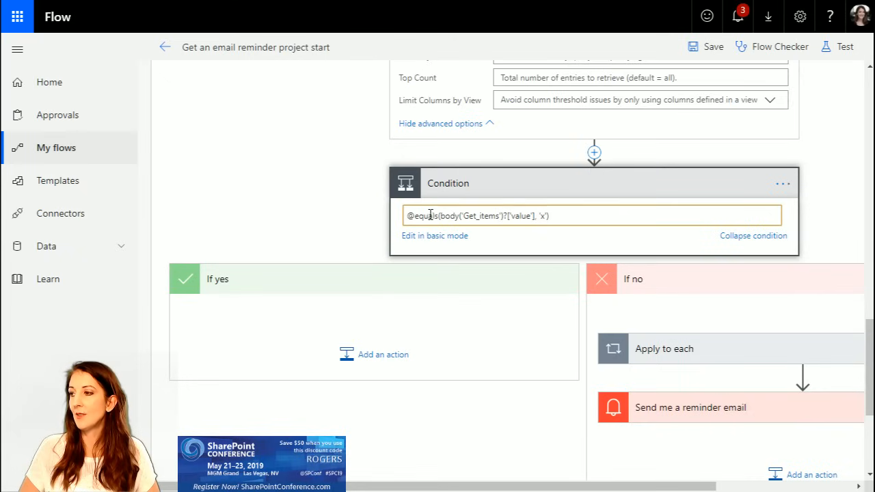
left_click_drag(530, 217, 572, 218)
left_click(566, 218)
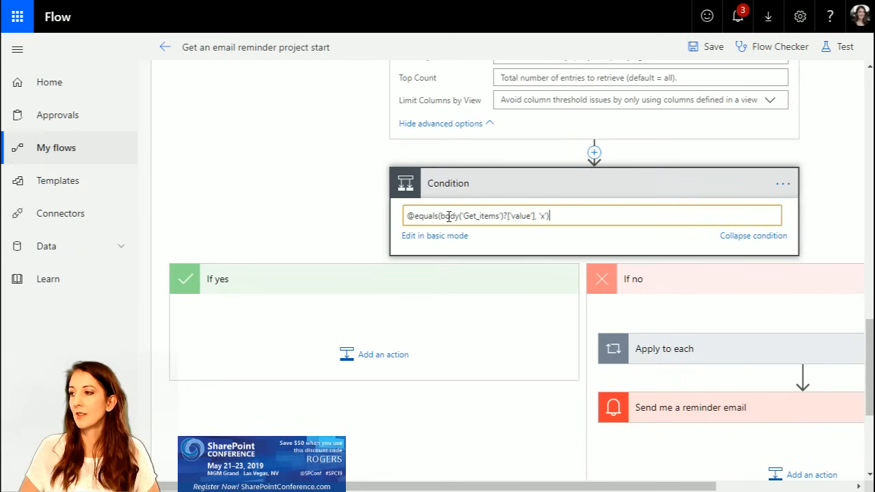
left_click(416, 216)
left_click_drag(416, 216, 439, 216)
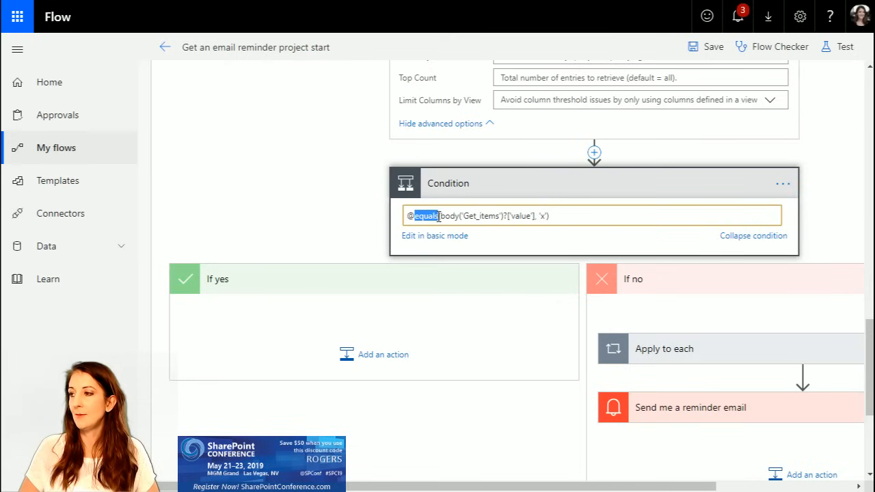
type("empty")
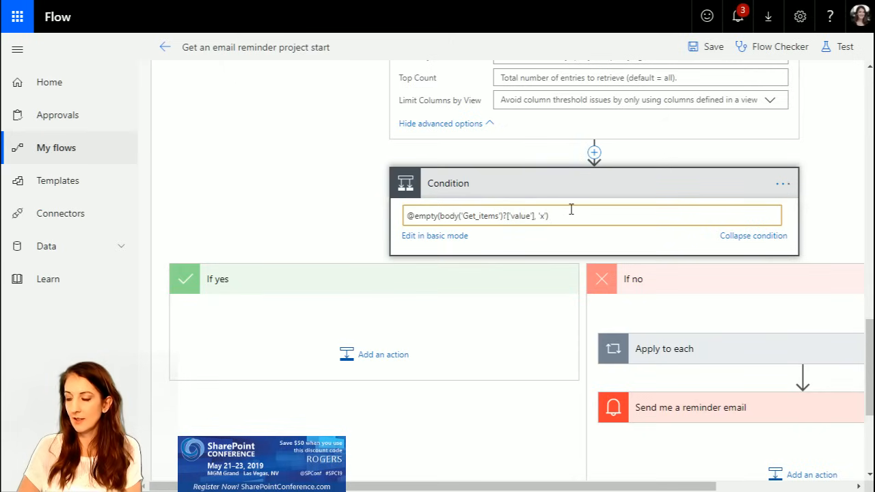
key("BackSpace")
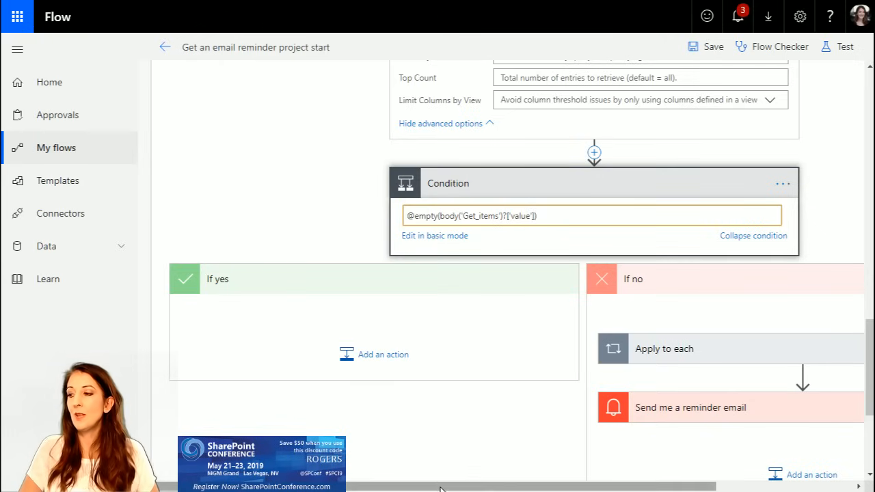
Step: Expand "Apply to each" in the "If no" branch and open its "Append to string variable" action
left_click_drag(441, 490, 581, 490)
left_click(531, 352)
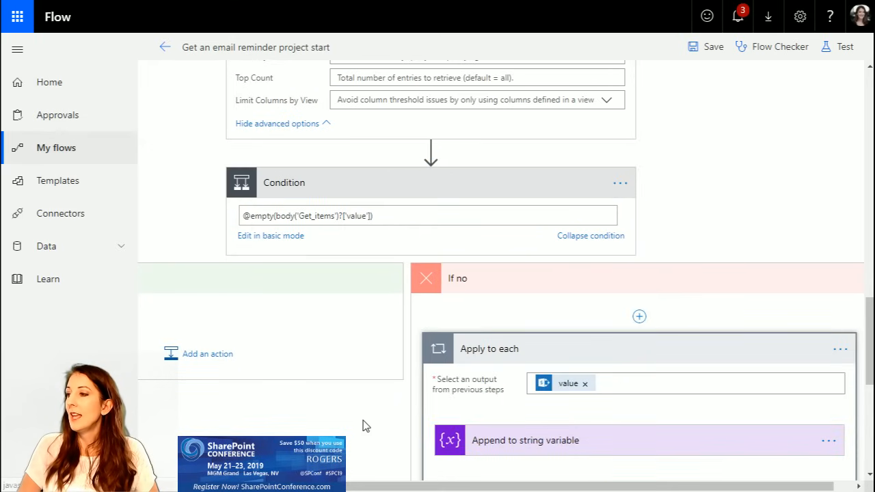
scroll(365, 424, "down", 2)
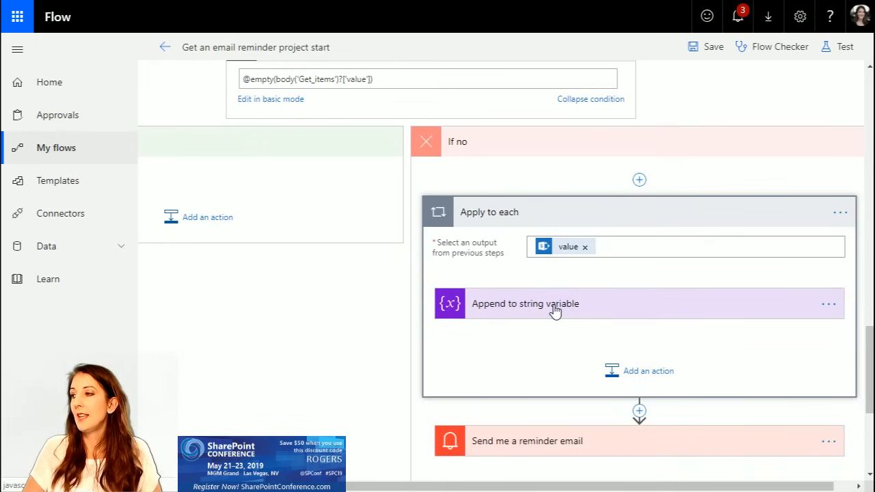
left_click(555, 311)
scroll(657, 370, "down", 2)
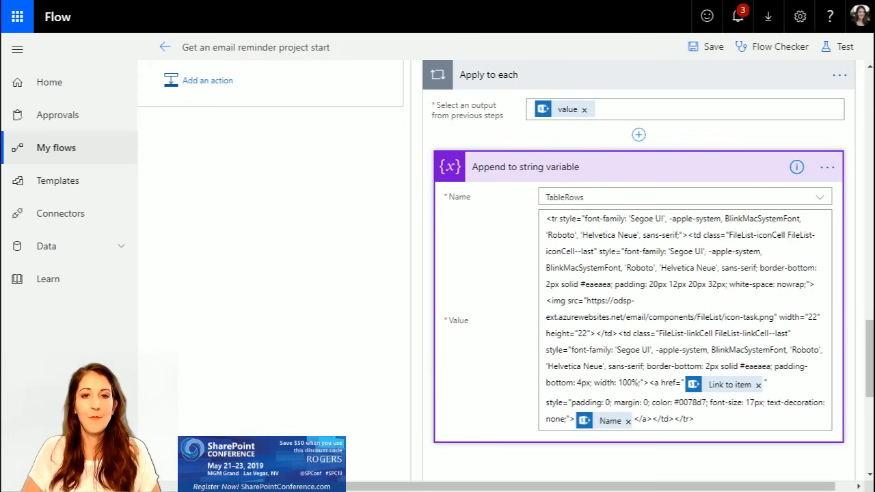
Step: Switch to the received Projects reminder email in Outlook, review its list of items, and return to the flow
left_click_drag(2, 34, 590, 25)
scroll(618, 286, "down", 3)
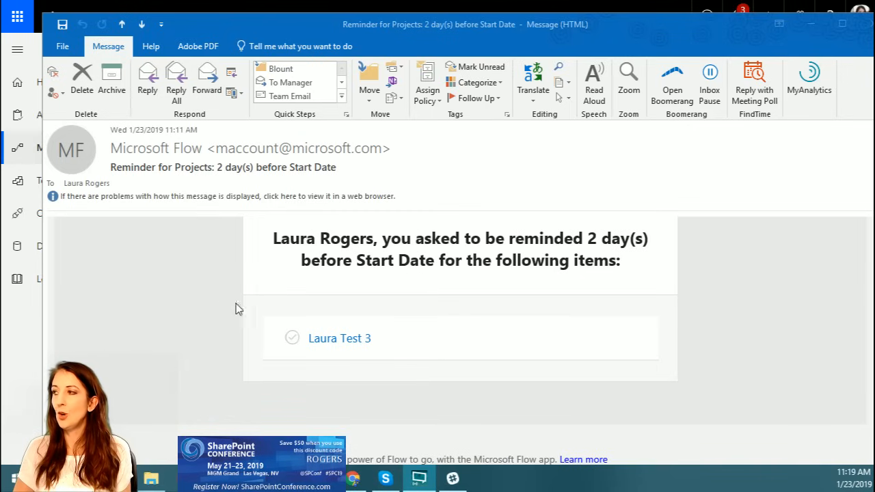
left_click(810, 27)
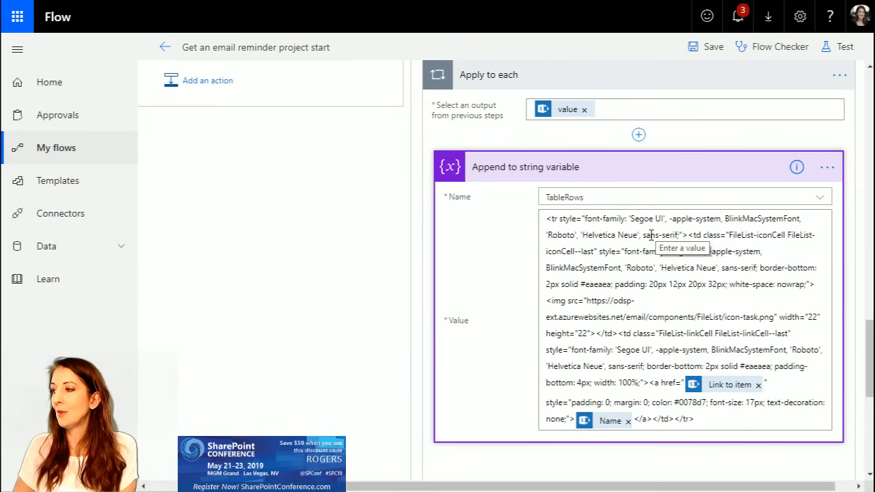
Step: Examine the TableRows HTML value, including its item link and name, and the list that "Apply to each" loops through
left_click(548, 220)
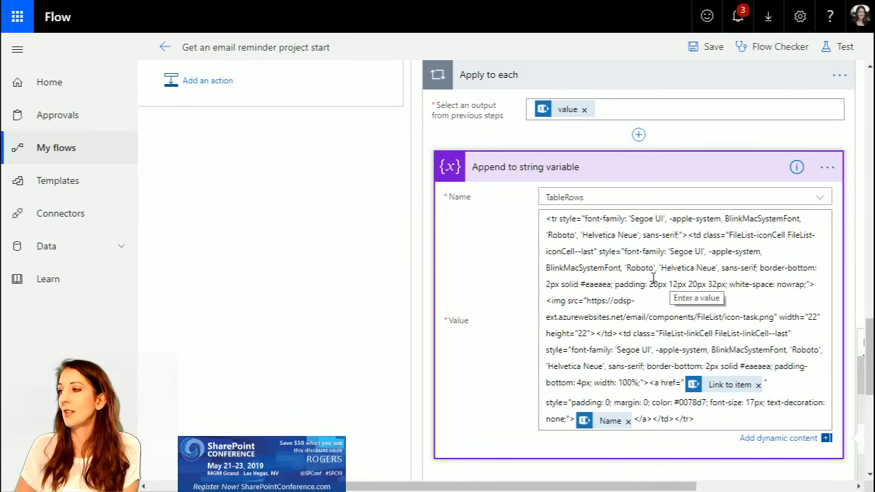
scroll(640, 333, "down", 3)
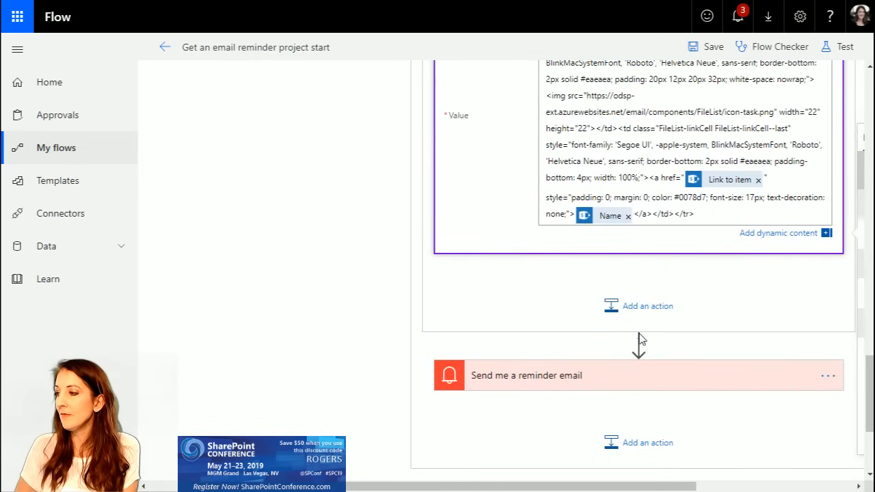
scroll(748, 317, "up", 5)
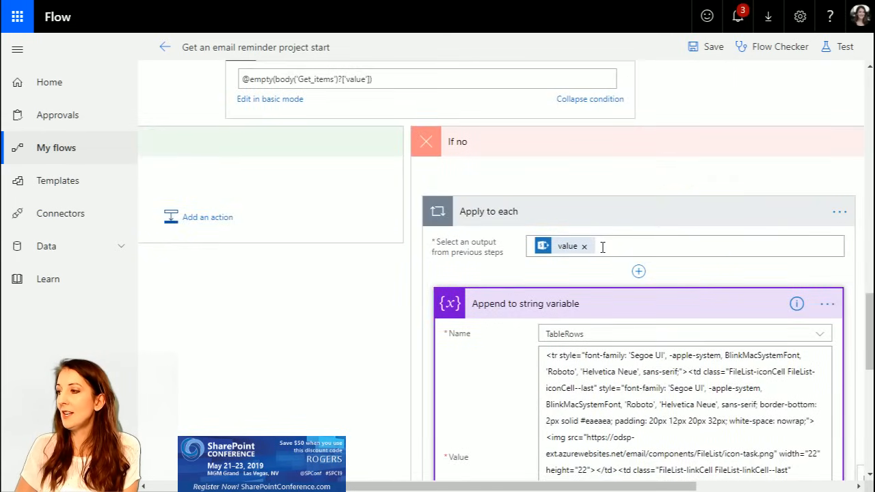
scroll(375, 116, "up", 2)
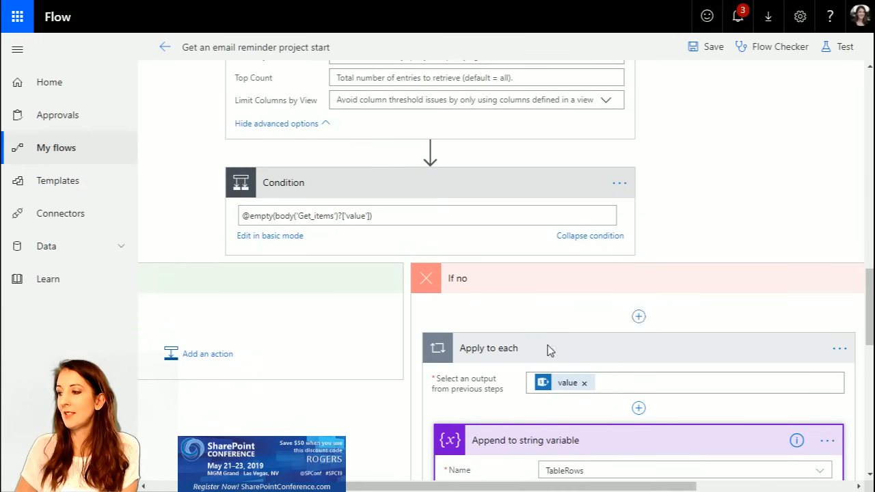
scroll(492, 332, "down", 6)
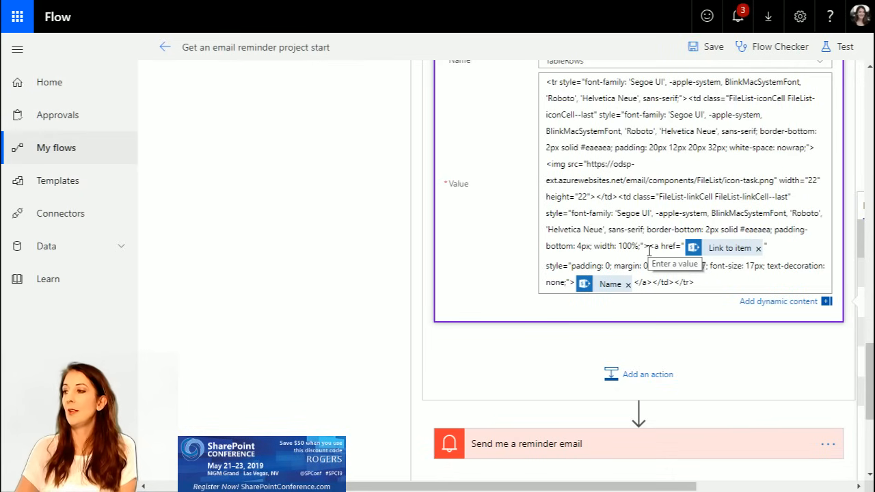
Step: Expand "Send me a reminder email", examine its subject and the dynamic values in its HTML body, then collapse it
scroll(527, 342, "down", 2)
left_click(624, 320)
scroll(672, 394, "down", 3)
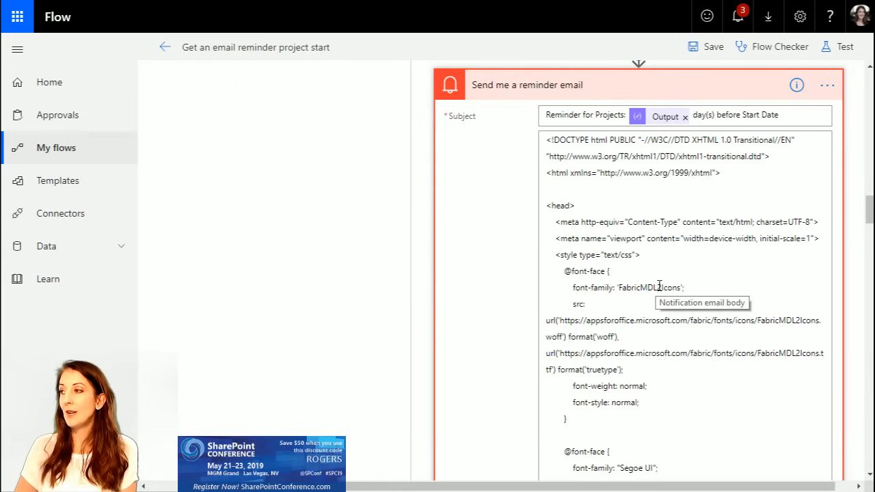
scroll(621, 291, "down", 5)
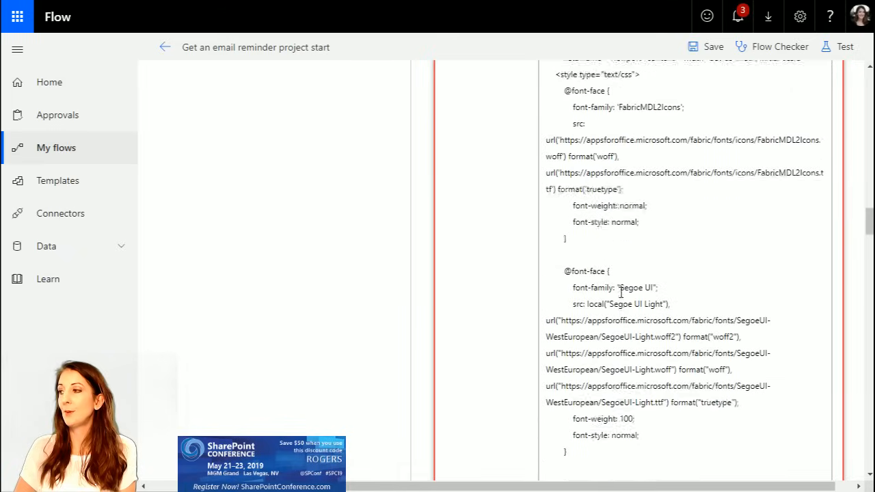
scroll(621, 293, "down", 15)
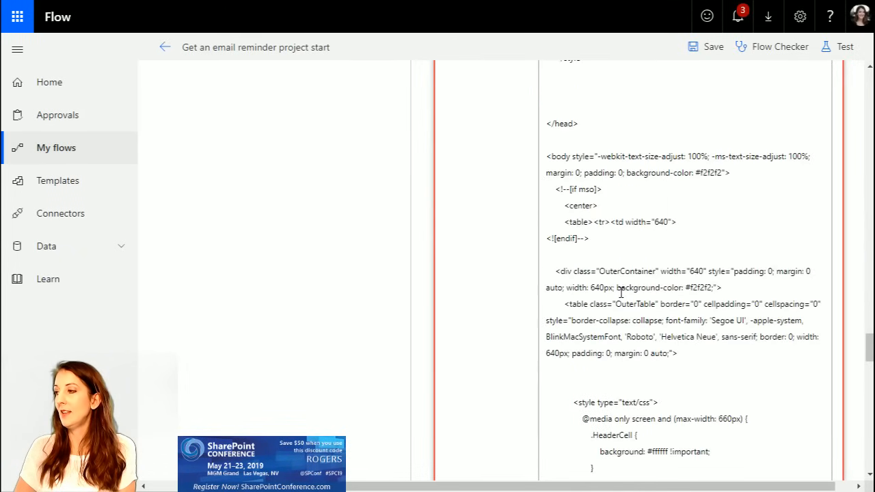
scroll(621, 292, "down", 9)
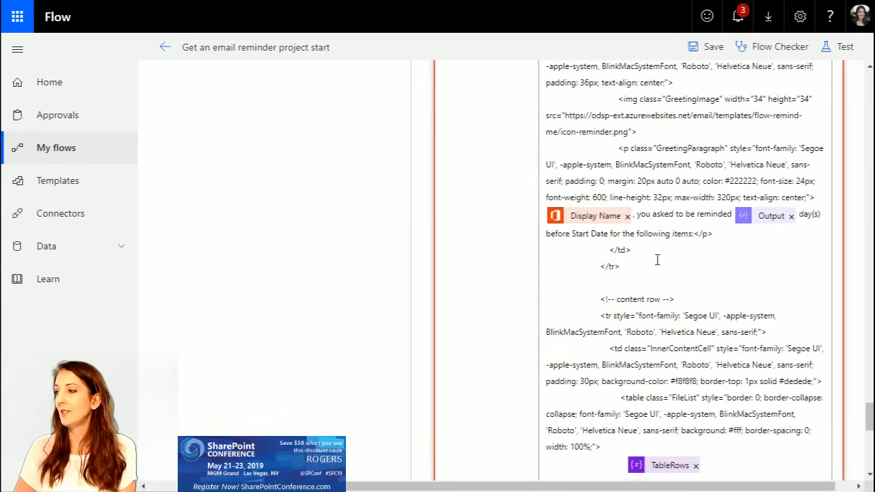
scroll(660, 390, "down", 3)
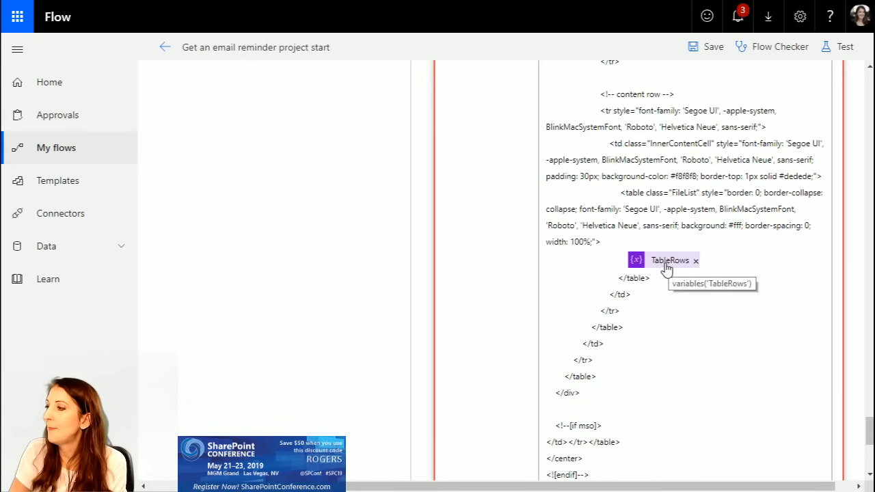
scroll(660, 328, "down", 4)
scroll(662, 333, "up", 10)
scroll(661, 327, "up", 10)
scroll(661, 328, "up", 10)
scroll(661, 328, "down", 3)
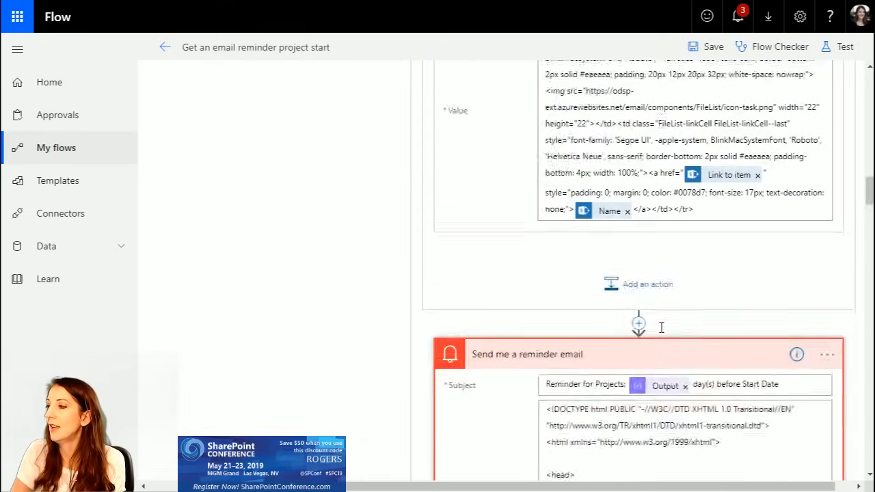
scroll(661, 328, "down", 3)
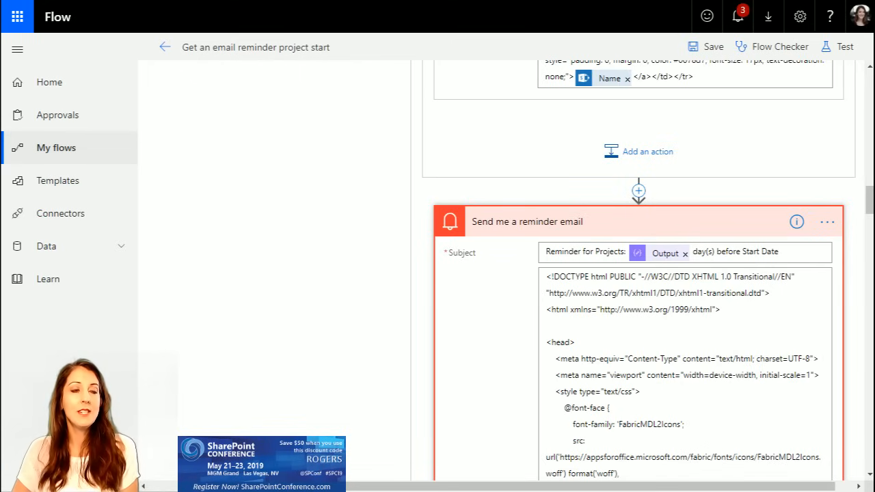
left_click(562, 227)
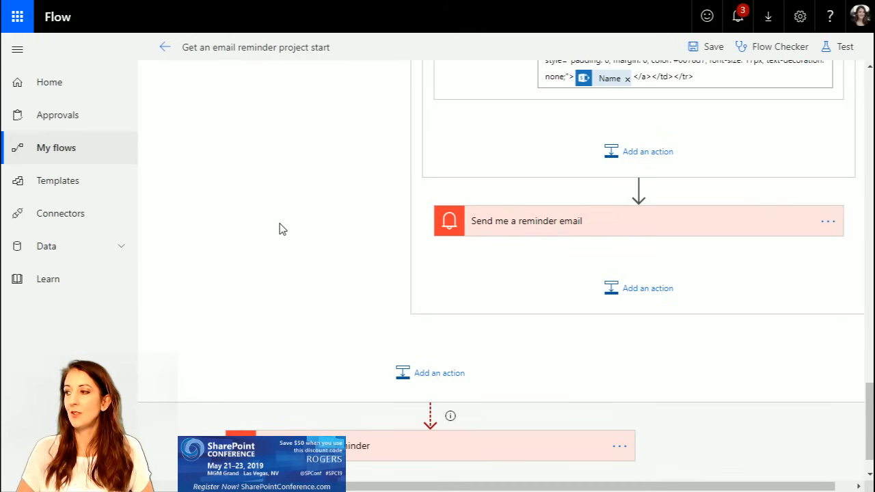
Step: Check the run-after conditions of "Couldn't send a reminder" without changing them, and view its subject and body
scroll(297, 238, "down", 1)
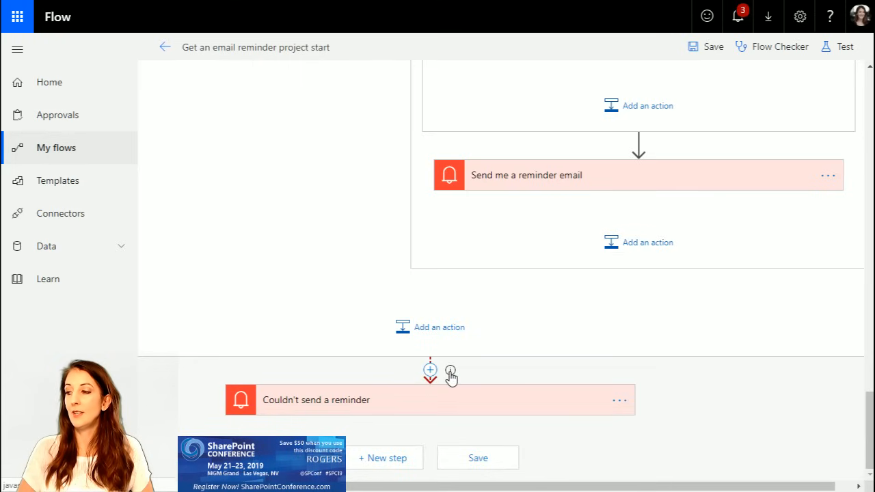
left_click(619, 400)
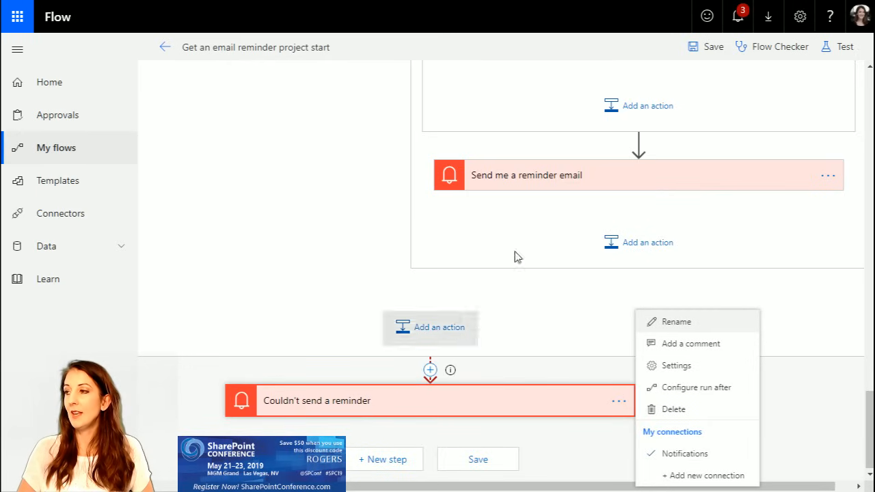
left_click(718, 388)
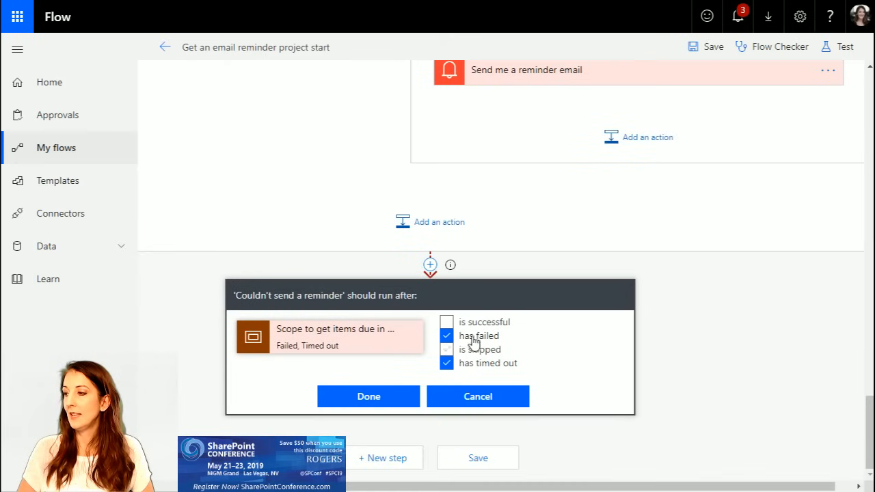
left_click(493, 391)
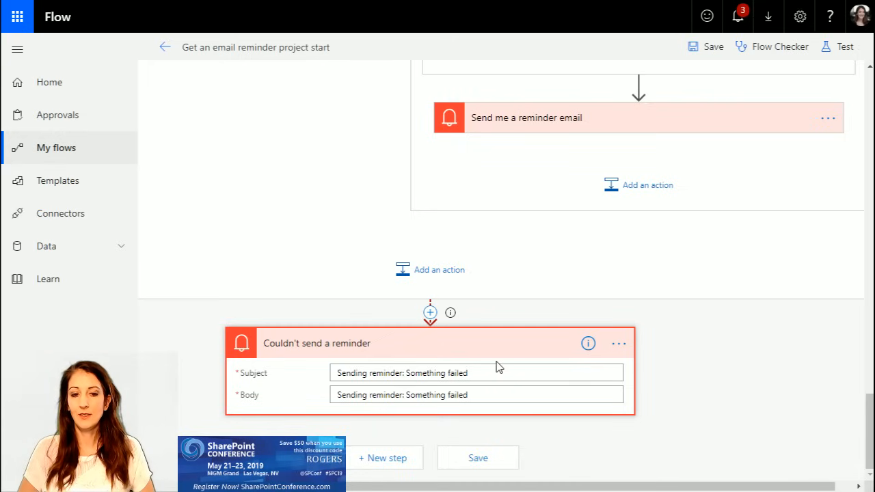
Step: Collapse the Recurrence trigger and the scope, and review the flow's overall sequence of actions
scroll(497, 367, "up", 20)
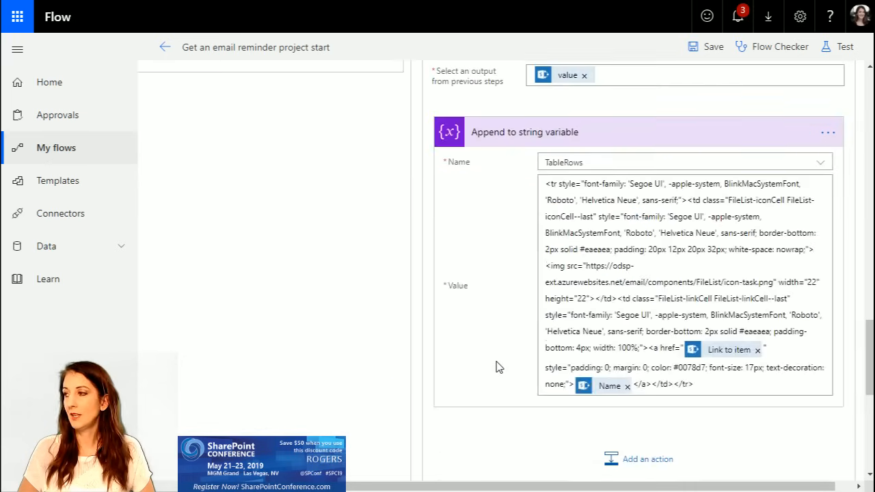
scroll(497, 367, "up", 3)
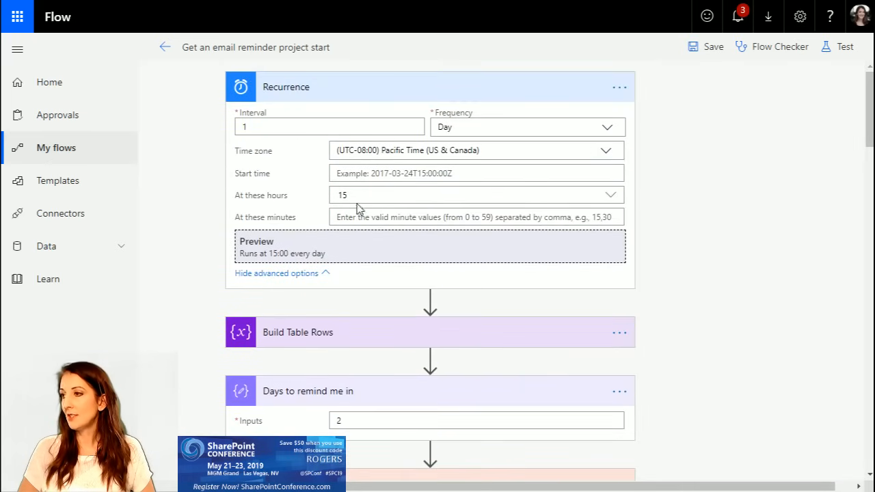
left_click(407, 85)
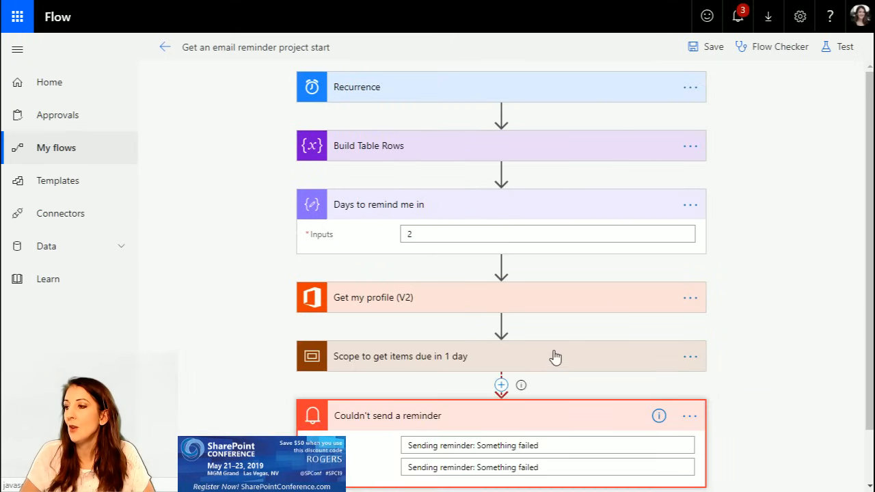
scroll(618, 322, "down", 1)
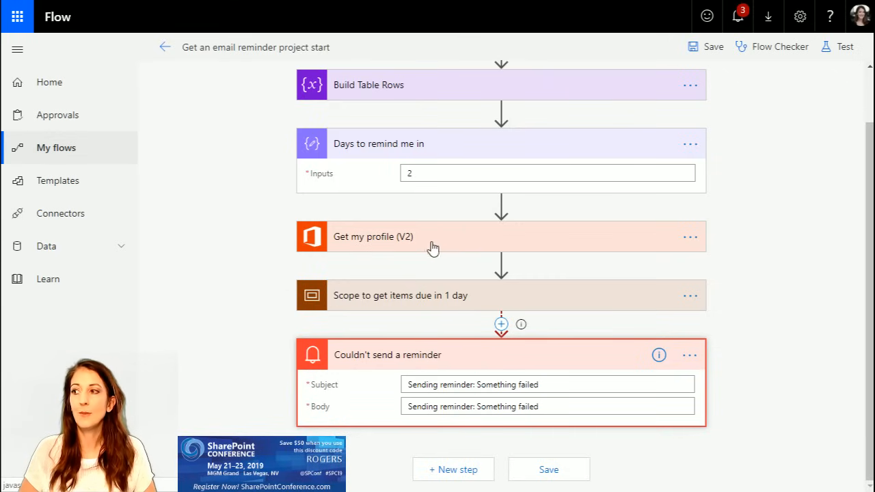
scroll(837, 236, "up", 2)
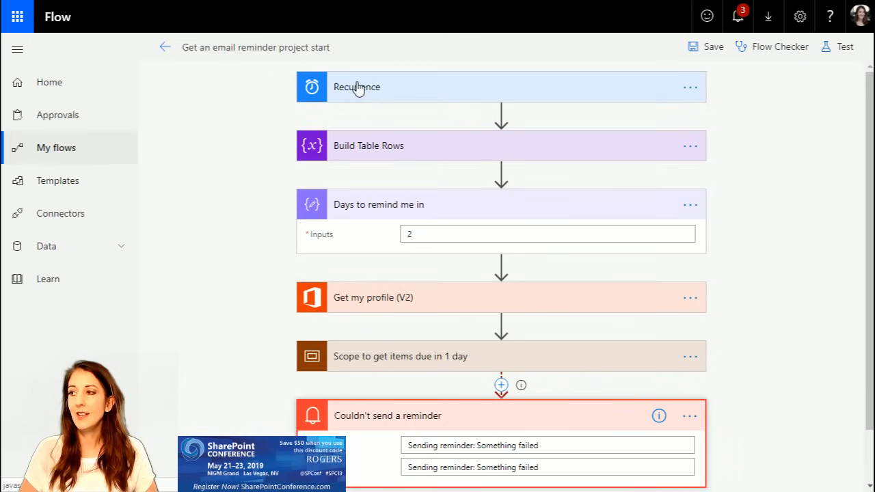
scroll(556, 272, "down", 2)
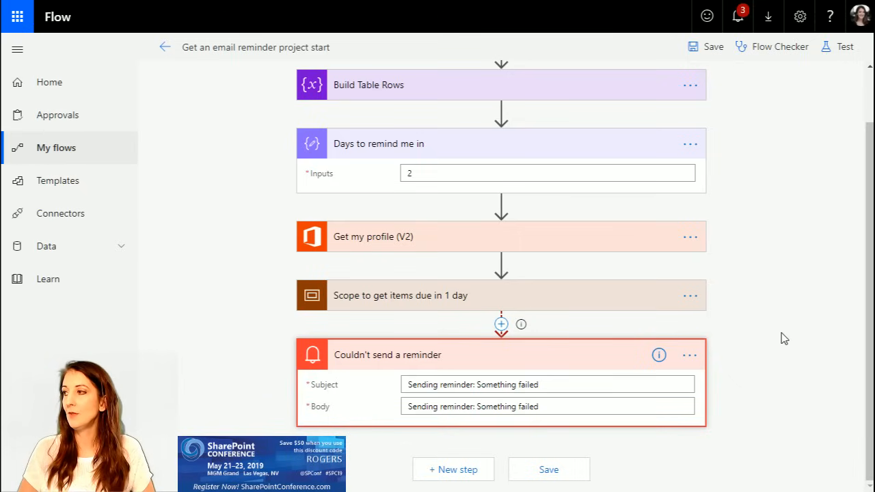
scroll(786, 340, "up", 1)
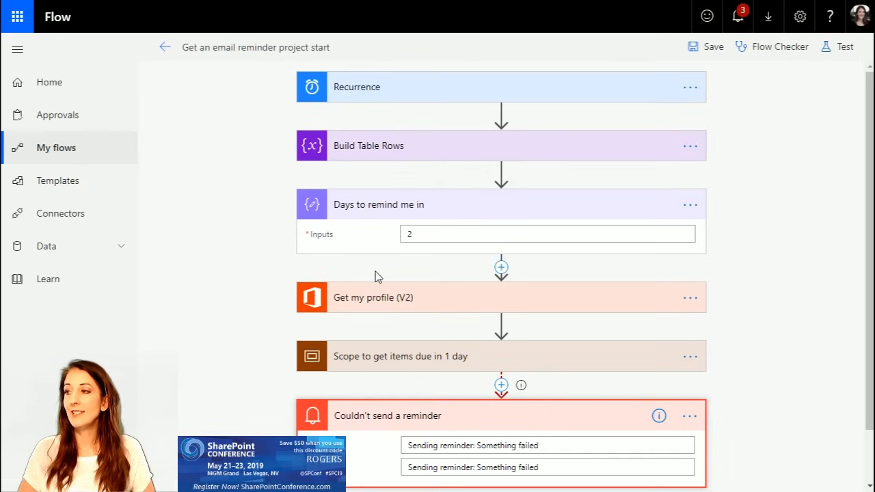
left_click(383, 298)
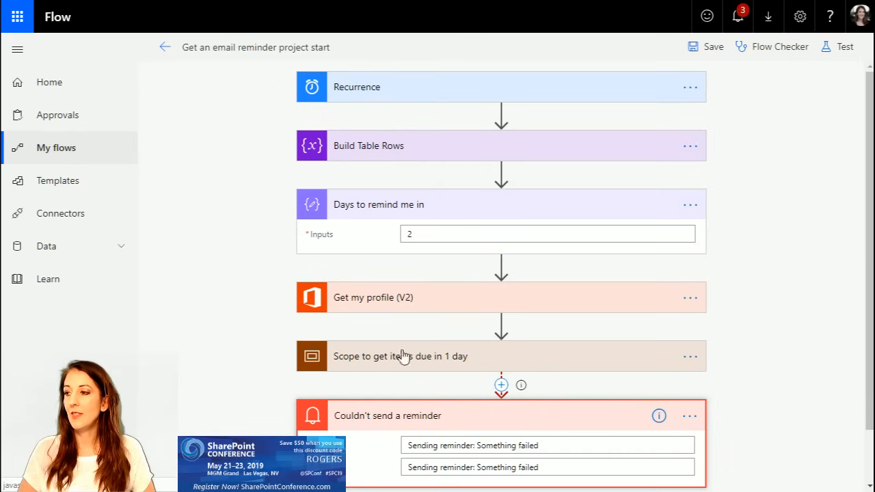
Step: Expand the "Scope to get items due in 1 day", examine the addDays expression in "Today + x days", and collapse the scope
left_click(402, 303)
left_click(437, 364)
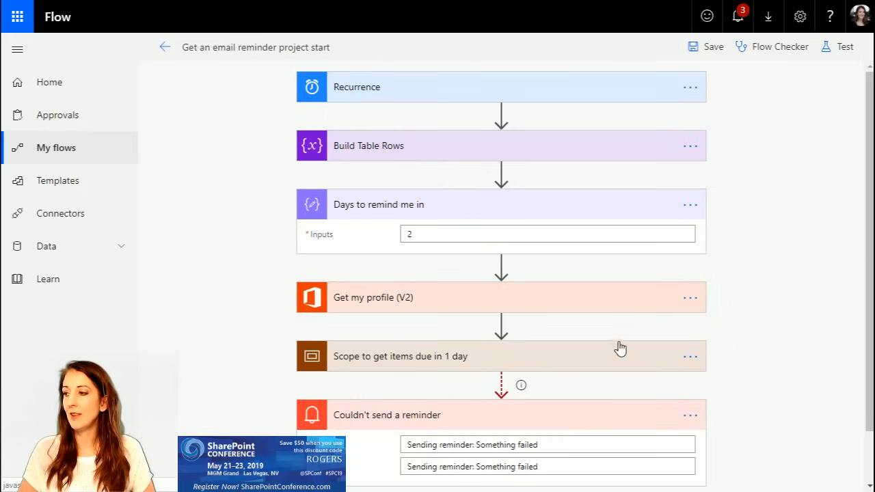
left_click_drag(481, 486, 577, 484)
scroll(475, 158, "up", 10)
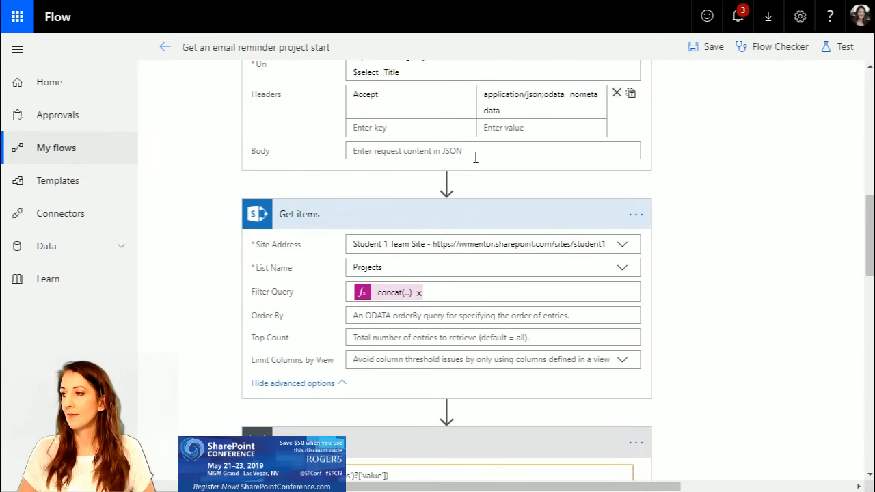
scroll(477, 162, "up", 3)
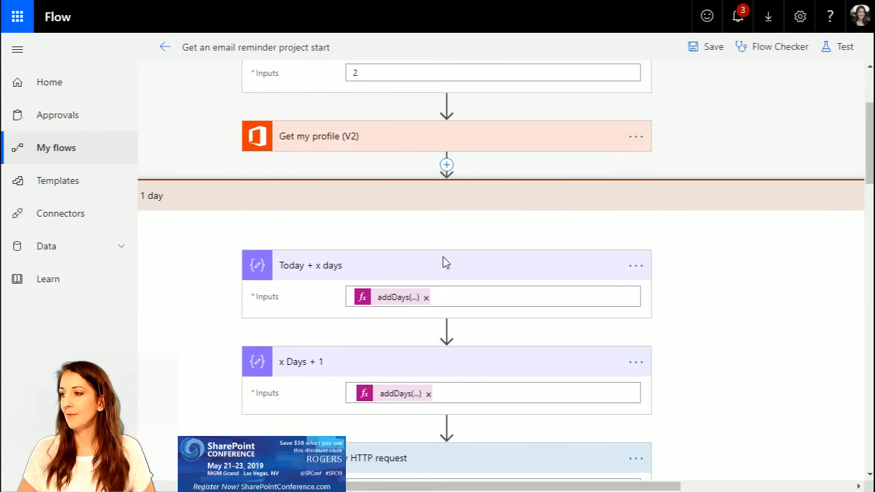
left_click(394, 299)
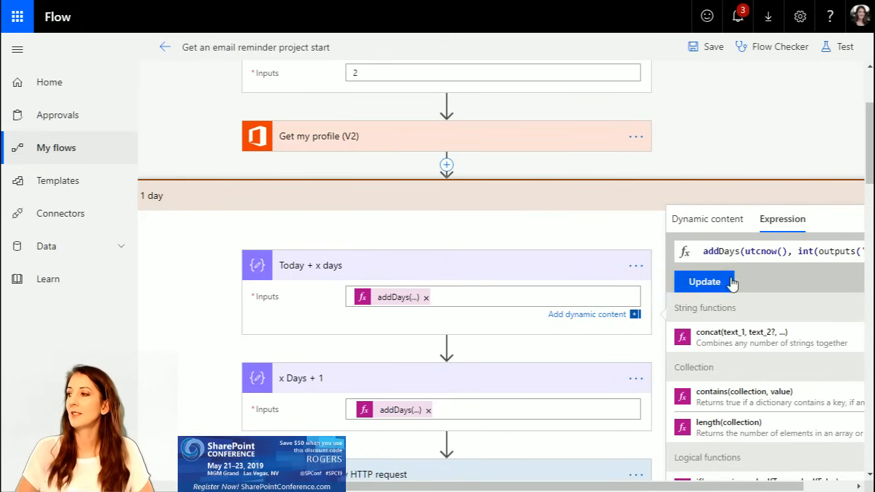
left_click(438, 204)
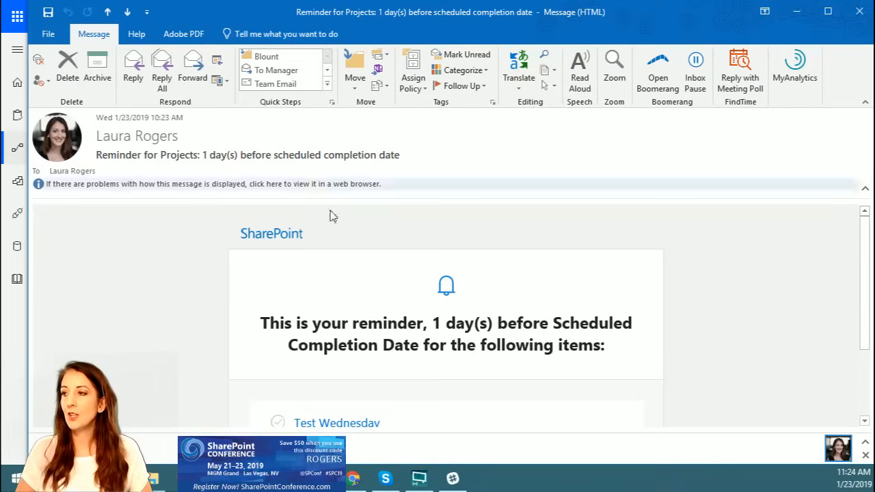
Step: Read the items listed in the project reminder email in Outlook, and view the Projects list's Start Date column in SharePoint
scroll(643, 310, "down", 3)
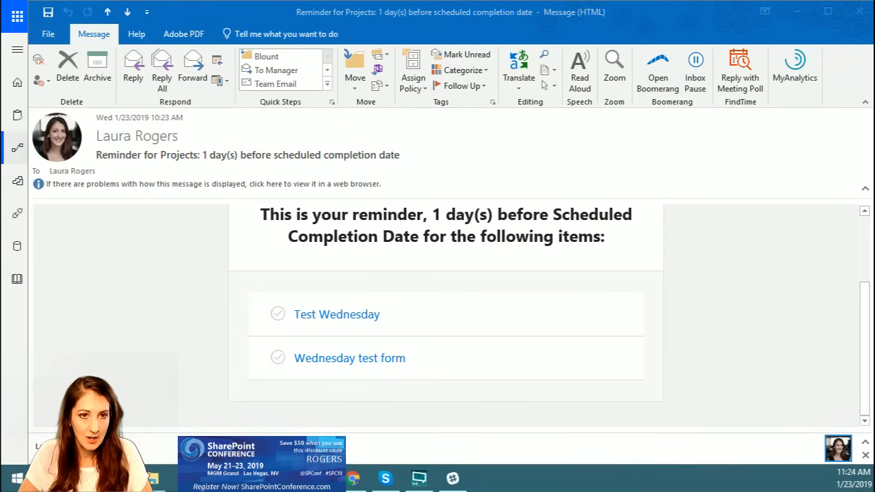
key("alt+Tab")
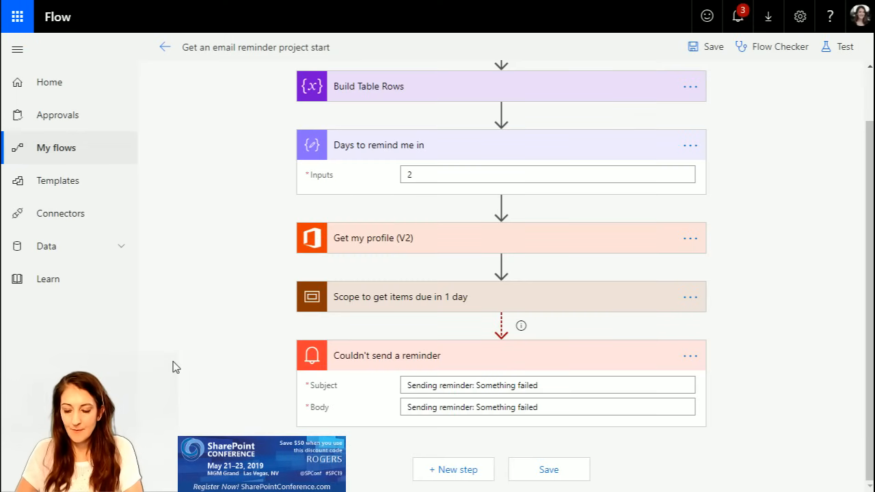
key("F11")
left_click(89, 12)
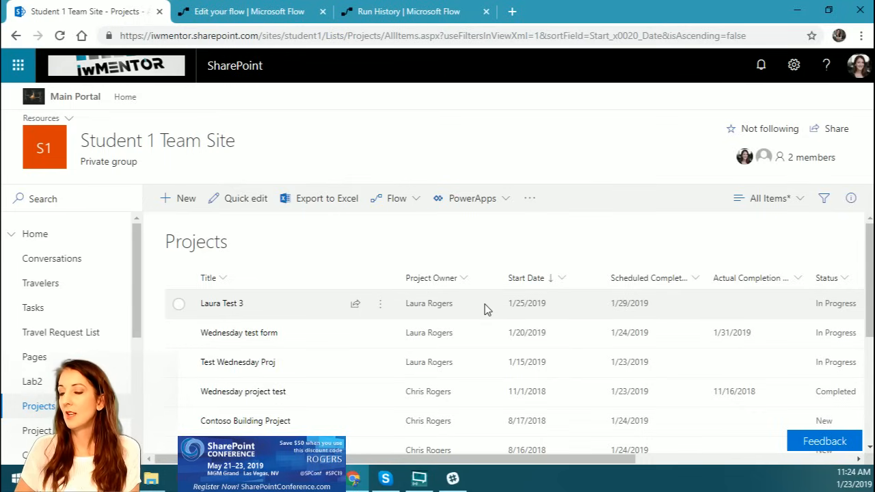
key("alt+Tab")
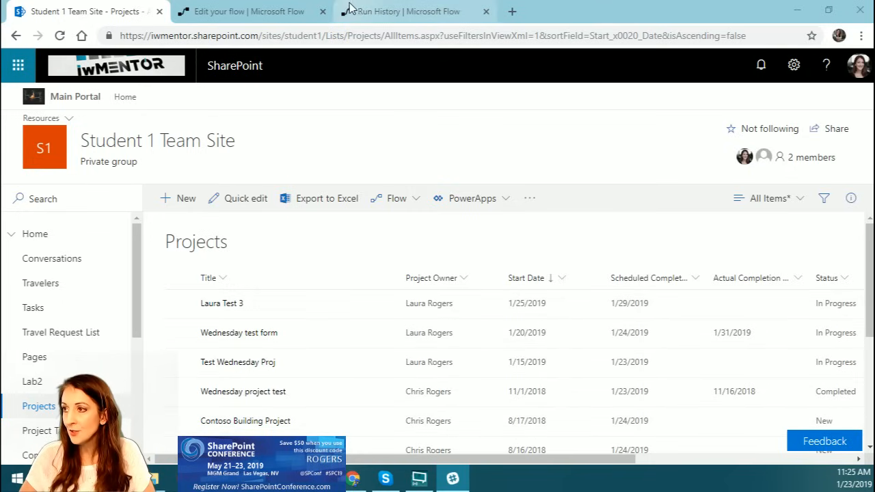
Step: Switch to the flow's run history page, view the list of personal flows there, and close that page
left_click(387, 12)
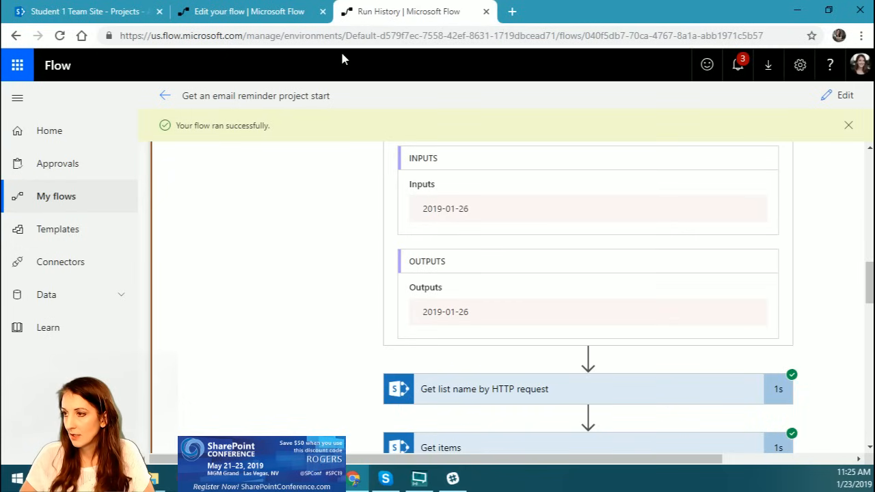
left_click(41, 195)
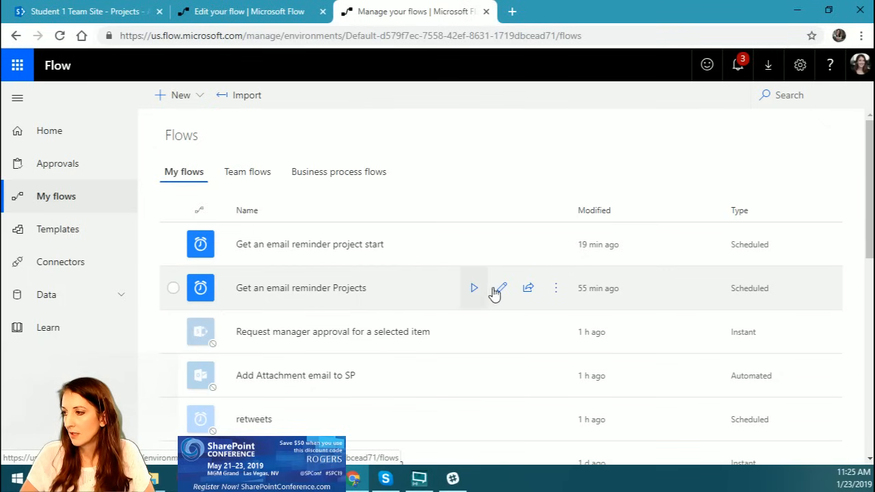
middle_click(449, 17)
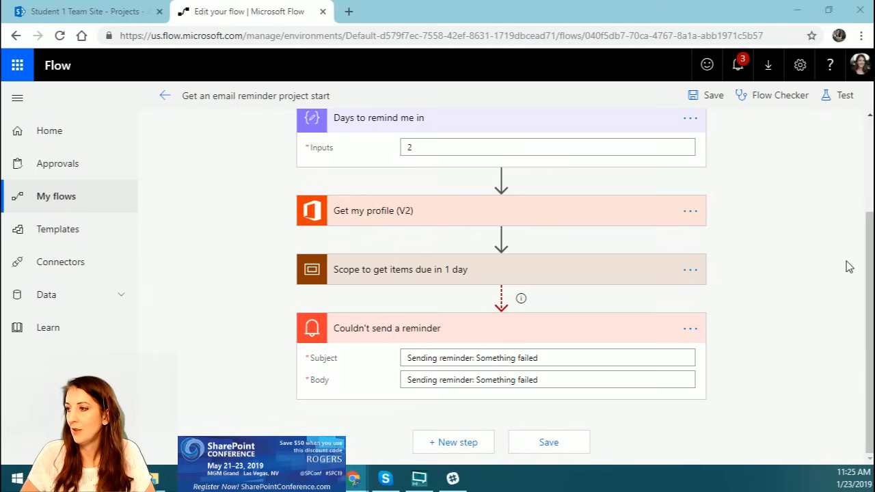
Step: Save the flow, return to its details page, and reopen it for editing in full screen
scroll(848, 267, "up", 3)
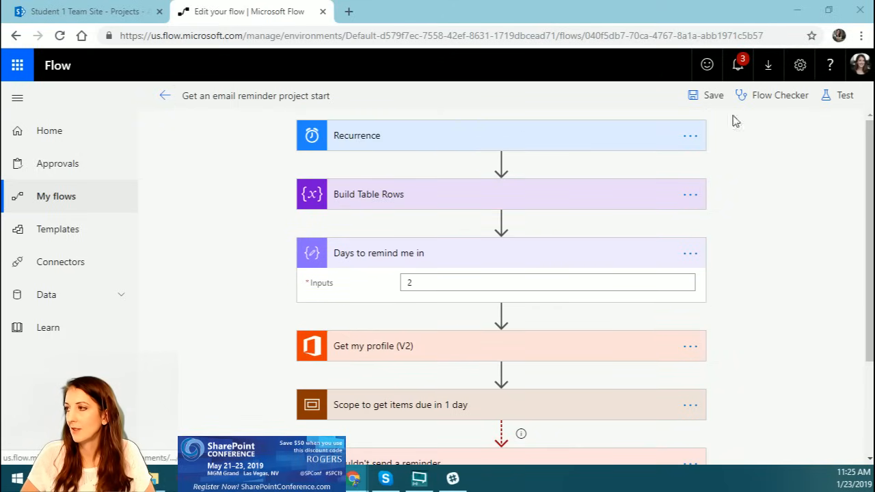
left_click(697, 100)
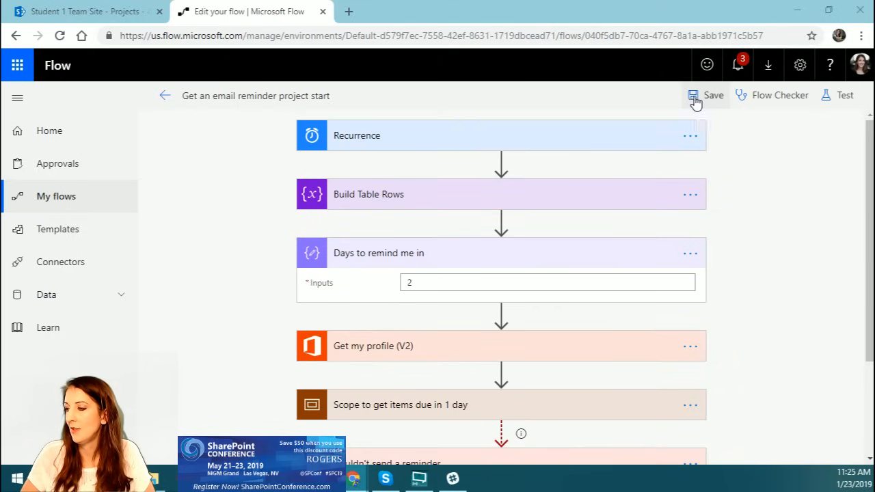
left_click(165, 97)
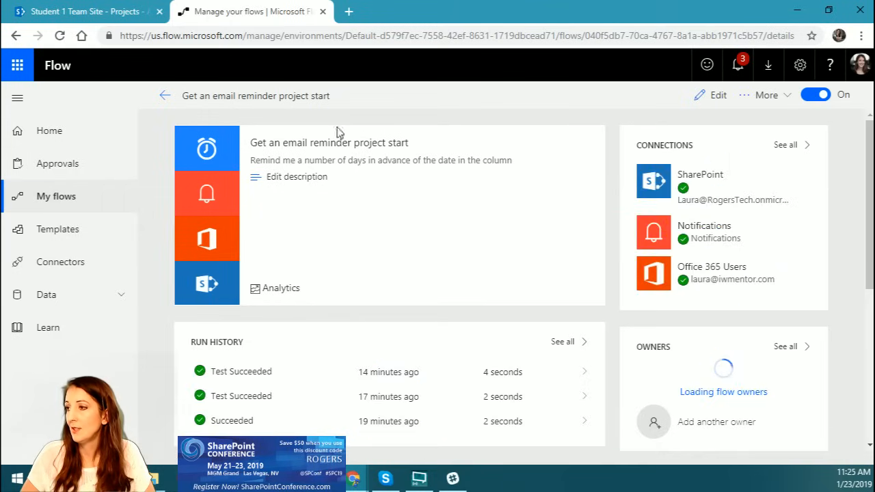
left_click(701, 95)
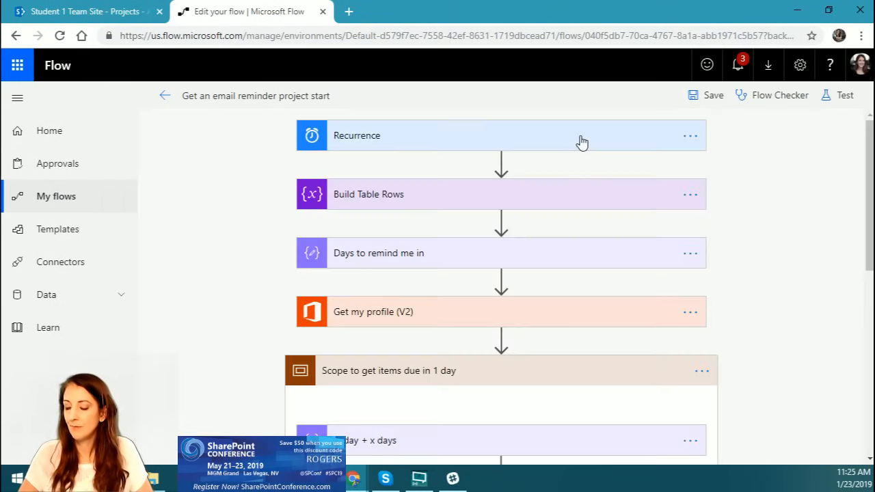
key("F11")
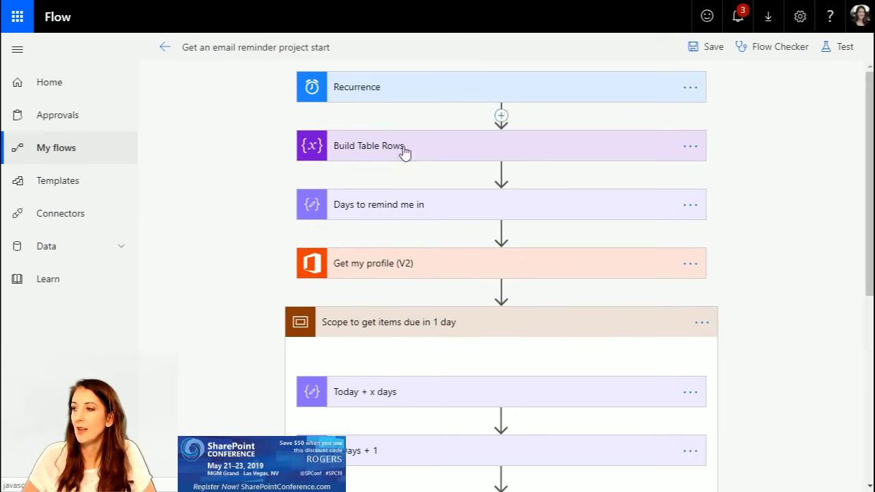
Step: Set the "Days to remind me in" input to 1
left_click(396, 211)
left_click(426, 234)
key("BackSpace")
type("1")
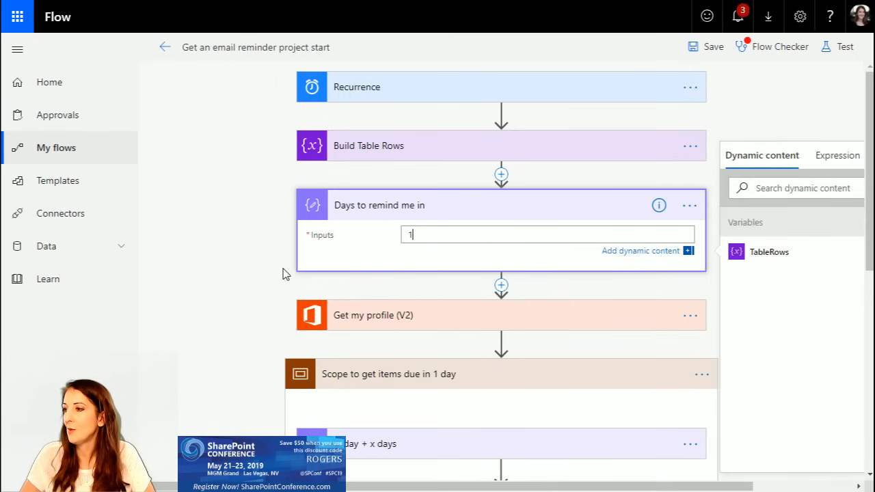
Step: Expand "Get list name by HTTP request" and "Get items" inside the scope, and show the advanced options to examine the Filter Query expression
scroll(285, 274, "down", 2)
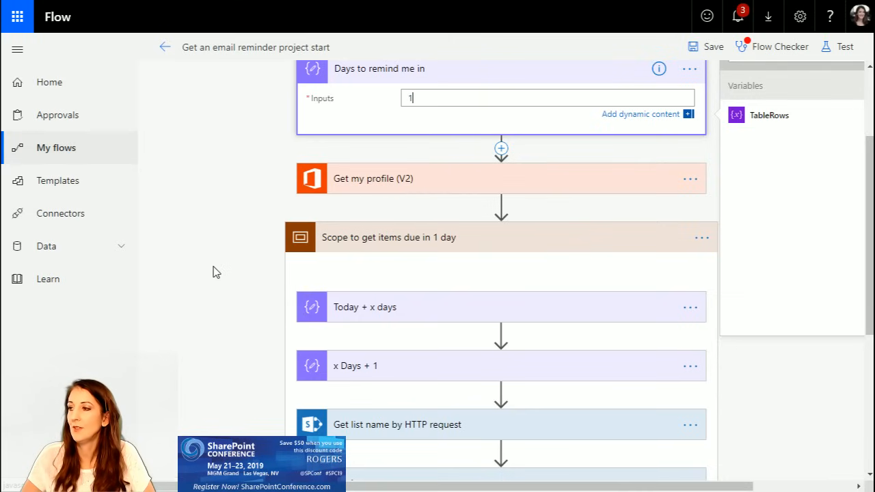
scroll(214, 275, "down", 2)
scroll(215, 276, "up", 1)
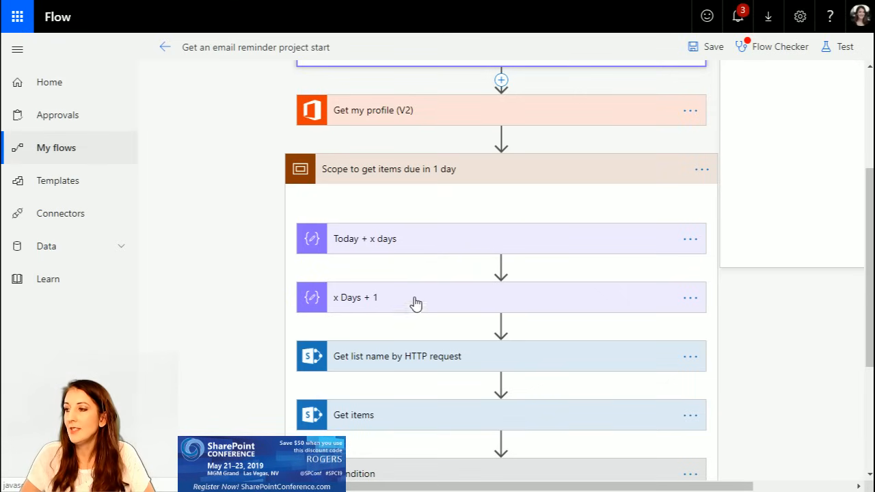
scroll(289, 282, "down", 1)
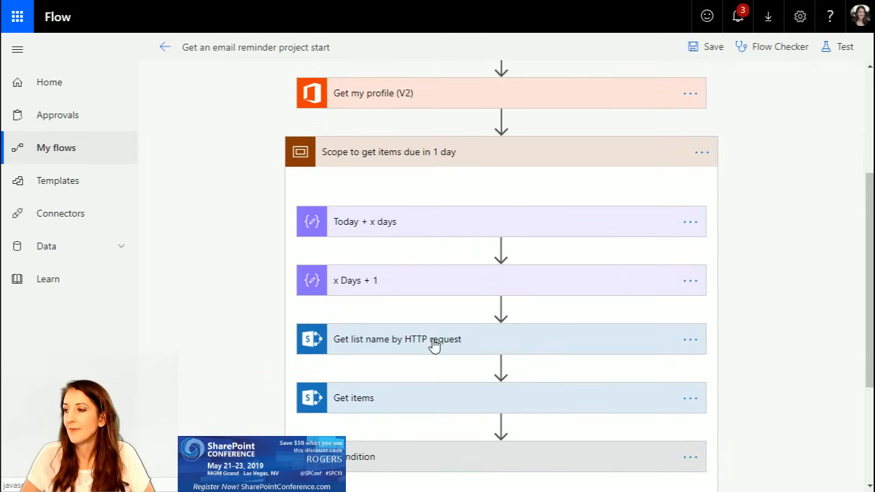
left_click(408, 340)
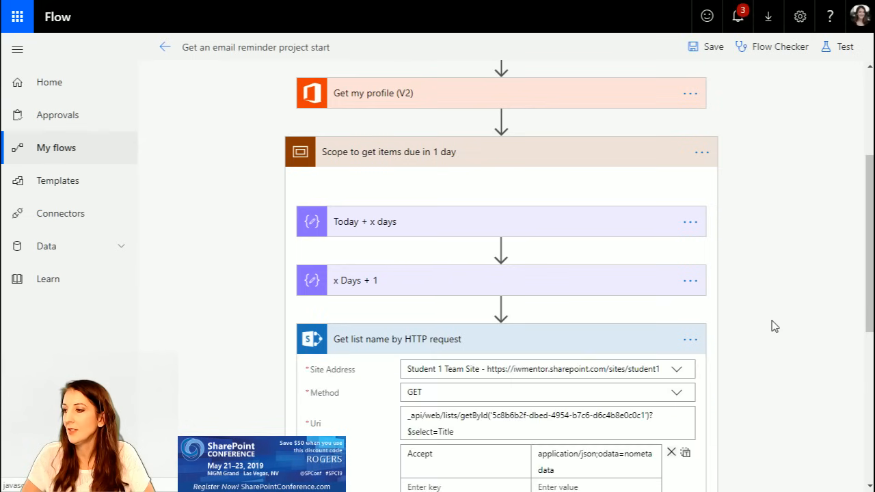
scroll(775, 326, "down", 3)
left_click(392, 369)
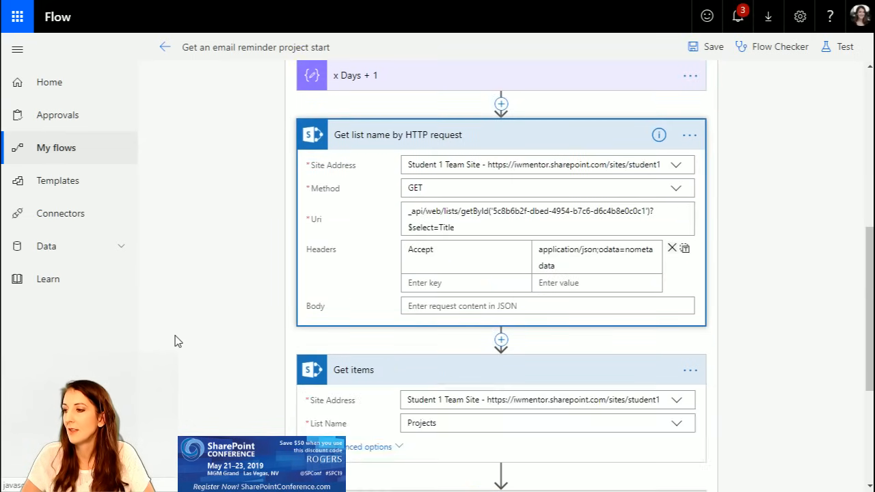
scroll(205, 340, "down", 3)
left_click(380, 216)
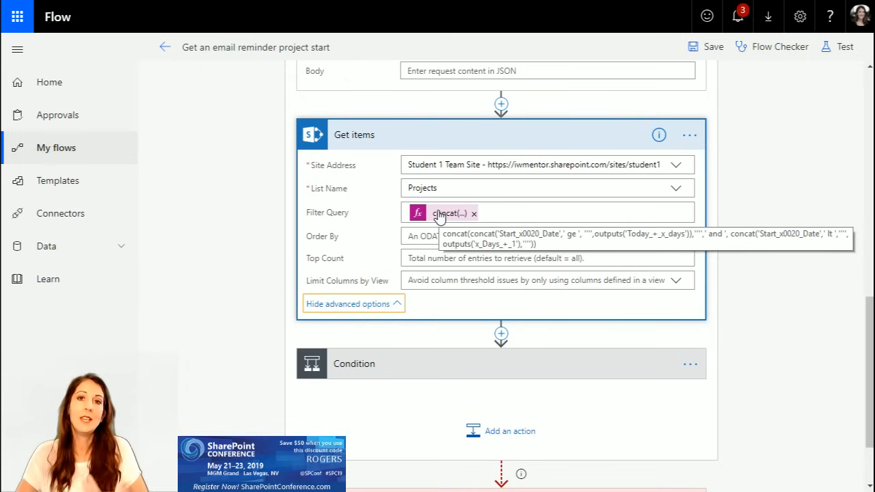
Step: Replace both Start_x0020_Date references in the "Get items" Filter Query expression with Scheduled_x0020_Completion_x0020 and update the expression
left_click(465, 216)
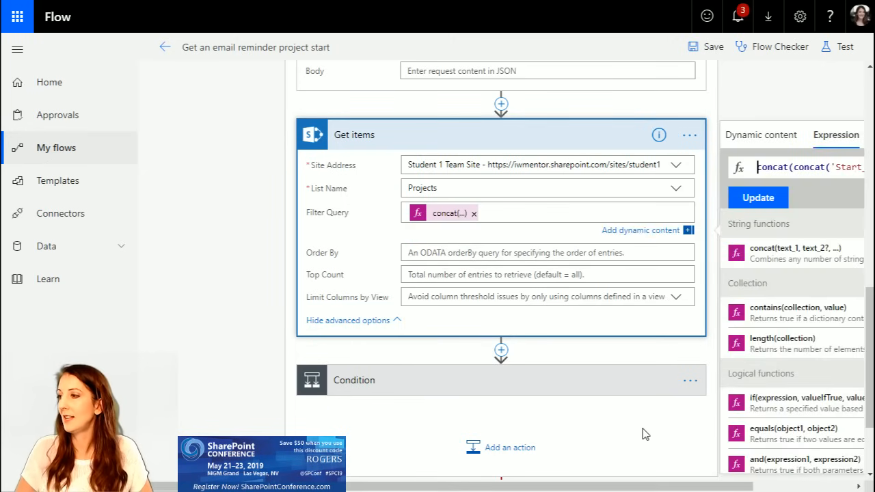
left_click_drag(621, 486, 773, 471)
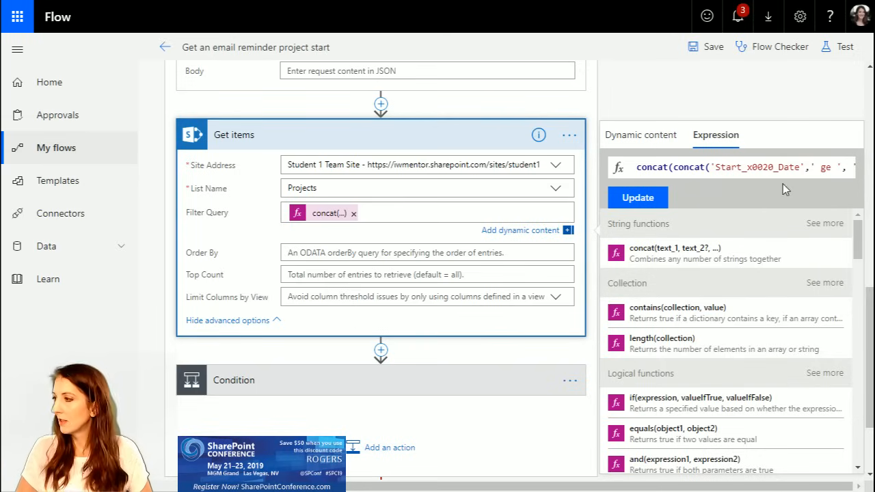
left_click_drag(715, 167, 801, 168)
type("Scheduled_x0020_Completion_x0020")
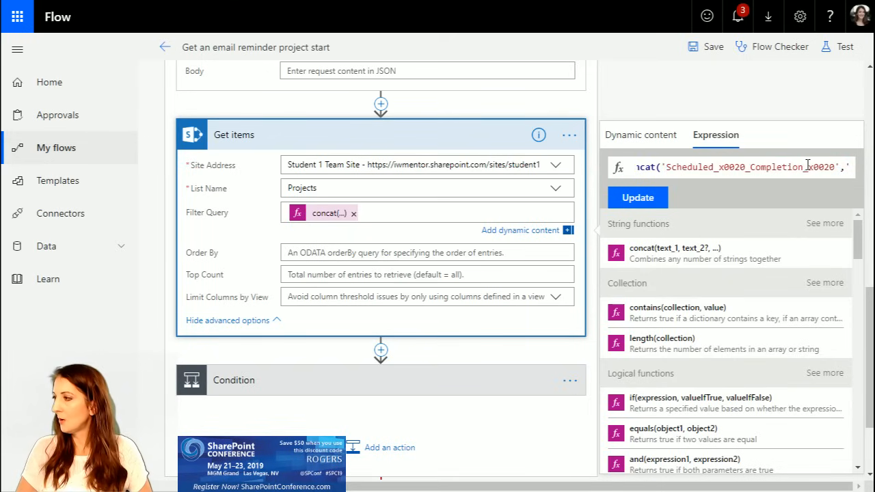
key("Right")
key("Right")
key("Right")
key("Right")
key("Right")
key("Right")
key("Right")
key("Right")
key("Right")
key("Right")
key("Right")
key("Right")
key("Right")
key("Right")
key("Right")
key("Right")
key("Right")
key("Right")
key("Right")
key("Right")
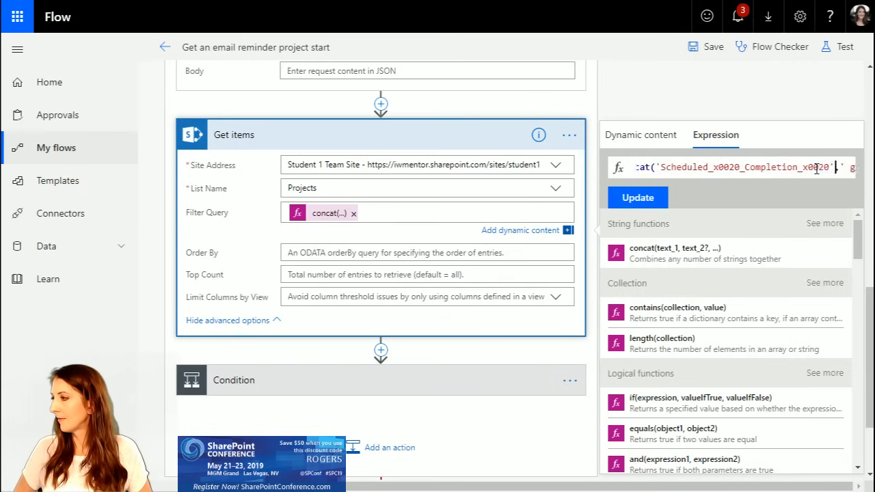
key("Right")
key("Right")
key("Right")
key("Right")
key("Right")
key("Right")
key("Right")
key("Right")
key("Right")
key("Right")
key("Right")
key("Right")
key("Right")
key("Right")
key("Right")
key("Right")
key("Right")
key("Right")
key("Right")
key("Right")
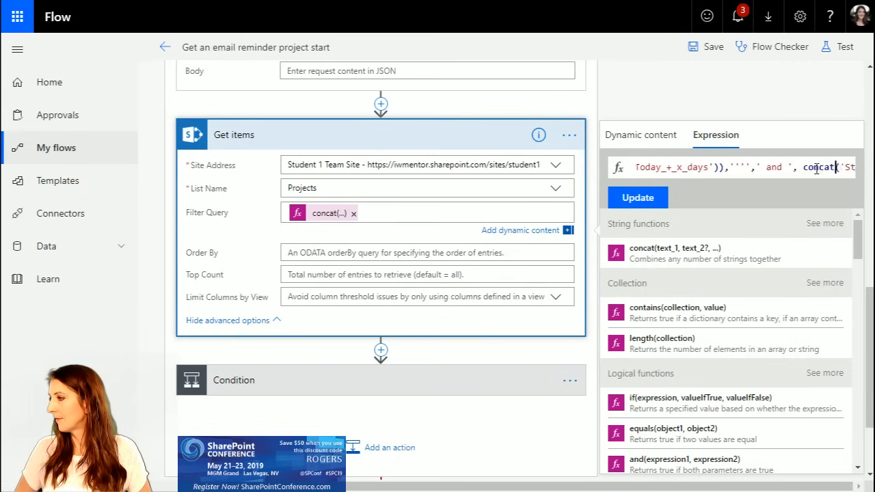
left_click_drag(735, 167, 821, 167)
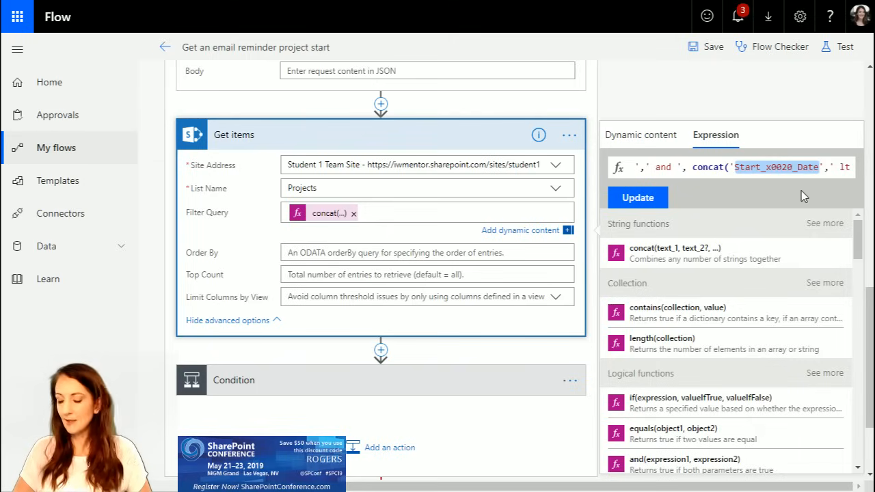
type("Scheduled_x0020_Completion_x0020_Date")
left_click(638, 198)
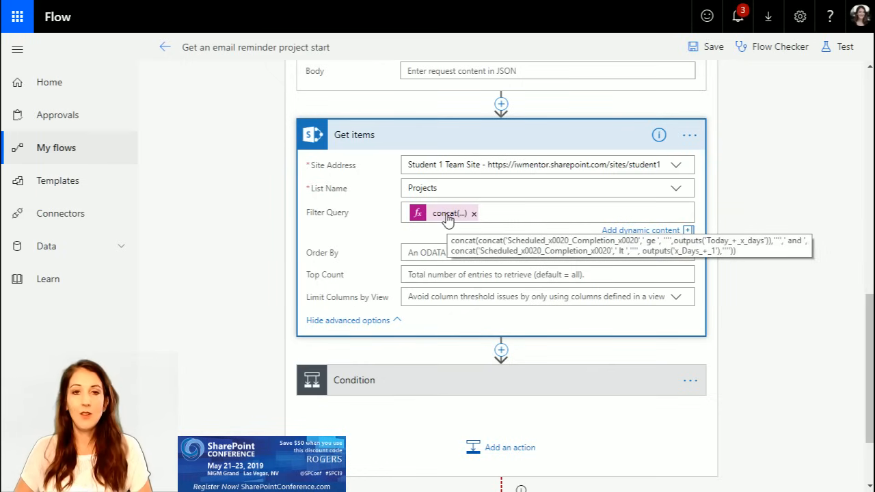
Step: Expand the Condition and the "Apply to each" loop in its "If no" branch to review the actions that build the reminder
scroll(748, 255, "down", 1)
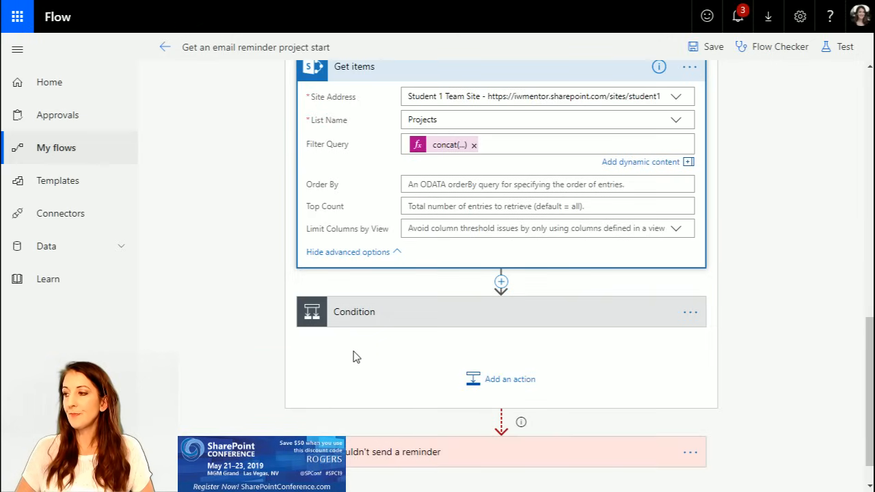
left_click(674, 314)
scroll(760, 311, "down", 4)
left_click_drag(610, 486, 800, 465)
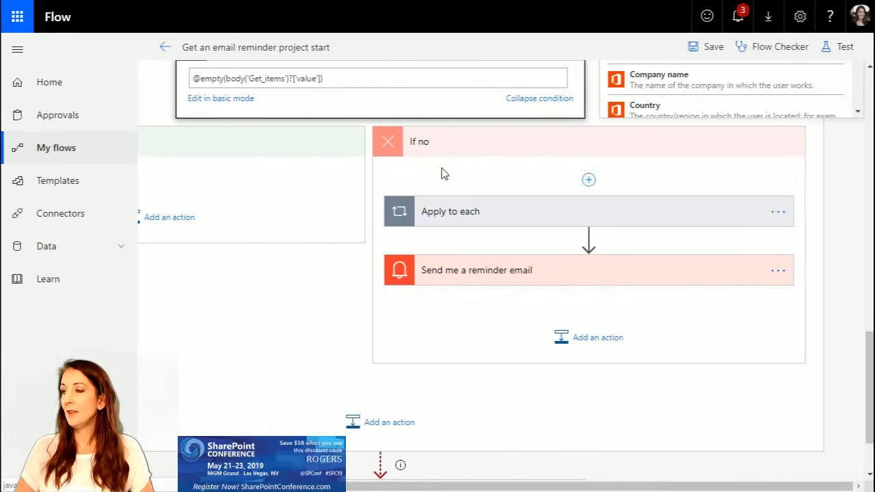
left_click(507, 219)
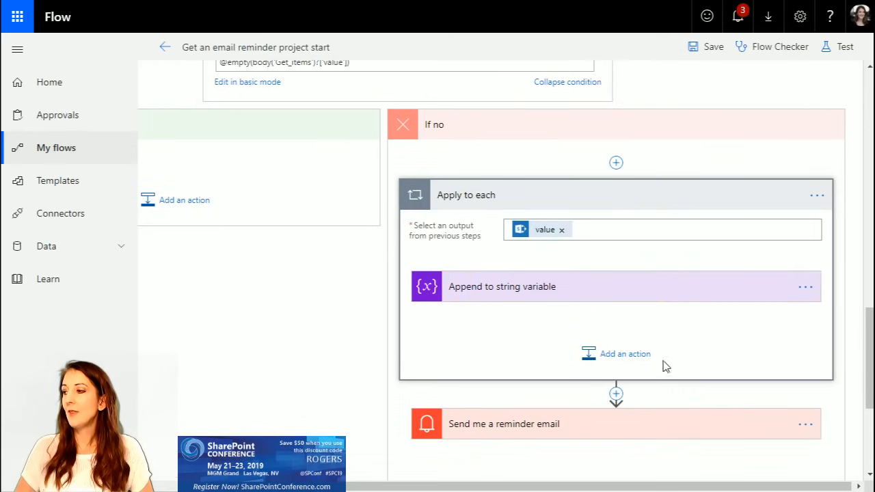
left_click(478, 196)
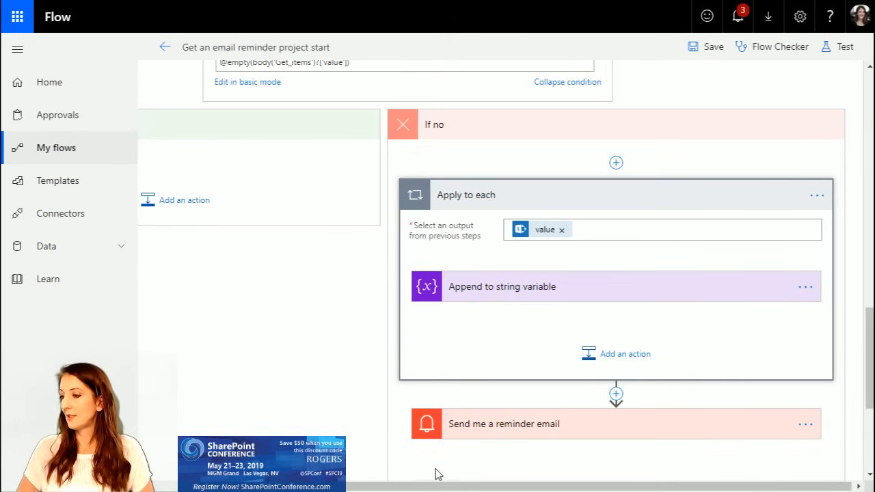
Step: Add an Initialize variable action between "Build Table Rows" and "Days to remind me in"
left_click_drag(408, 487, 314, 487)
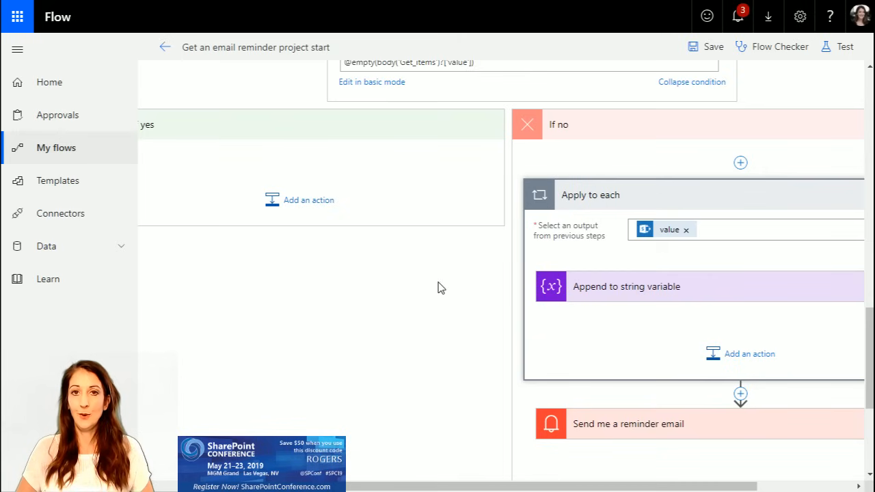
scroll(441, 287, "up", 10)
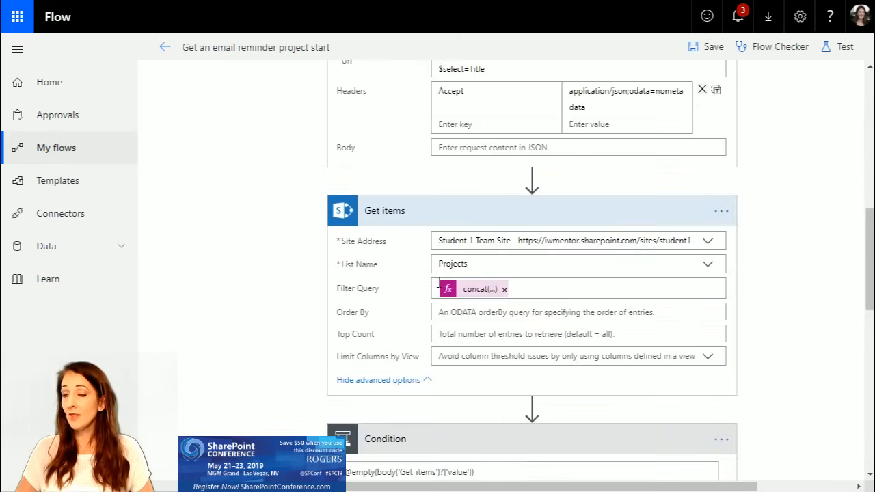
scroll(439, 283, "up", 5)
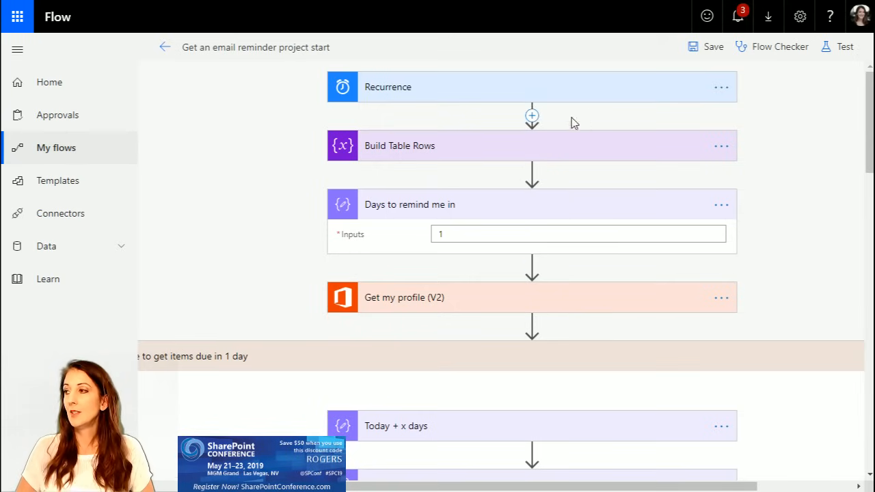
left_click(532, 175)
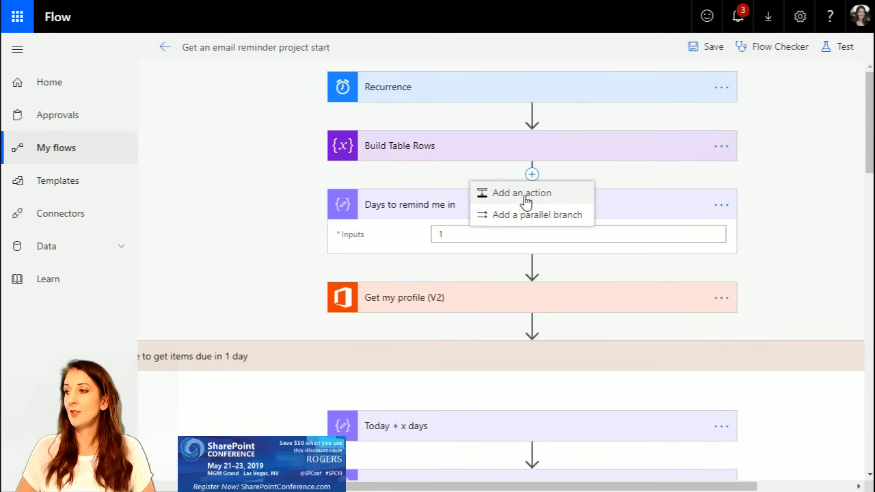
left_click(525, 197)
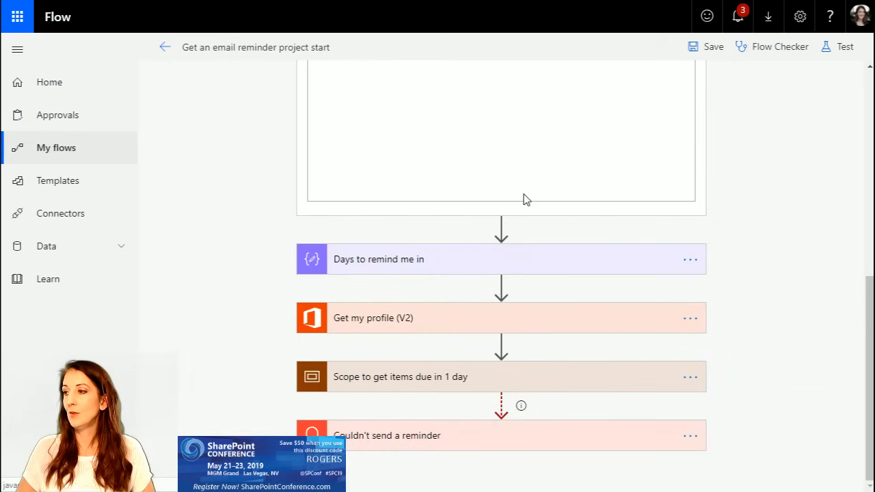
type("var")
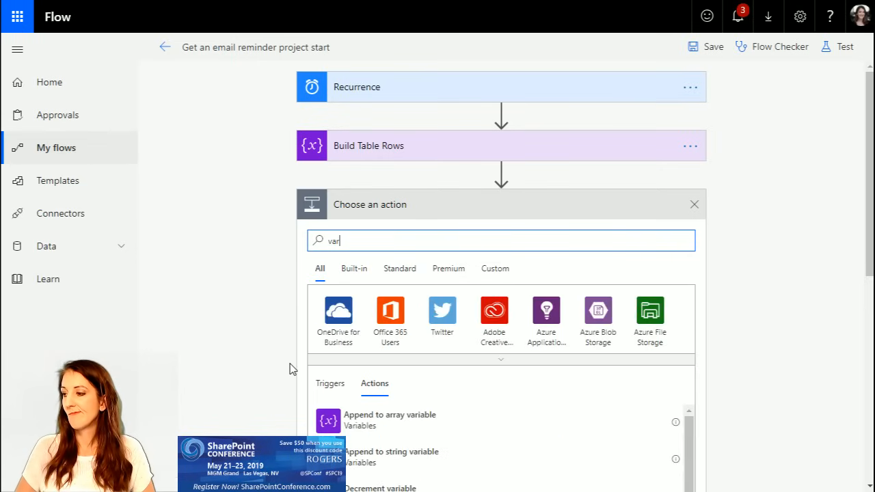
scroll(289, 365, "down", 2)
scroll(385, 370, "down", 1)
left_click(384, 383)
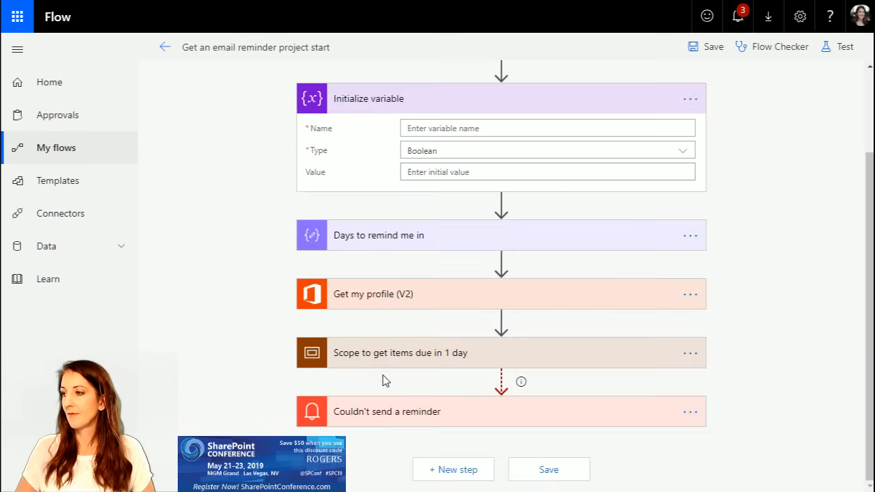
Step: Name the new variable varPMs and set its type to Array
left_click(469, 127)
type("varPM")
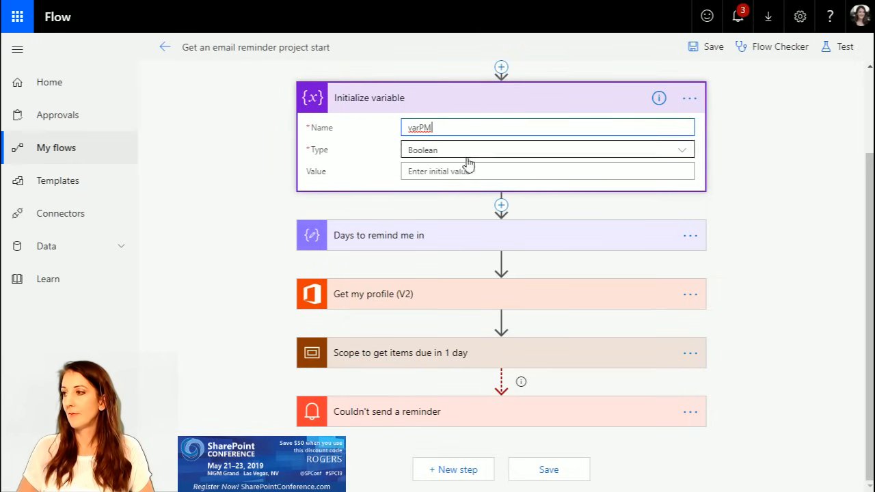
type("s")
left_click(460, 150)
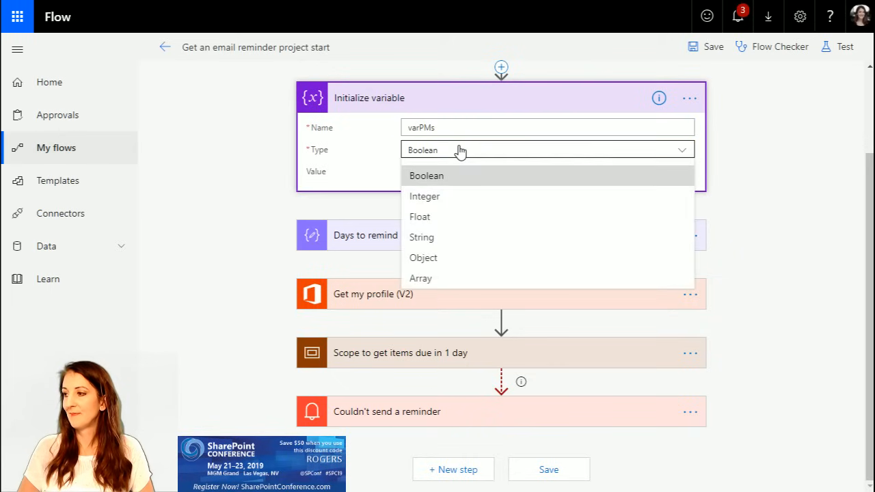
left_click(457, 279)
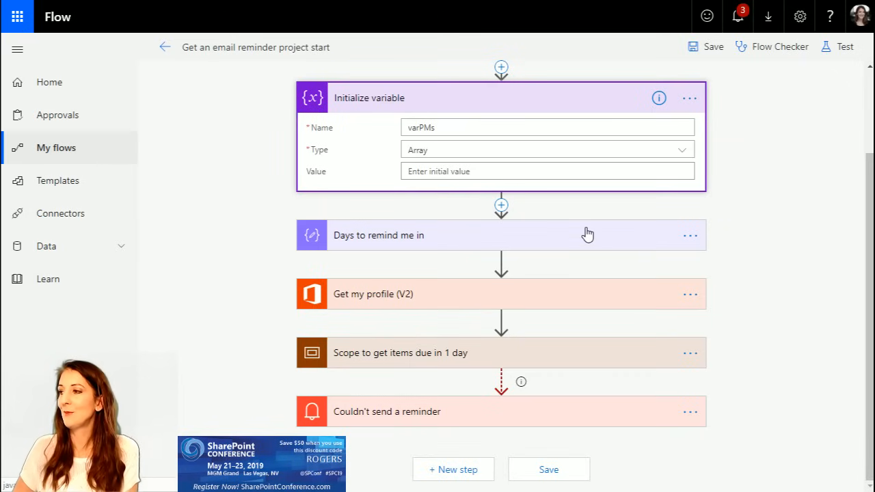
Step: Rename the "Initialize variable" action as "Initialize PM array var"
left_click(383, 99)
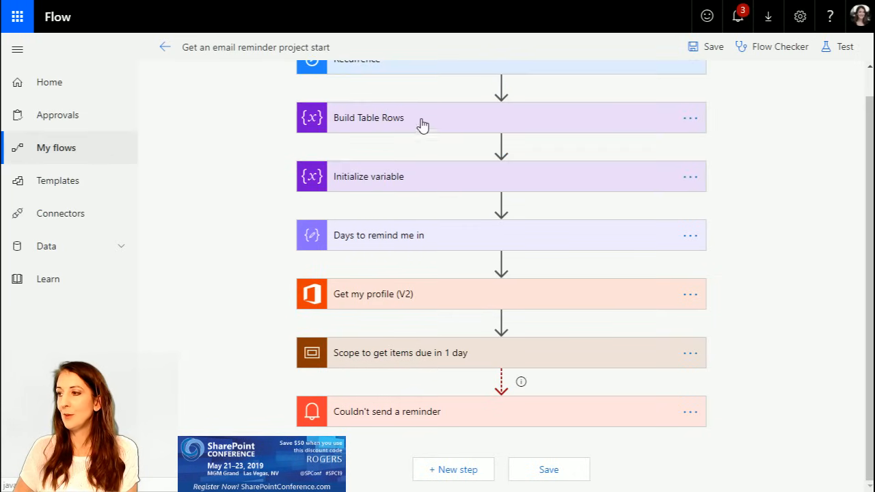
left_click(586, 181)
left_click(688, 100)
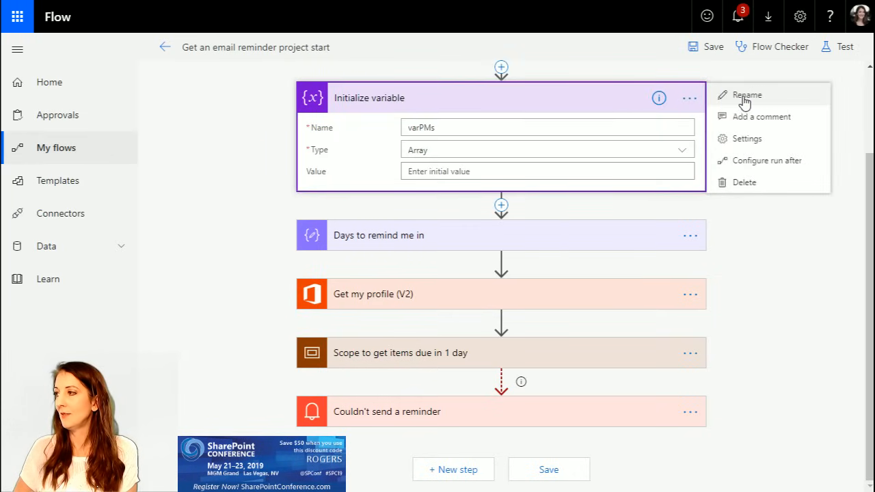
left_click(744, 98)
left_click(395, 98)
left_click_drag(373, 97, 425, 98)
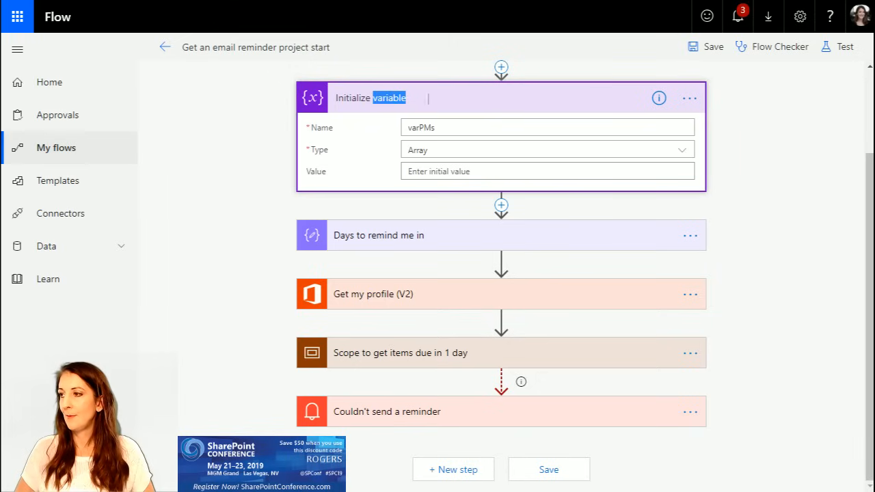
type("PM arra")
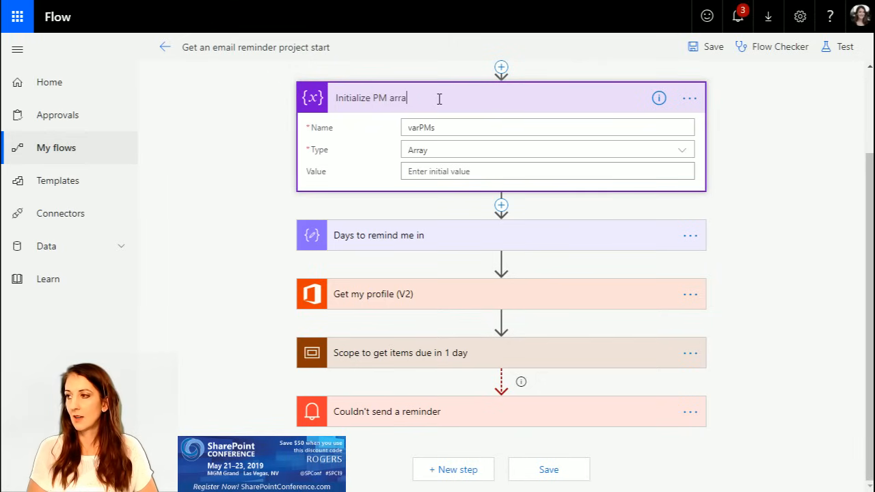
type("y var")
key("Return")
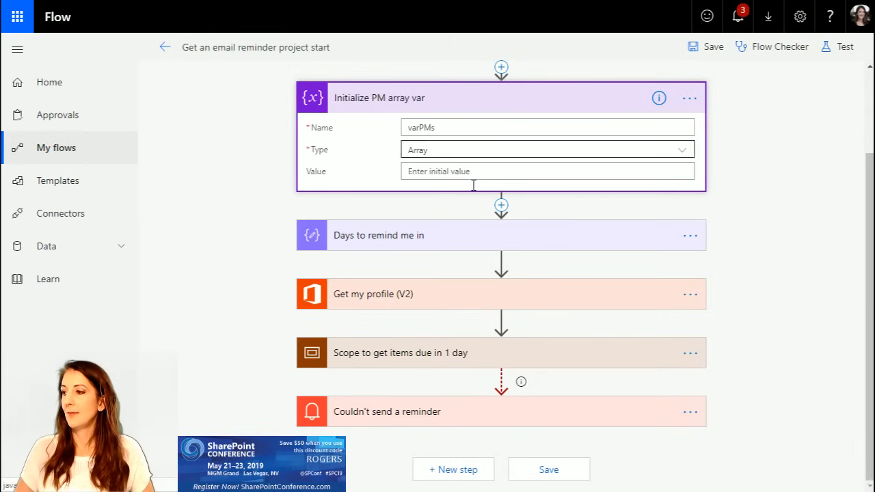
Step: Add a Condition before "Append to string variable" inside the "Apply to each" loop of the scope's "If no" branch
left_click(449, 355)
left_click(421, 399)
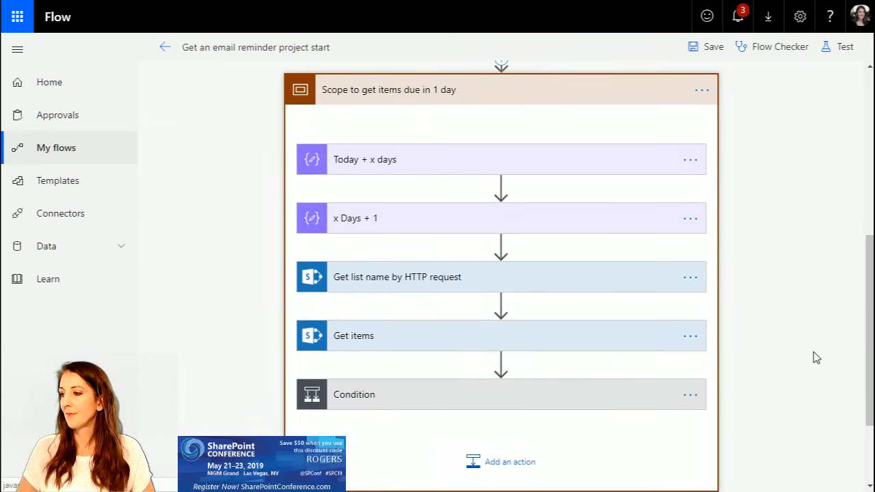
left_click_drag(630, 486, 803, 470)
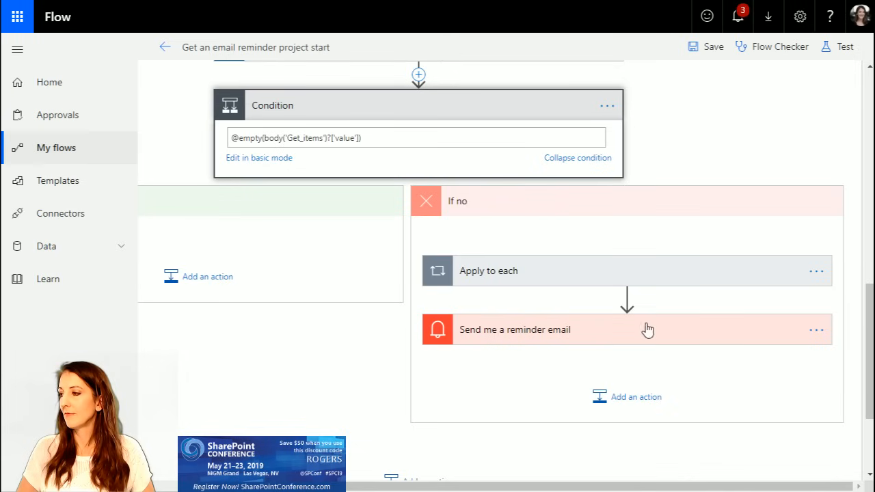
left_click(588, 274)
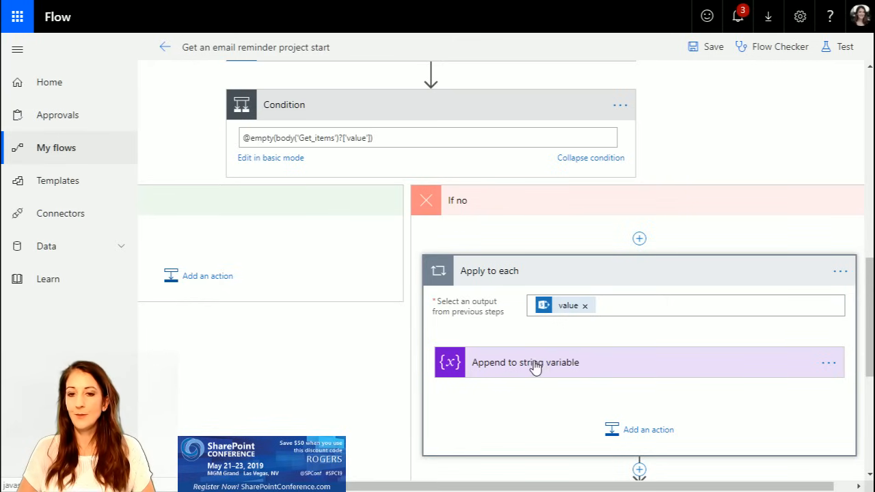
left_click(639, 332)
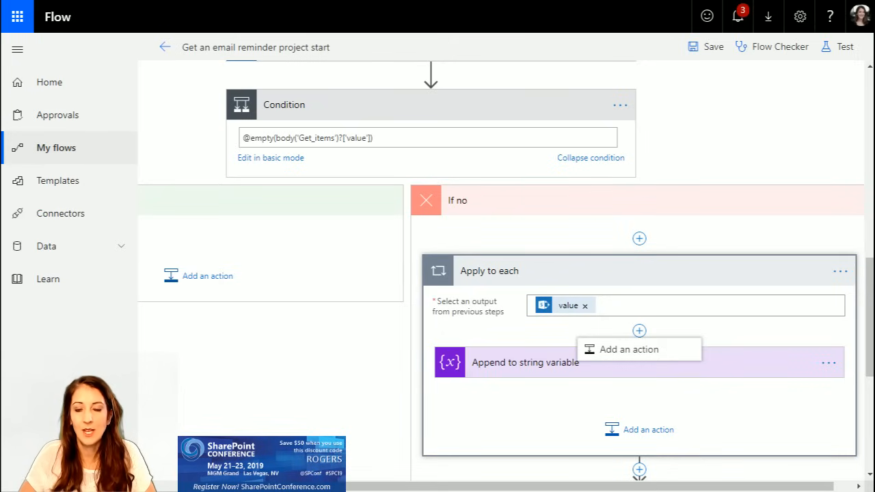
left_click(630, 351)
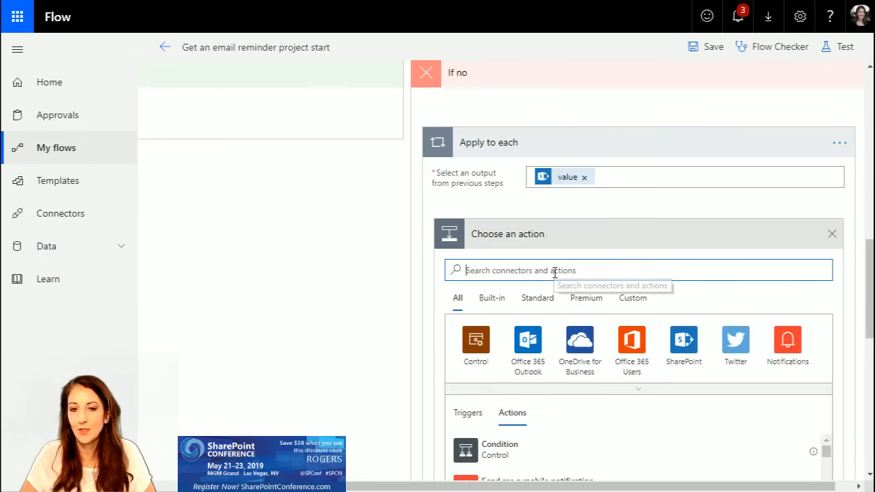
left_click(465, 449)
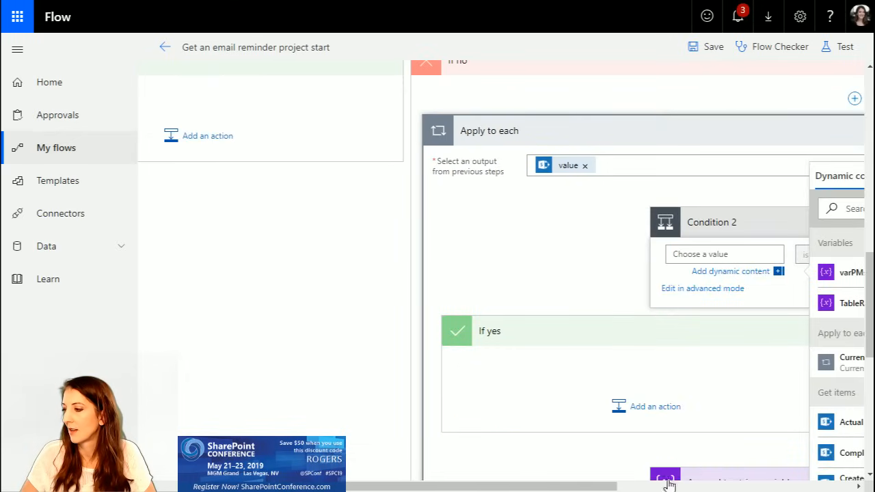
Step: Rename the new condition in the "Apply to each" loop as "is pm in array"
left_click_drag(618, 486, 744, 482)
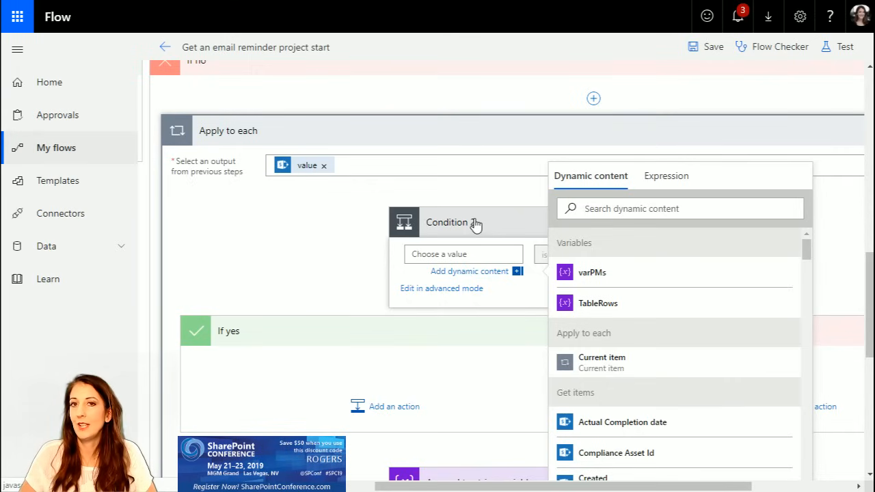
left_click(523, 225)
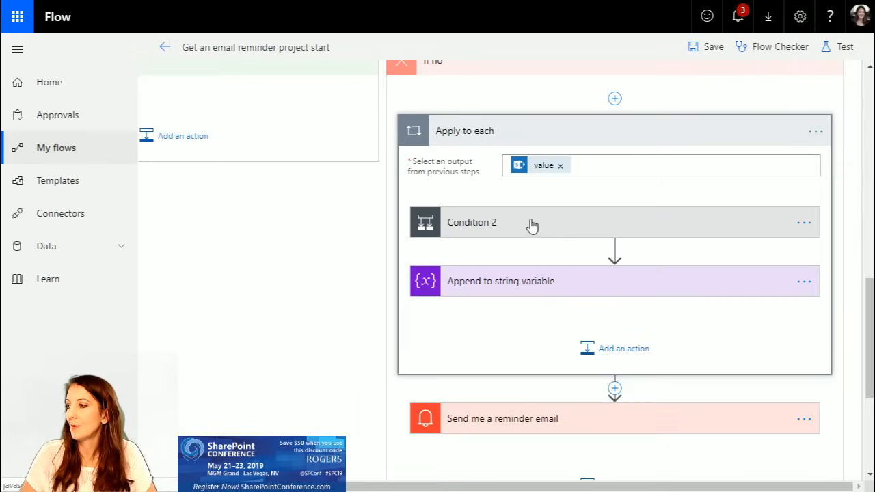
left_click(806, 224)
left_click(805, 225)
left_click(800, 226)
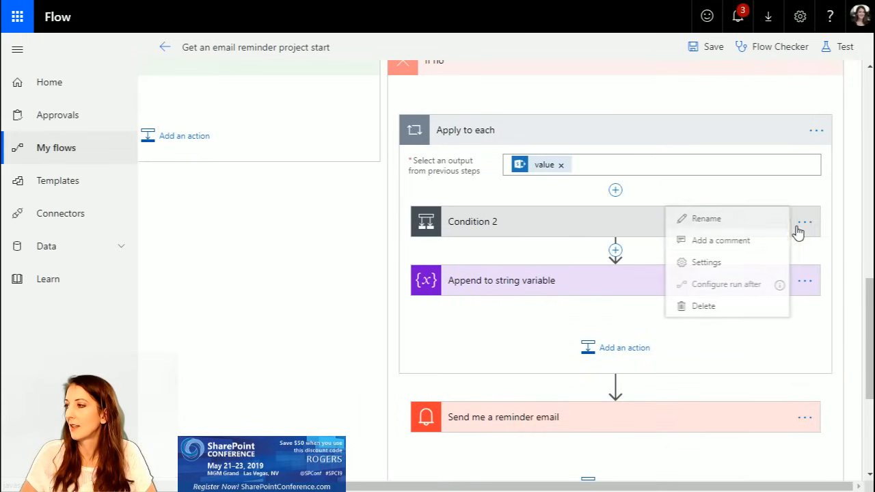
left_click(755, 218)
type("is pm in array")
key("Return")
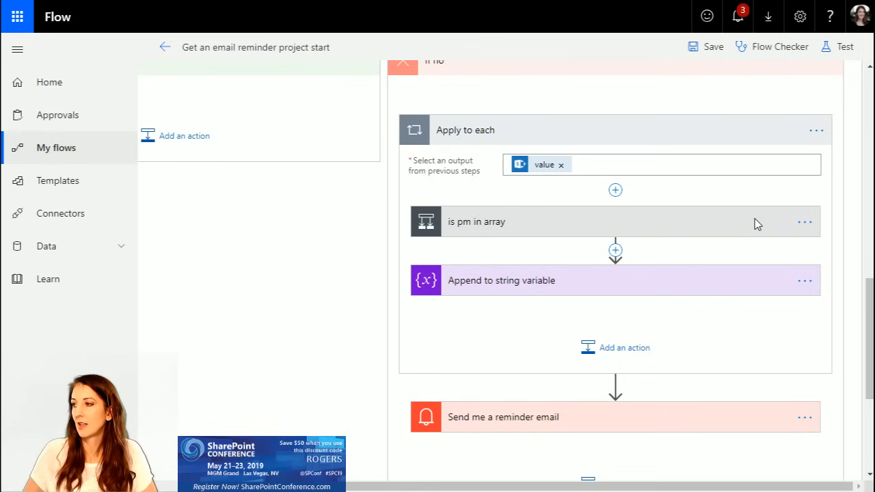
Step: Set the first value of the "is pm in array" condition to the varPMs variable and its operator to contains
left_click(608, 222)
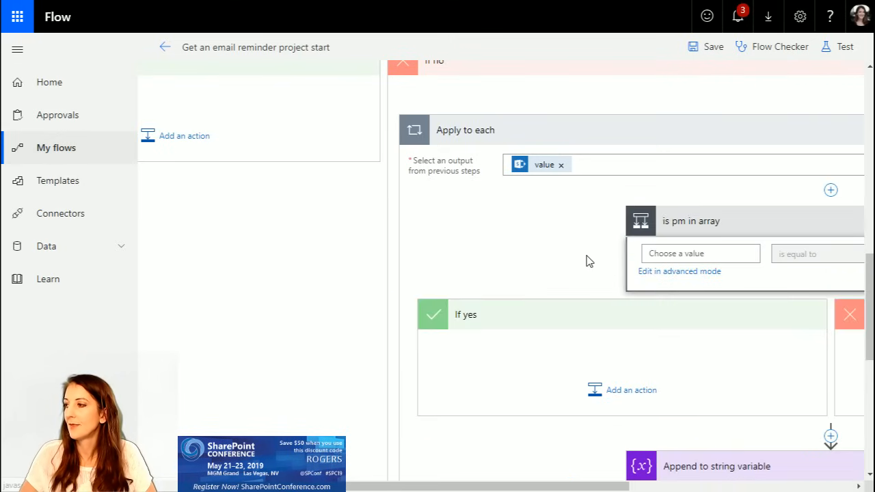
left_click_drag(600, 487, 839, 473)
left_click(264, 253)
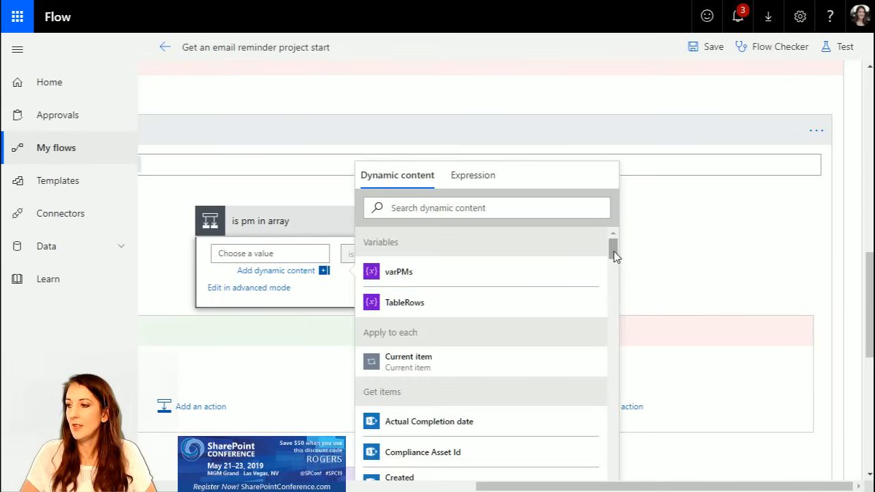
mouse_move(613, 251)
left_mouse_down()
mouse_move(618, 276)
mouse_move(608, 242)
left_mouse_up()
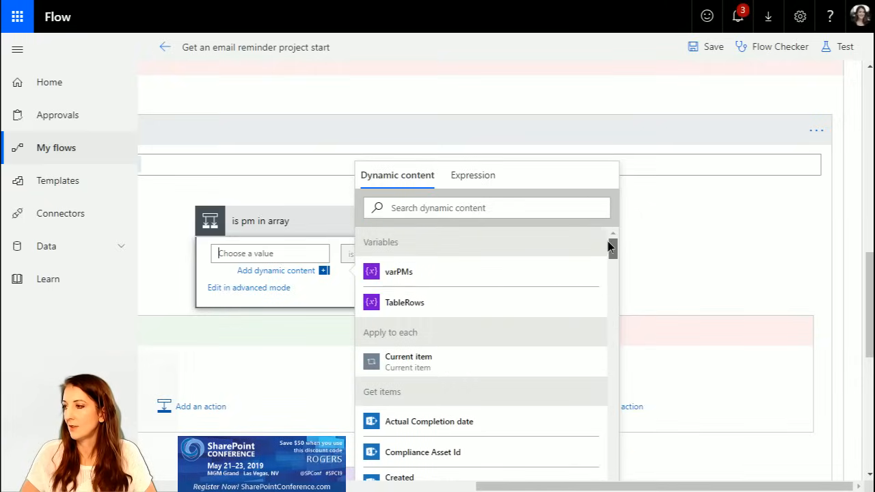
left_click(533, 266)
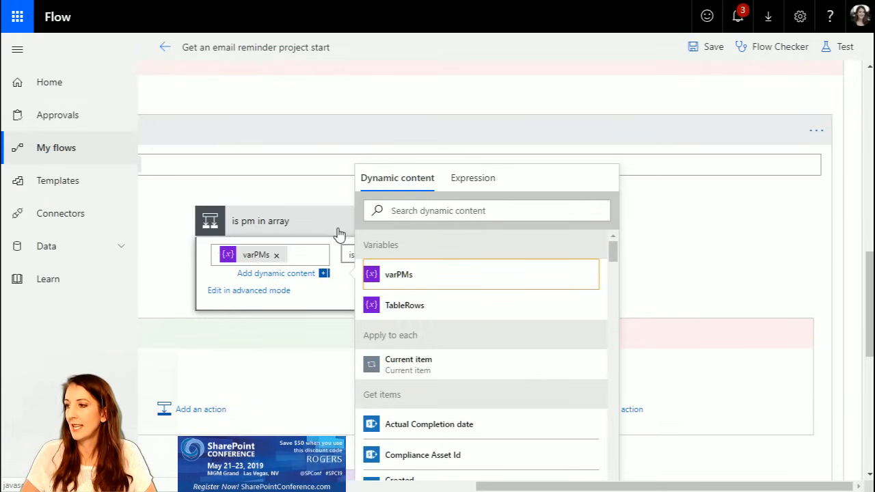
left_click(350, 258)
left_click(482, 251)
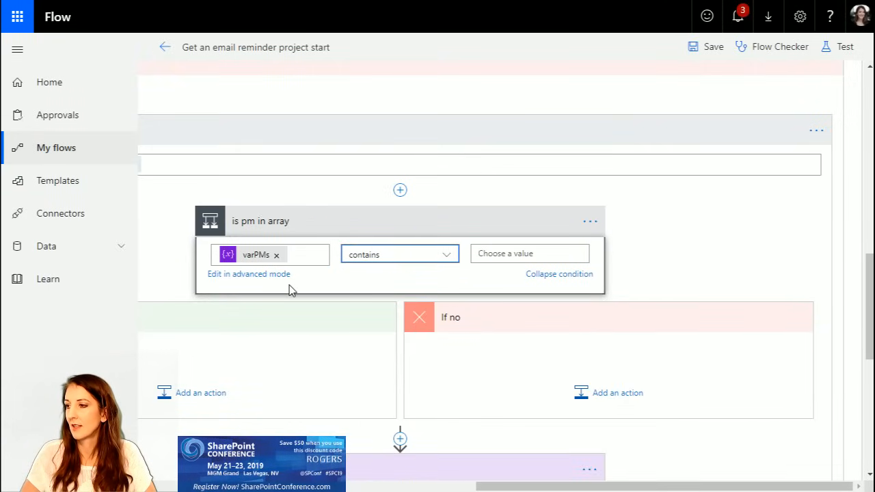
Step: Use Project Owner Email from "Get items" as the comparison value of the "is pm in array" condition
left_click(516, 253)
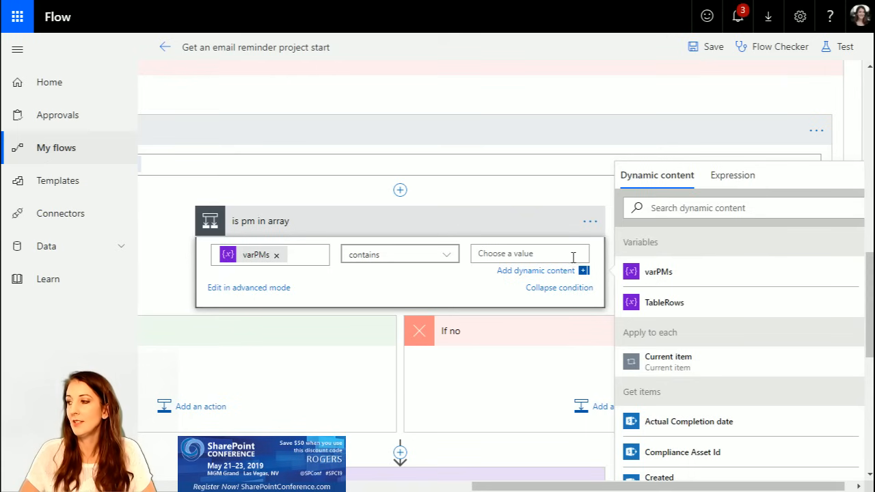
scroll(739, 342, "down", 7)
scroll(739, 344, "down", 5)
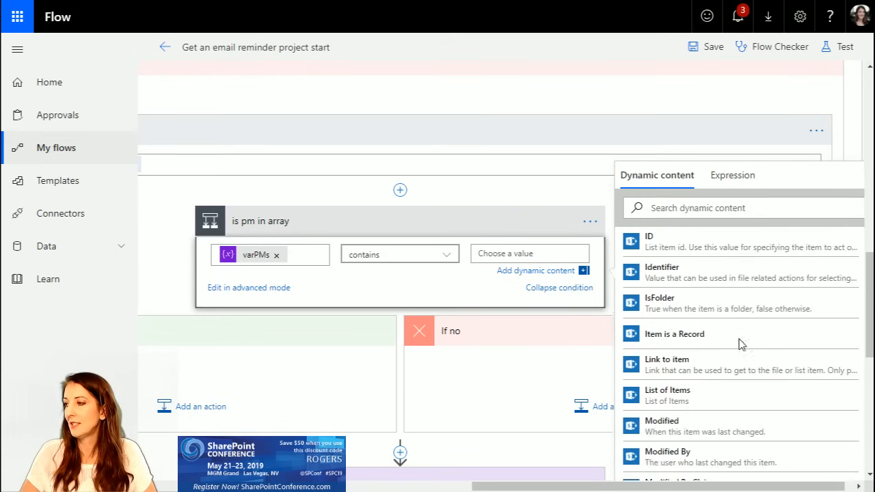
scroll(741, 344, "down", 5)
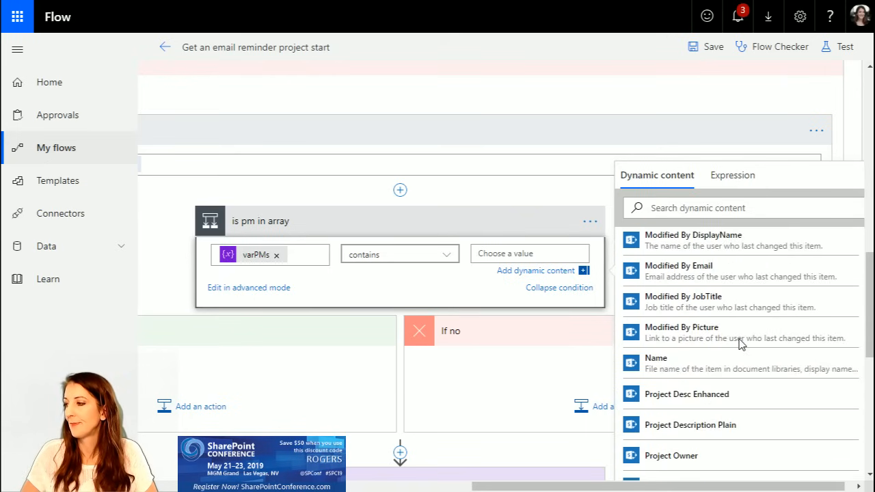
left_click(705, 305)
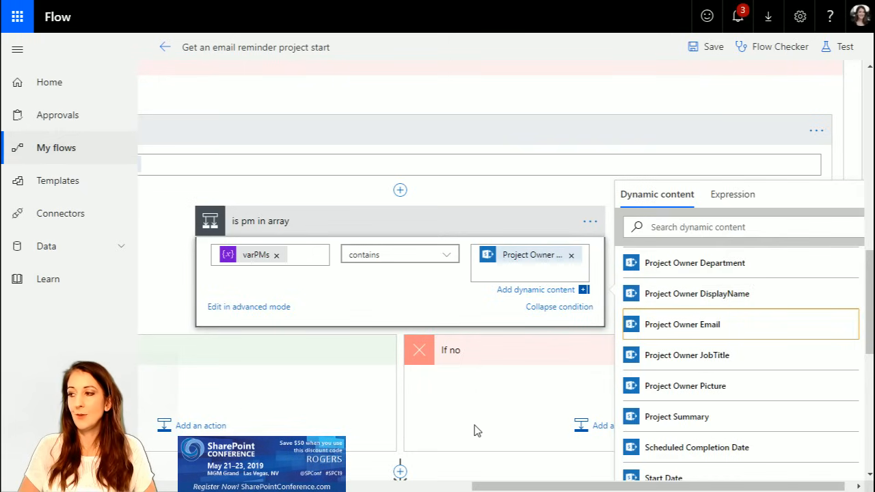
Step: Add an "Append to array variable" action inside the "If no" branch of the "is pm in array" condition
left_click(578, 428)
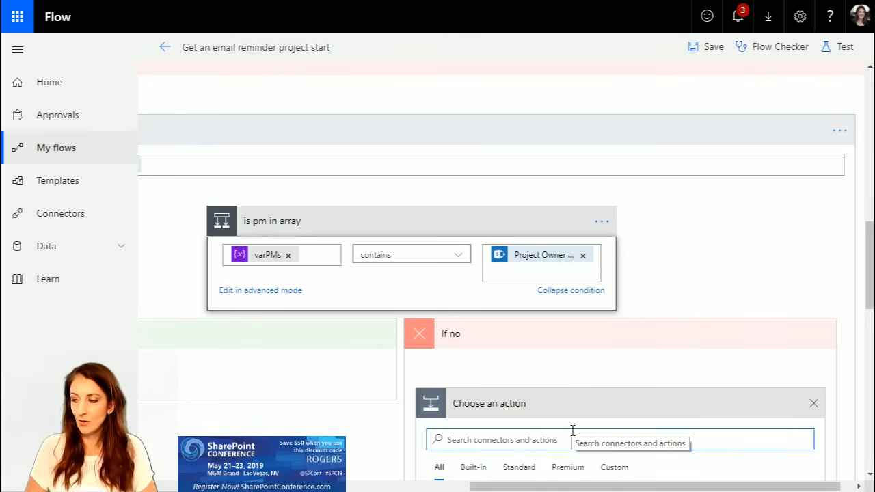
type("va")
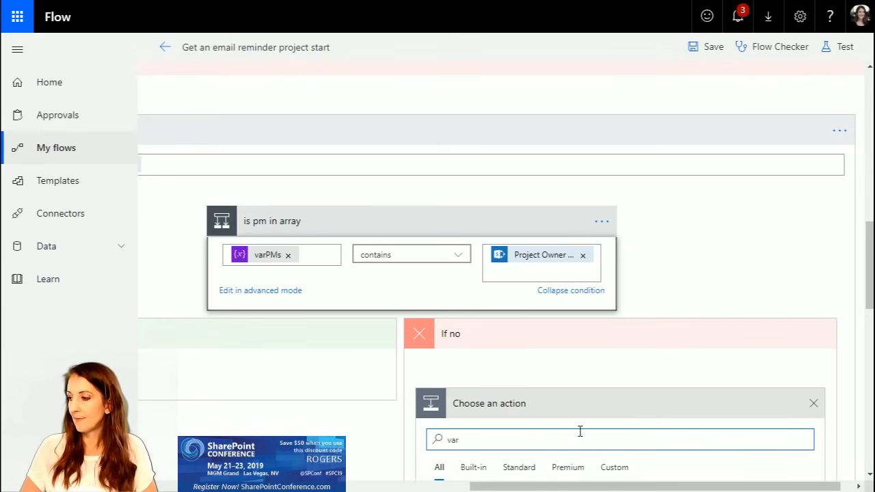
type("r")
scroll(580, 431, "down", 5)
scroll(573, 412, "down", 1)
scroll(561, 381, "up", 1)
left_click(507, 223)
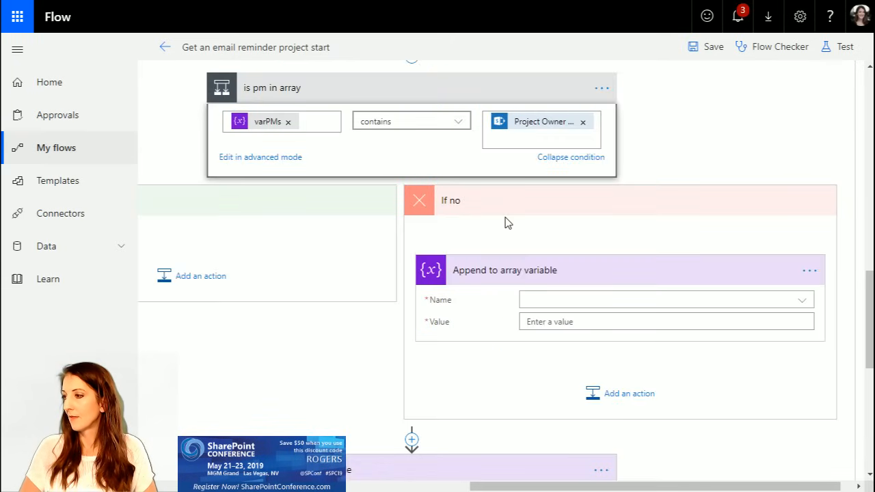
Step: Configure "Append to array variable" to append Project Owner Email from "Get items" to the varPMs variable
left_click(554, 301)
left_click(567, 346)
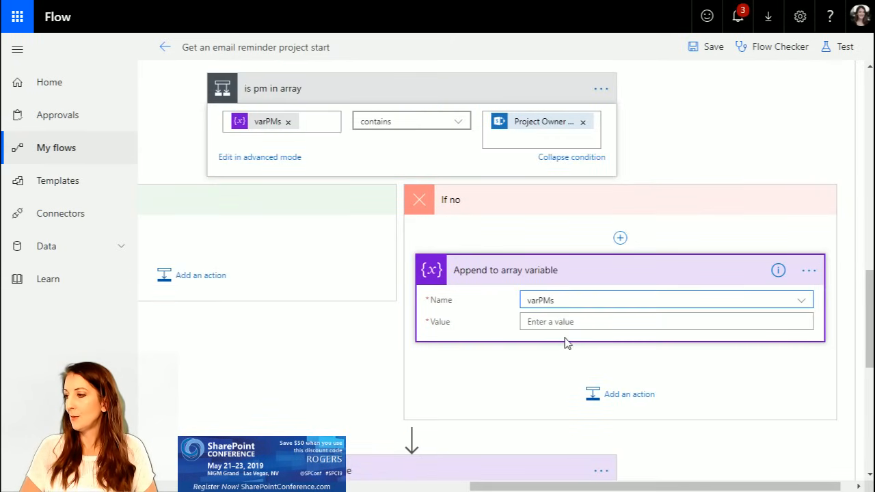
left_click(563, 323)
left_click_drag(694, 482, 784, 432)
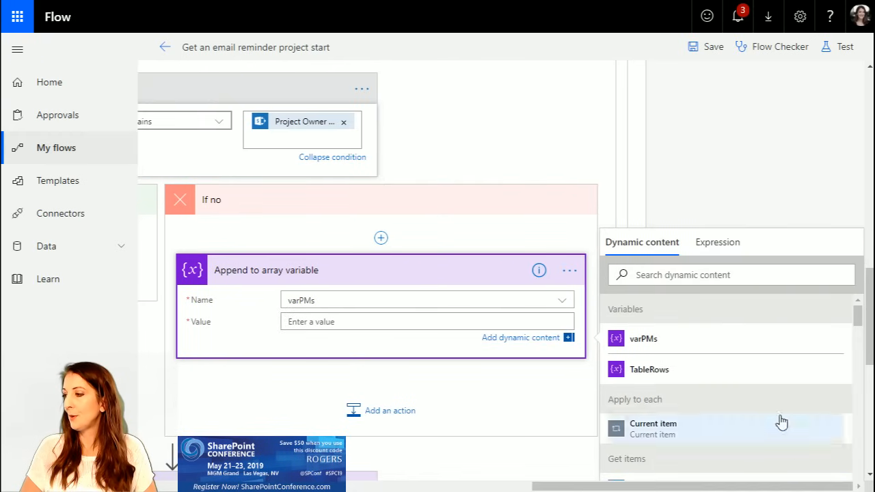
scroll(758, 385, "down", 10)
scroll(757, 385, "down", 6)
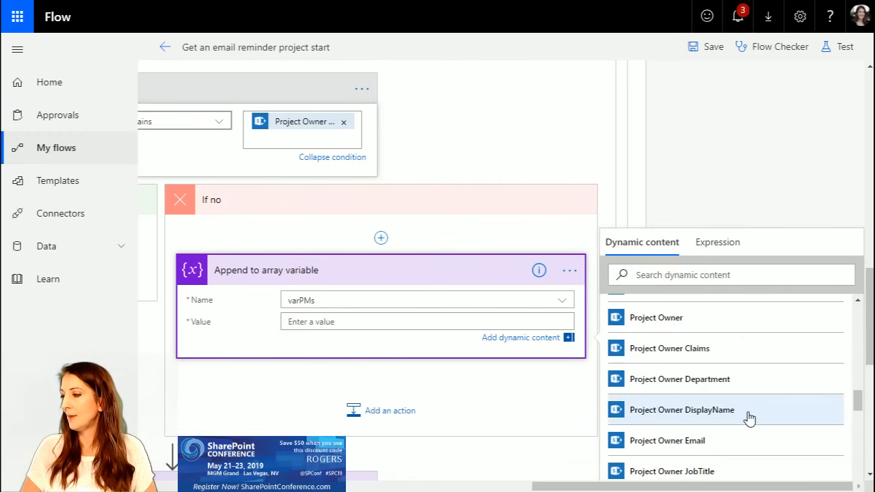
left_click(723, 440)
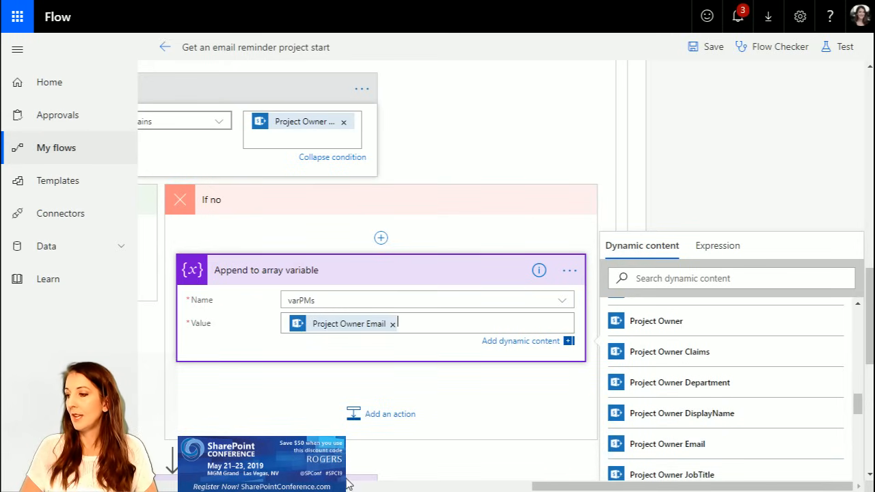
Step: Collapse the "Append to array variable" action, its "If no" branch and the whole "is pm in array" condition
left_click_drag(592, 489, 503, 489)
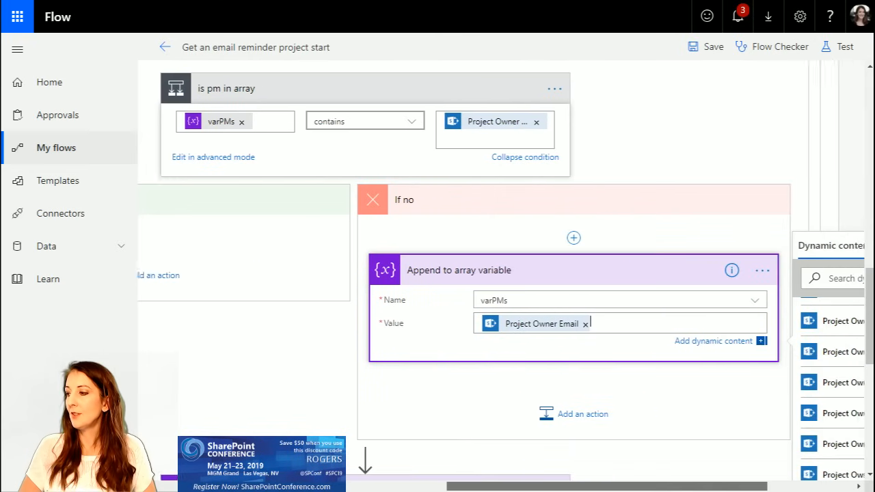
scroll(472, 390, "down", 2)
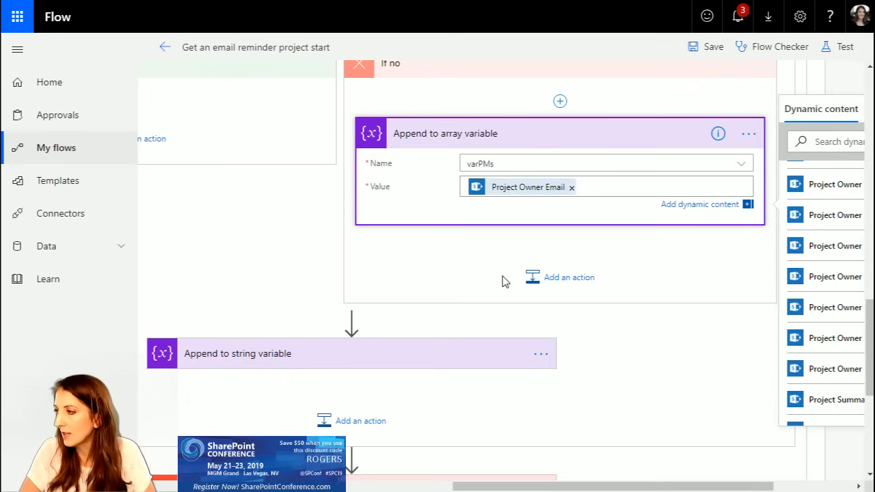
scroll(504, 279, "up", 1)
left_click(520, 205)
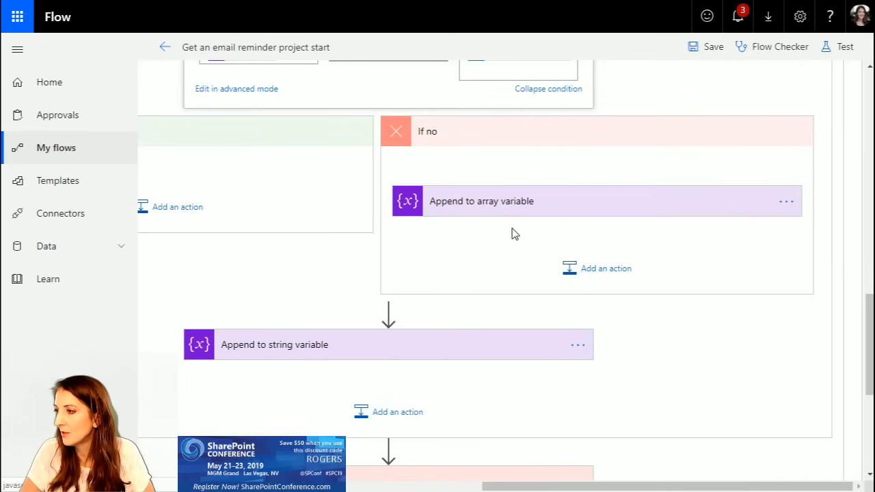
scroll(527, 251, "up", 2)
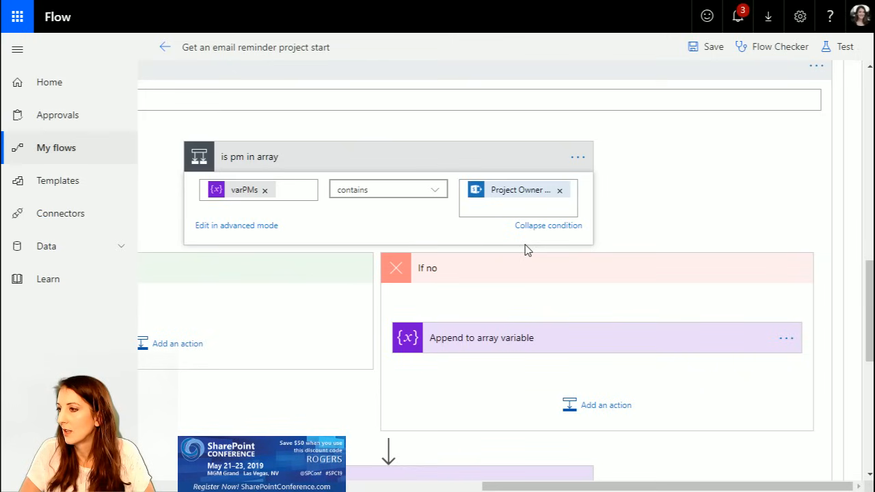
left_click(518, 274)
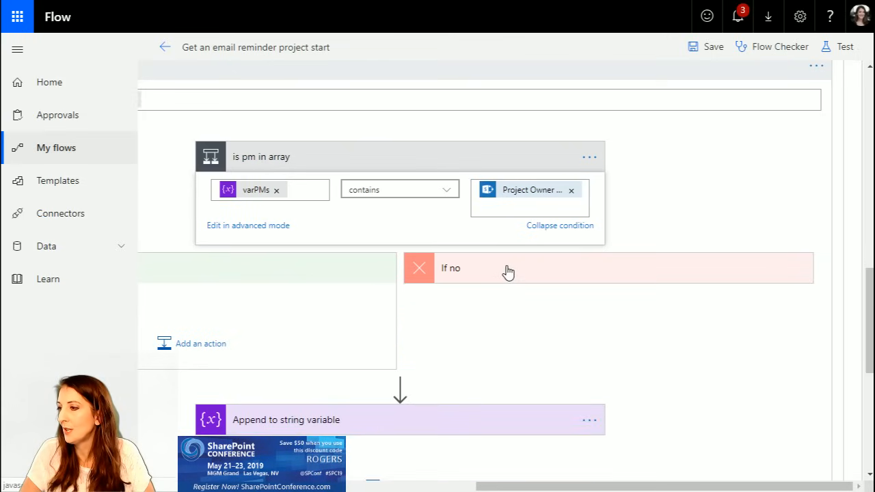
left_click(386, 160)
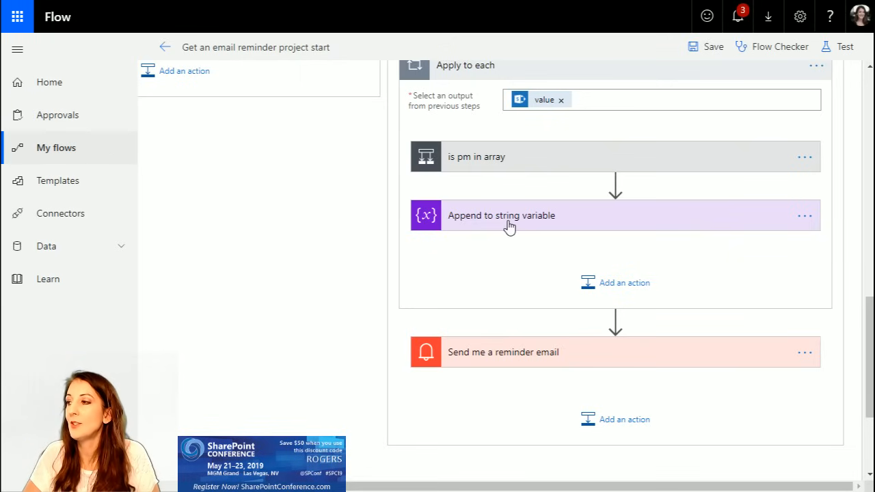
left_click(475, 218)
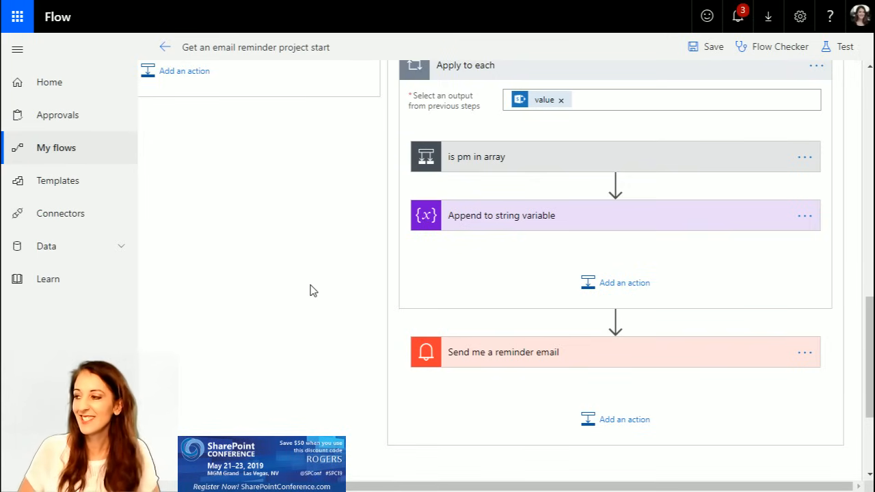
Step: Add a nested "Apply to each" loop after "Append to string variable" and set its input to the varPMs variable
left_click(609, 283)
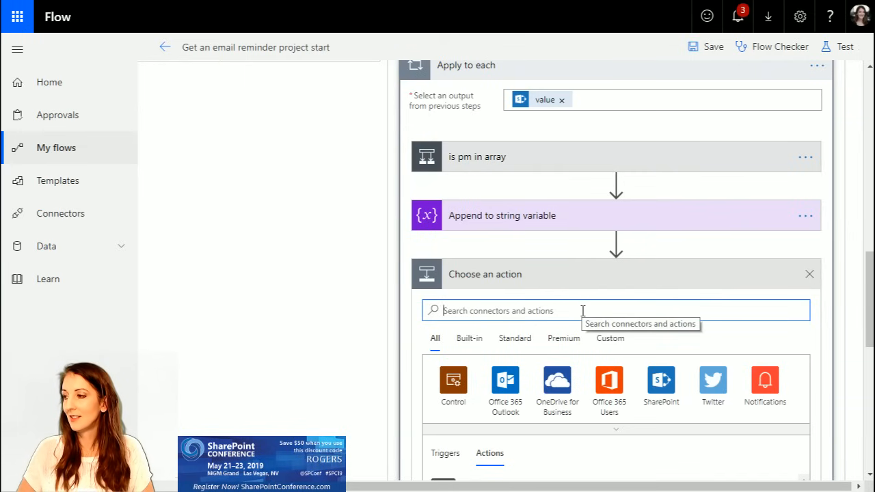
scroll(588, 325, "down", 10)
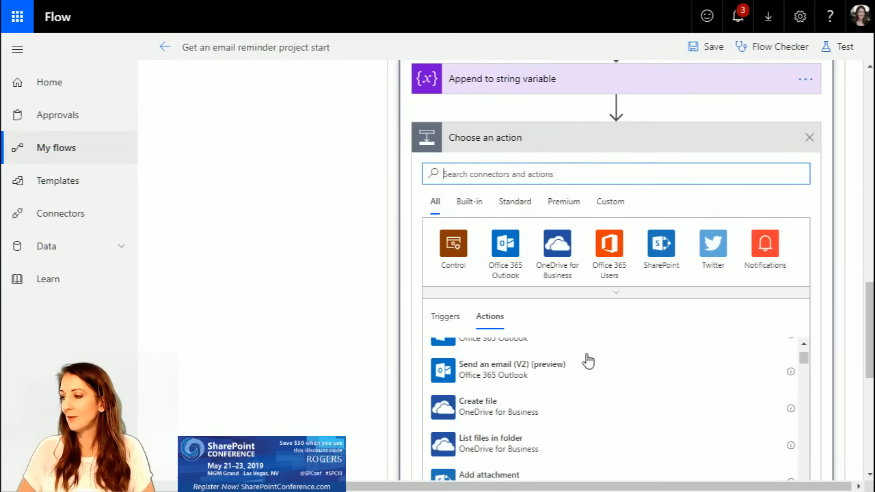
scroll(653, 363, "up", 5)
left_click(469, 202)
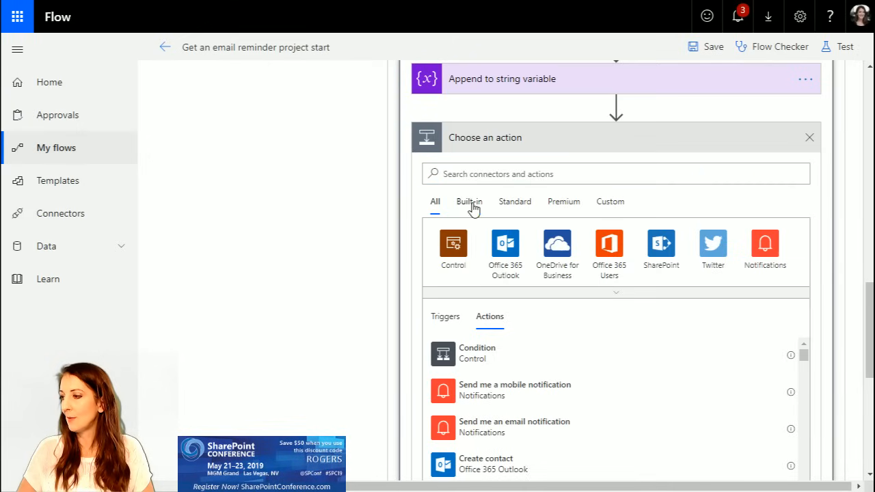
left_click(514, 390)
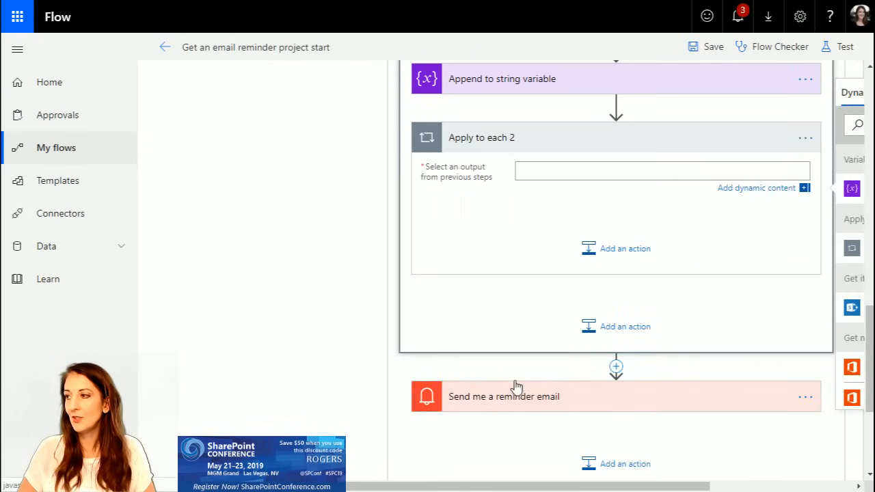
left_click_drag(646, 487, 790, 477)
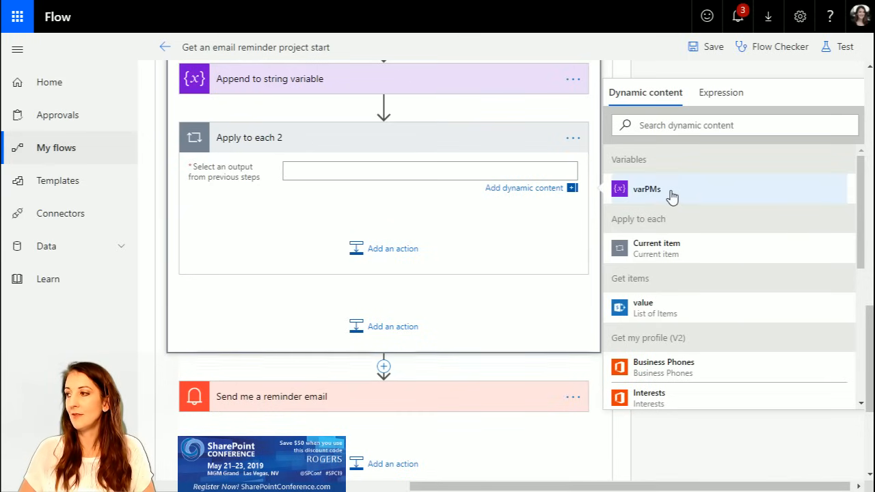
left_click(647, 189)
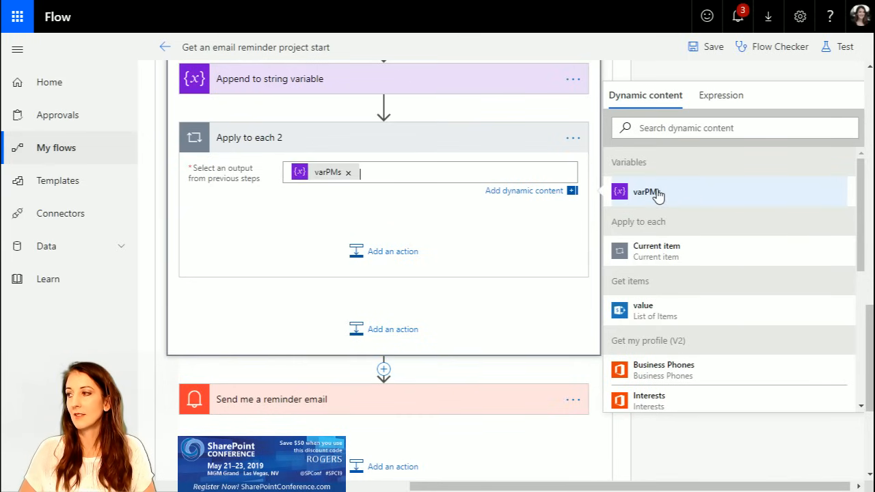
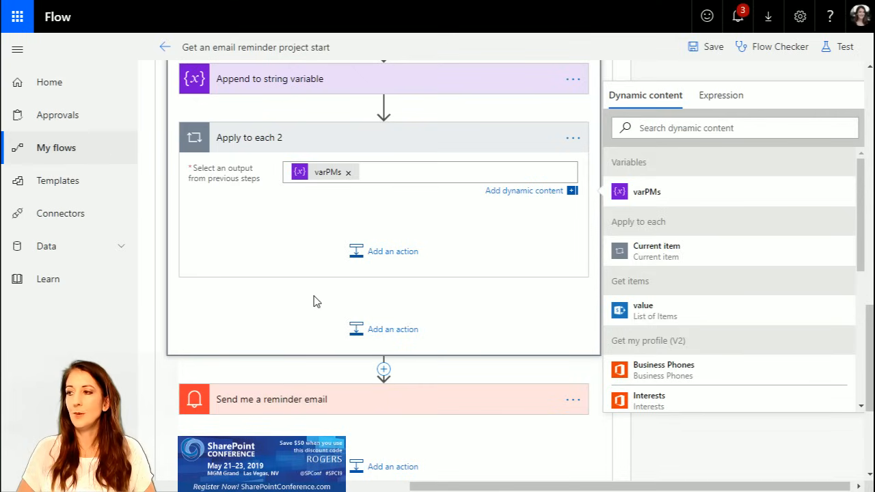
Step: Add a "Filter array" action inside the nested "Apply to each 2" loop
scroll(297, 239, "up", 8)
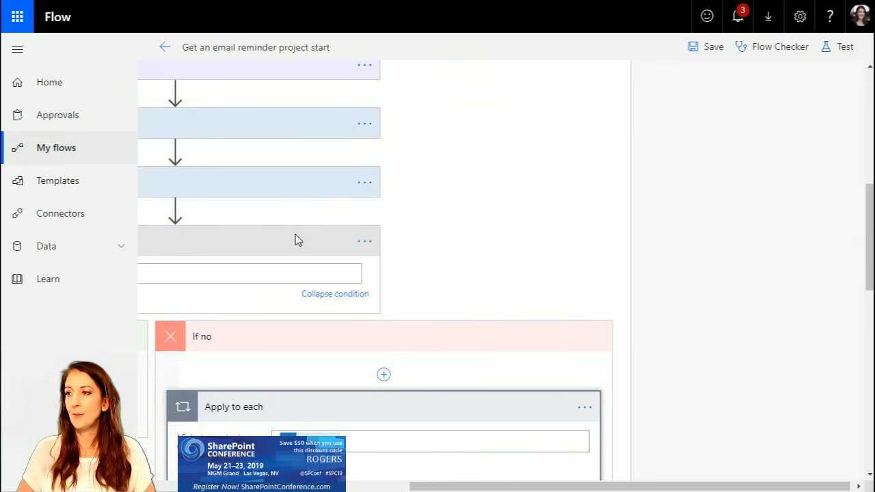
scroll(282, 424, "down", 5)
scroll(284, 419, "up", 2)
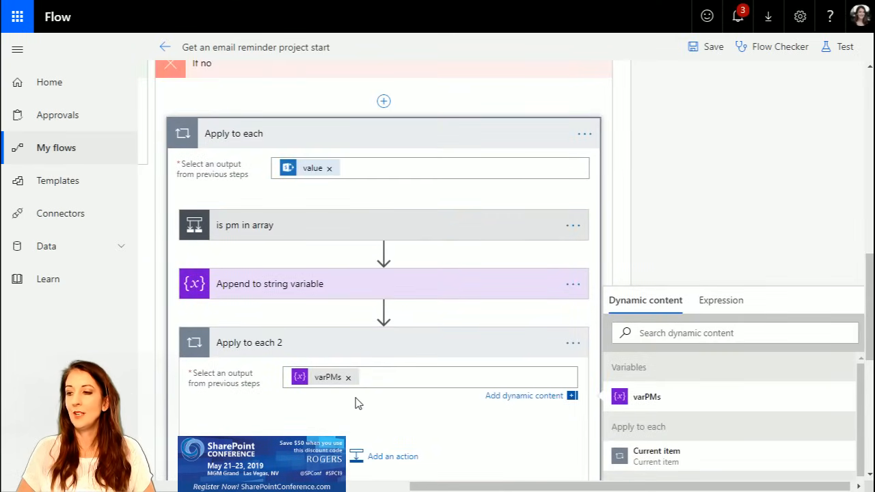
scroll(357, 403, "down", 1)
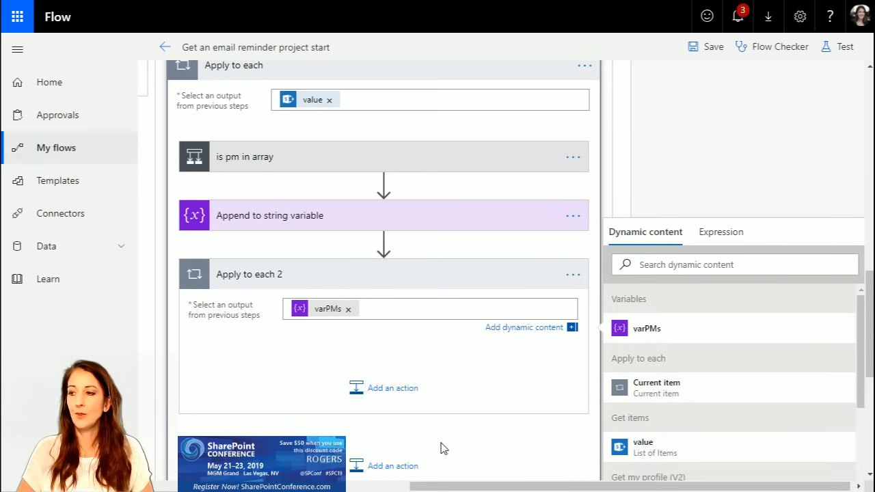
left_click(382, 387)
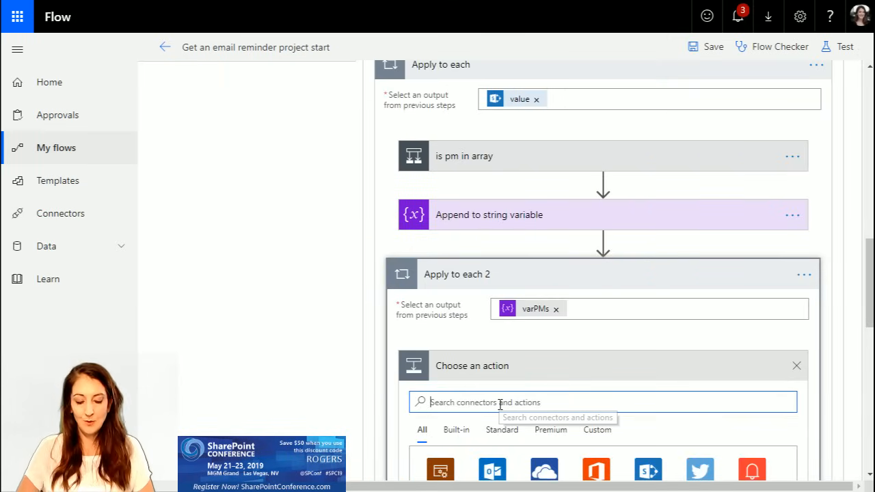
scroll(499, 404, "down", 2)
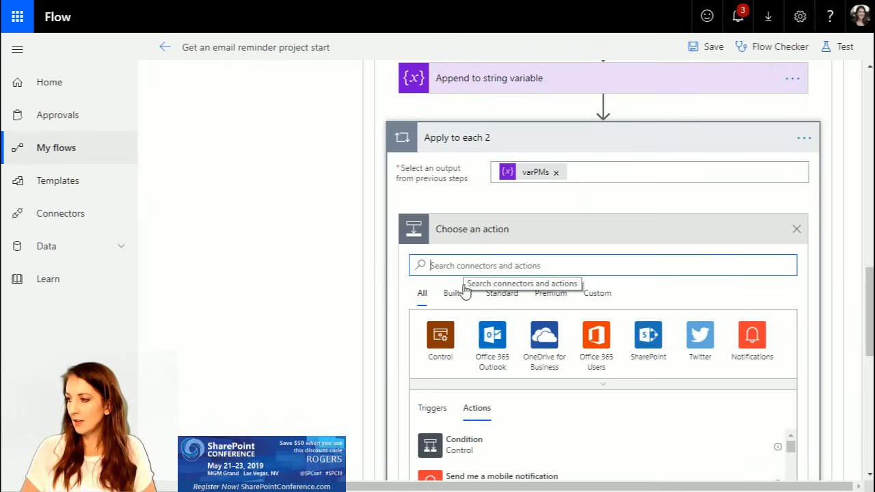
left_click(456, 293)
scroll(621, 416, "down", 3)
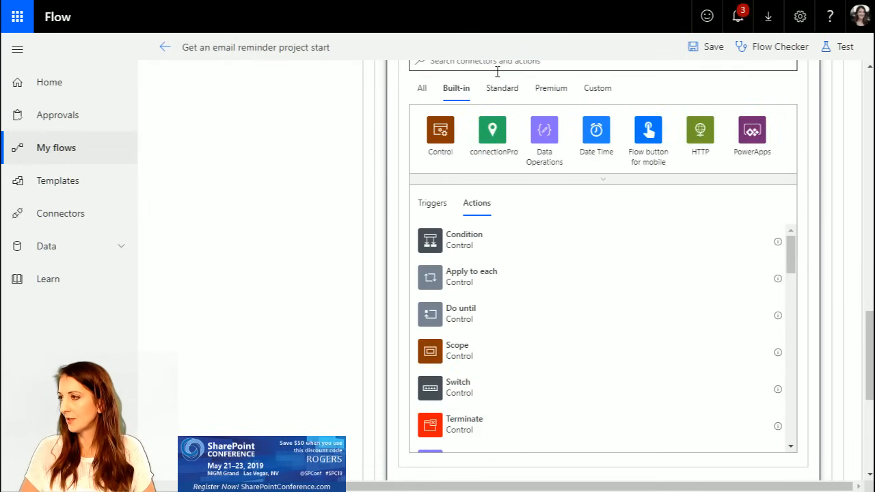
scroll(492, 69, "up", 1)
left_click(488, 128)
type("array")
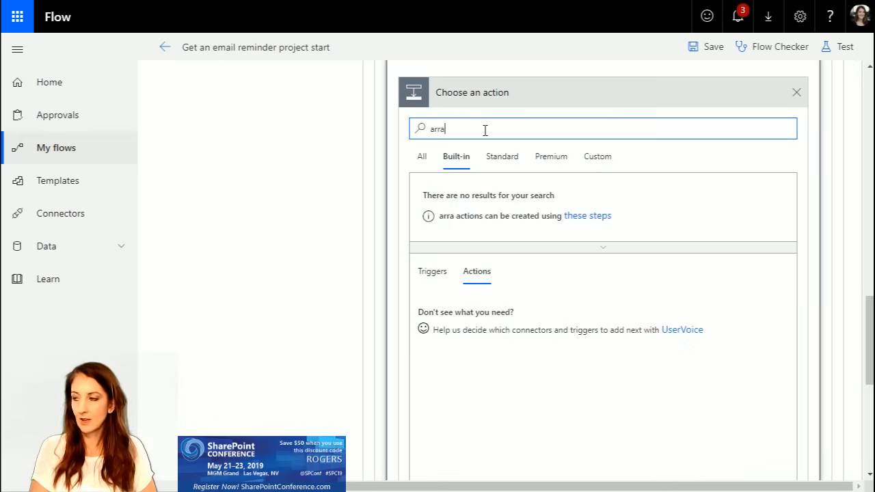
left_click(501, 344)
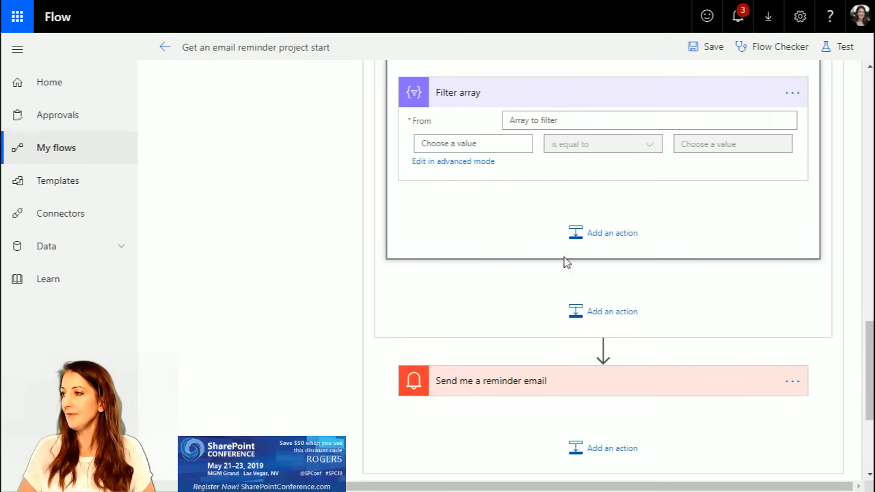
Step: Set the array to filter in "Filter array" to value from "Get items"
left_click(611, 122)
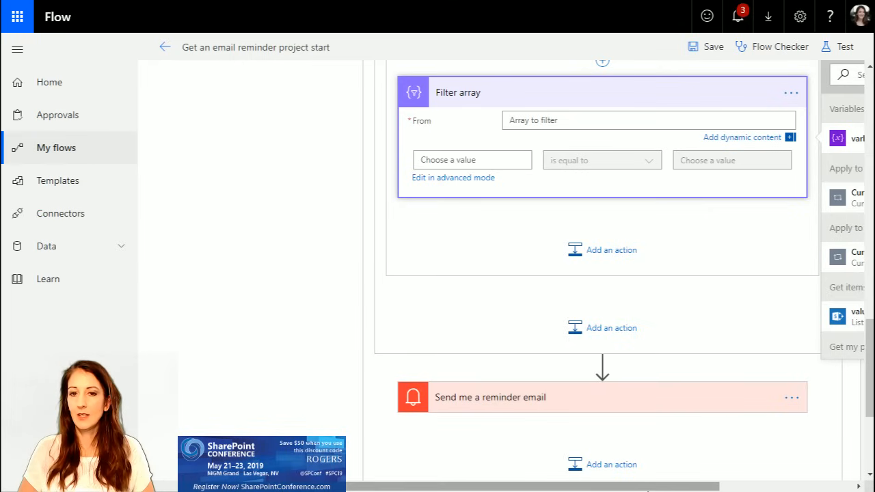
left_click_drag(664, 488, 777, 465)
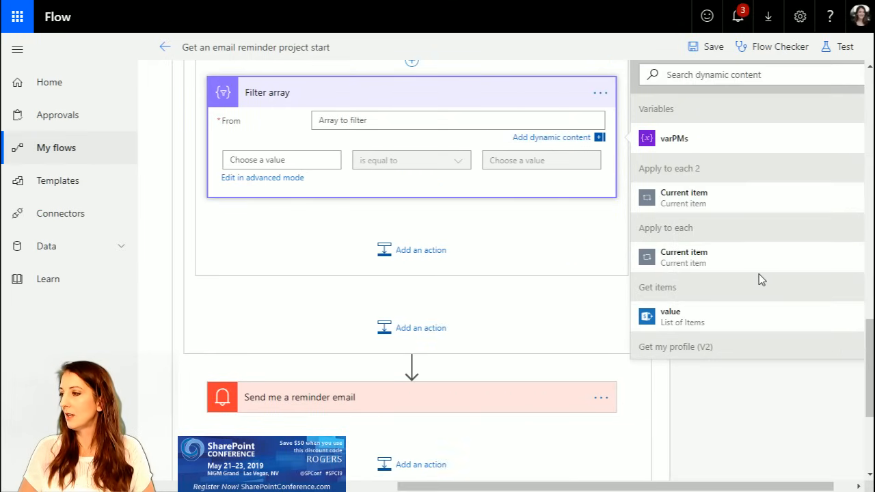
left_click(694, 318)
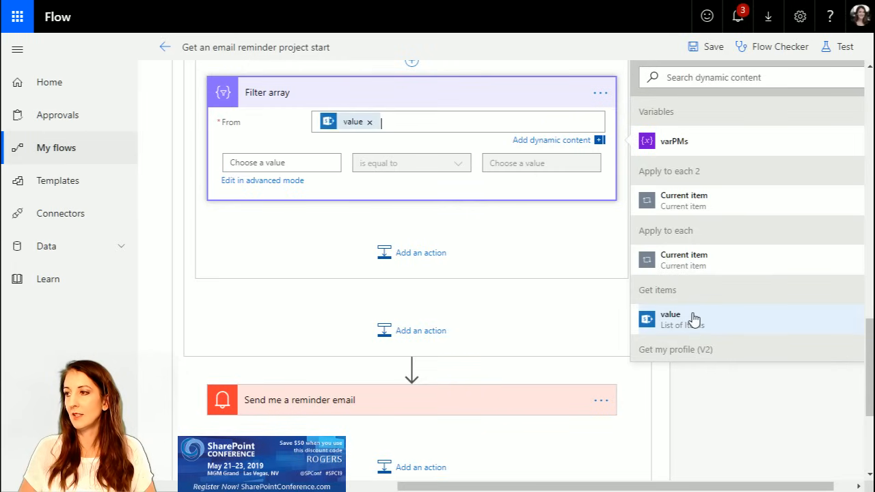
Step: Set the first comparison value of "Filter array" to Project Owner Email from "Get items"
left_click(293, 165)
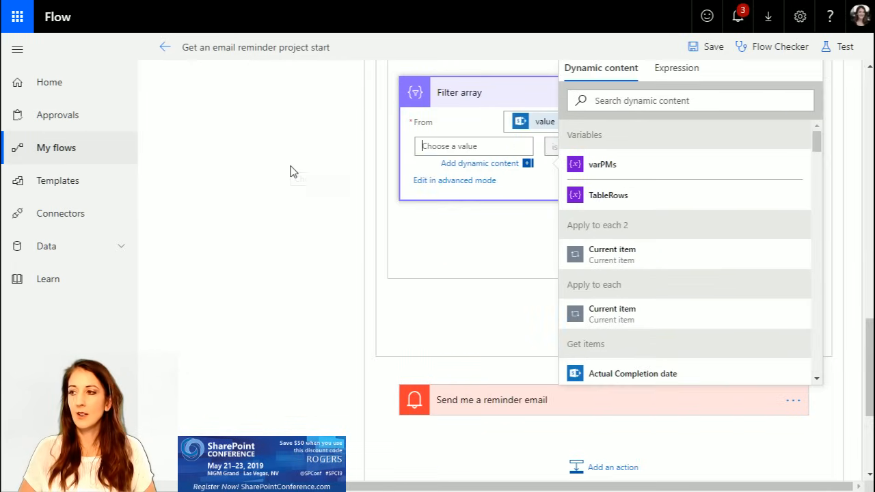
scroll(720, 340, "down", 5)
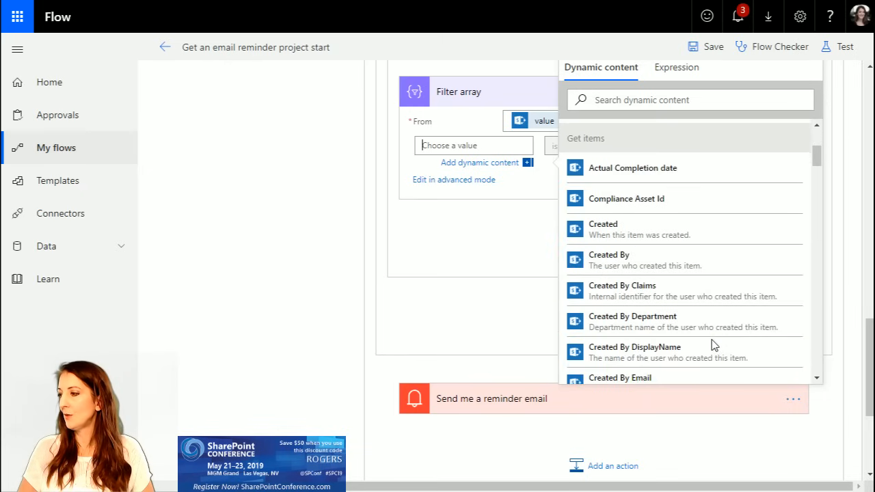
scroll(713, 347, "down", 10)
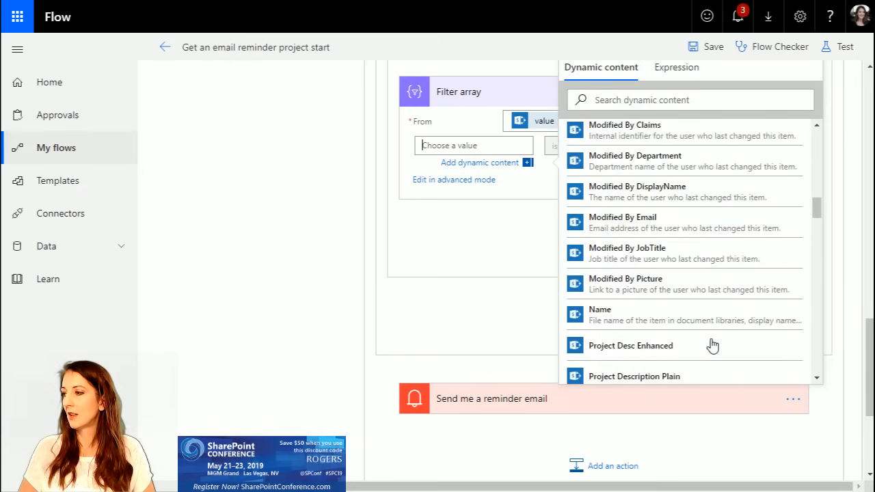
left_click(693, 333)
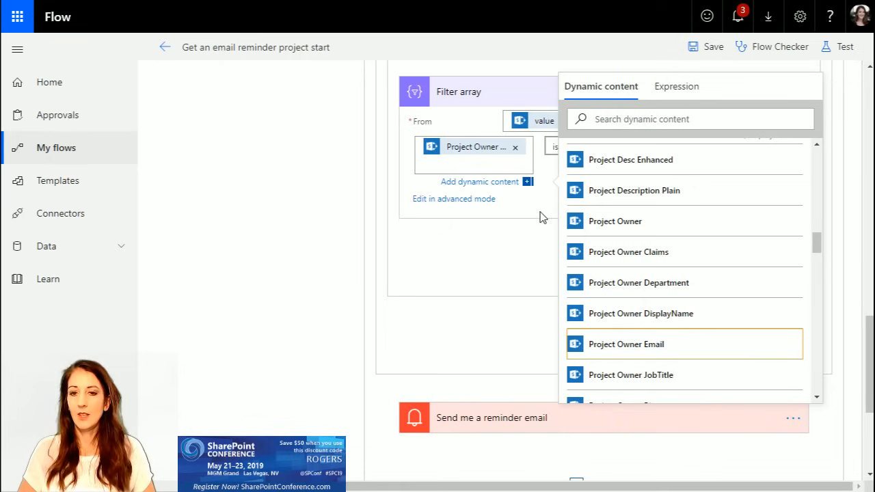
left_click(525, 183)
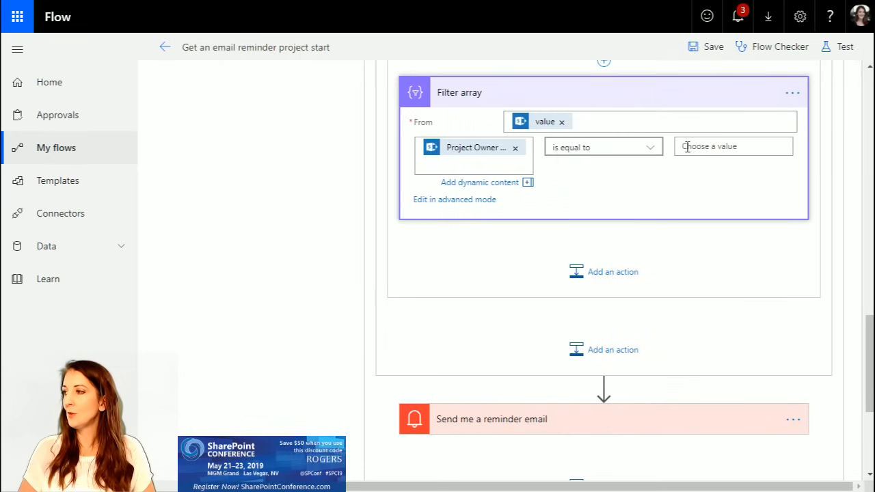
left_click(687, 146)
left_click_drag(721, 486, 800, 487)
scroll(563, 290, "up", 1)
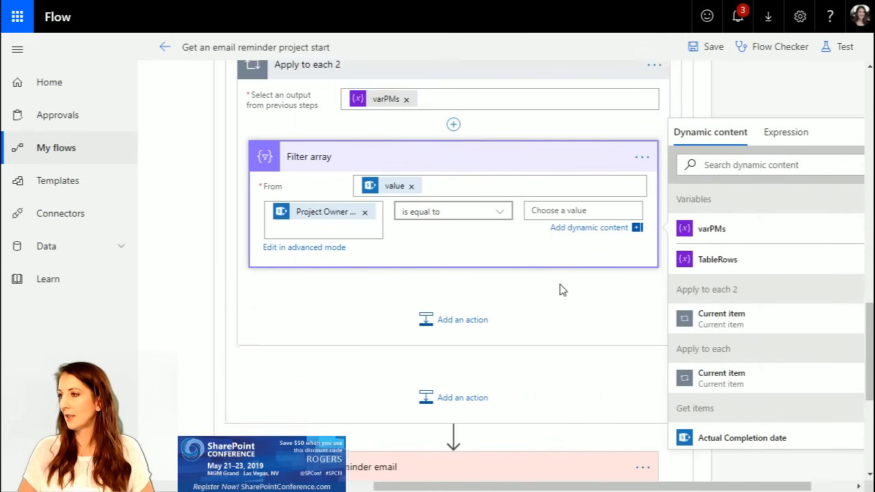
scroll(560, 290, "up", 3)
scroll(691, 412, "down", 1)
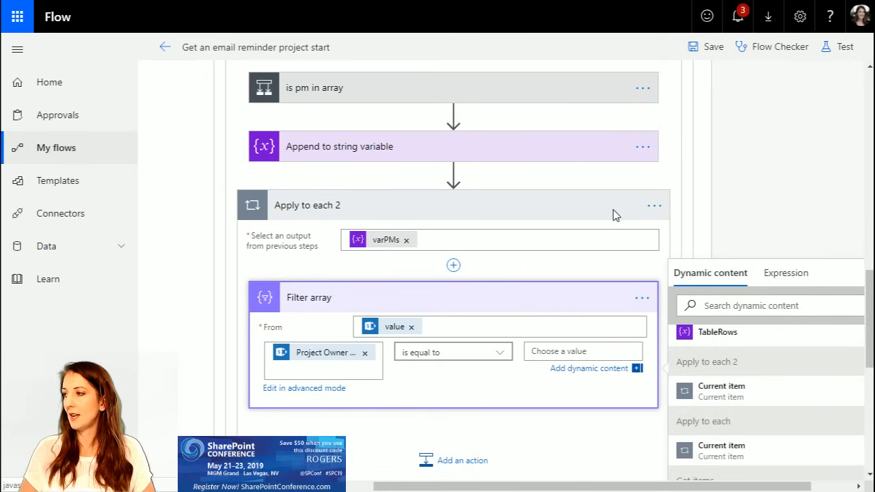
Step: Rename the nested "Apply to each 2" loop as "Apply to each PM"
left_click(654, 206)
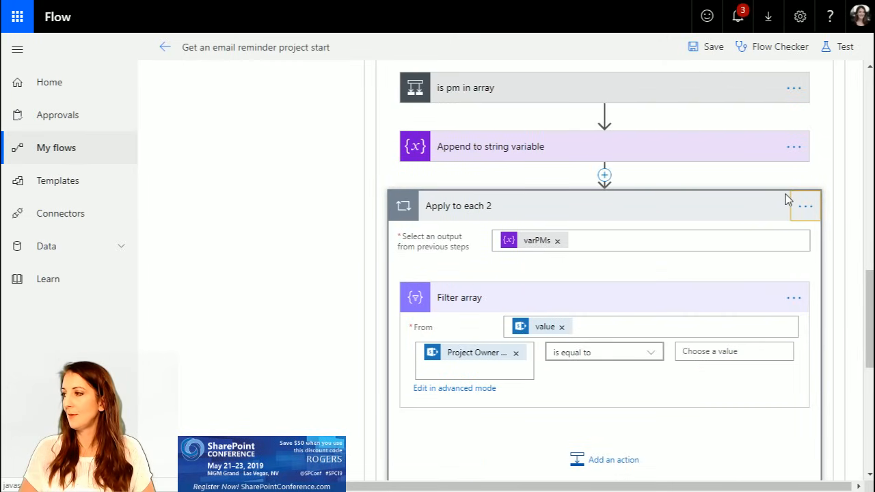
left_click(806, 206)
left_click(740, 204)
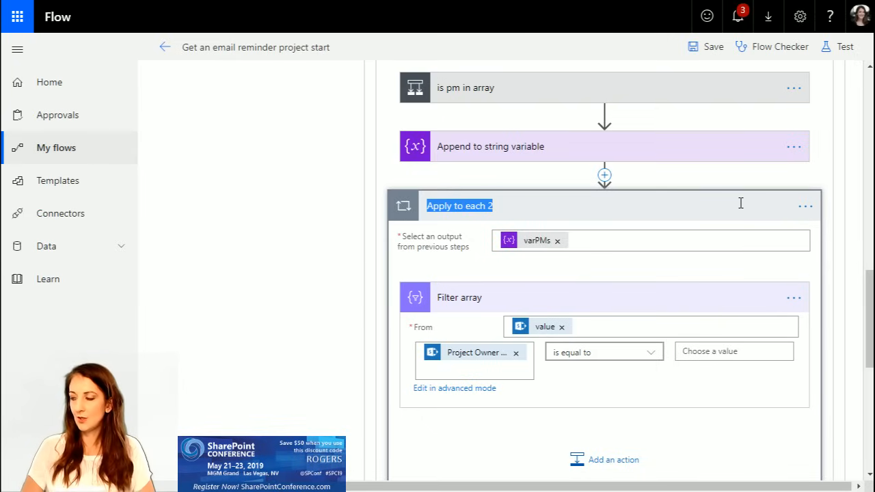
left_click(572, 198)
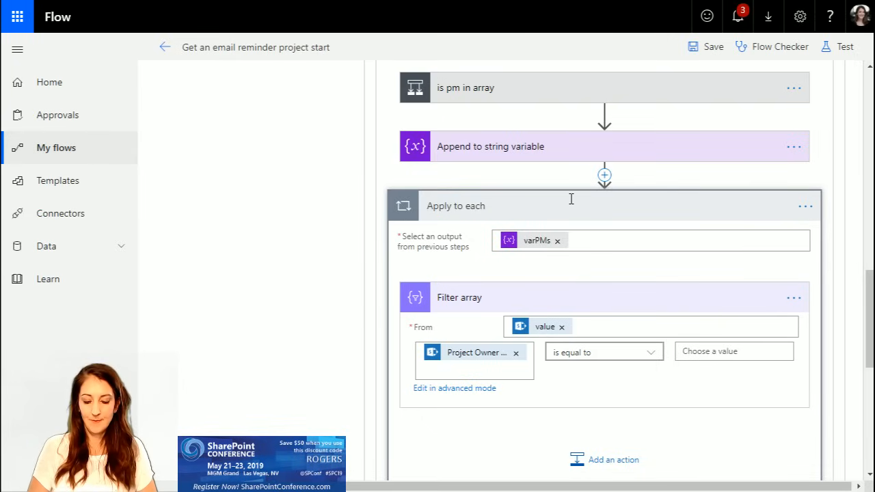
key("Return")
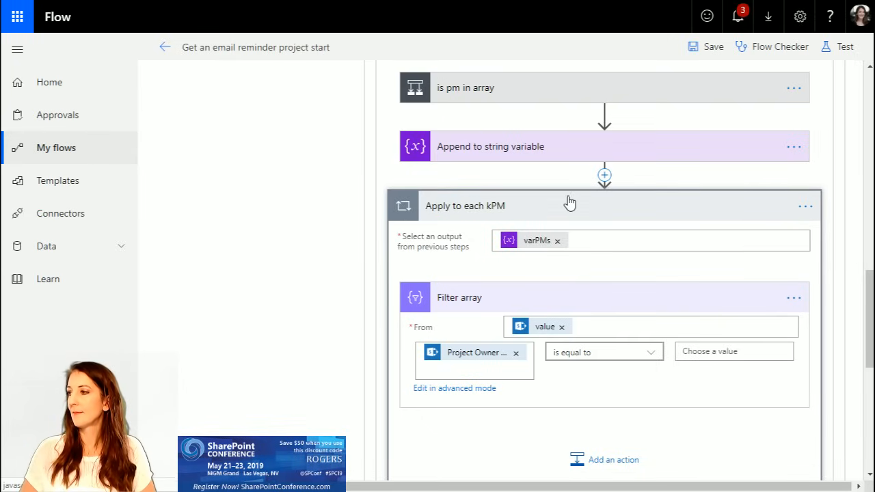
left_click(527, 209)
left_click(807, 206)
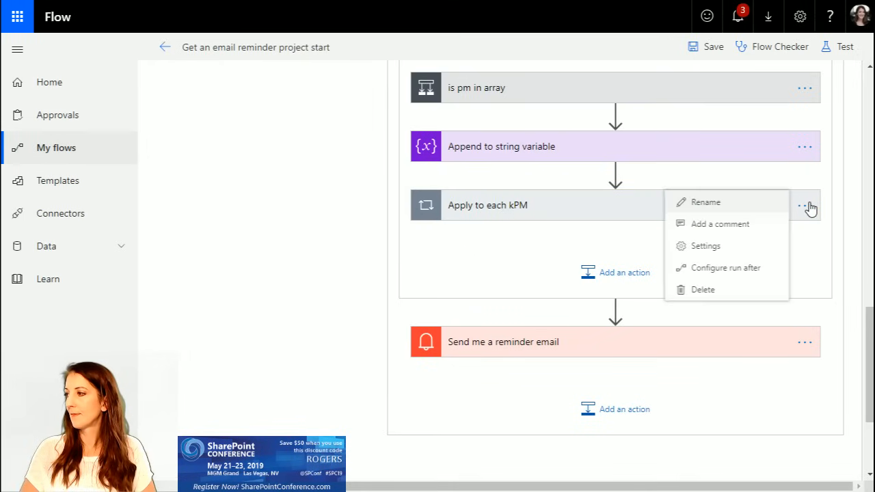
left_click(756, 204)
left_click(550, 208)
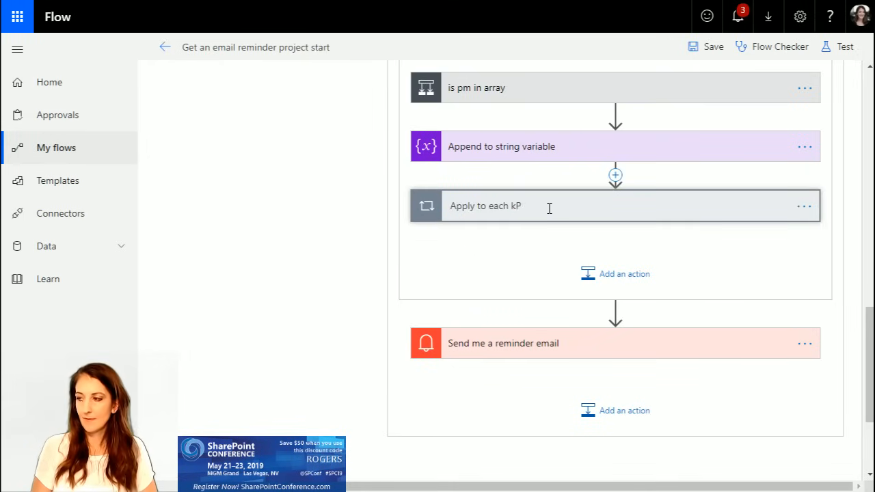
key("Return")
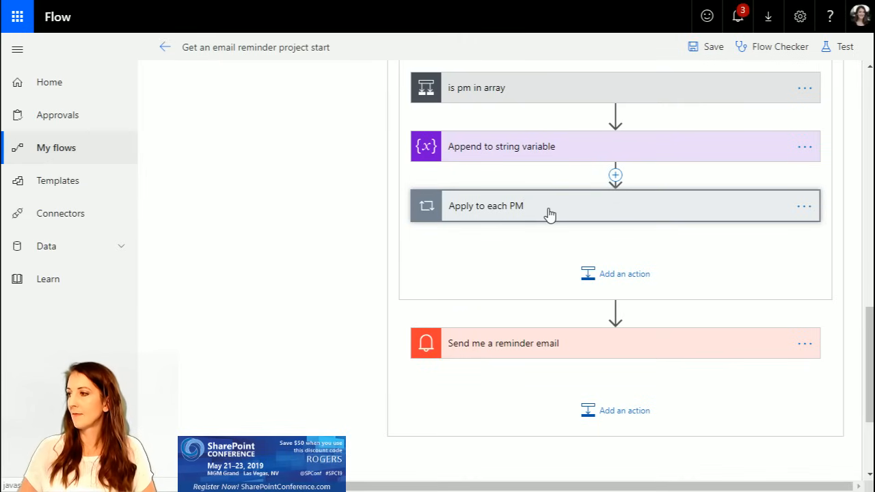
Step: Expand "Apply to each PM" and set the second comparison value of "Filter array" to that loop's Current item
left_click(551, 214)
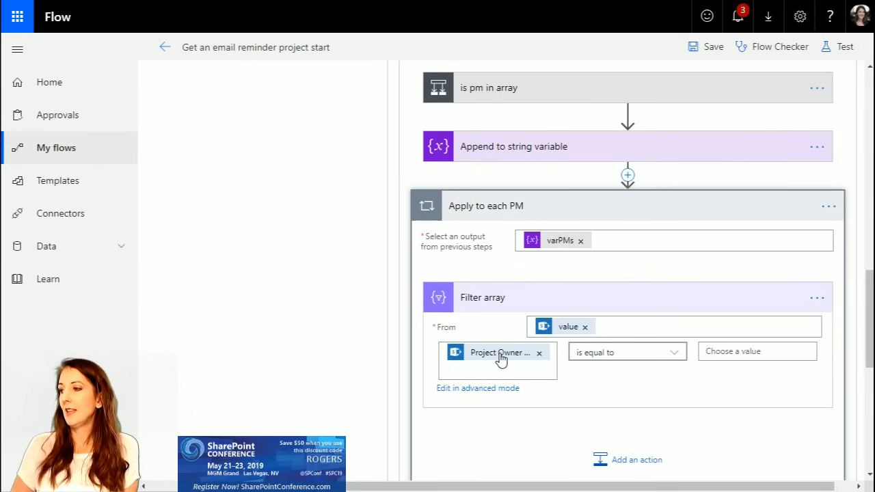
mouse_move(501, 358)
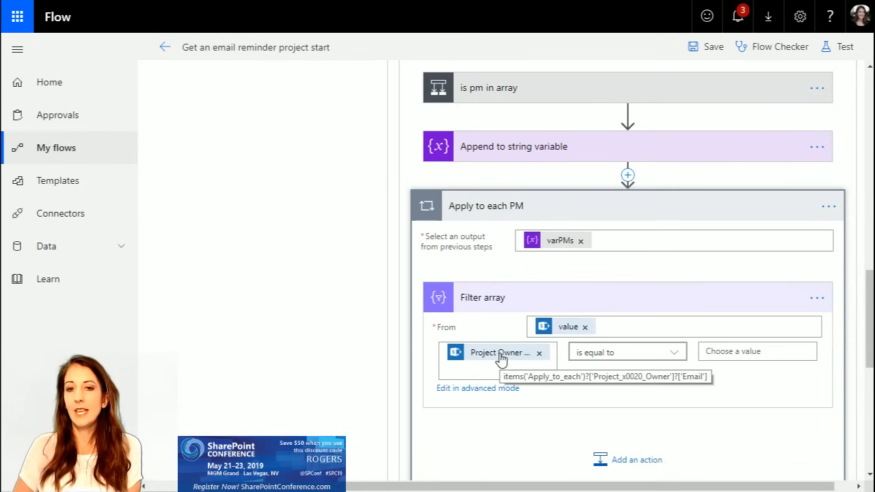
left_click(722, 353)
left_click_drag(682, 485, 797, 482)
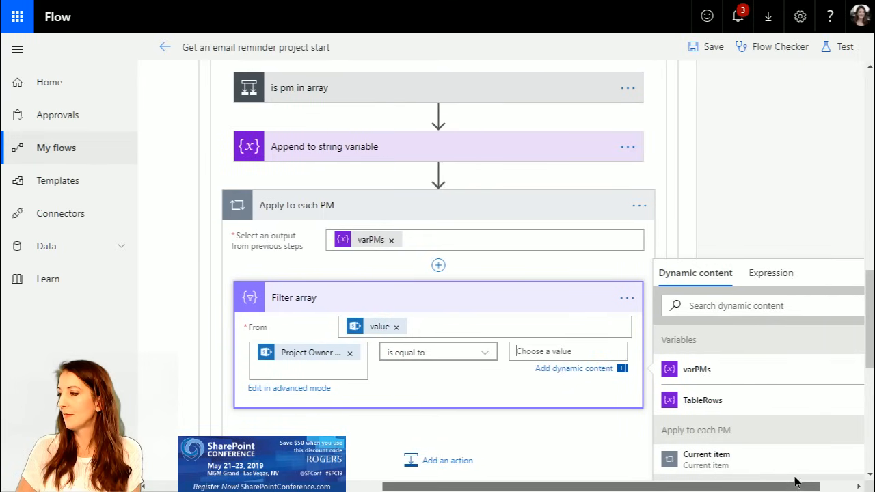
left_click(714, 458)
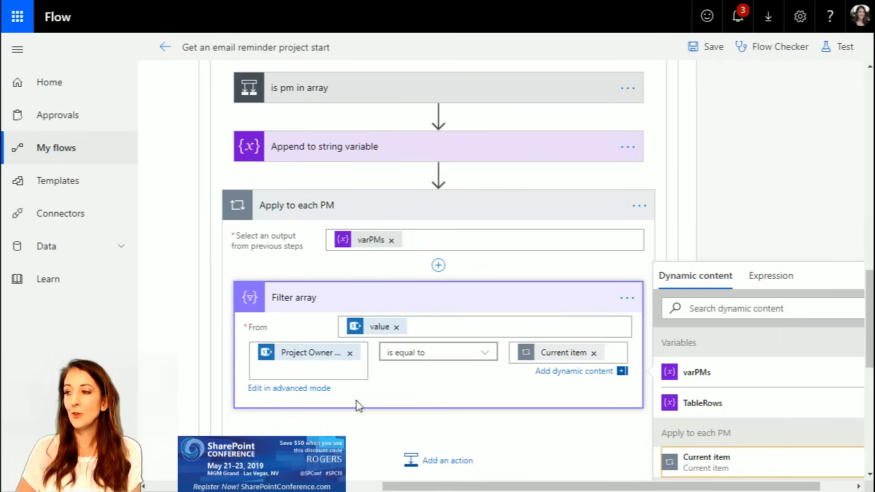
Step: Add another "Apply to each" loop after "Filter array" inside "Apply to each PM"
left_click_drag(398, 488, 379, 489)
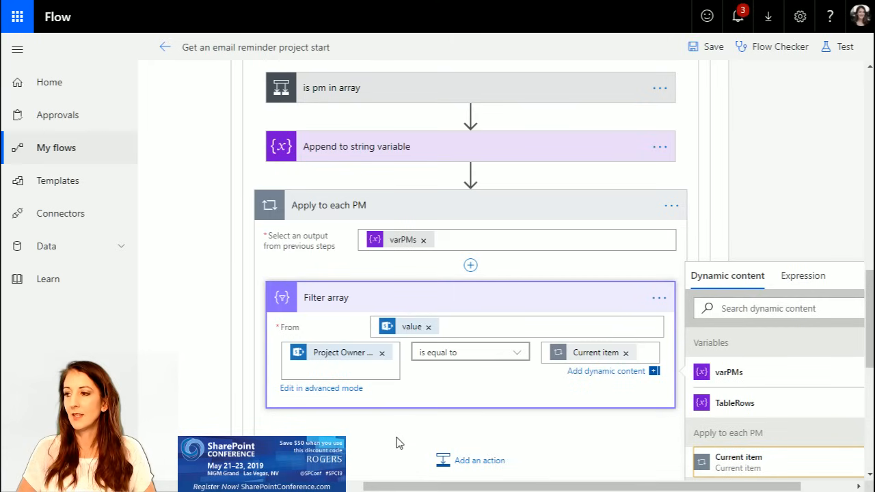
scroll(400, 443, "down", 2)
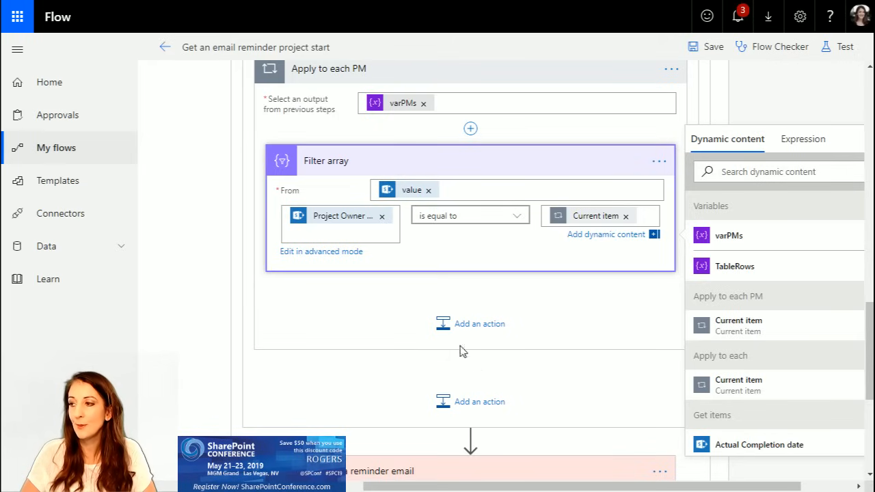
scroll(334, 217, "up", 1)
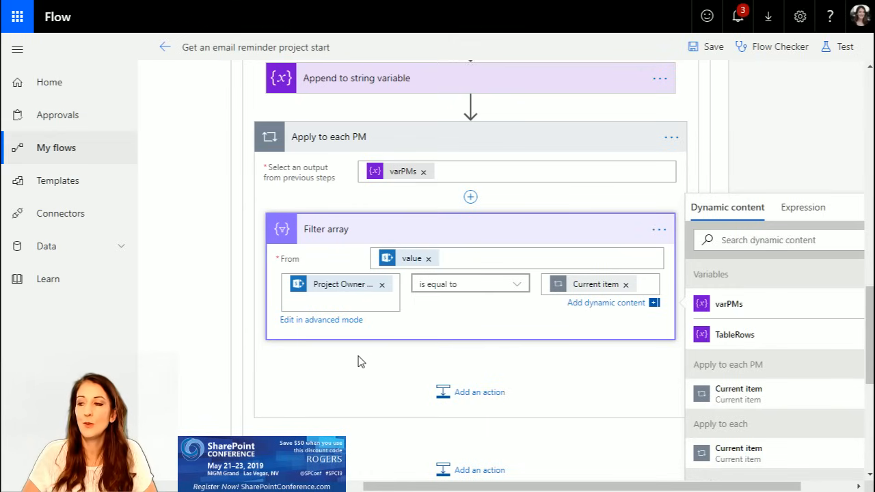
left_click(482, 397)
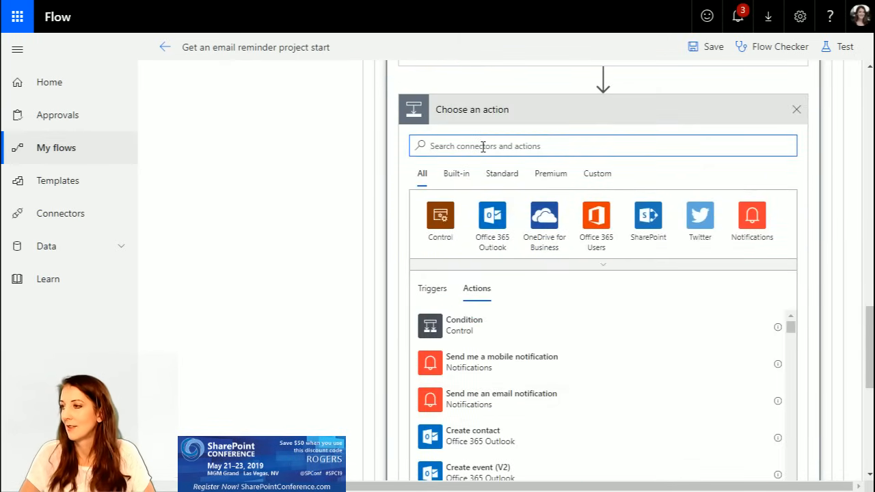
left_click(467, 176)
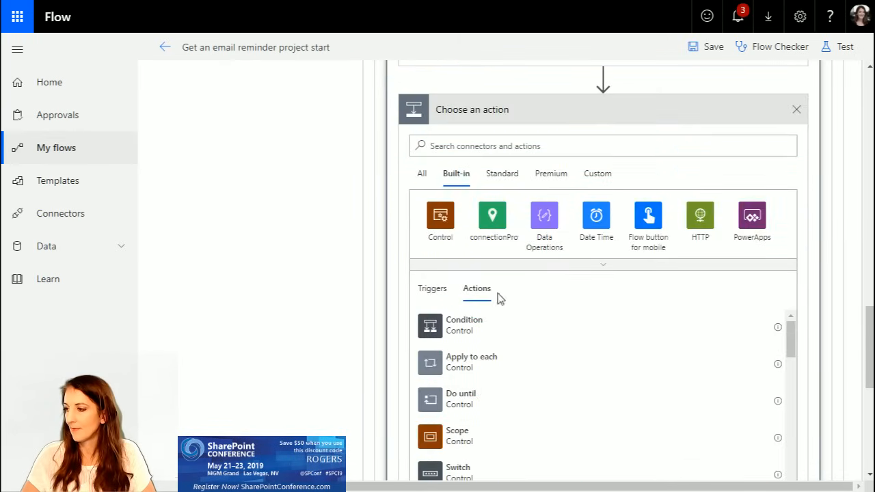
left_click(504, 367)
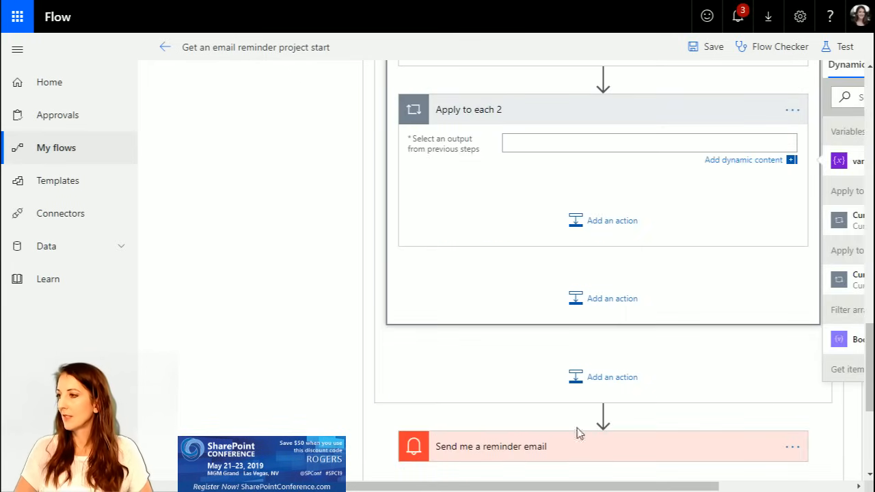
Step: Rename the "Apply to each 2" loop as "Apply to each project for this PM"
left_click(794, 111)
left_click(794, 112)
left_click(690, 107)
left_click(542, 107)
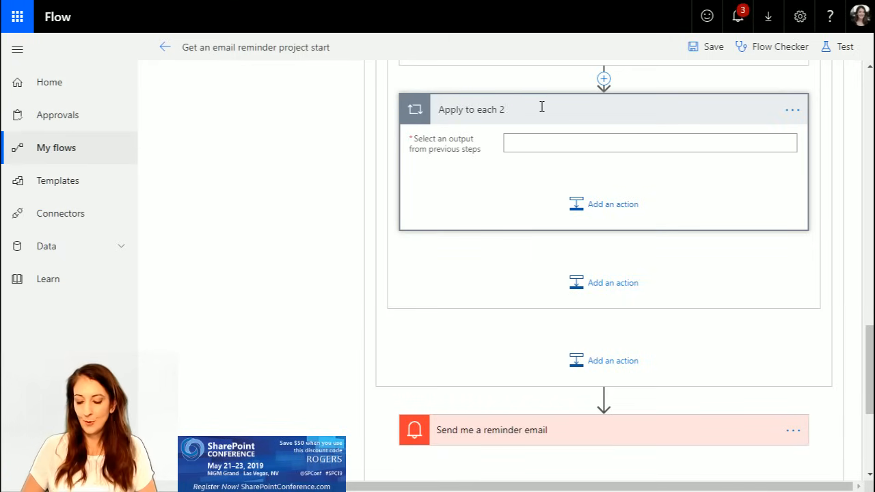
type("projecg for this PM")
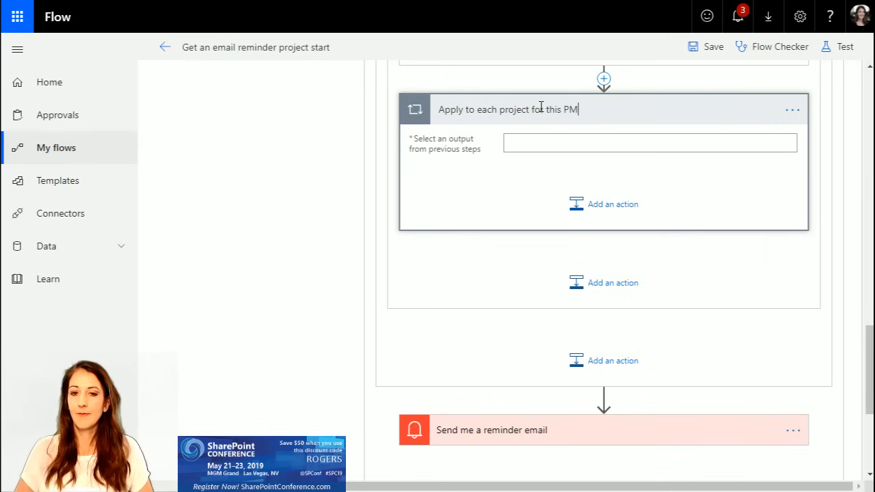
Step: Set the input of "Apply to each project for this PM" to Body from "Filter array"
left_click(539, 143)
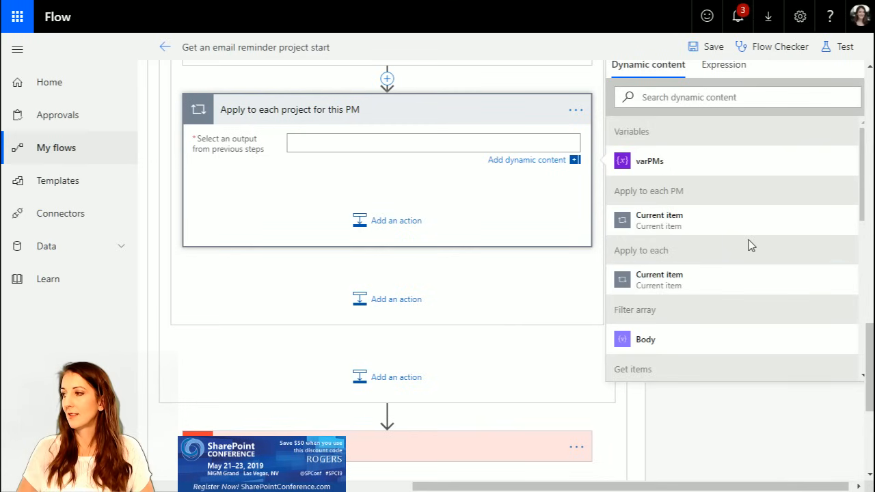
scroll(465, 205, "up", 3)
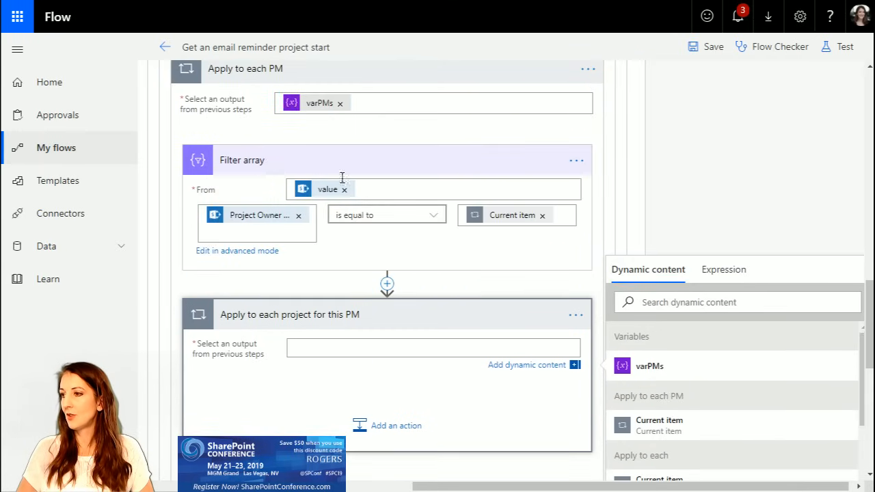
scroll(636, 342, "down", 4)
scroll(693, 279, "up", 4)
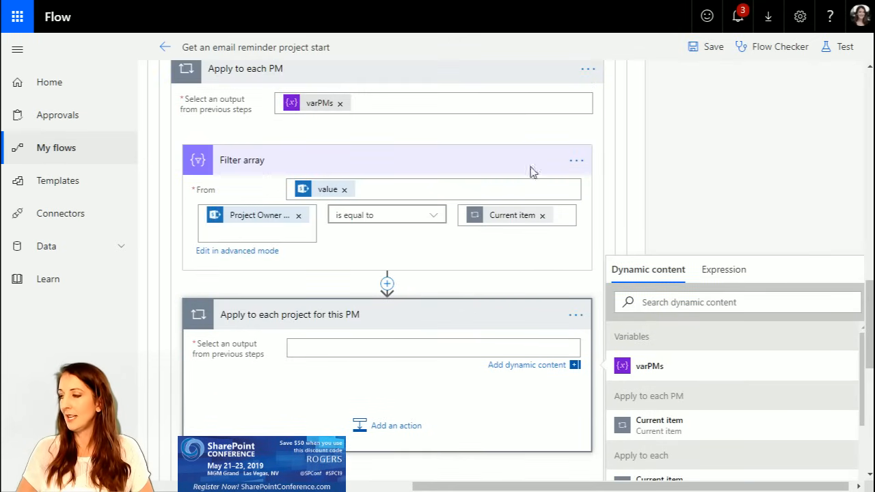
scroll(714, 383, "down", 3)
scroll(708, 380, "up", 2)
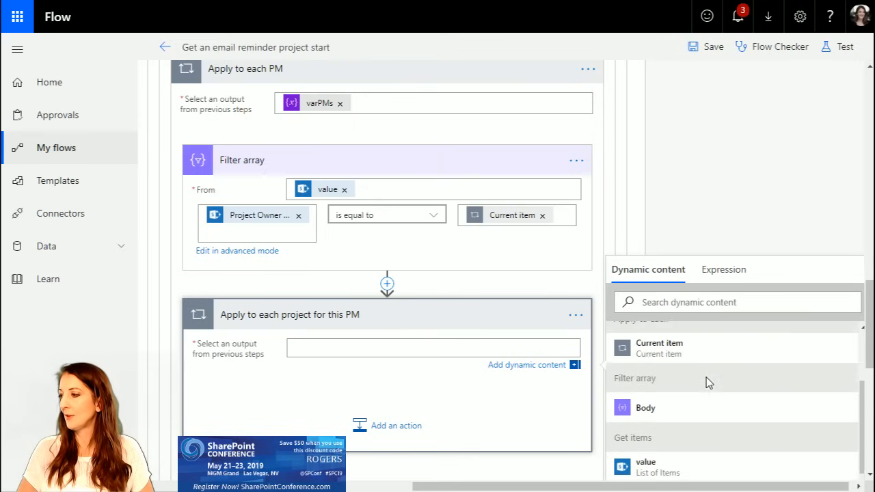
scroll(706, 377, "up", 1)
scroll(650, 344, "down", 3)
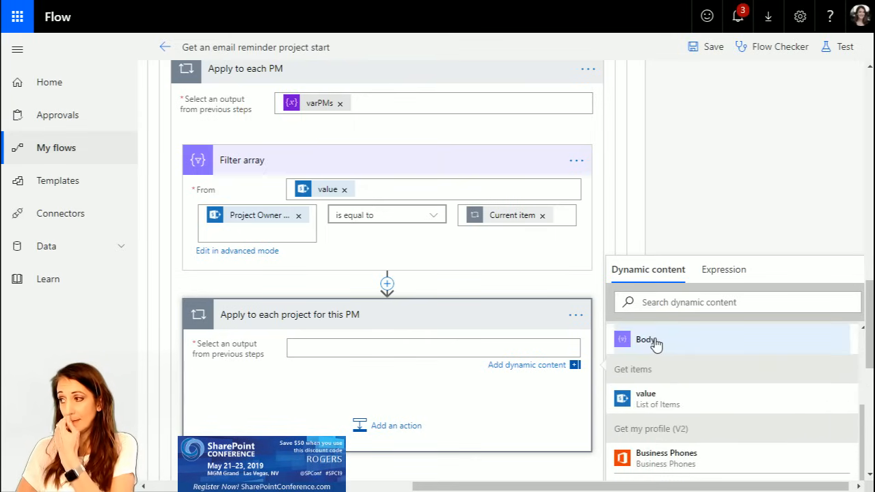
scroll(655, 344, "up", 1)
left_click(649, 412)
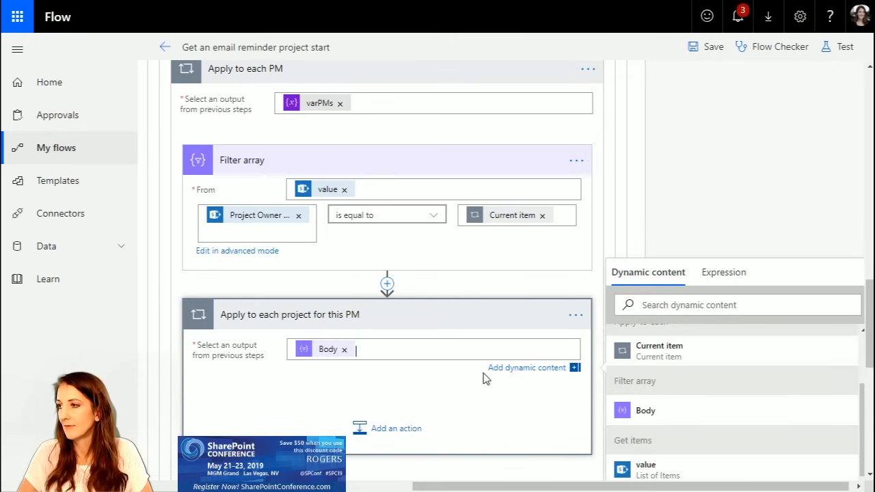
Step: Collapse "Filter array" and move "Append to string variable" into the "Apply to each project for this PM" loop
scroll(428, 373, "up", 4)
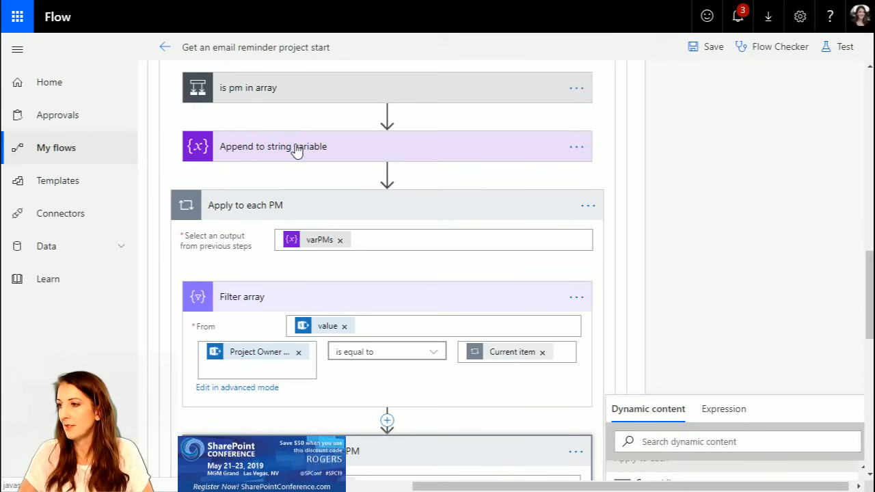
left_click(305, 203)
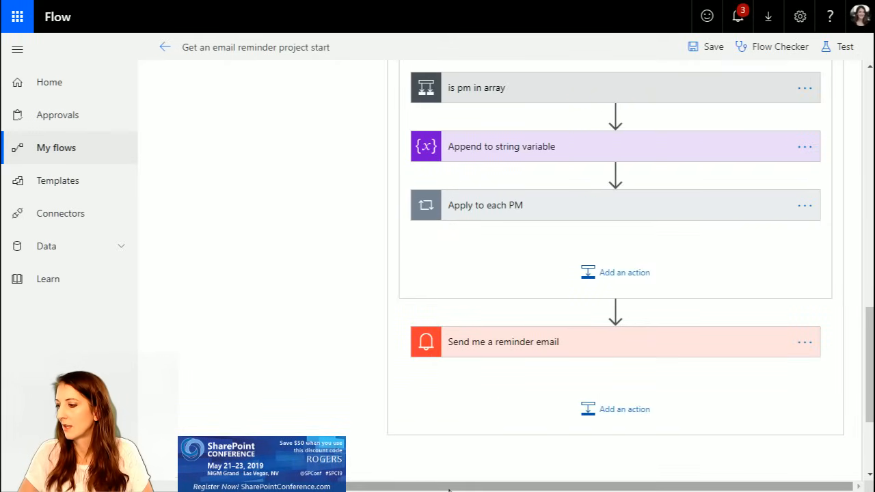
left_click(535, 207)
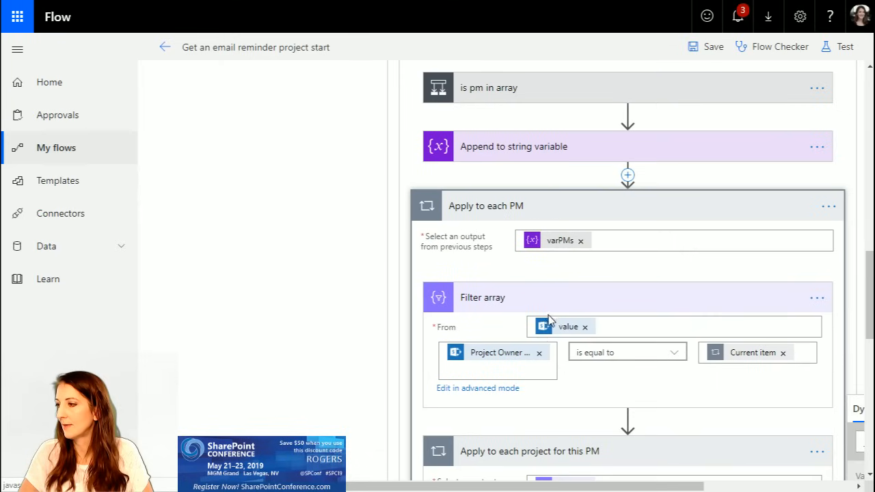
left_click(539, 301)
left_click_drag(563, 144, 632, 432)
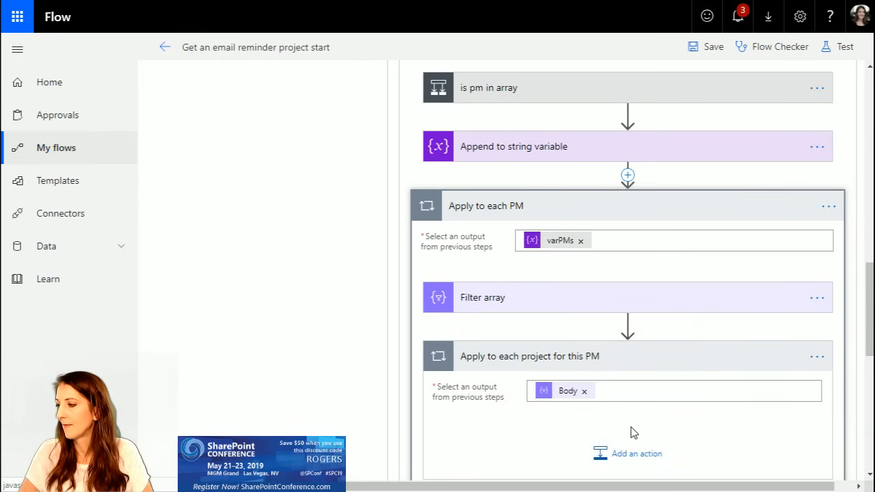
left_click_drag(554, 487, 655, 487)
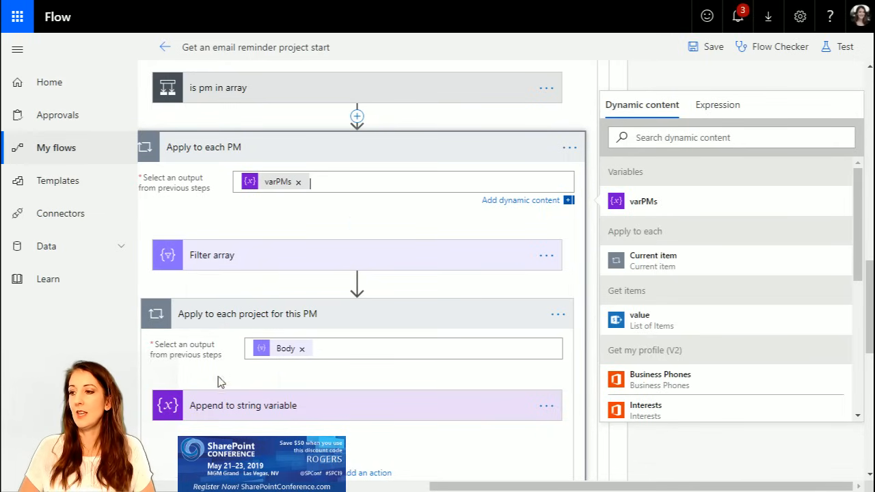
Step: Collapse "Apply to each project for this PM" and add an Office 365 Outlook "Send an email" action after it inside "Apply to each PM"
left_click(321, 316)
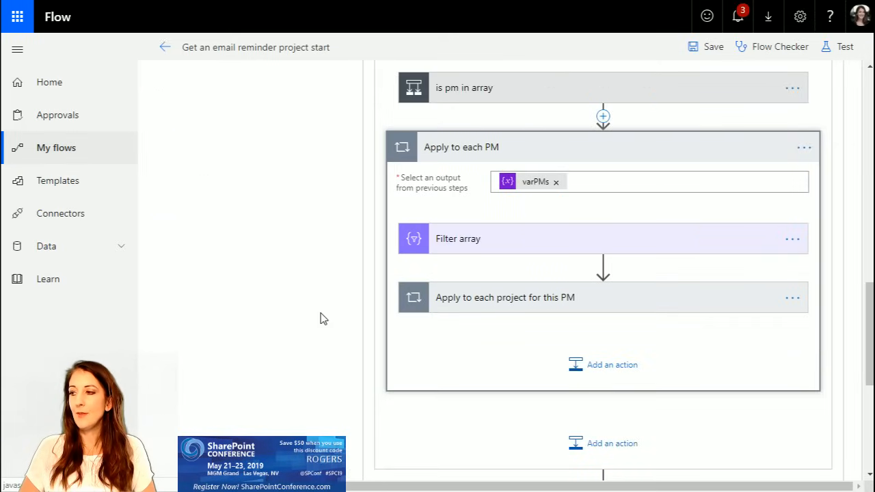
left_click(604, 367)
scroll(588, 409, "down", 5)
scroll(588, 408, "up", 5)
scroll(553, 467, "down", 2)
scroll(551, 465, "down", 2)
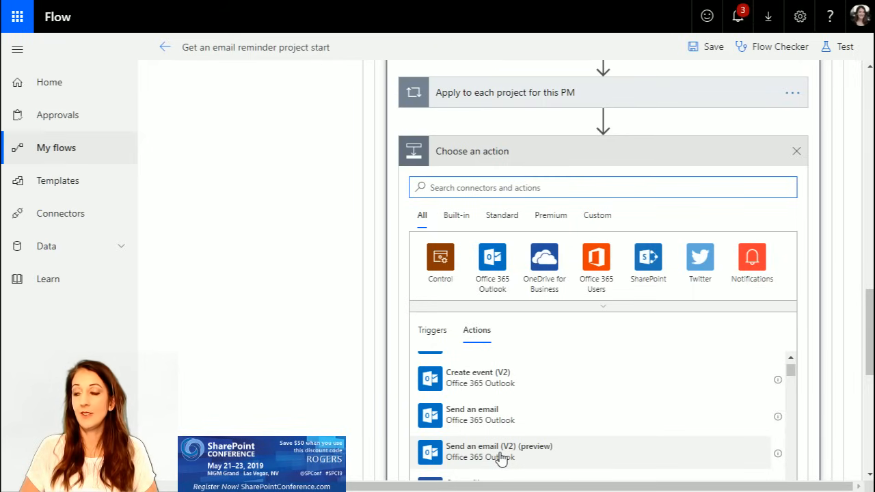
left_click(490, 423)
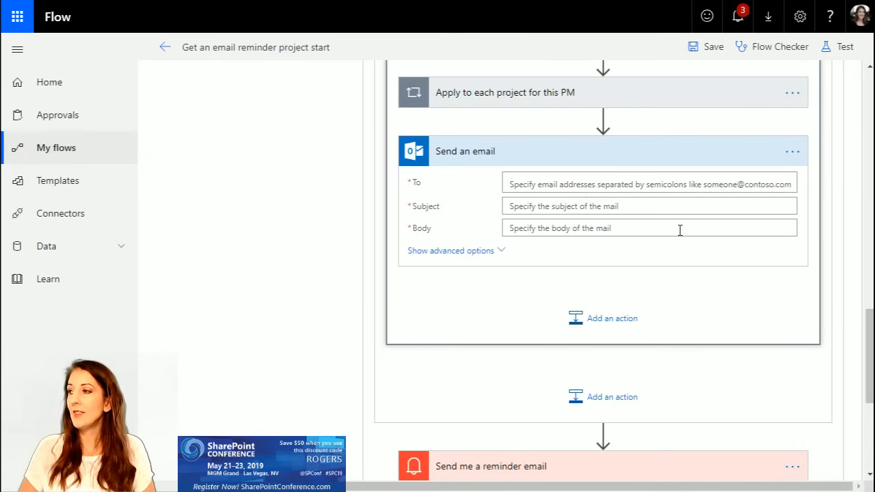
Step: Set the recipient of "Send an email" to Current item from "Apply to each PM"
left_click(625, 185)
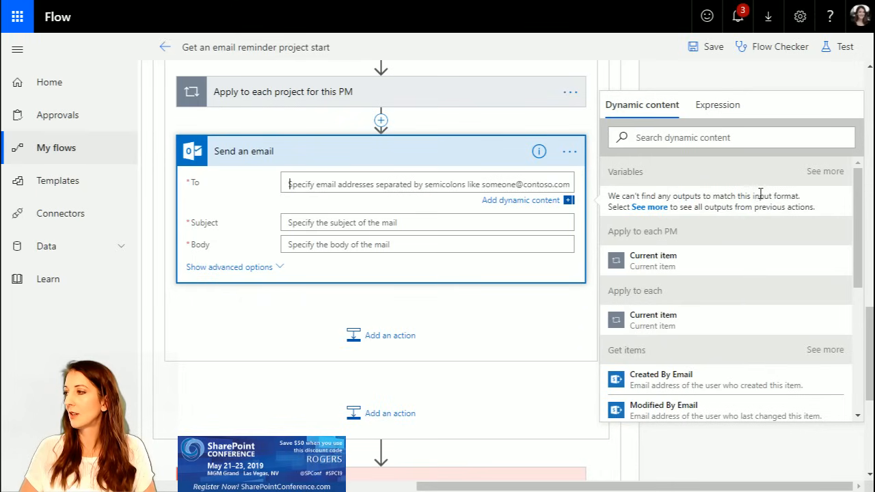
left_click(826, 173)
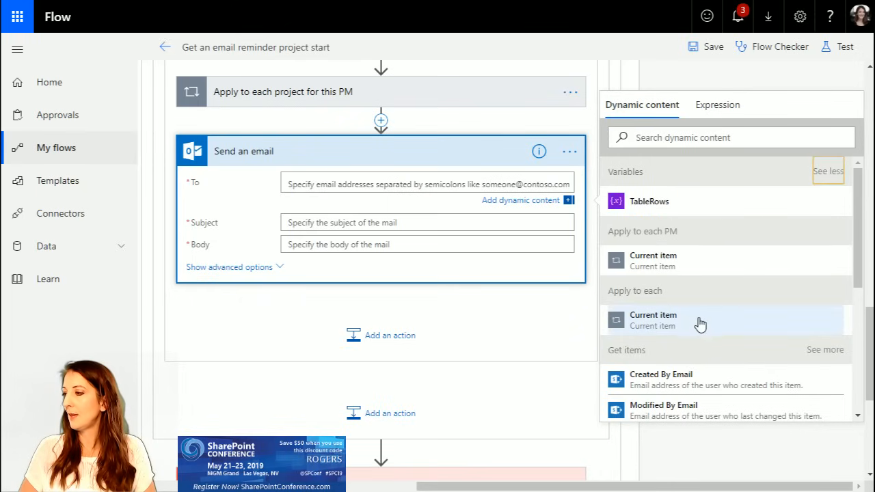
scroll(697, 327, "down", 3)
scroll(654, 338, "down", 2)
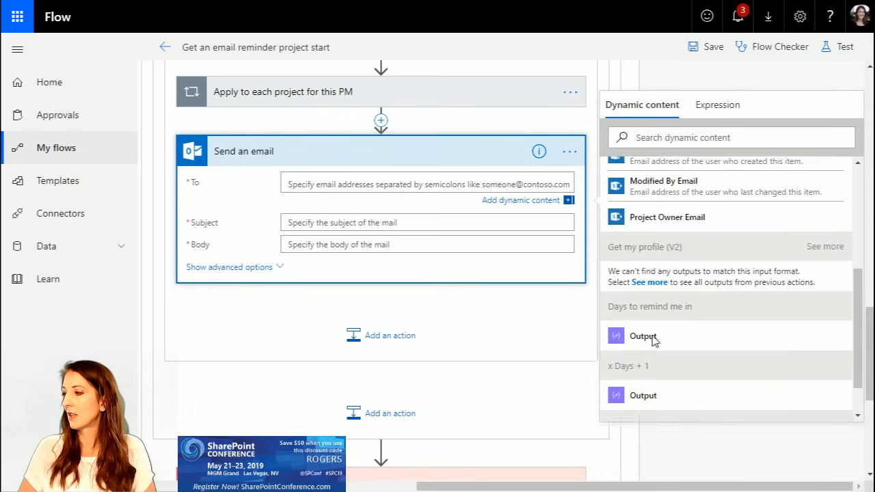
scroll(711, 308, "up", 4)
scroll(711, 308, "up", 2)
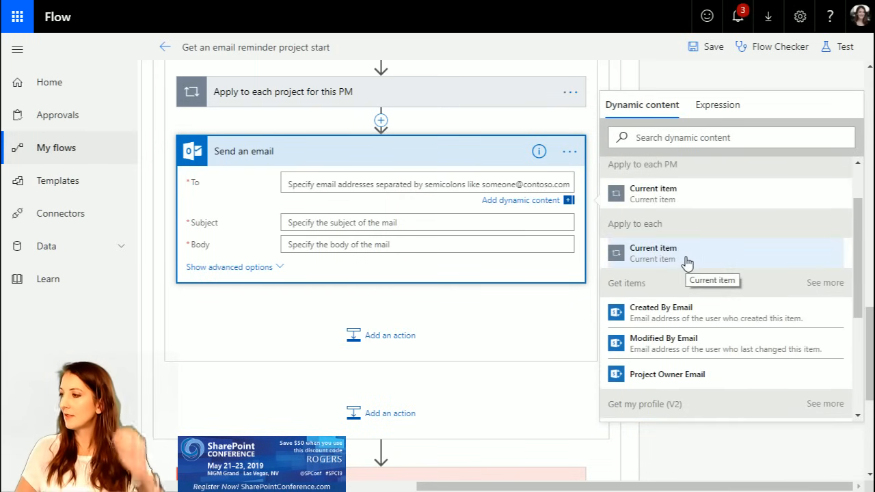
left_click(668, 198)
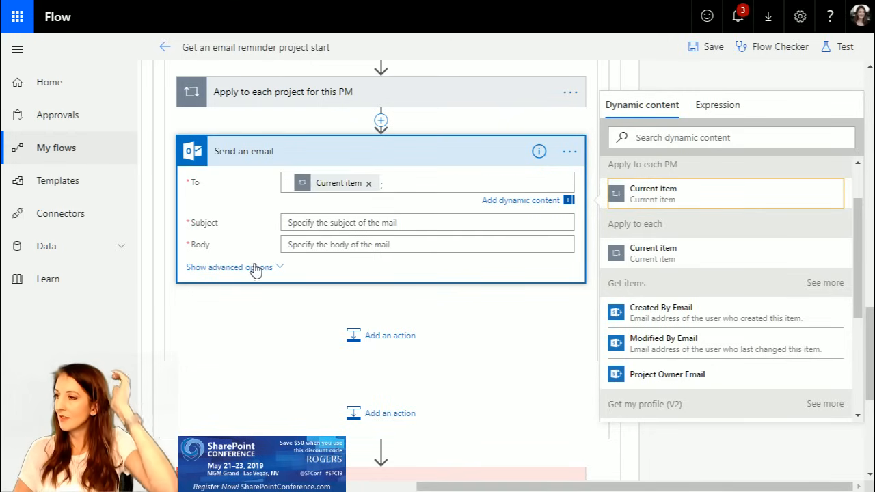
Step: Enter "your projects" as the subject of "Send an email"
scroll(257, 270, "up", 4)
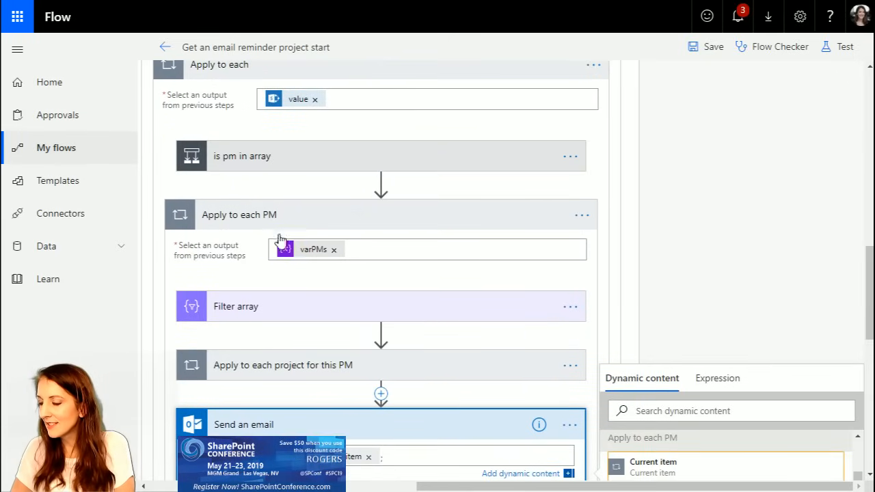
scroll(422, 438, "down", 2)
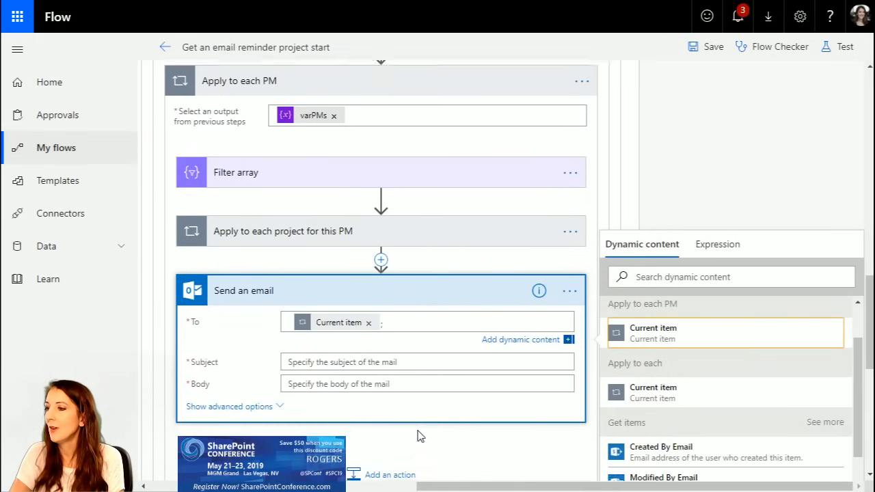
left_click(333, 358)
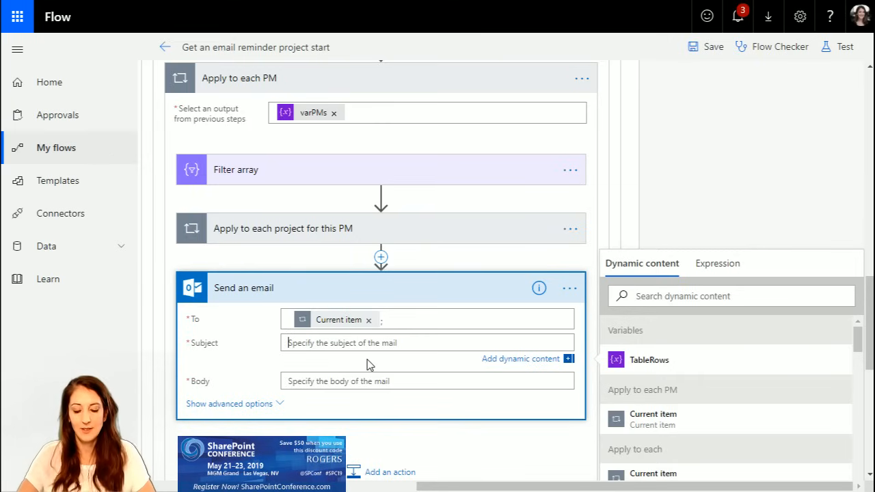
type("your projects")
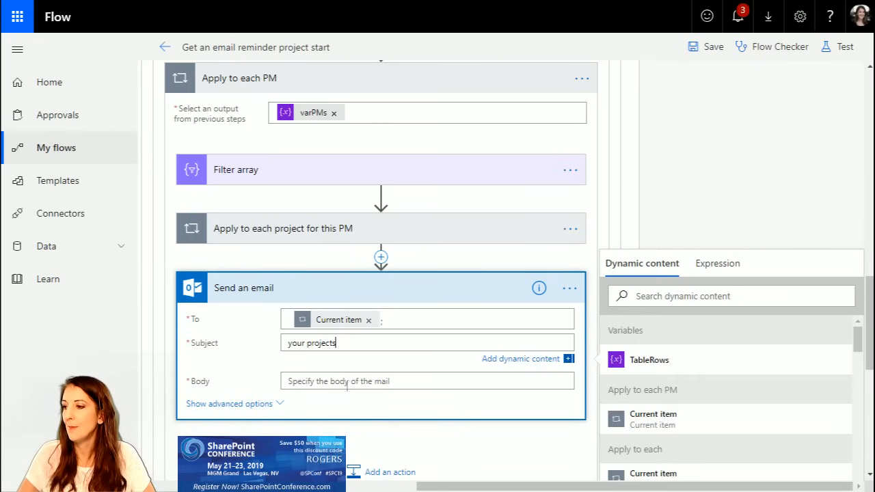
Step: Expand "Send me a reminder email" and copy its entire HTML body
left_click(347, 386)
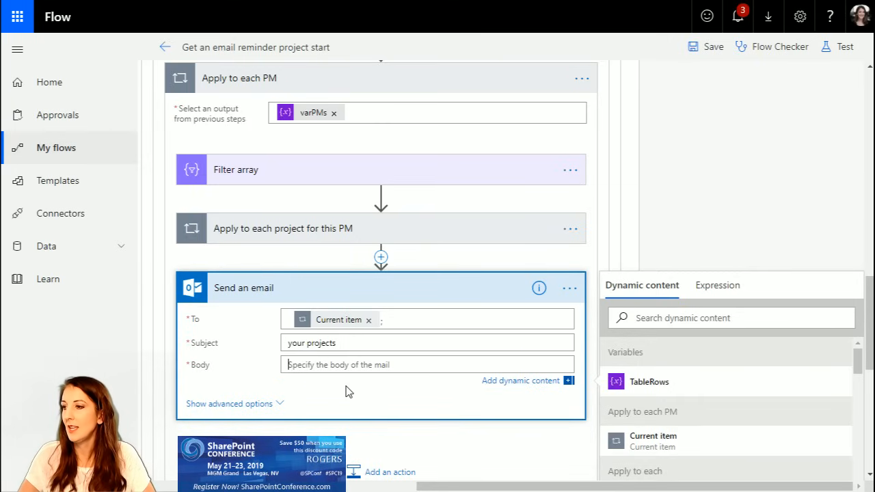
scroll(381, 406, "down", 4)
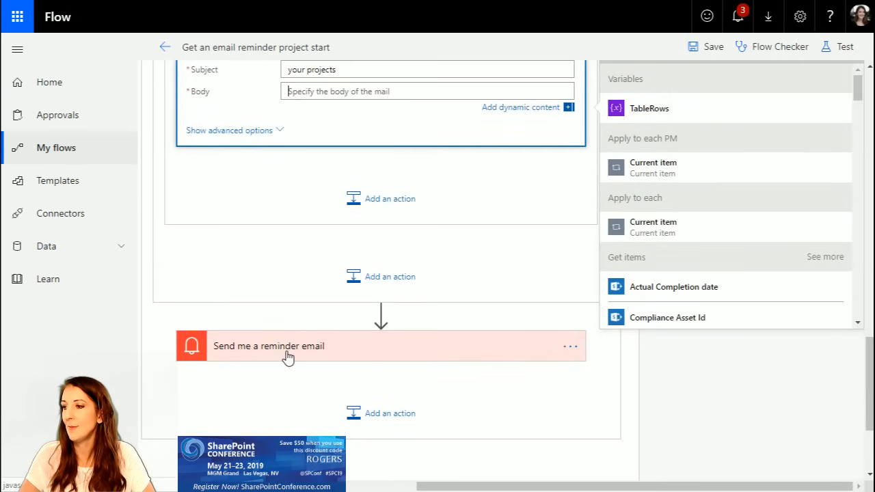
left_click(331, 360)
scroll(453, 410, "down", 1)
scroll(453, 415, "down", 3)
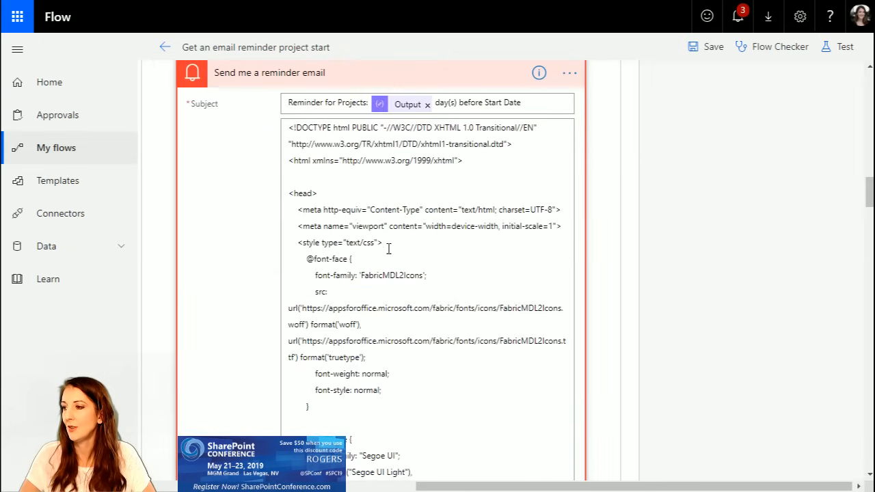
key("ctrl+a")
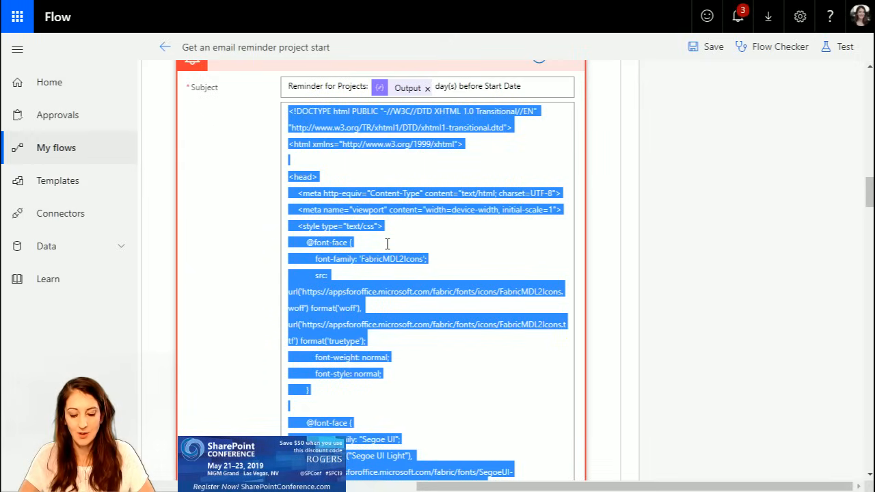
scroll(410, 253, "up", 6)
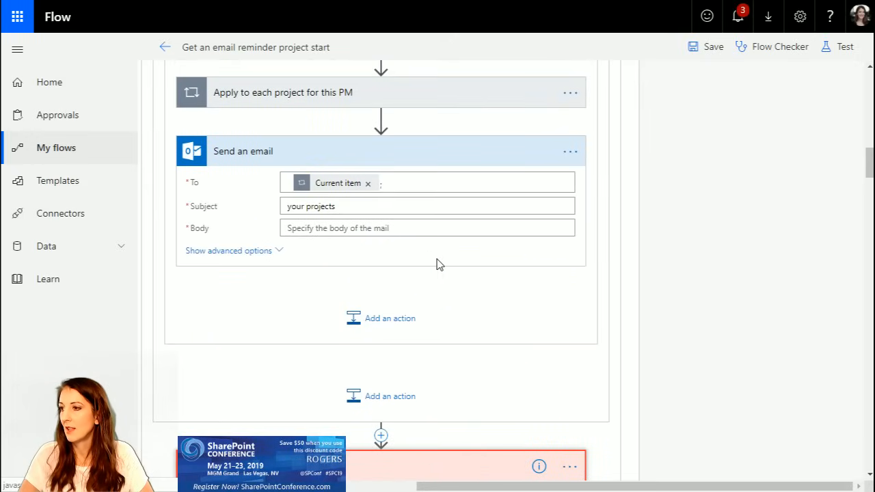
Step: Set Is HTML to Yes in the advanced options of "Send an email" and paste the copied HTML as its body
left_click(335, 230)
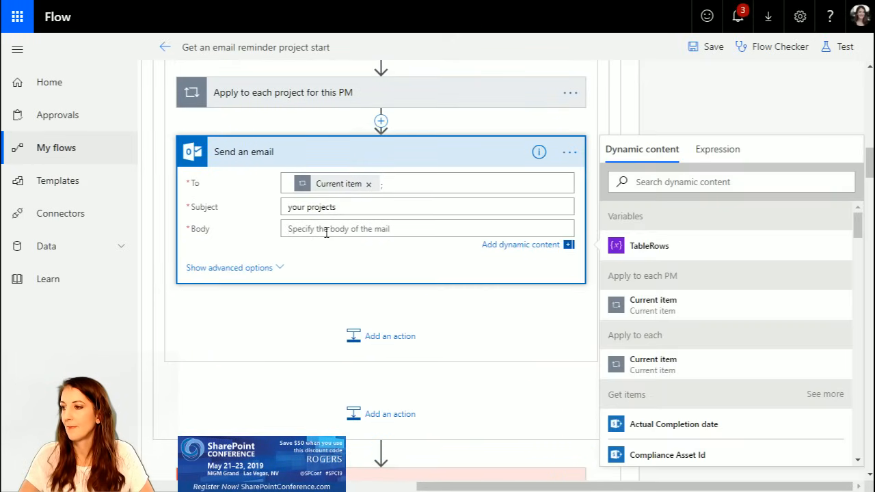
left_click(259, 270)
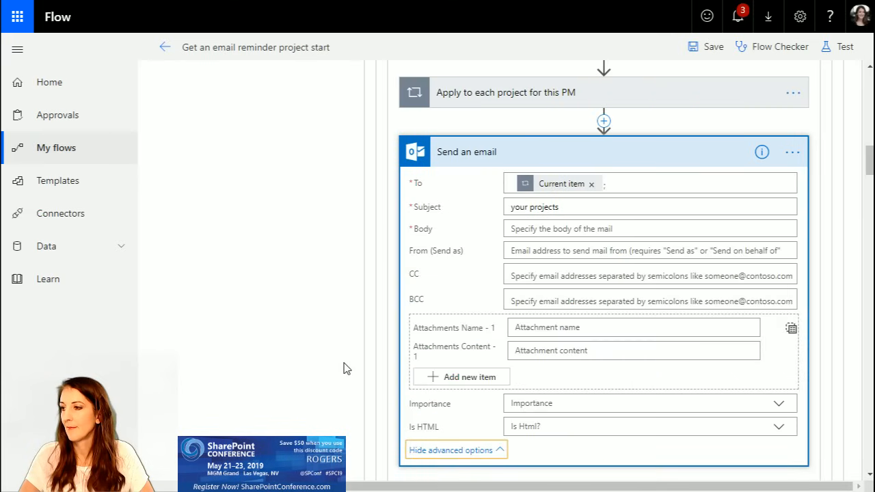
left_click(779, 427)
left_click(532, 457)
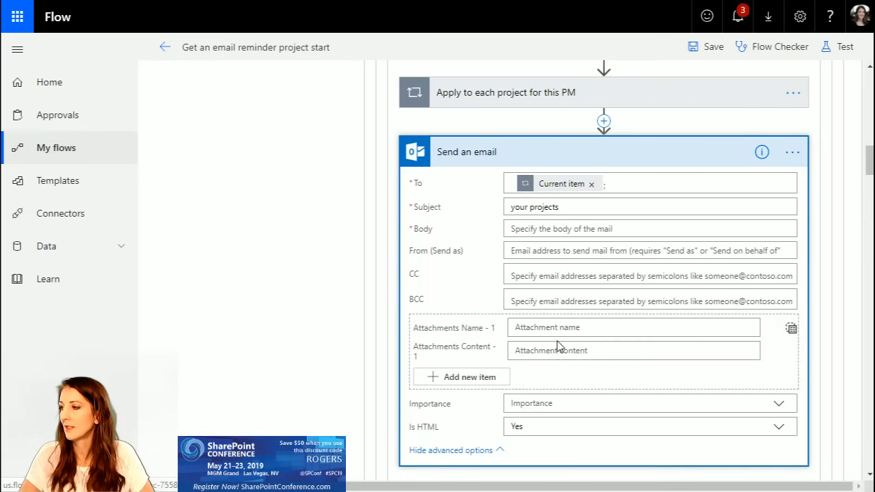
left_click(545, 228)
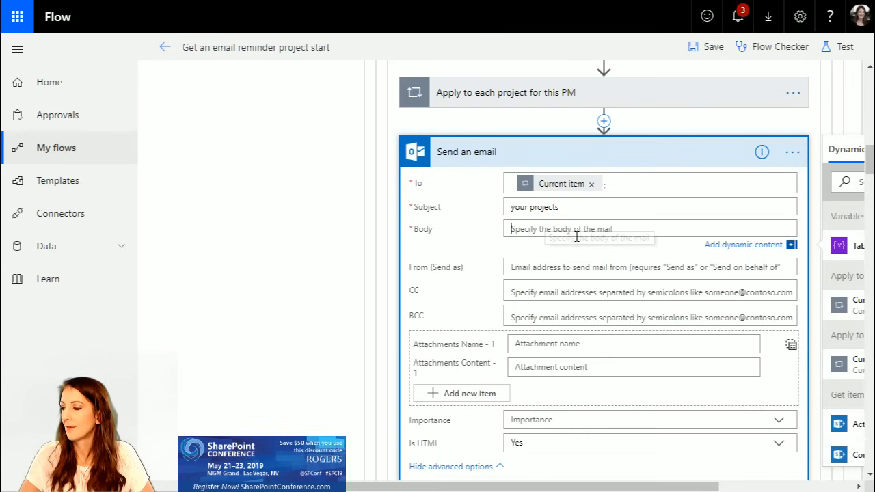
key("ctrl+v")
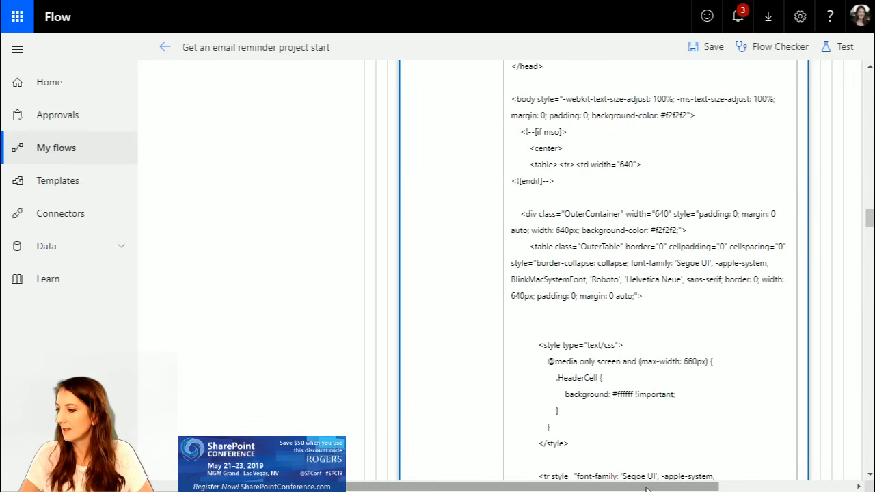
Step: Remove the Display Name token from the greeting in the "Send an email" body and start the sentence with "You asked to be reminded"
left_click_drag(648, 488, 784, 479)
scroll(472, 349, "down", 10)
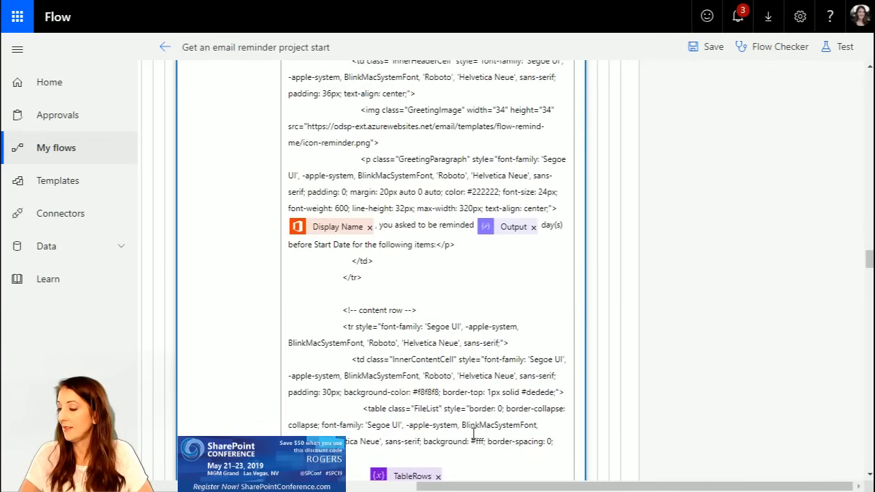
scroll(472, 433, "down", 2)
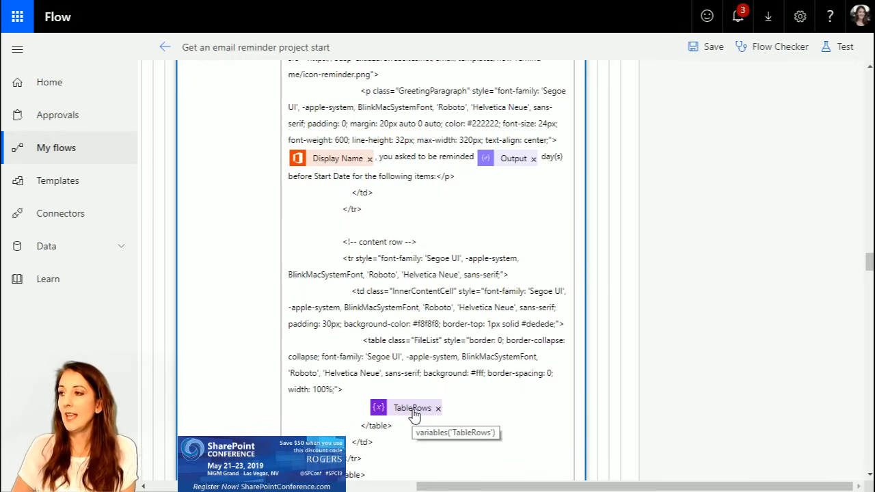
scroll(403, 328, "up", 4)
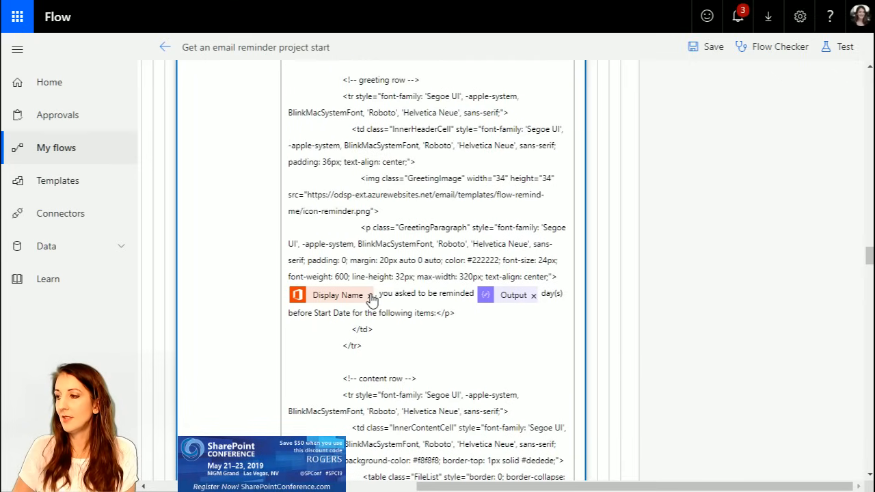
left_click(370, 296)
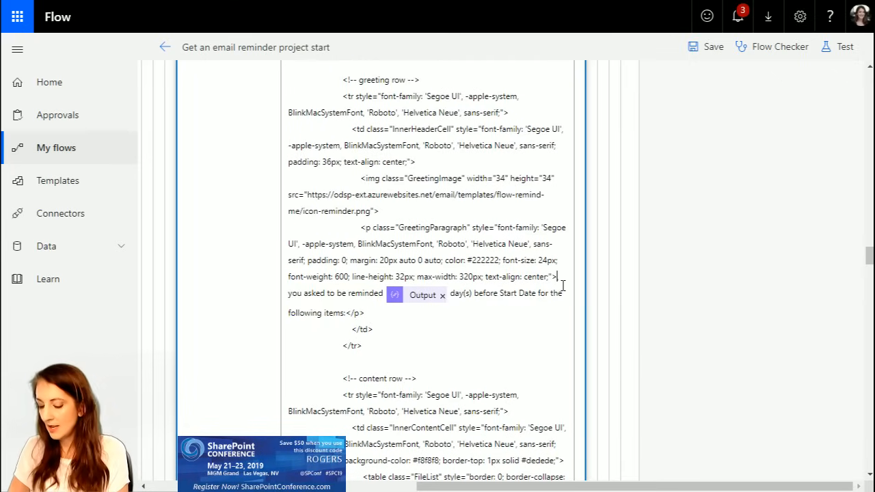
left_click(291, 293)
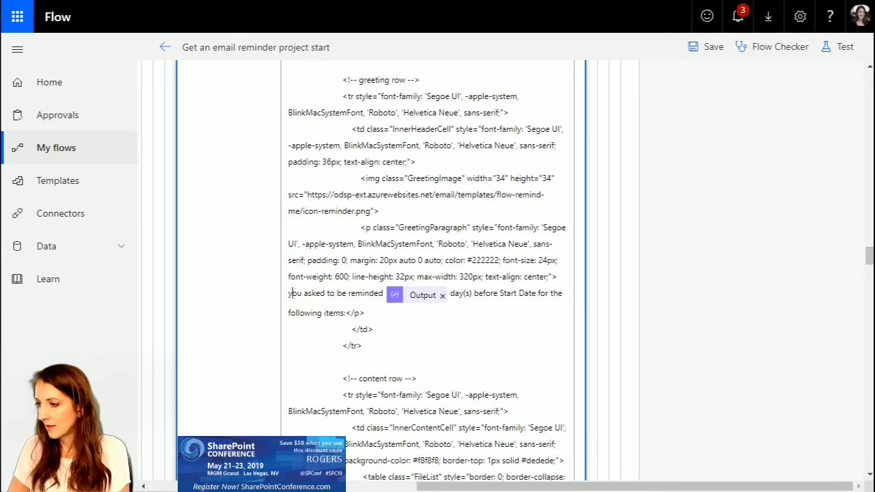
key("Delete")
type("Y")
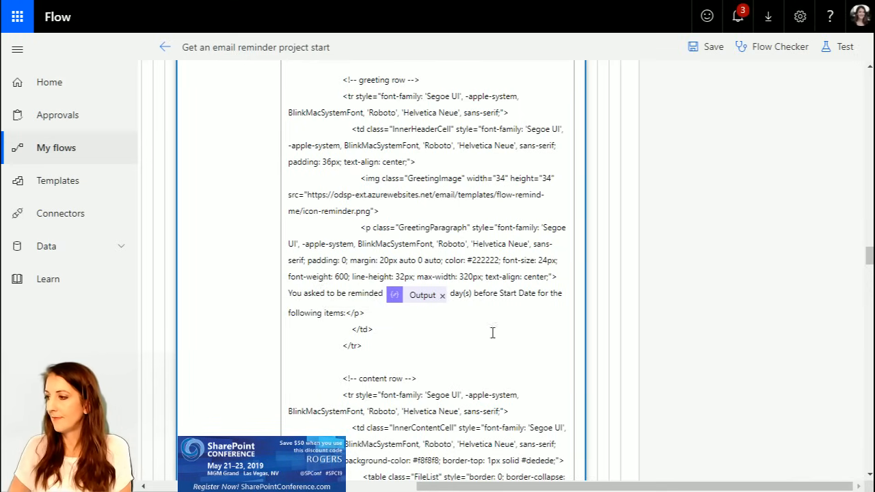
Step: Collapse the Condition and expand "Days to remind me in" to check its input value
scroll(510, 360, "up", 15)
scroll(511, 359, "up", 20)
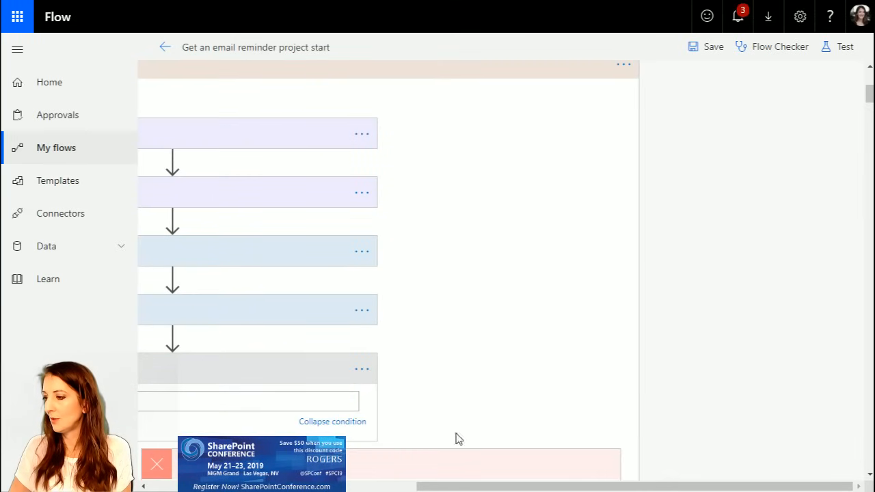
scroll(443, 485, "left", 5)
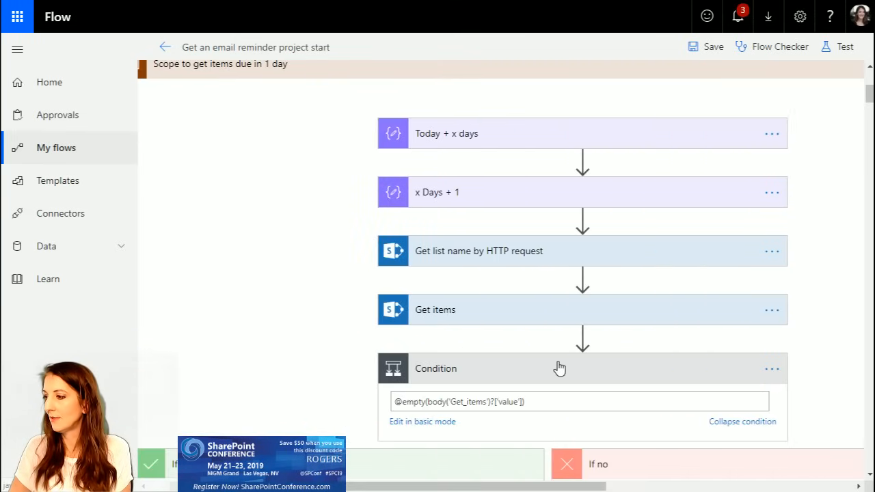
left_click(559, 369)
scroll(478, 346, "up", 5)
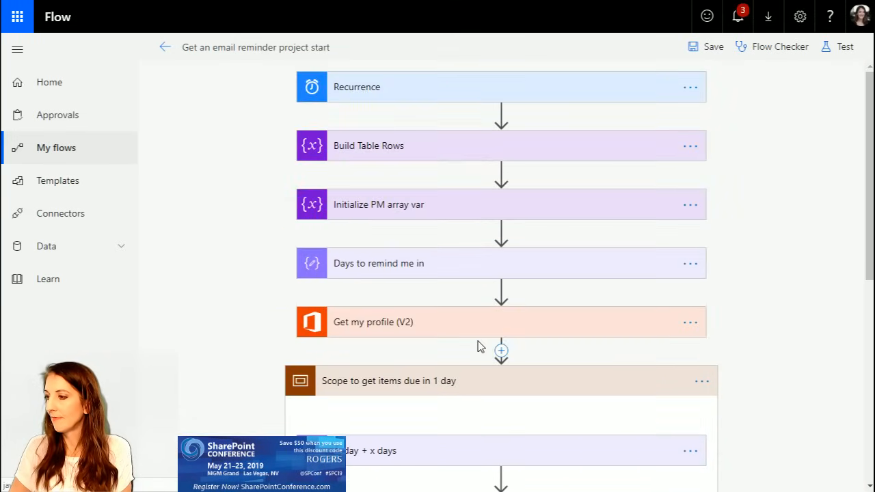
left_click(405, 266)
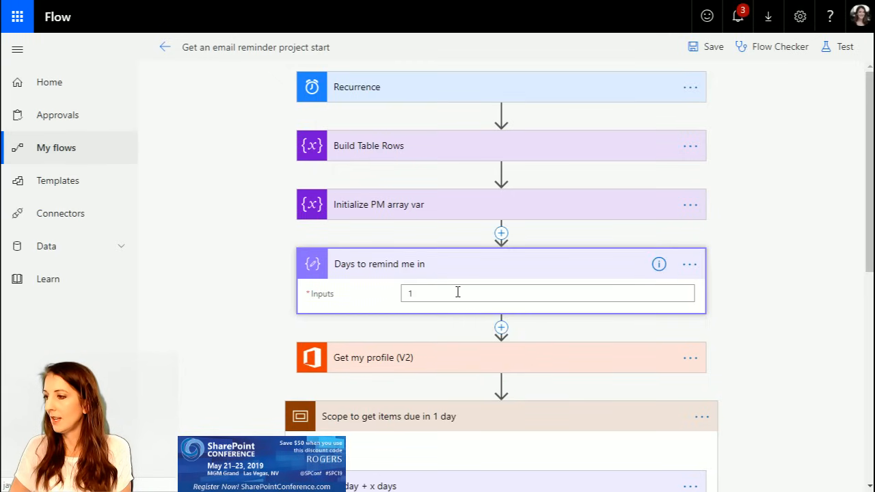
scroll(465, 349, "down", 5)
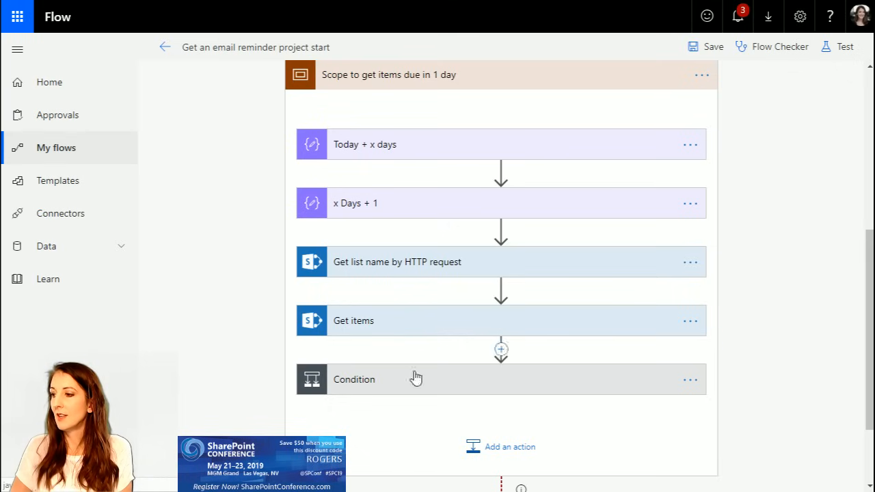
Step: Delete the "Send me a reminder email" action from the If no branch of the Condition
left_click(450, 389)
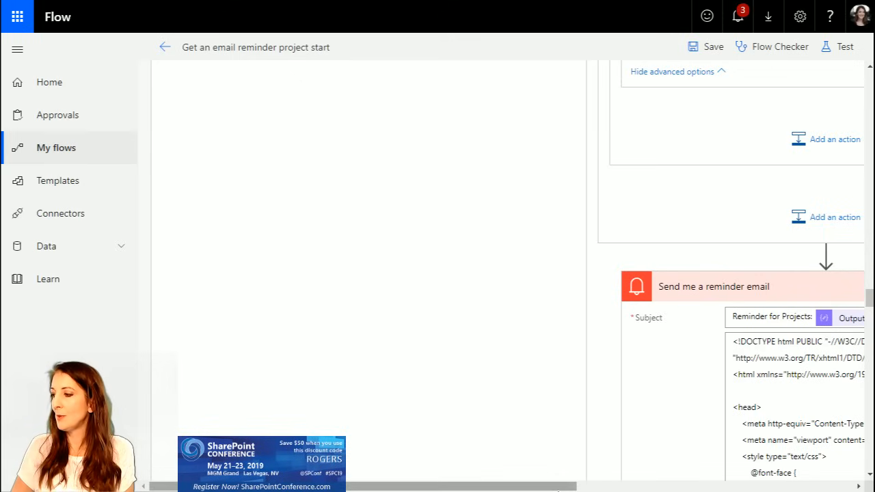
left_click_drag(542, 490, 673, 490)
left_click(679, 280)
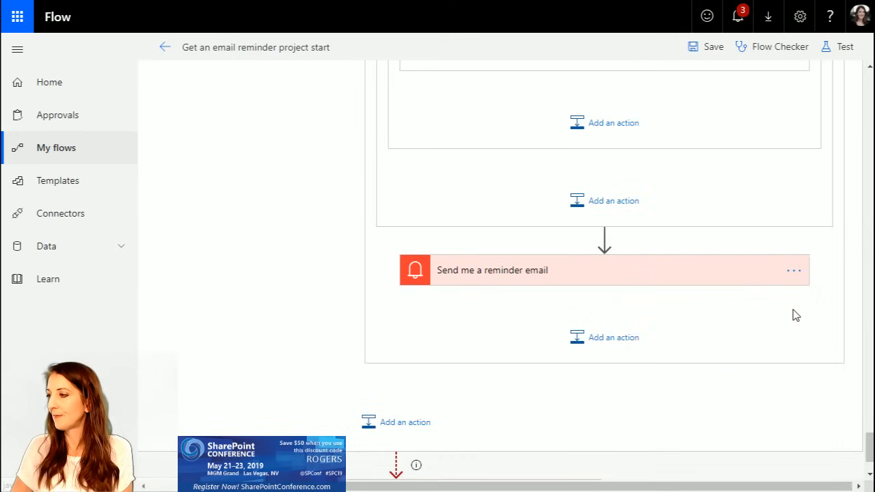
scroll(800, 314, "up", 3)
scroll(790, 416, "down", 4)
left_click(790, 204)
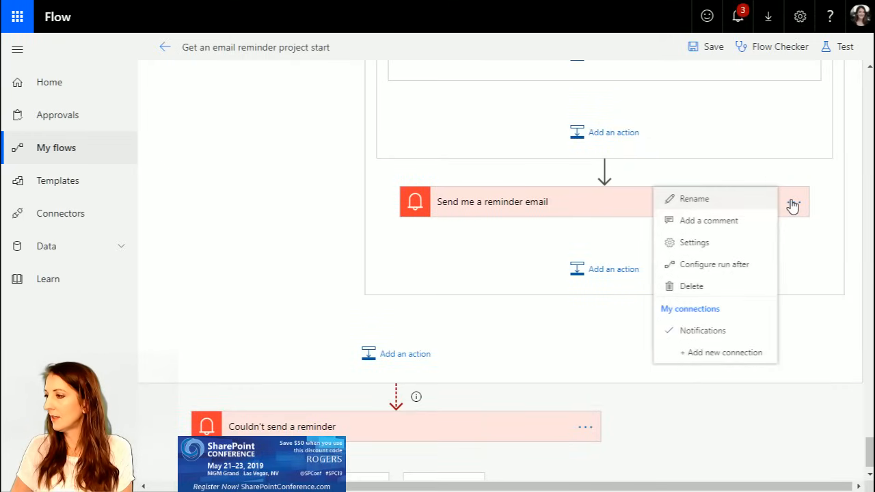
left_click(723, 259)
left_click(792, 204)
left_click(719, 290)
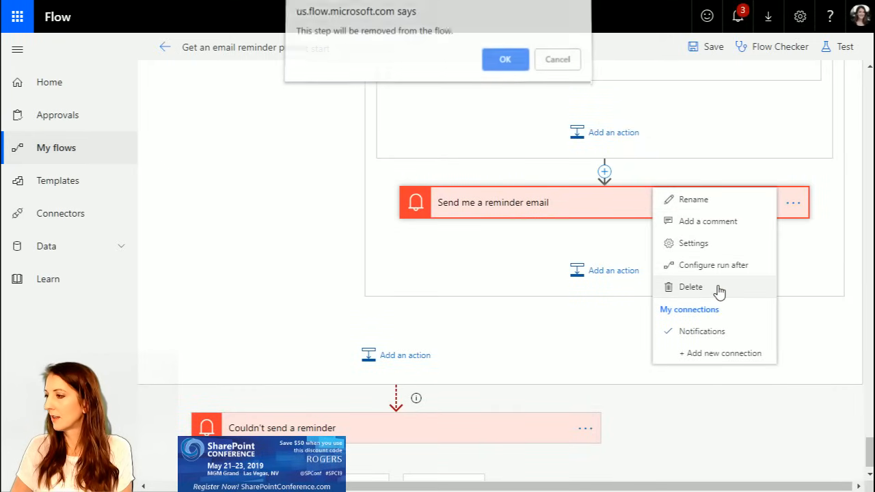
left_click(504, 64)
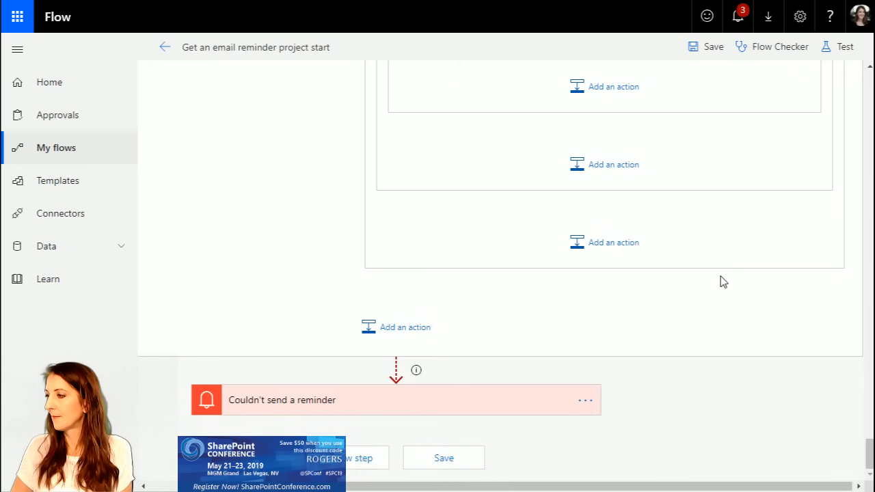
Step: Delete the "Get my profile (V2)" action from the flow
scroll(723, 279, "up", 10)
left_click_drag(871, 328, 855, 94)
left_click(585, 212)
left_click(632, 301)
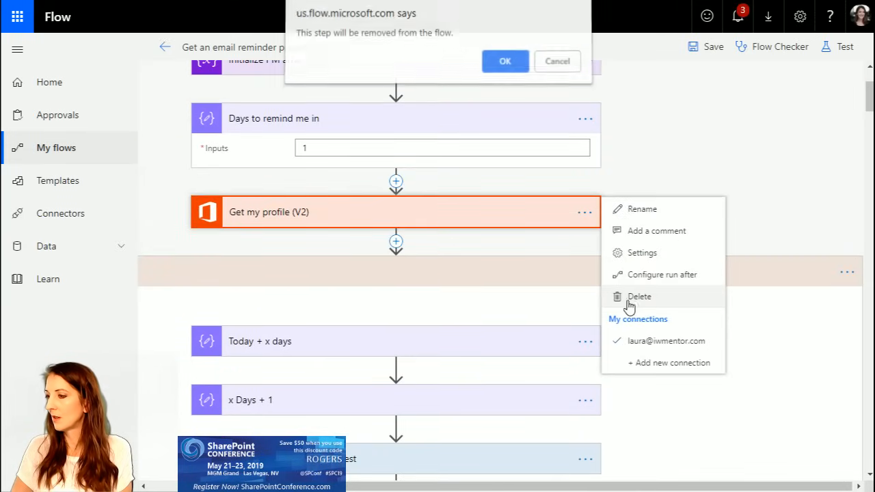
left_click(503, 65)
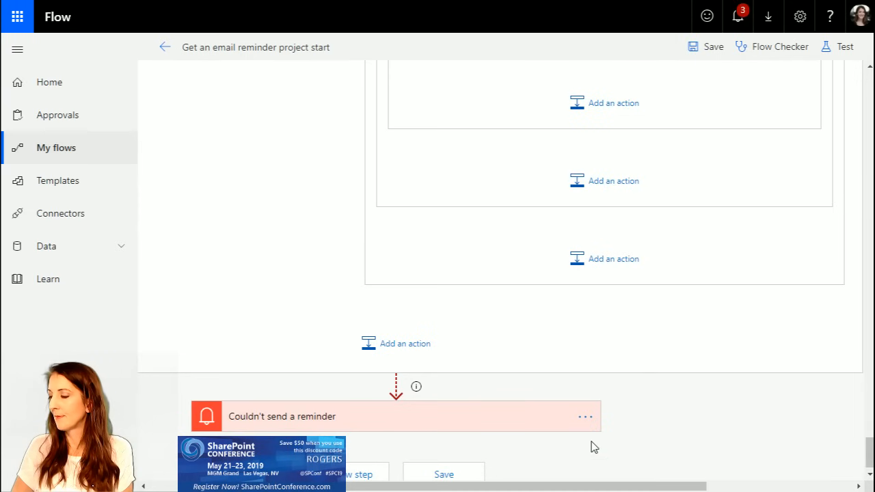
Step: Collapse "Send an email" and review the Condition expression and the output selected for "Apply to each"
left_click_drag(868, 452, 869, 136)
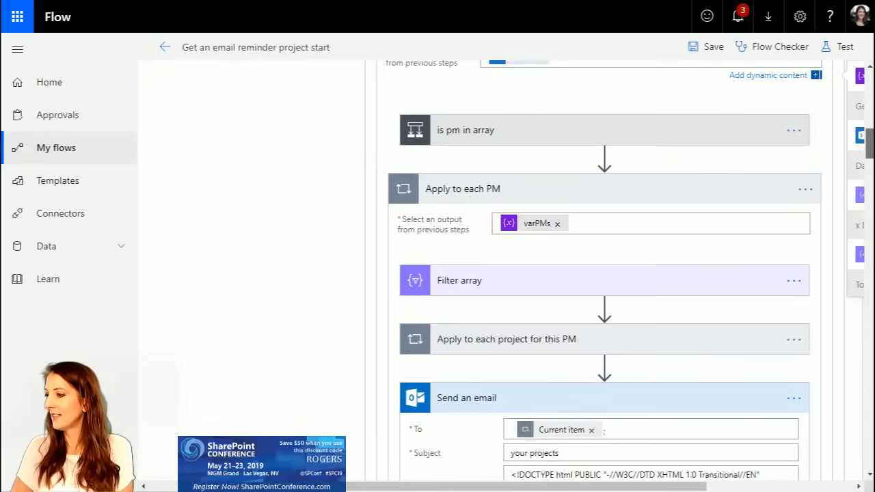
left_click(553, 403)
scroll(608, 357, "up", 3)
scroll(608, 355, "up", 3)
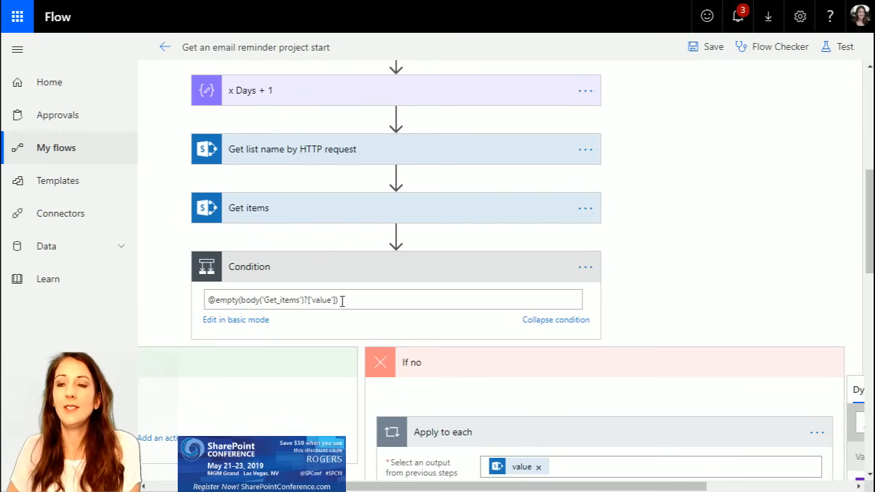
left_click_drag(438, 489, 444, 490)
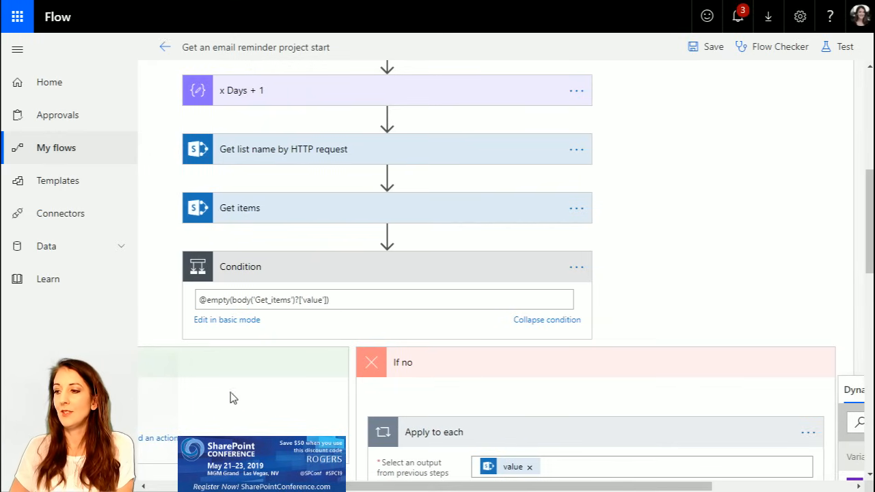
left_click_drag(321, 488, 415, 490)
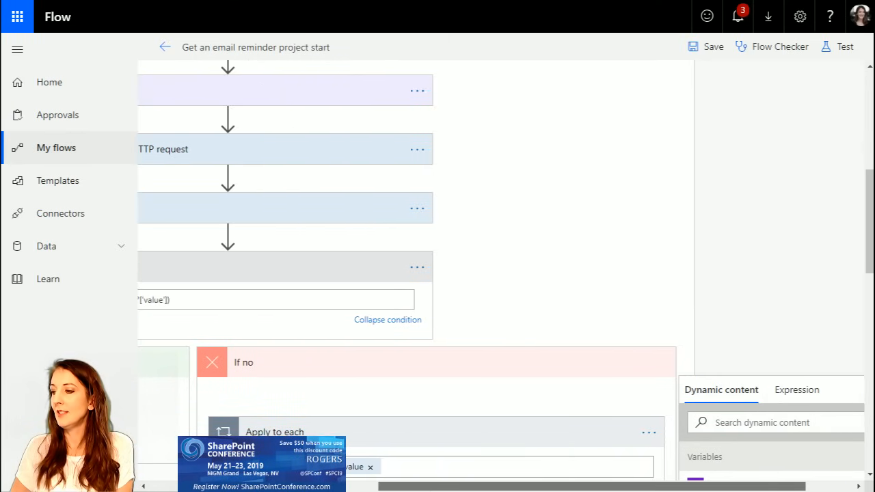
scroll(646, 447, "down", 2)
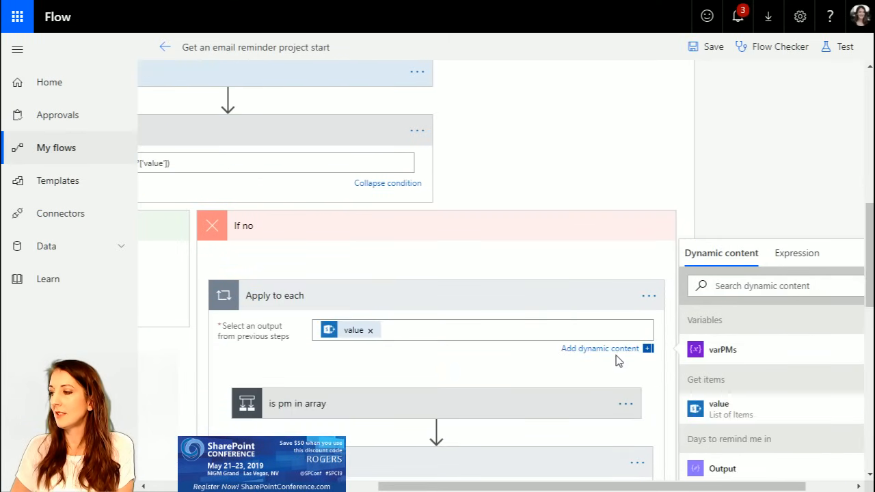
left_click(618, 363)
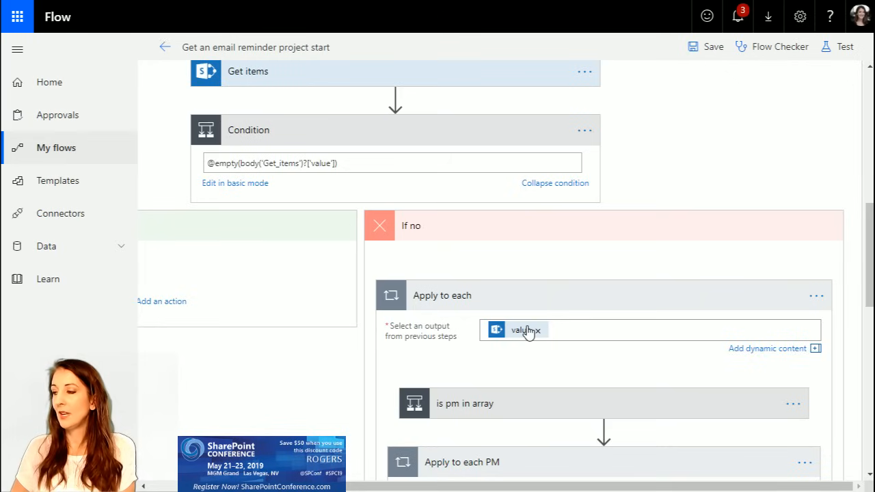
mouse_move(529, 333)
Step: Examine the actions inside "Apply to each PM", expanding "Apply to each project for this PM" and "Filter array"
scroll(592, 361, "down", 1)
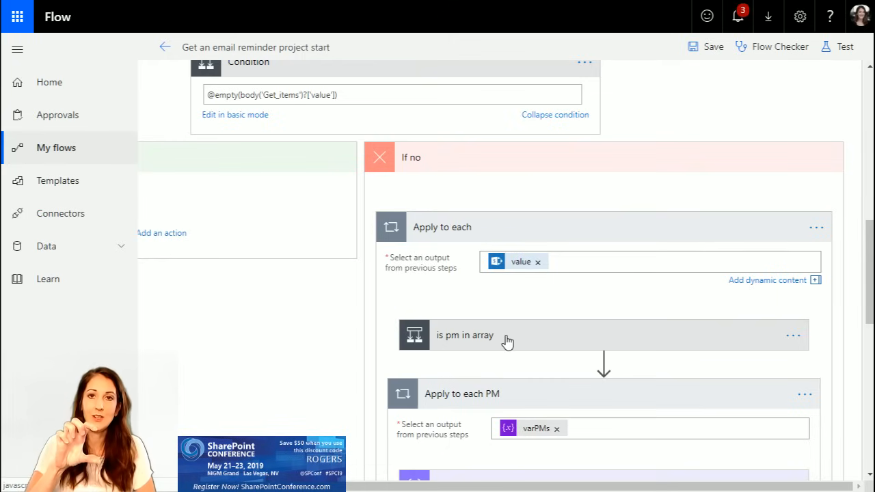
scroll(508, 342, "down", 2)
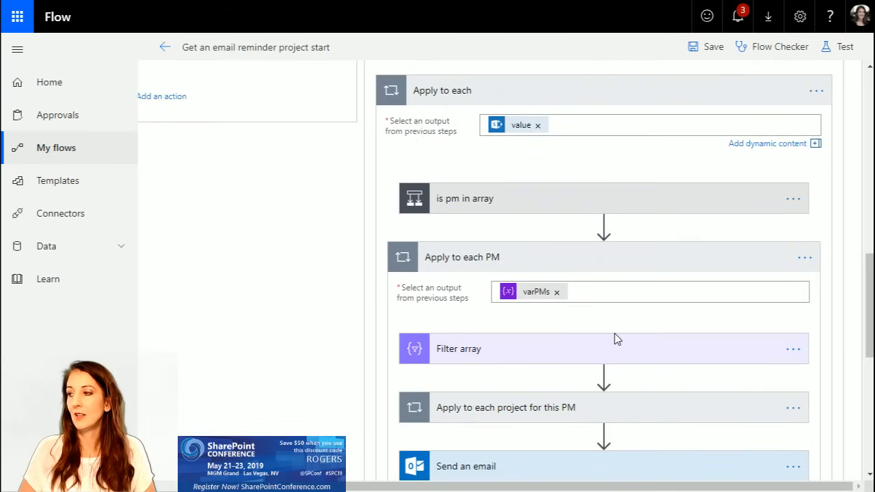
scroll(596, 342, "down", 1)
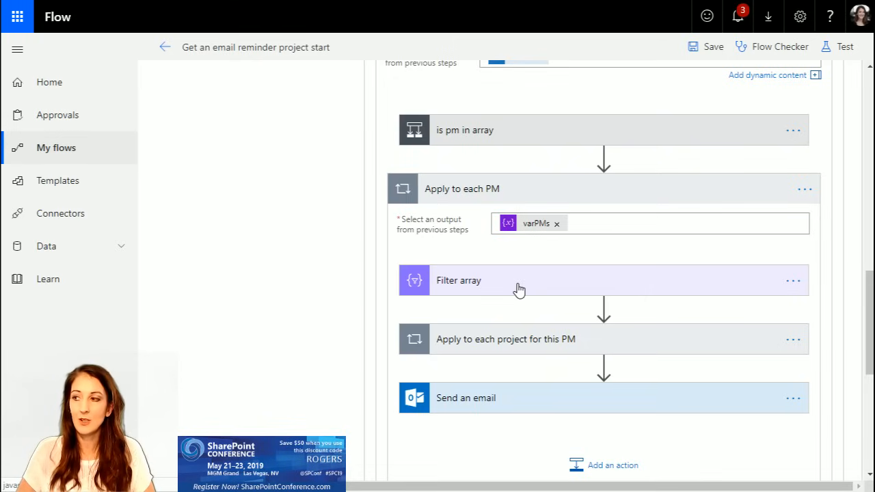
left_click(509, 346)
scroll(689, 397, "down", 2)
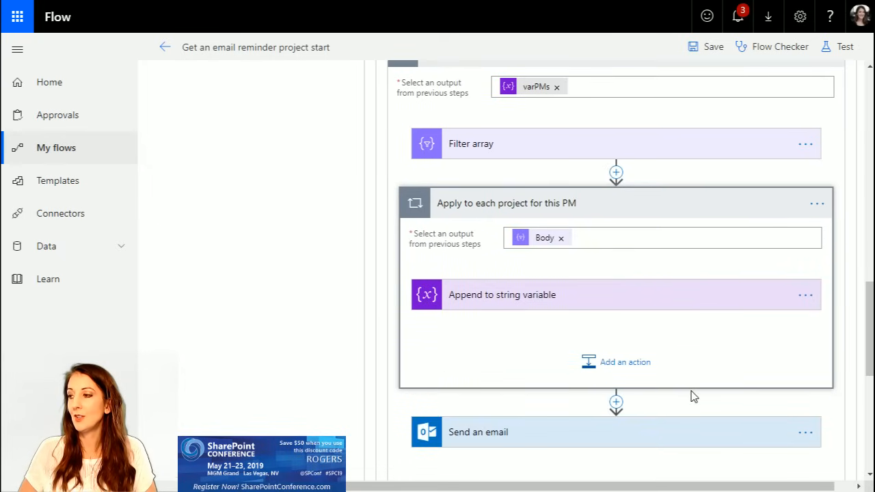
left_click(494, 145)
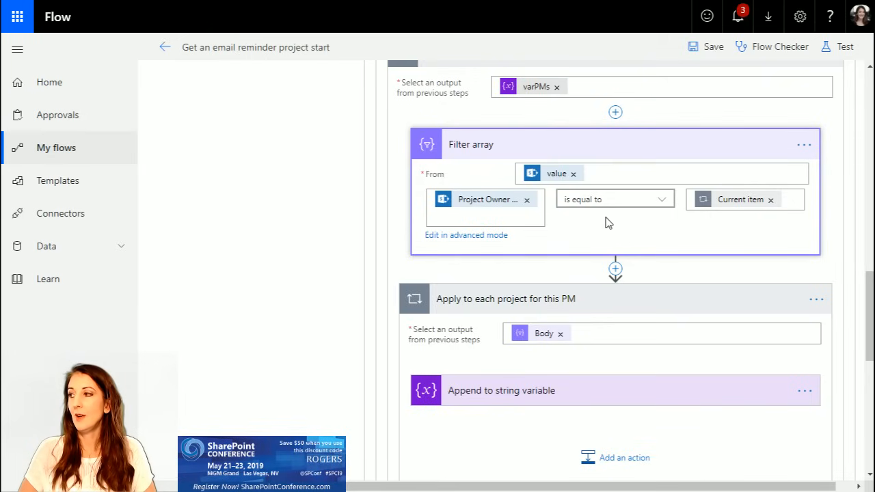
scroll(547, 297, "down", 1)
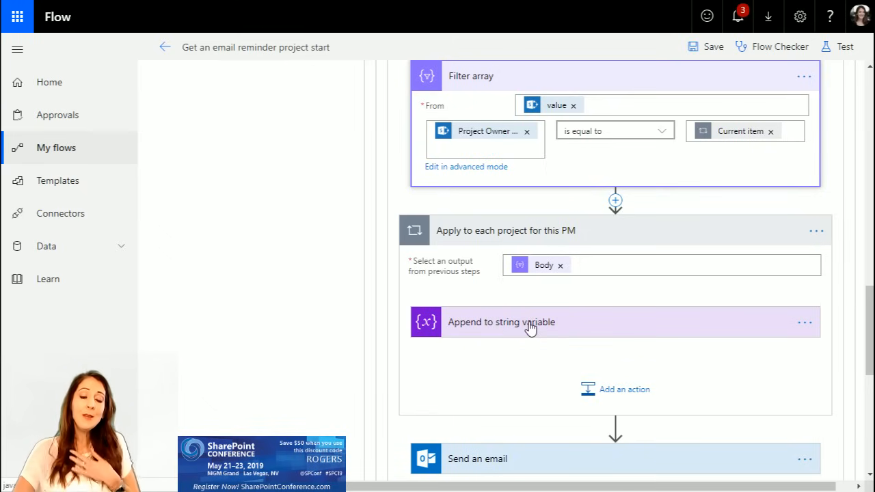
scroll(531, 329, "down", 2)
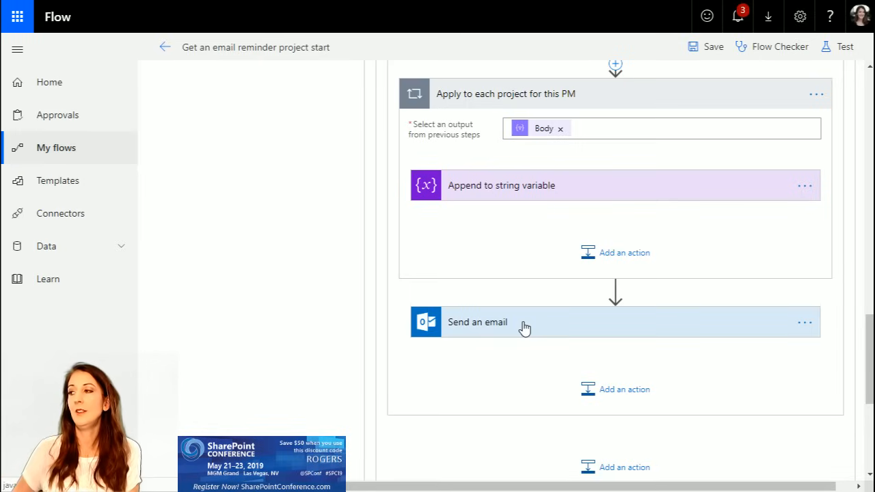
Step: Save the flow and test it using data from the most recent previous run
left_click(701, 48)
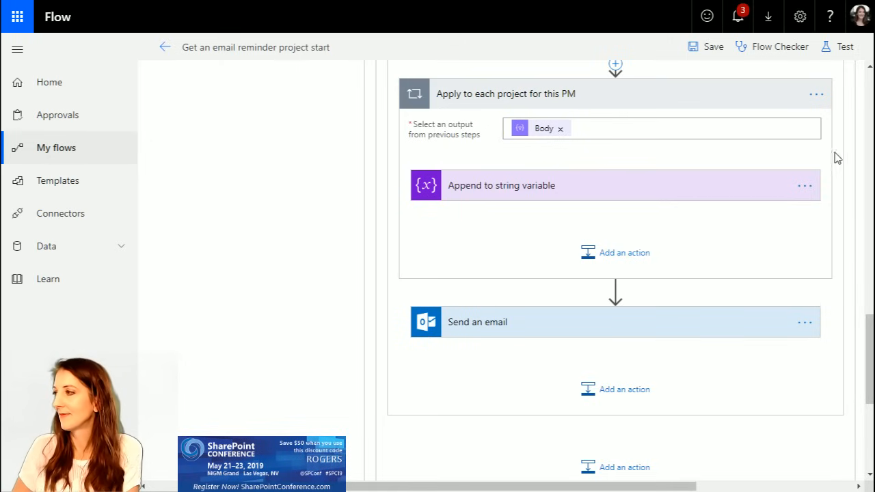
scroll(871, 327, "up", 1)
left_click(839, 46)
left_click(662, 108)
left_click(667, 145)
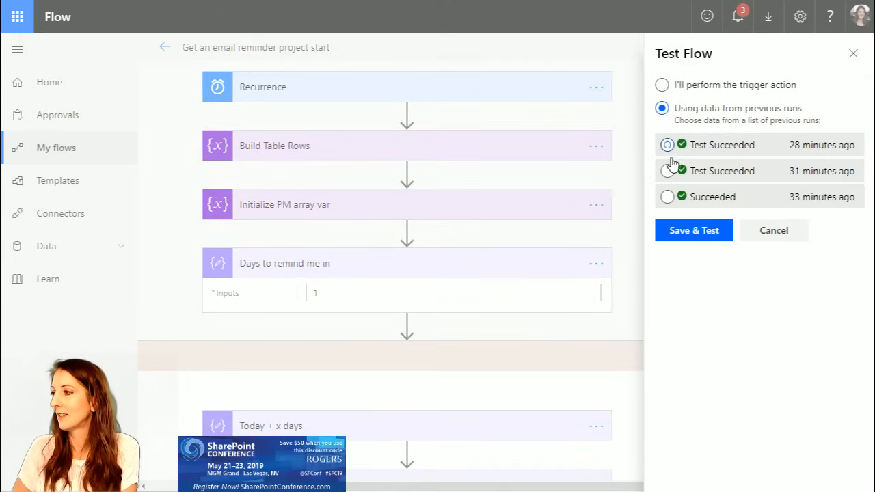
left_click(701, 236)
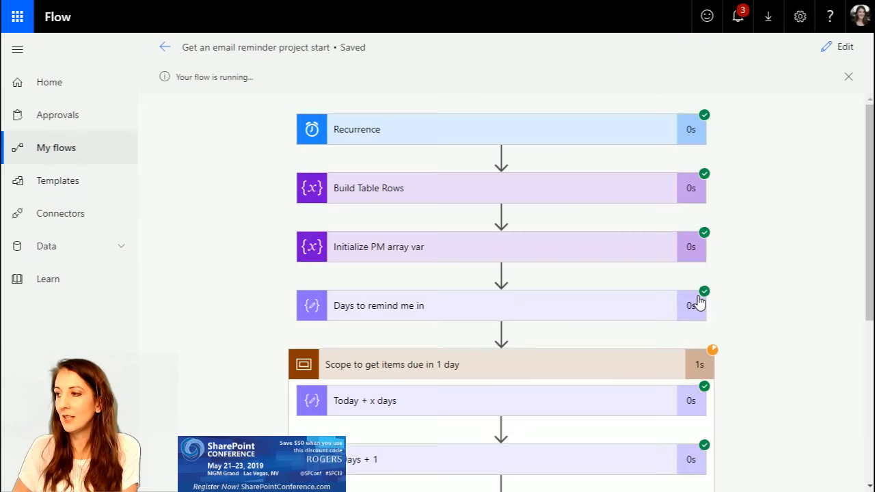
scroll(773, 327, "down", 3)
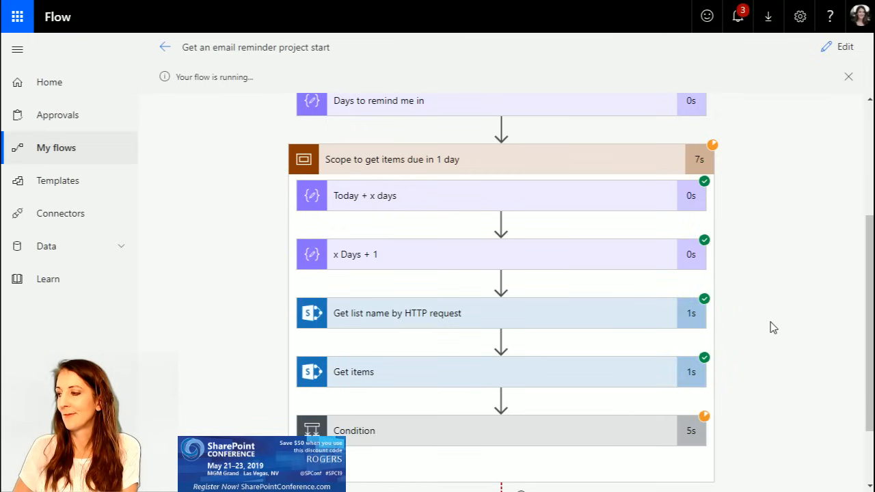
Step: Review the running test, expanding "Get items" to inspect its output body and "Condition" to see its "If no" branch
scroll(773, 327, "down", 1)
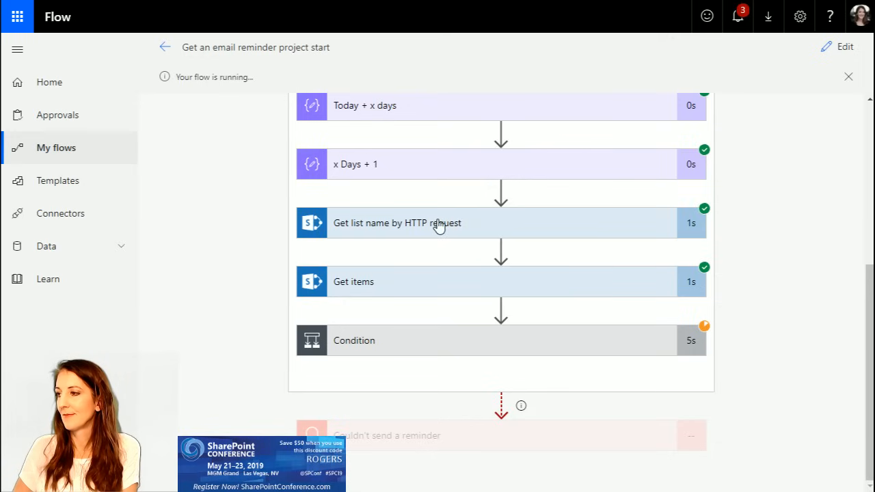
left_click(525, 289)
scroll(631, 308, "down", 6)
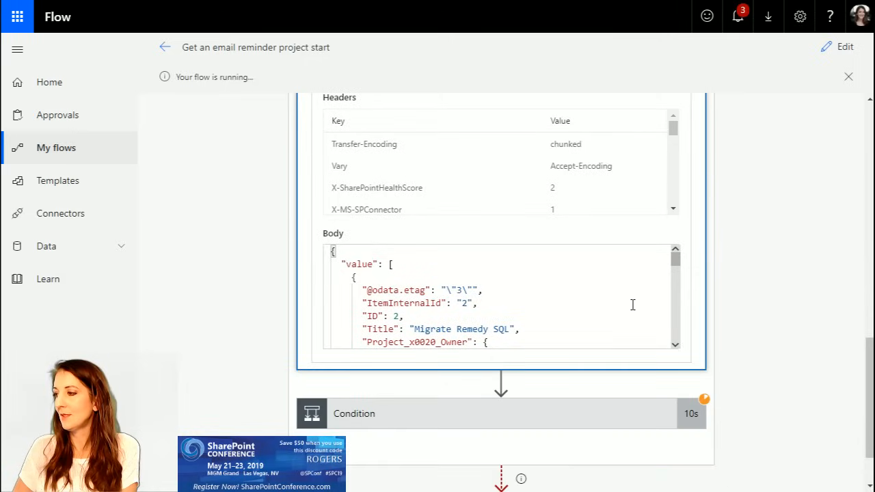
scroll(756, 355, "down", 1)
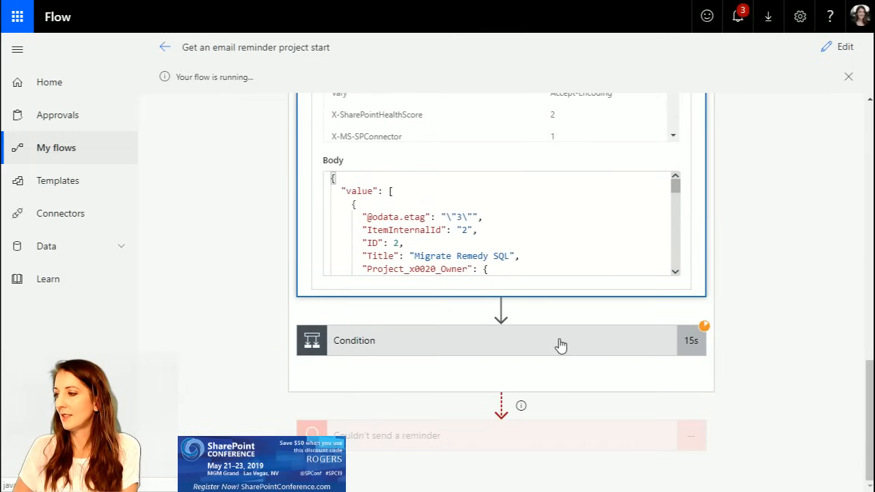
left_click(583, 342)
scroll(722, 342, "down", 3)
left_click_drag(620, 487, 791, 474)
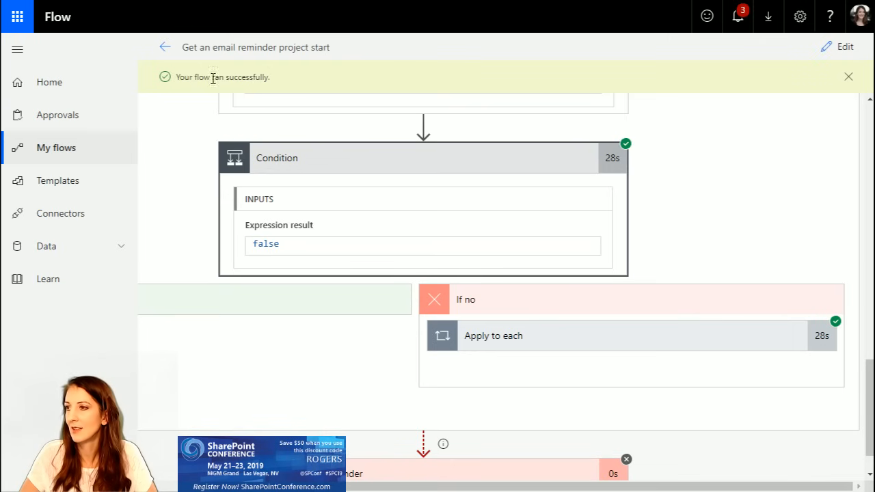
Step: Reopen the flow for editing and expand "Condition", "Apply to each" and "Apply to each PM" to reach the email actions
left_click(165, 47)
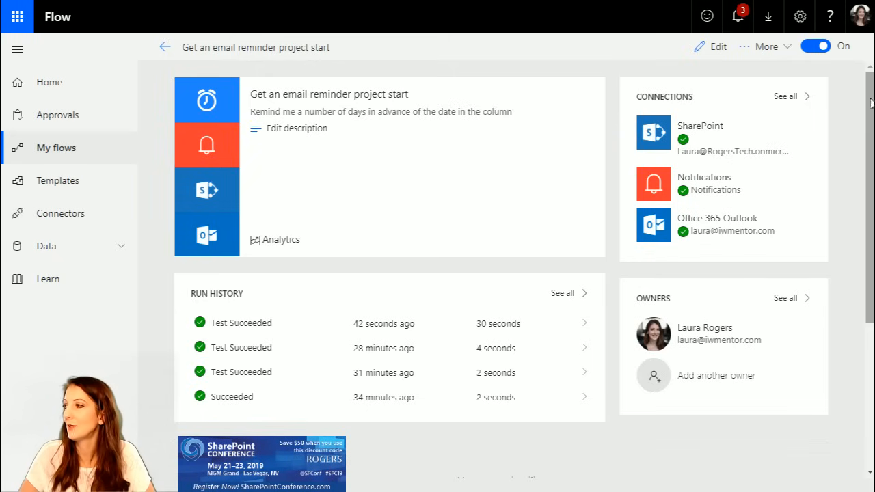
left_click(715, 46)
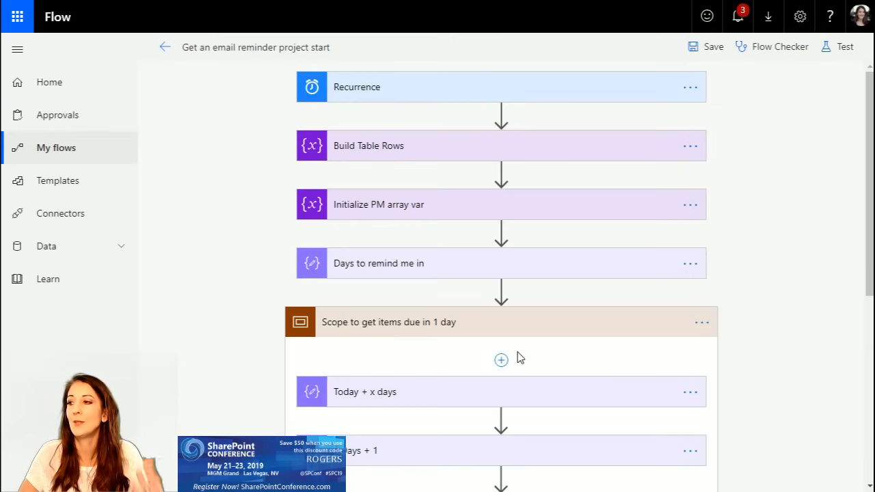
scroll(705, 328, "down", 5)
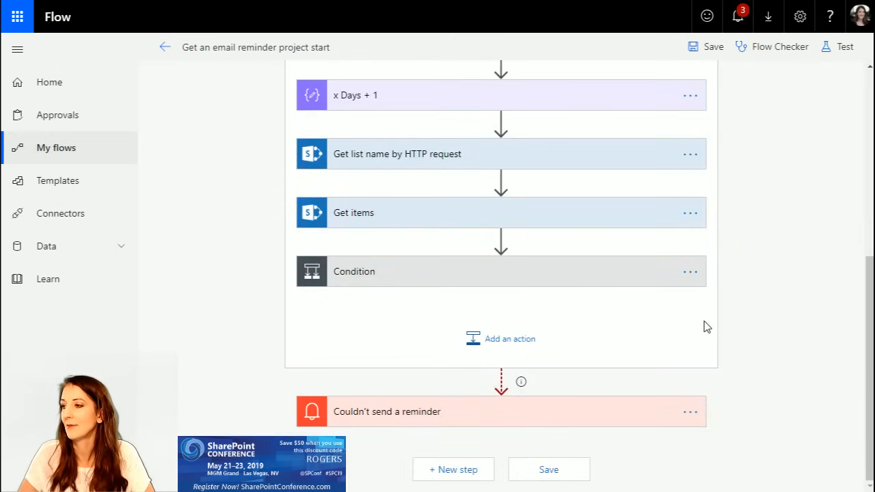
left_click(389, 275)
left_click_drag(590, 479, 686, 442)
scroll(642, 317, "down", 4)
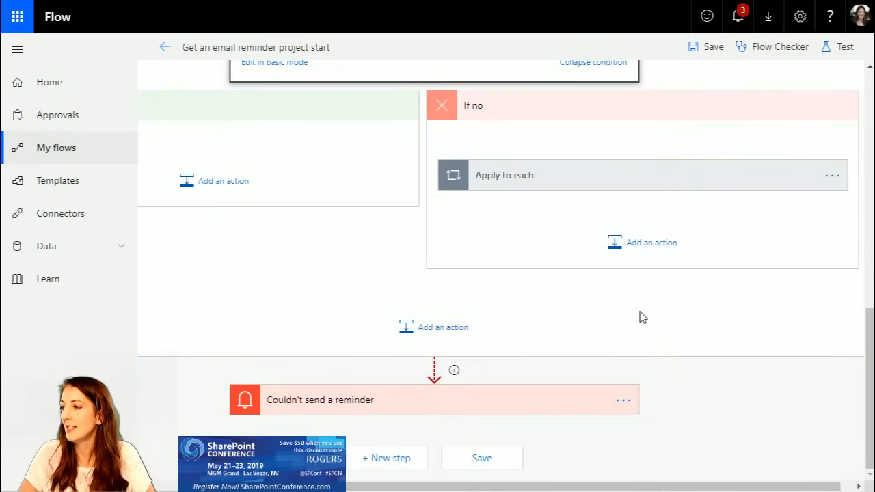
left_click(588, 177)
scroll(560, 313, "down", 3)
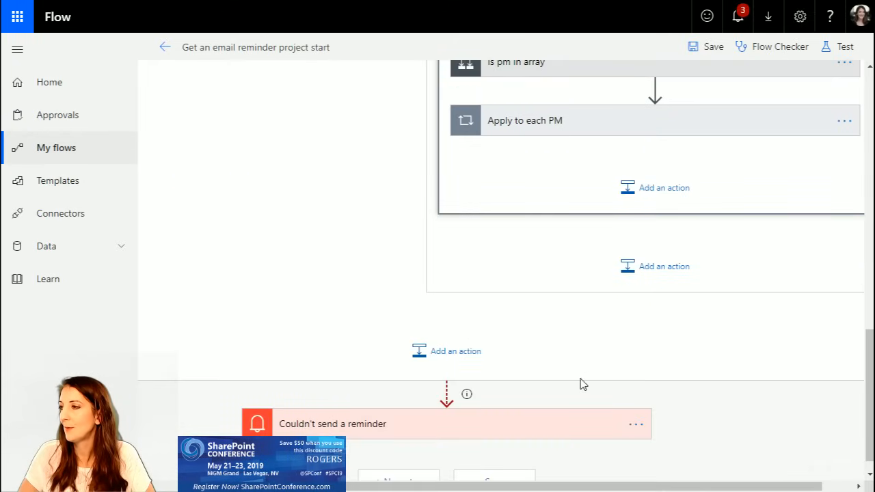
left_click(561, 126)
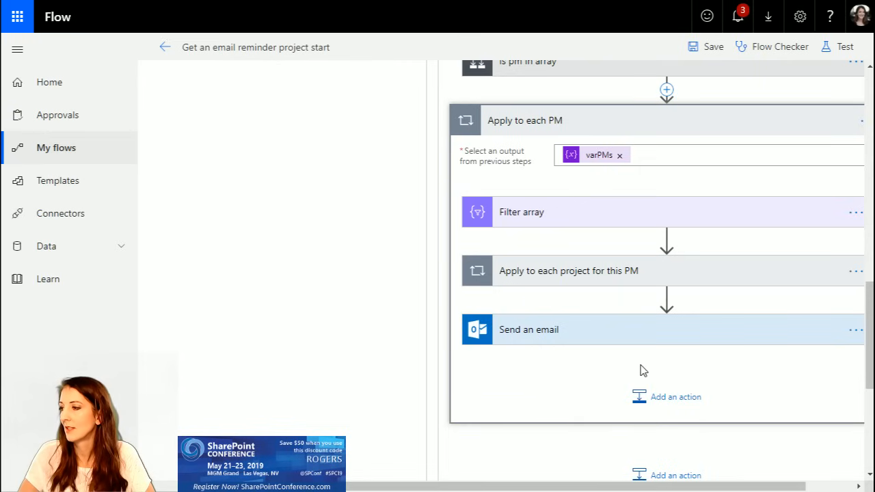
Step: Add a "Set variable" action after "Send an email" inside "Apply to each PM"
left_click(662, 400)
type("cR")
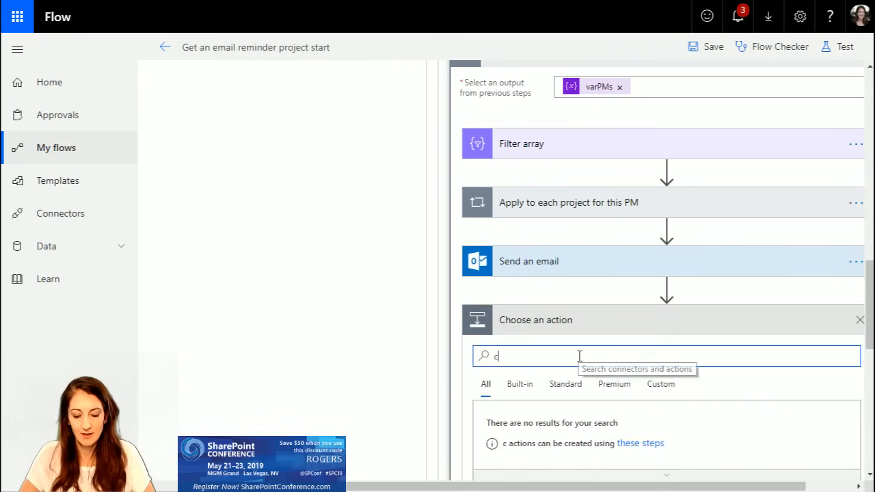
key("BackSpace")
key("BackSpace")
type("VAR")
scroll(571, 359, "down", 6)
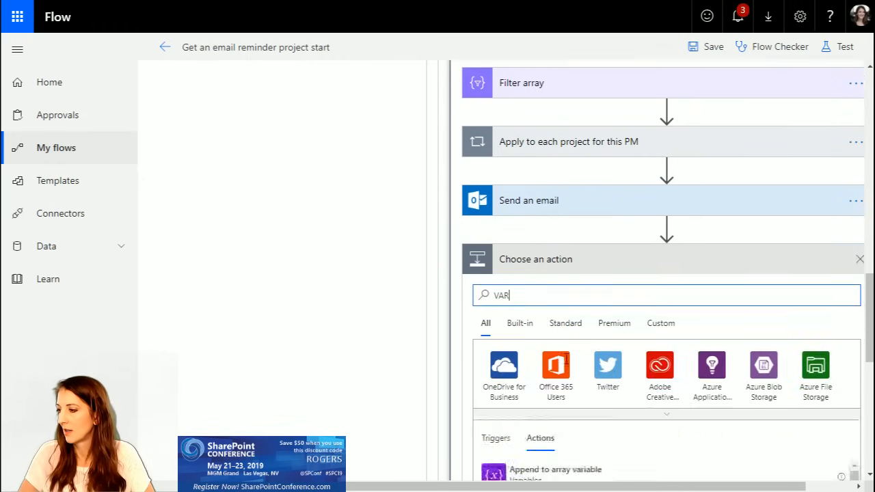
scroll(565, 365, "up", 1)
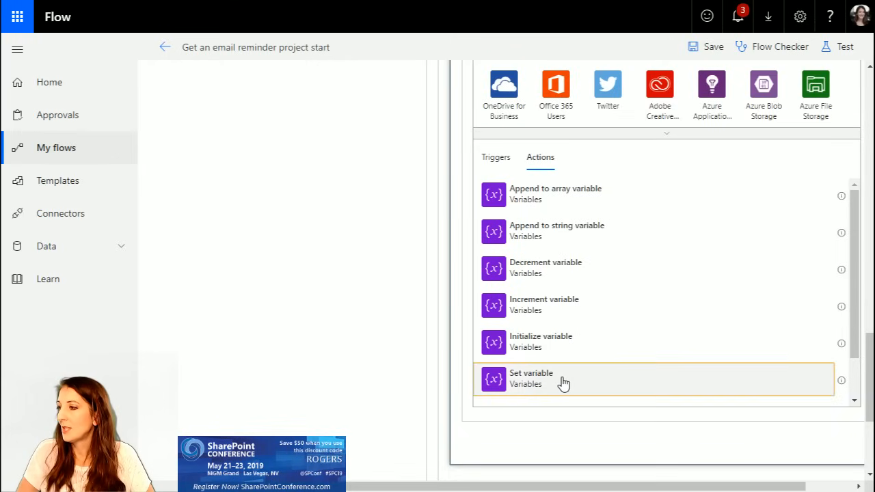
left_click(562, 381)
Step: Configure "Set variable" to reset TableRows to a blank value and save the flow
left_click(631, 299)
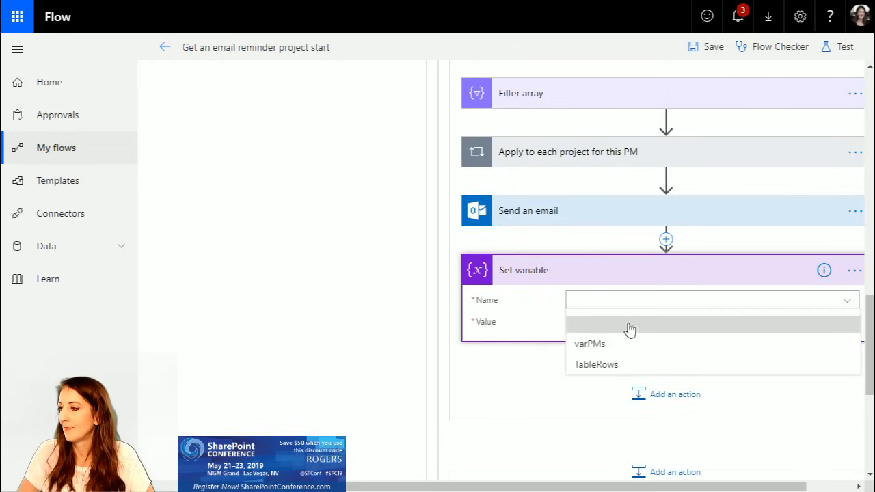
left_click(623, 348)
left_click(622, 305)
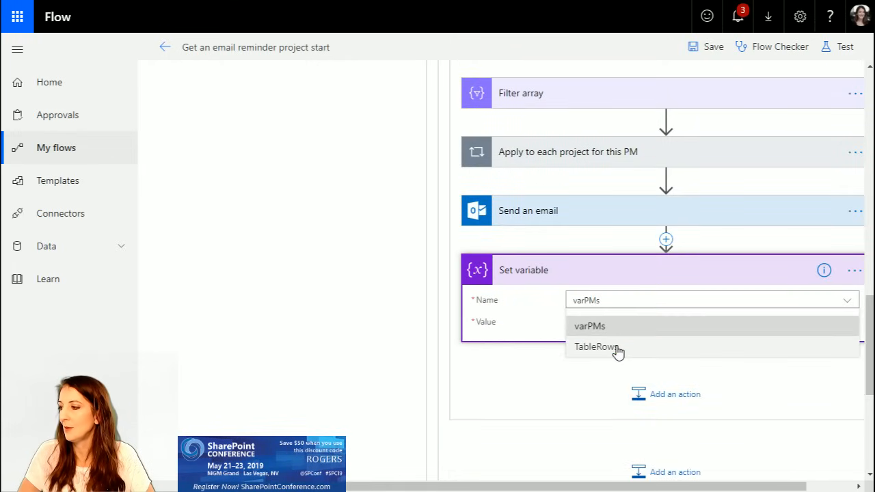
left_click(618, 349)
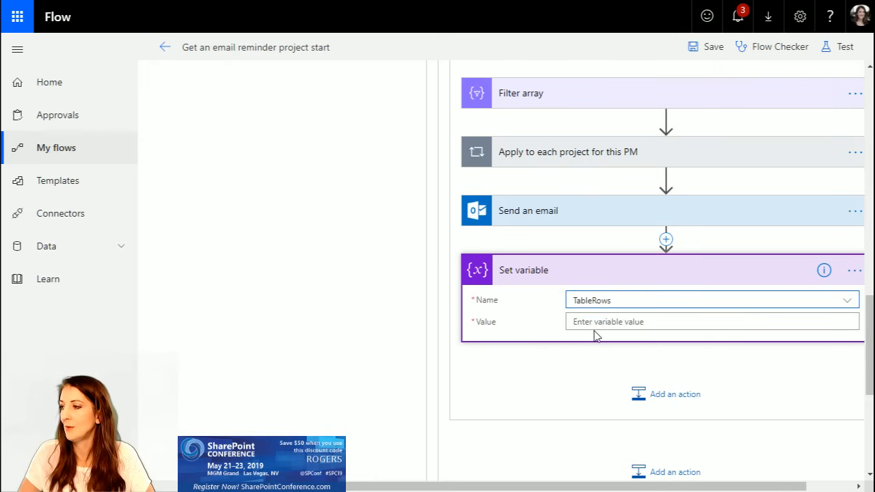
left_click(599, 322)
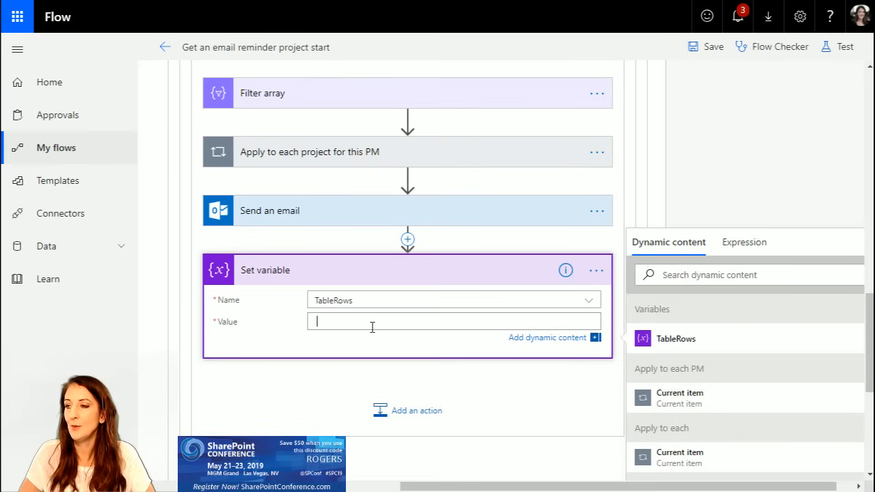
left_click(705, 49)
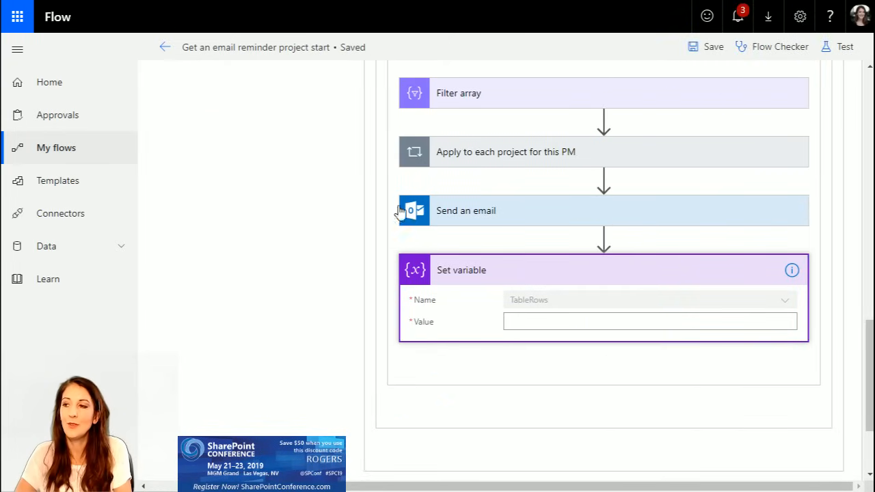
Step: Replace the recipient of "Send an email" with the Current item from "Apply to each PM"
left_click(522, 213)
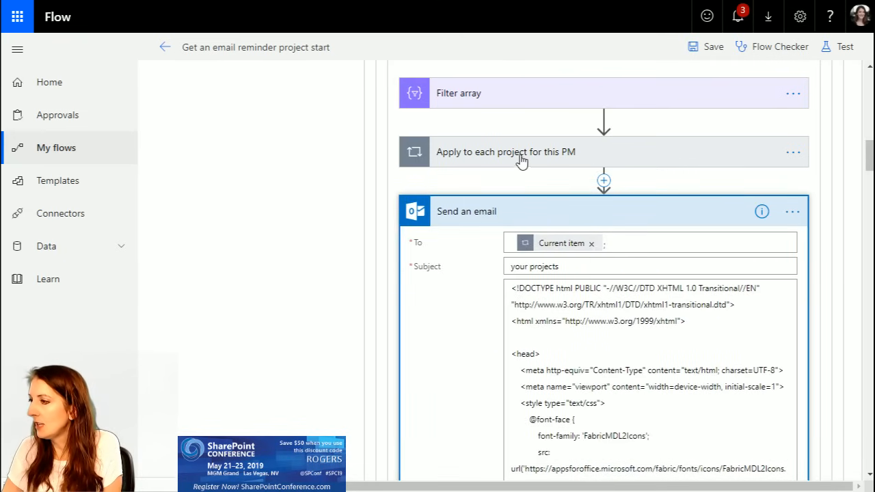
scroll(524, 158, "up", 2)
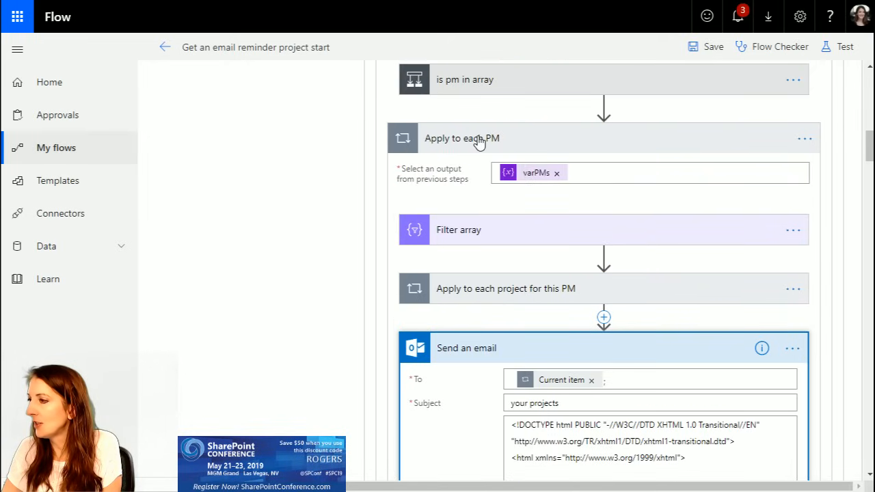
left_click(593, 383)
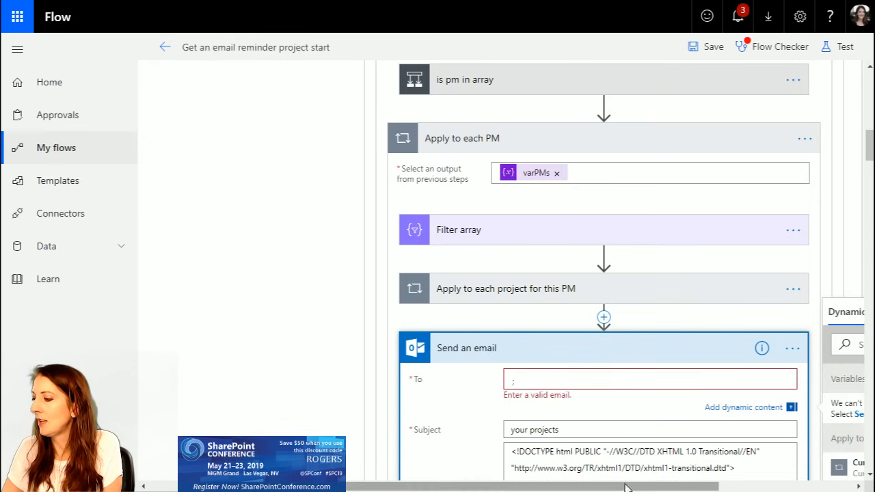
left_click_drag(625, 488, 761, 486)
left_click(817, 383)
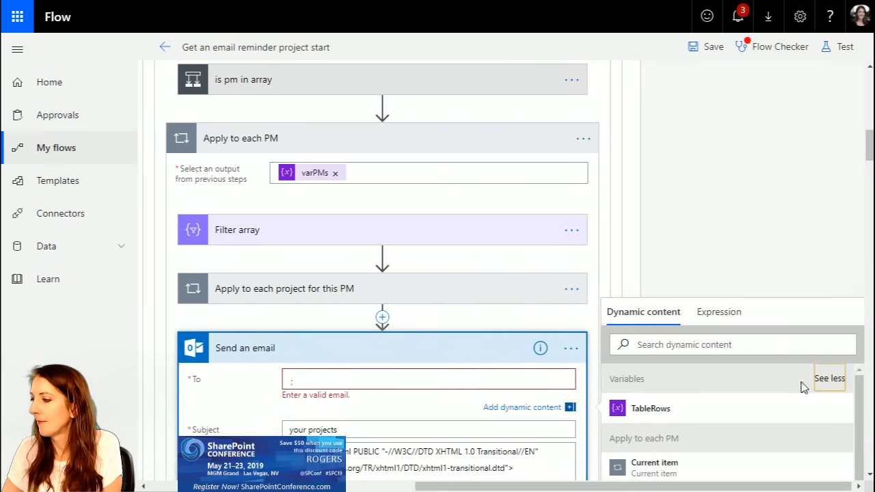
scroll(684, 424, "down", 3)
scroll(698, 424, "up", 1)
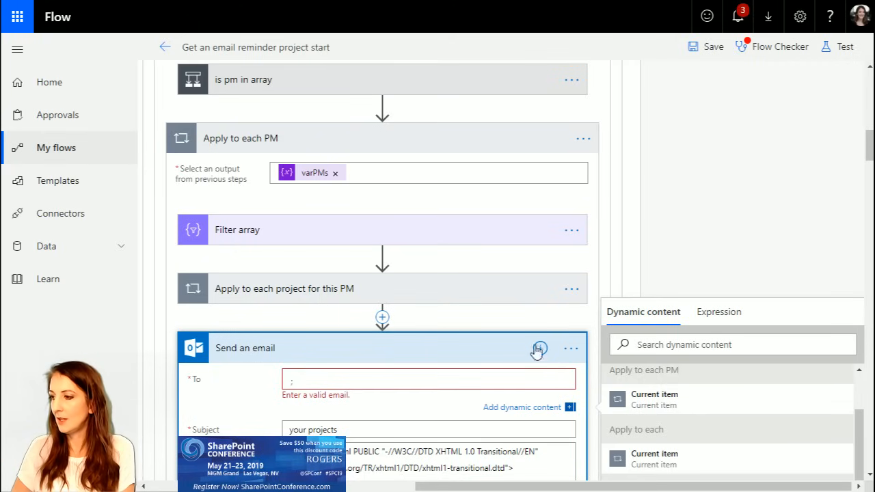
left_click(677, 404)
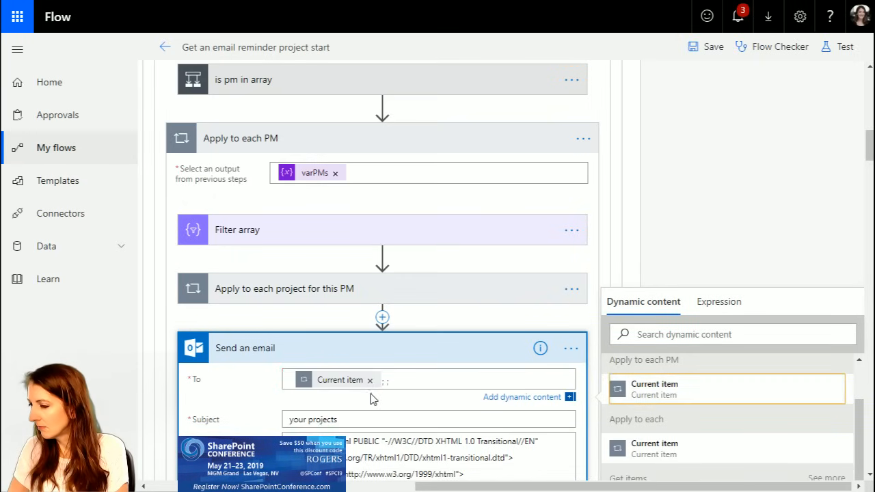
mouse_move(340, 385)
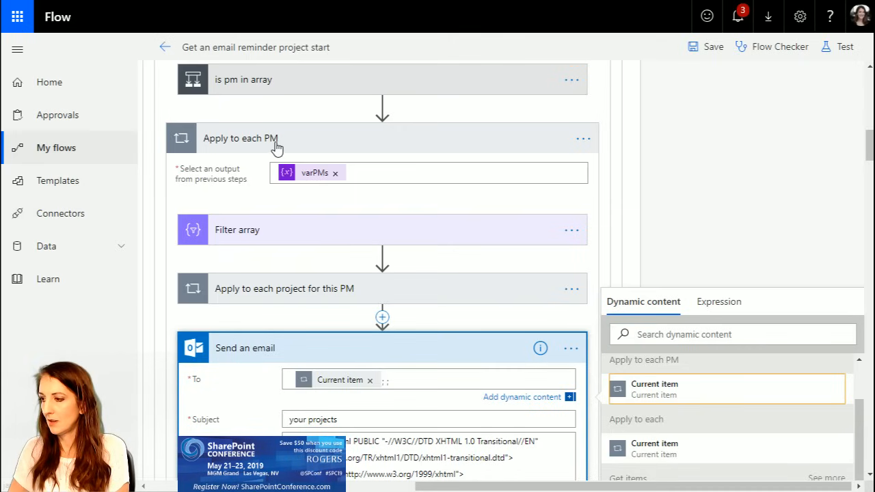
Step: Save the flow and test it again with data from the most recent successful test run
left_click(715, 51)
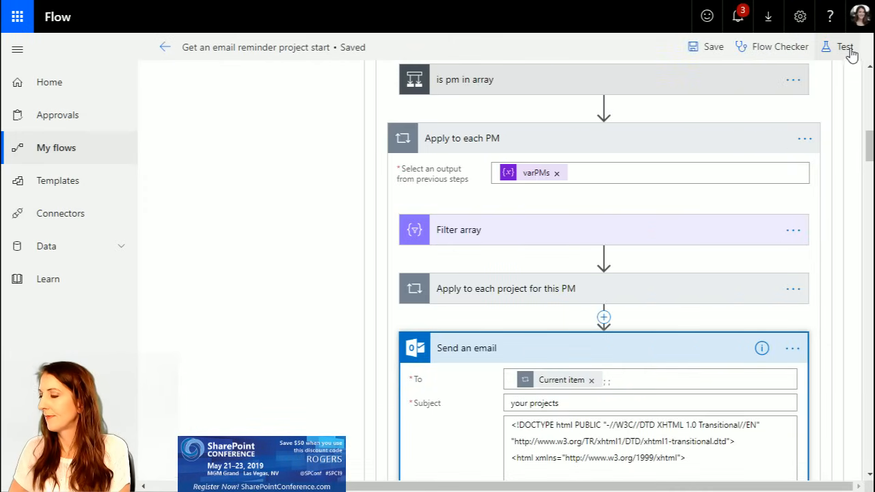
left_click(846, 49)
left_click(662, 110)
left_click(667, 145)
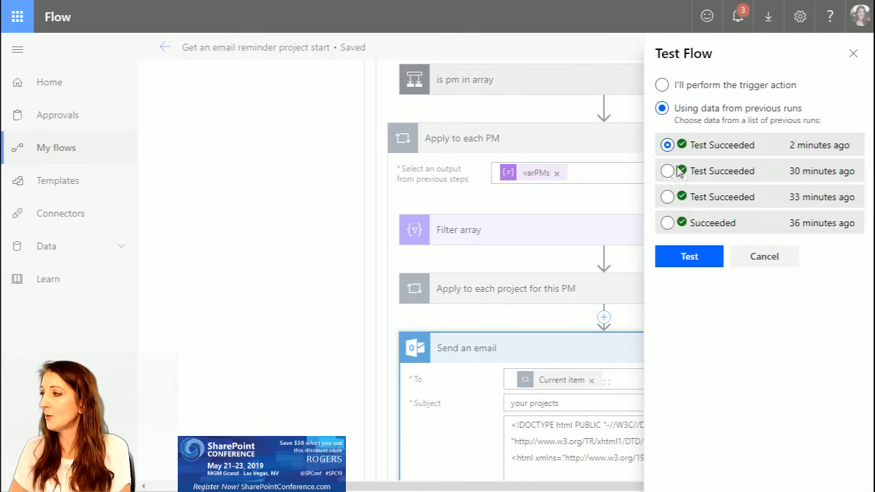
left_click(691, 257)
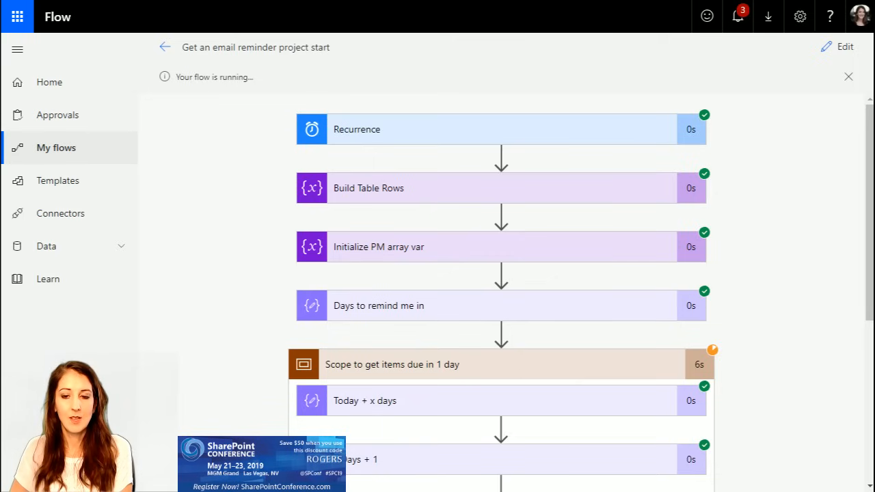
Step: Expand "Condition" and the "Apply to each" loop in its "If no" branch to inspect the running test
scroll(650, 374, "down", 4)
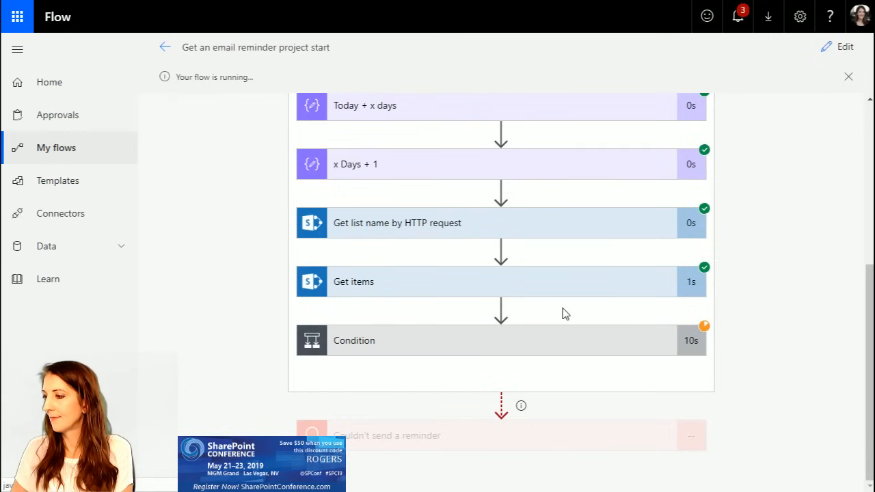
left_click(419, 340)
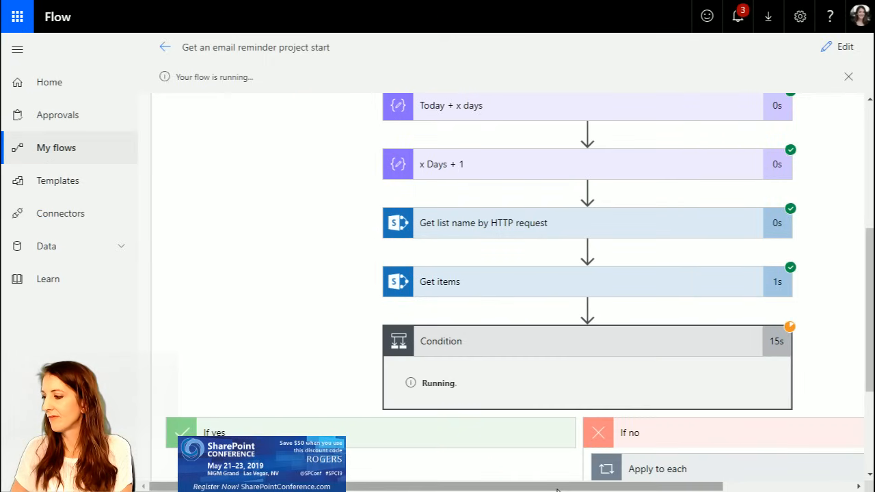
scroll(746, 370, "right", 1)
scroll(746, 369, "down", 1)
scroll(746, 369, "down", 2)
left_click(688, 285)
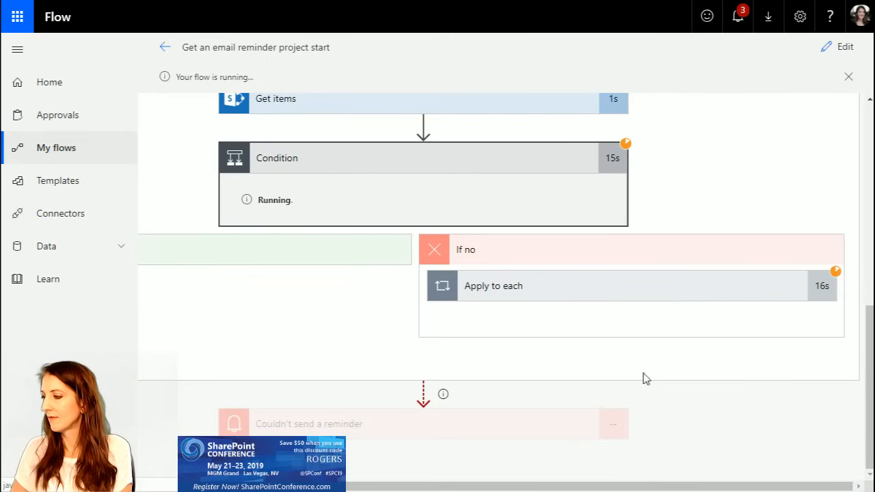
left_click_drag(632, 487, 733, 486)
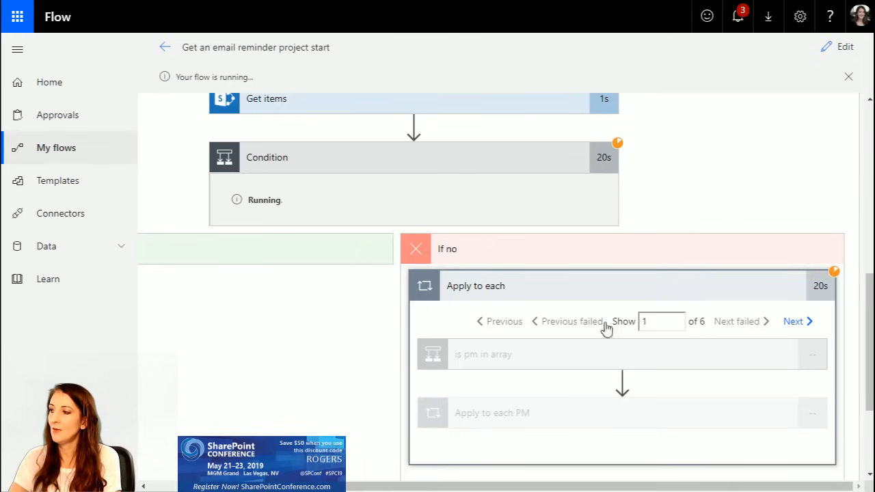
Step: Step through the "Apply to each" iterations up to the sixth and check the actions inside
left_click(792, 324)
left_click(792, 324)
left_click(793, 325)
left_click(795, 324)
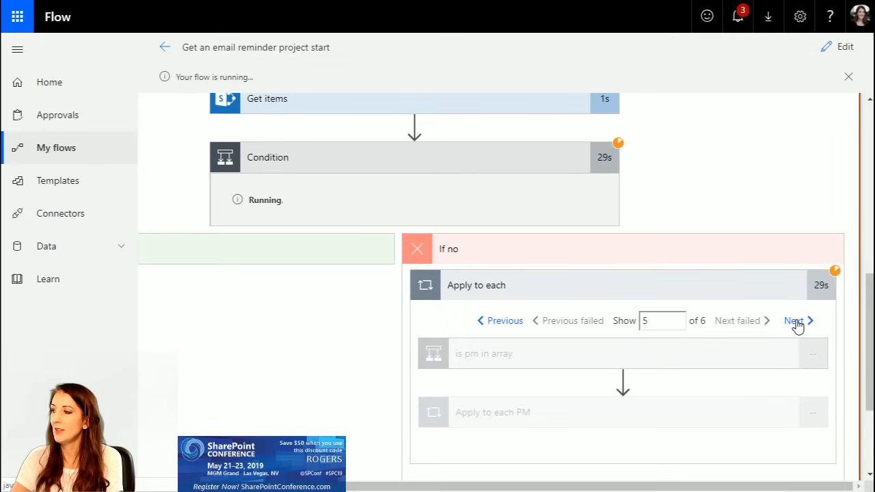
left_click(787, 324)
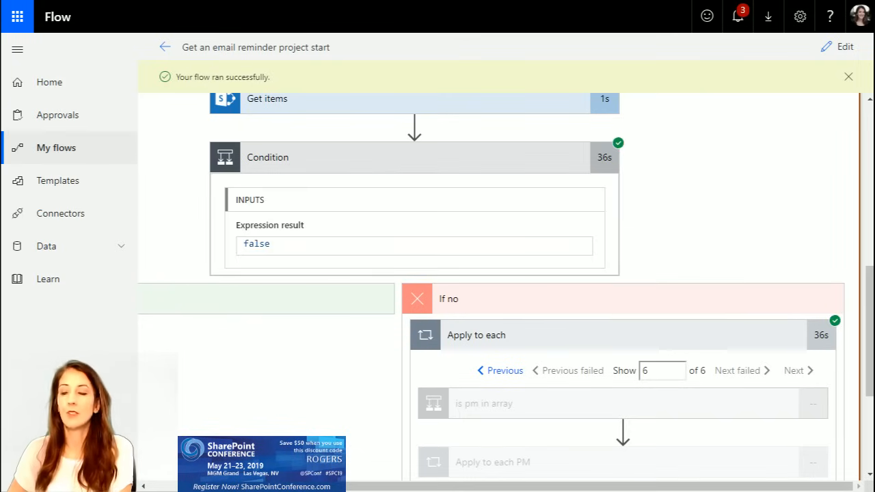
scroll(710, 395, "down", 3)
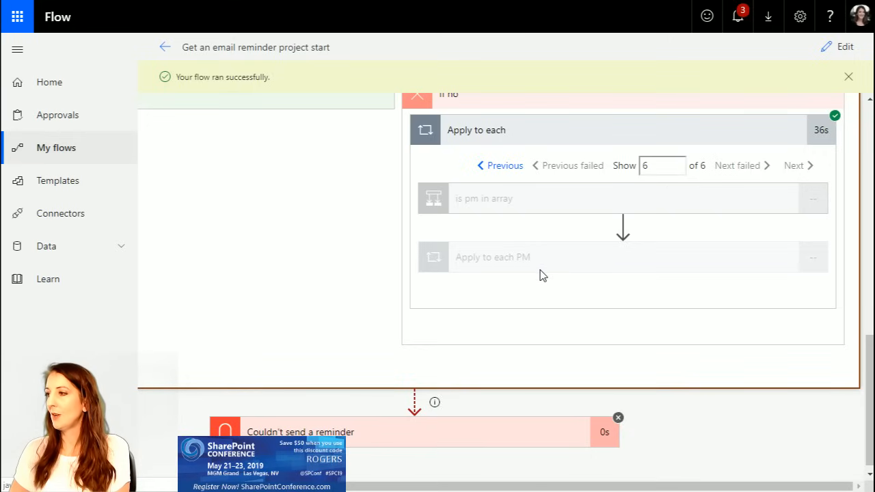
Step: Go back to the fourth iteration of "Apply to each" and expand "is pm in array" to check its expression result
scroll(540, 275, "up", 2)
scroll(383, 260, "up", 2)
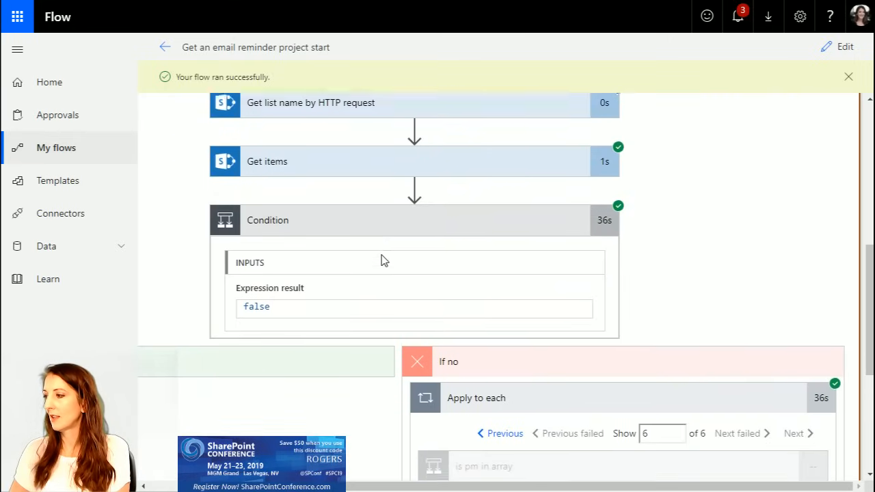
scroll(382, 259, "down", 2)
left_click(504, 303)
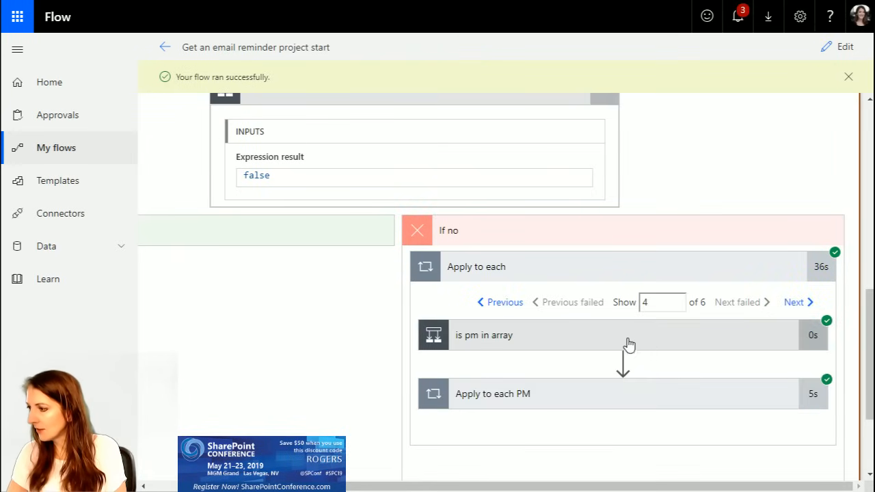
left_click(610, 336)
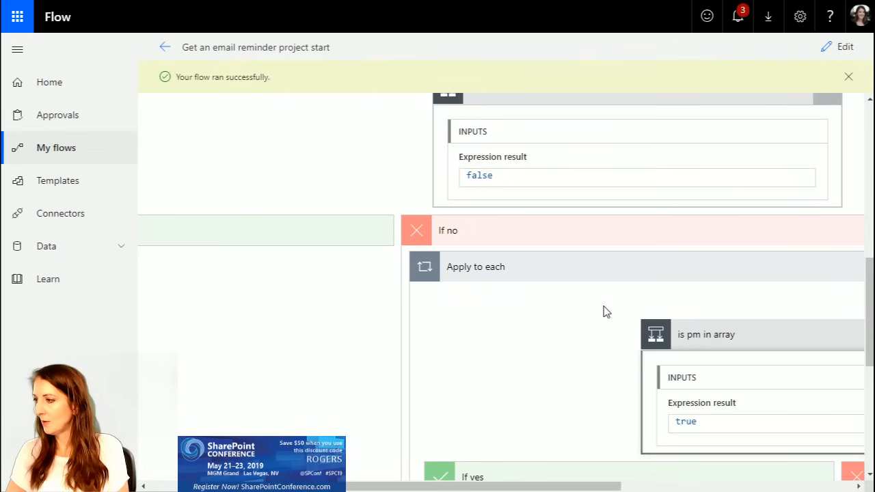
left_click_drag(618, 487, 788, 489)
scroll(740, 464, "down", 3)
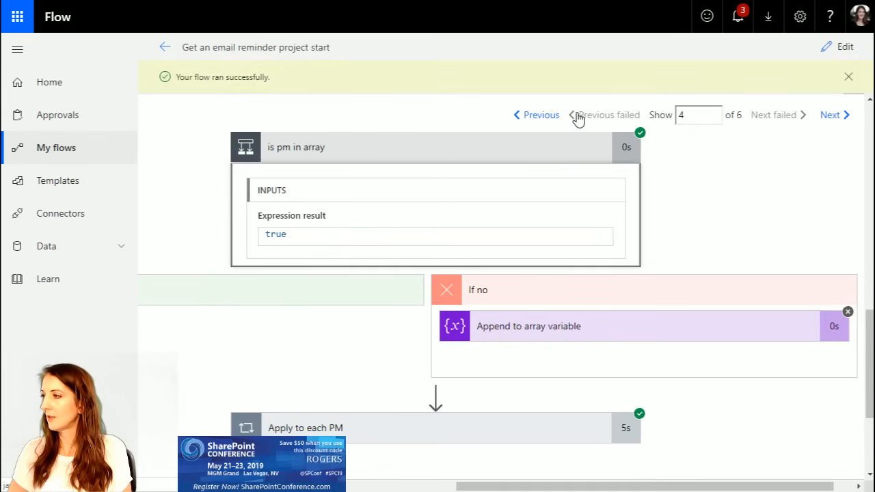
Step: Return to the first "Apply to each" iteration and expand "Append to array variable" to check the value added to varPMs
left_click(543, 116)
left_click(543, 116)
left_click(544, 117)
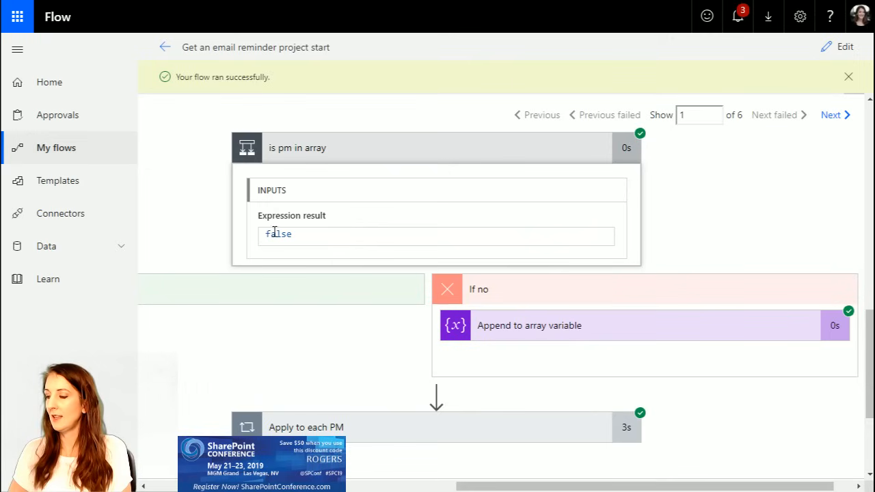
left_click(547, 332)
scroll(592, 404, "down", 3)
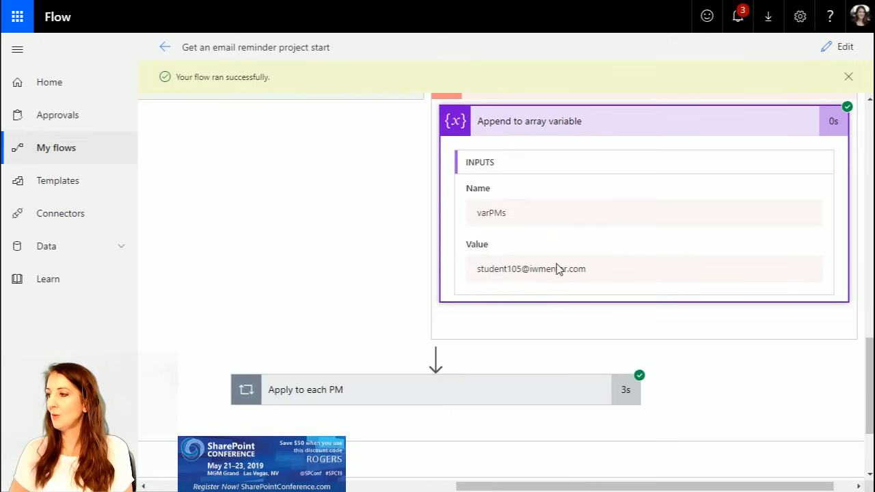
scroll(550, 270, "up", 6)
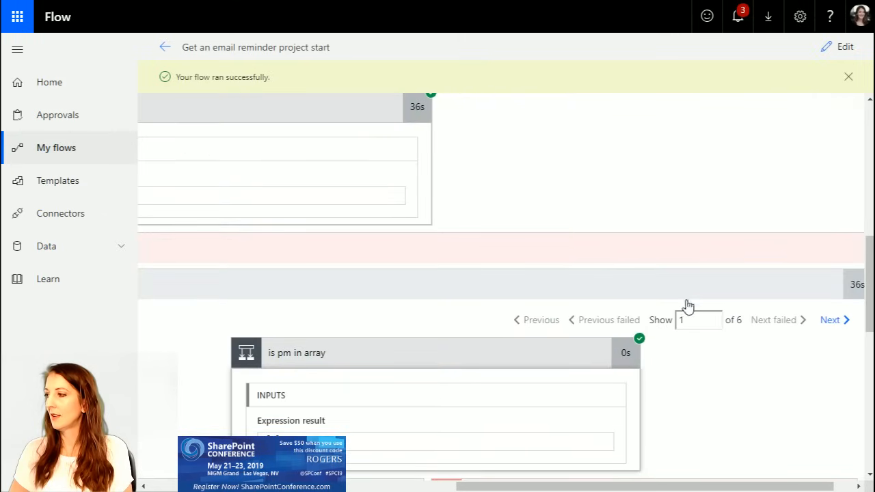
Step: Move to the second "Apply to each" iteration and check the condition result and the value appended to varPMs
left_click(831, 320)
scroll(693, 391, "down", 3)
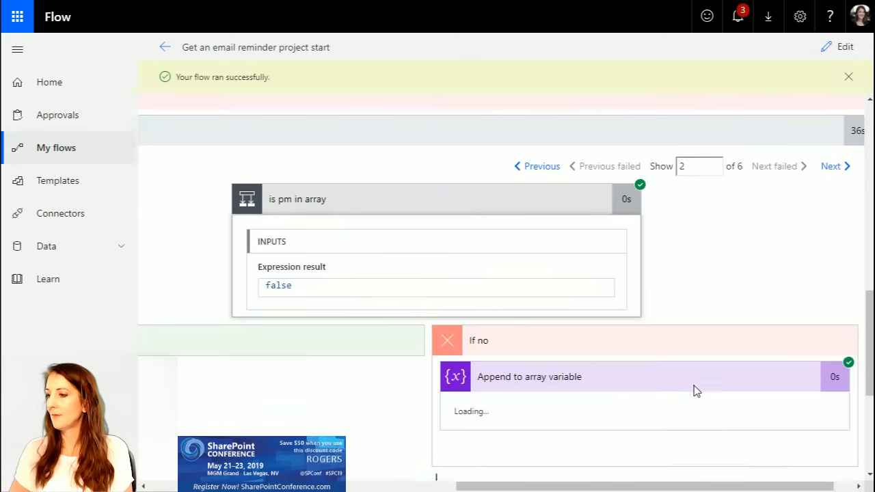
scroll(610, 368, "down", 3)
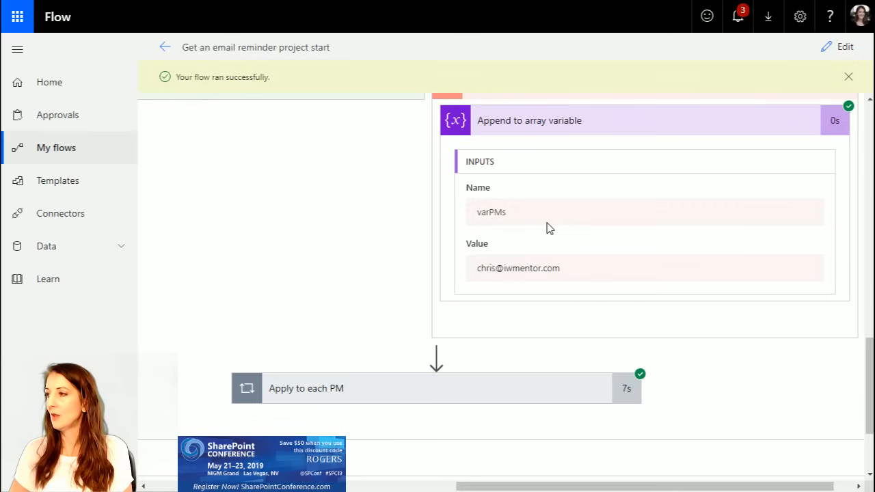
scroll(547, 228, "up", 1)
scroll(661, 315, "up", 4)
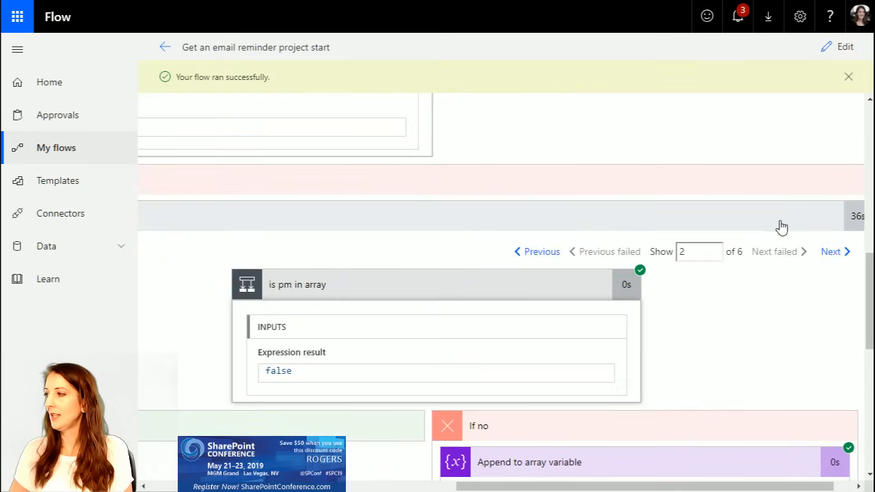
Step: Advance to the fourth "Apply to each" iteration and expand "Apply to each PM" to review the actions inside
left_click(829, 253)
left_click(829, 253)
scroll(720, 333, "down", 3)
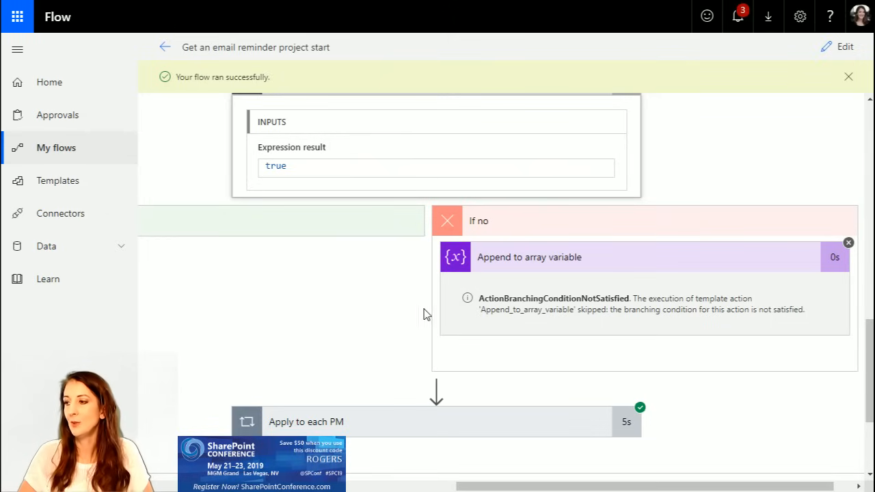
left_click(419, 415)
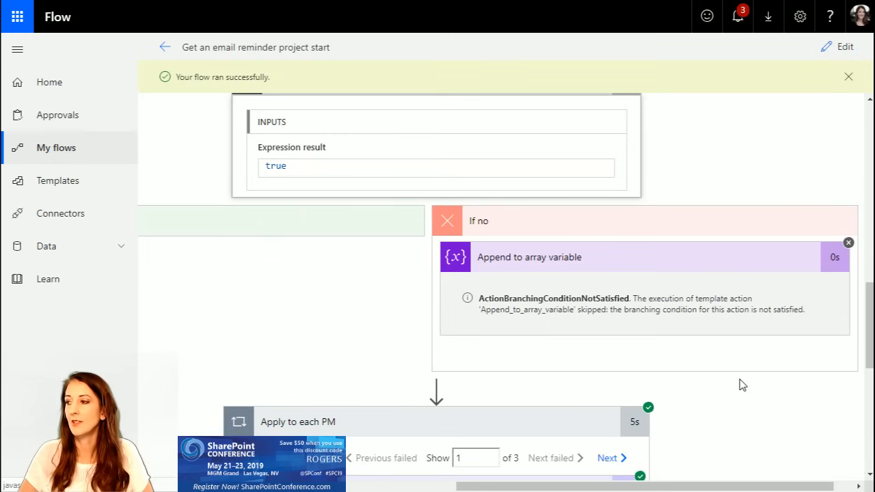
scroll(729, 424, "down", 2)
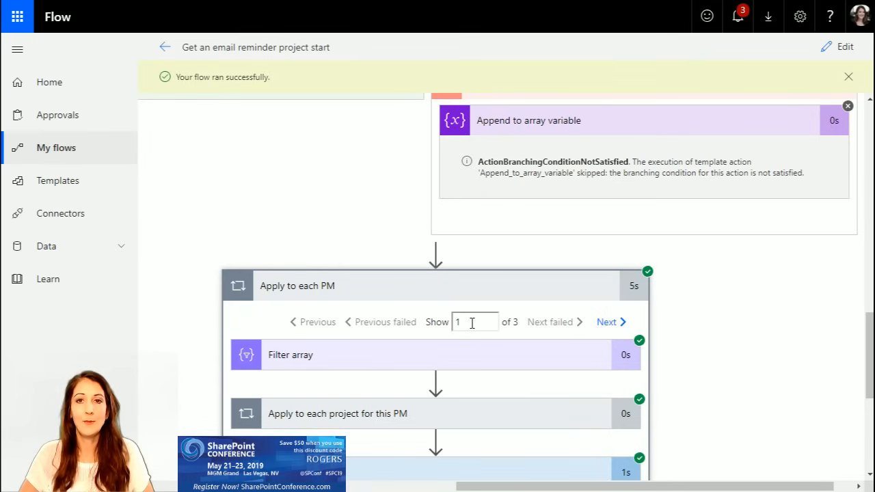
scroll(691, 349, "down", 3)
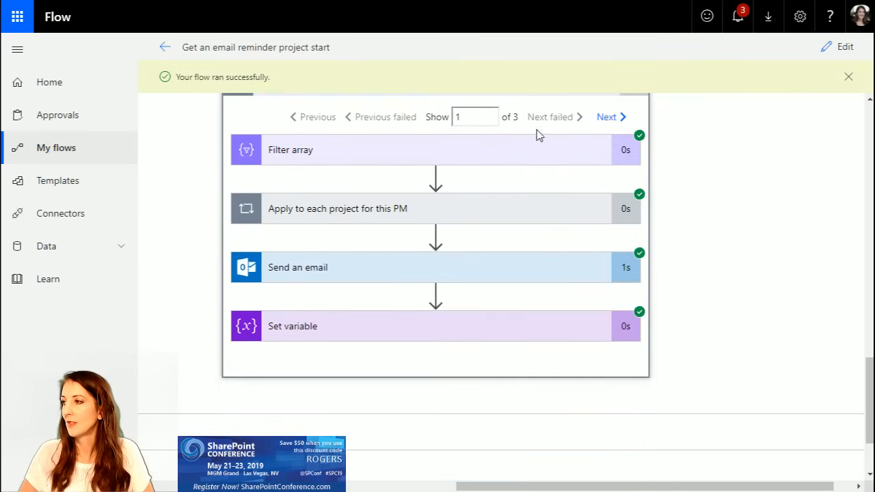
Step: Inspect the inputs and output of "Filter array" and expand "Apply to each project for this PM" to check its action
left_click(369, 154)
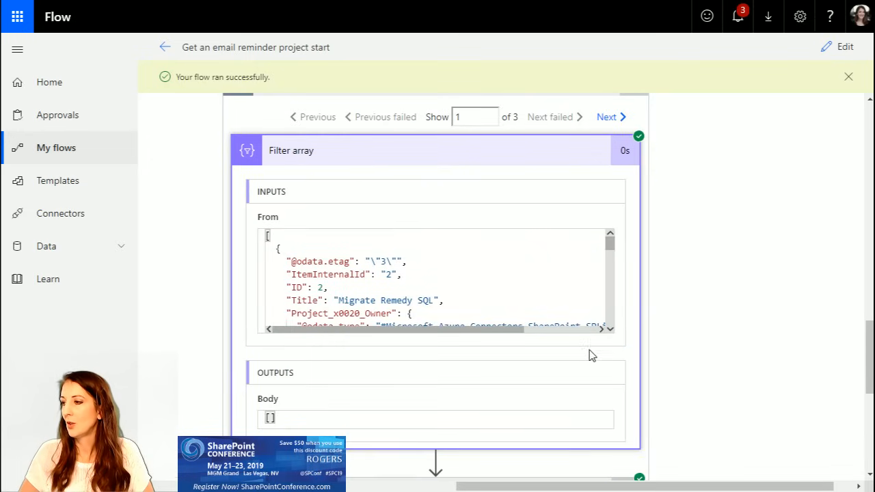
scroll(612, 254, "down", 5)
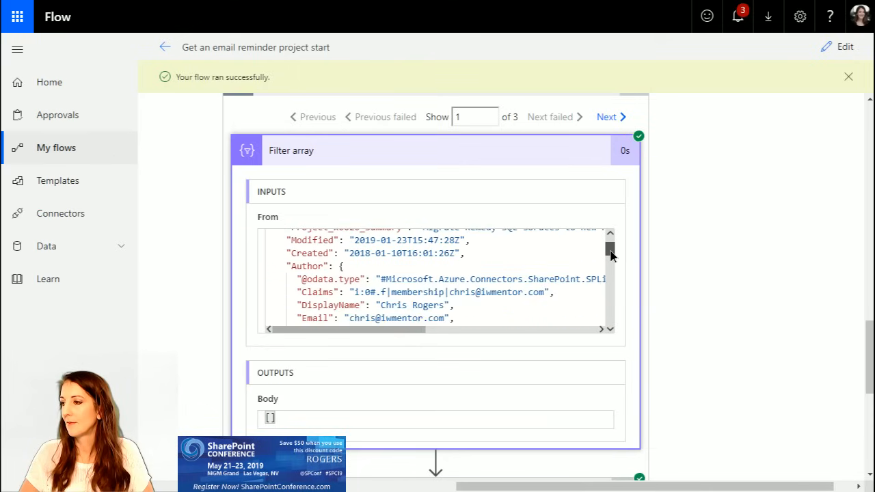
scroll(748, 340, "down", 5)
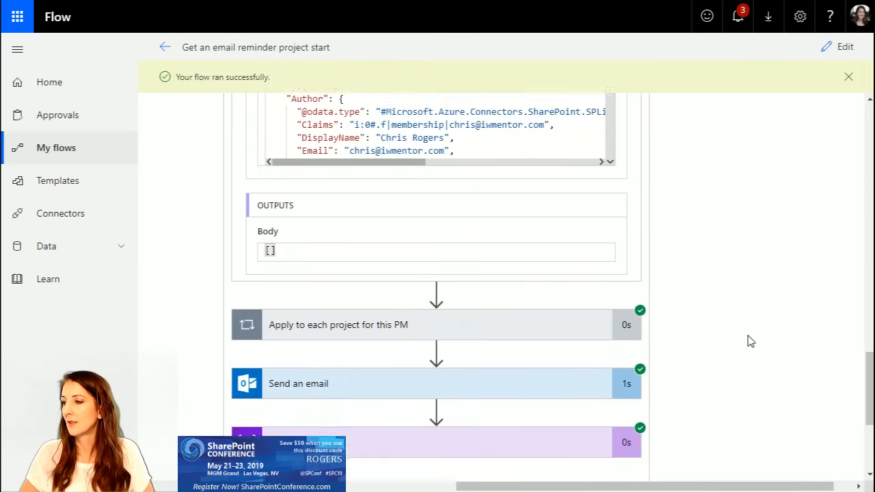
scroll(748, 340, "up", 5)
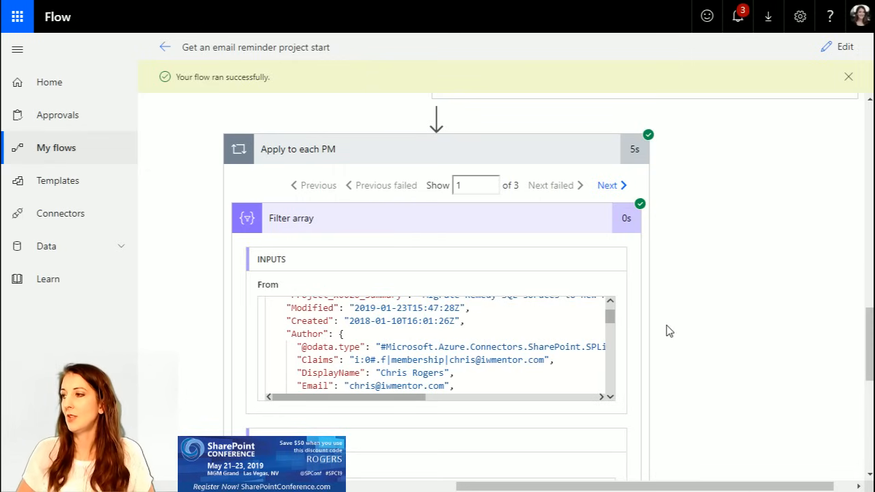
scroll(670, 333, "down", 4)
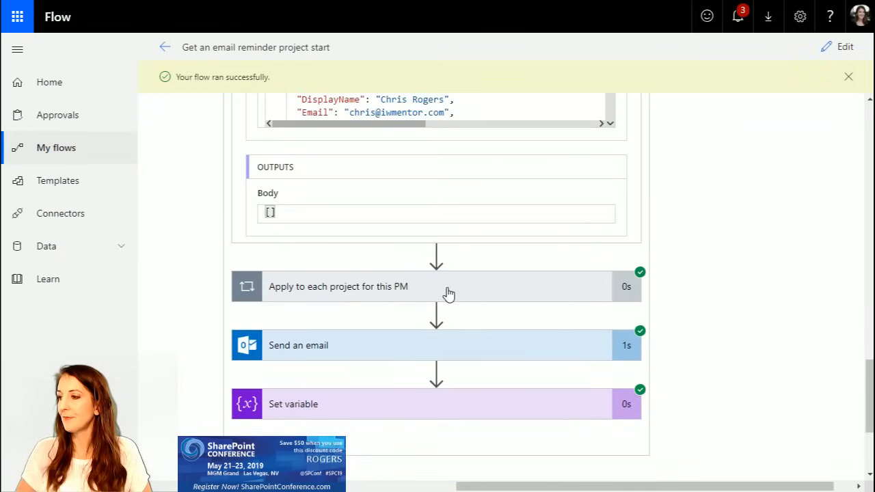
left_click(453, 295)
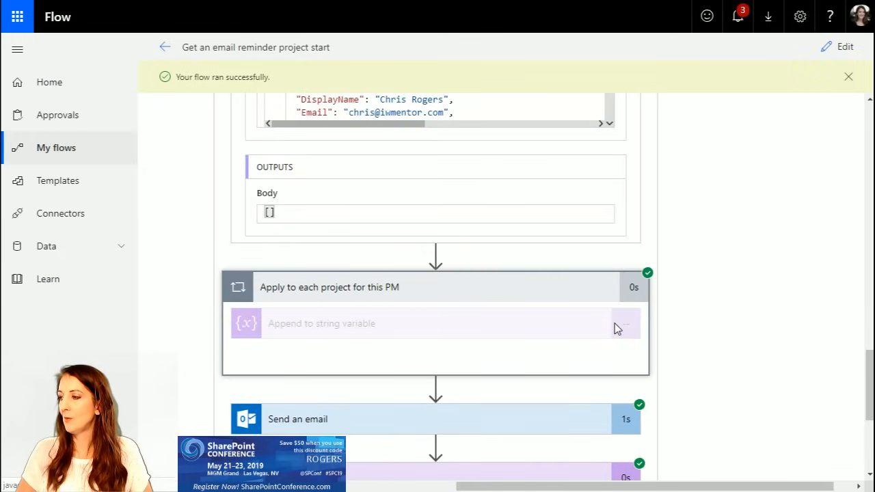
scroll(431, 293, "down", 1)
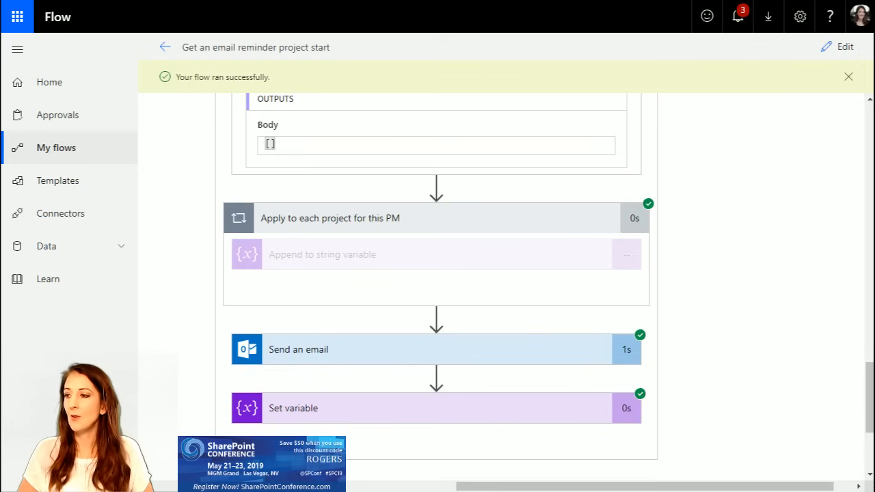
Step: Open the flow for editing, collapse "Send an email" and expand the "Apply to each project for this PM" loop
left_click(836, 47)
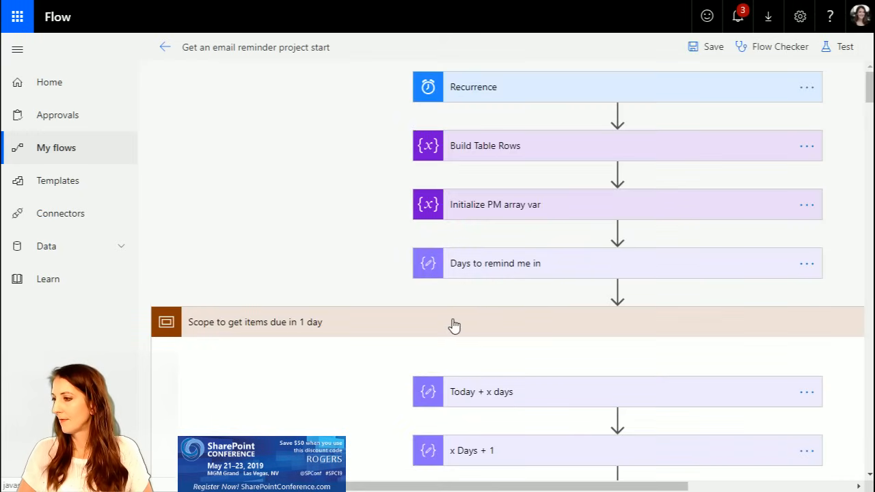
scroll(710, 377, "down", 15)
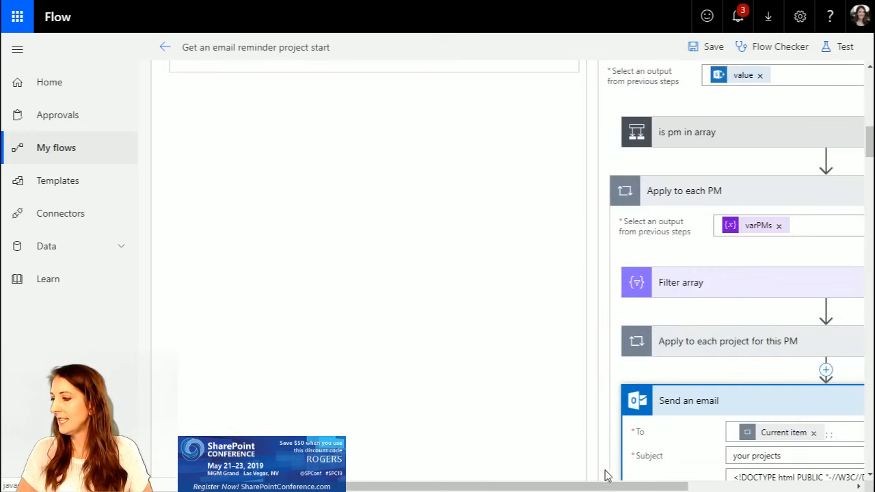
left_click_drag(624, 489, 853, 473)
scroll(761, 428, "down", 6)
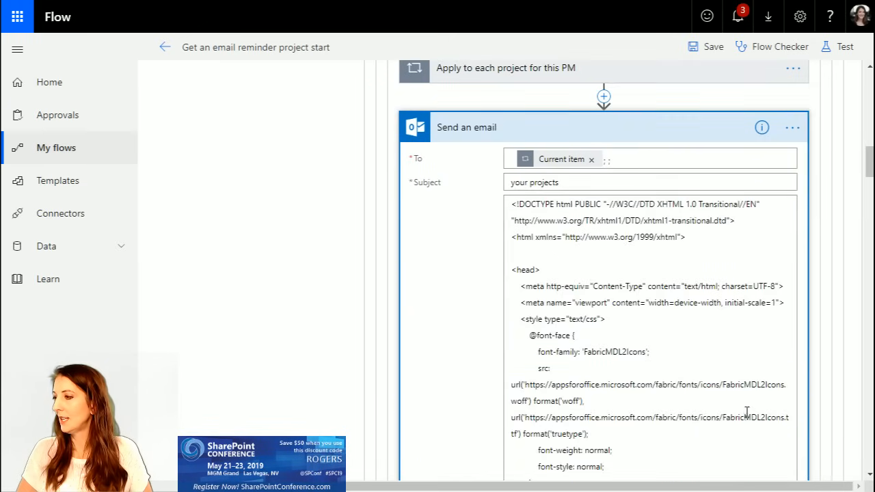
scroll(745, 409, "up", 3)
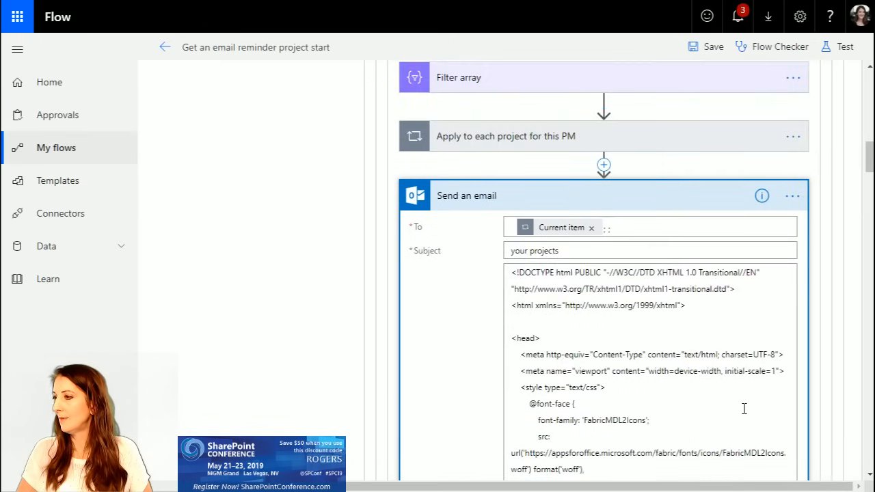
left_click(488, 196)
left_click(527, 136)
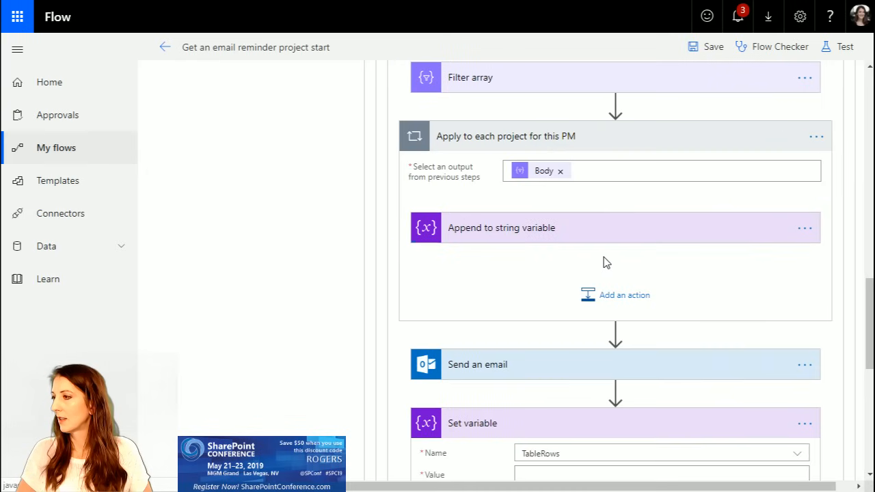
left_click_drag(563, 487, 599, 484)
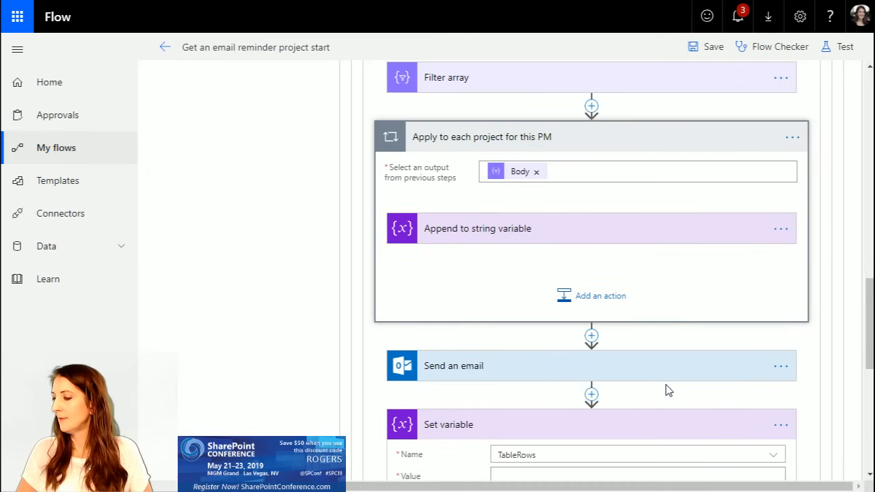
scroll(669, 389, "down", 3)
scroll(669, 389, "up", 3)
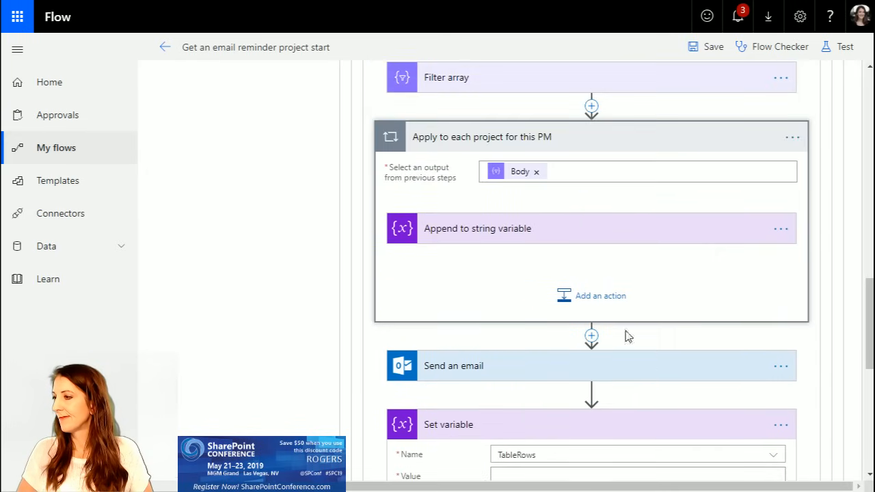
Step: Remove the "Link to item" and "Name" dynamic content from the TableRows value in "Append to string variable"
left_click(510, 232)
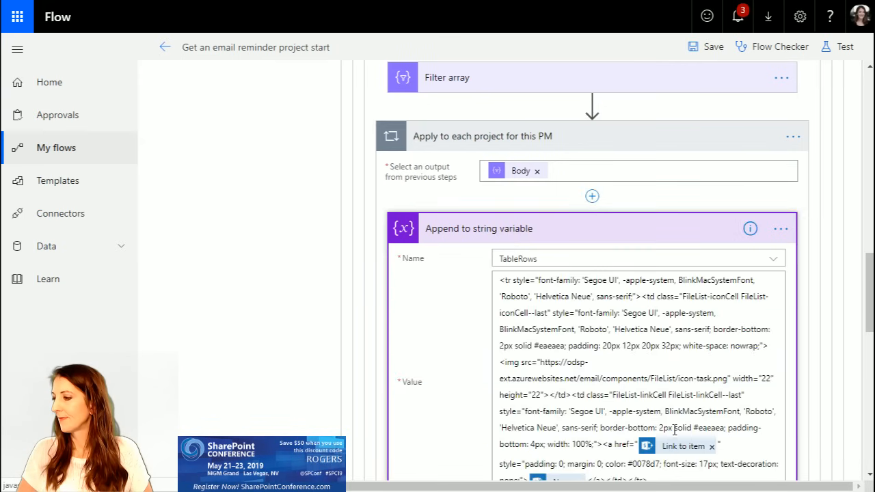
left_click(712, 448)
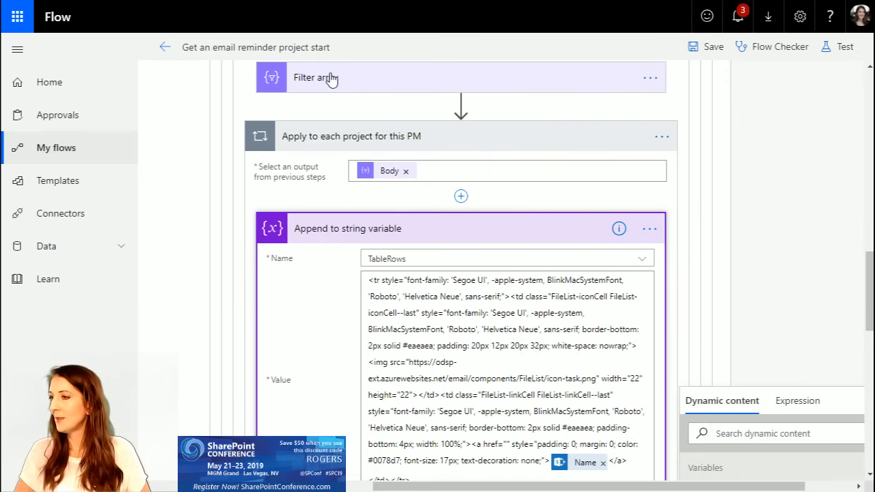
scroll(506, 245, "down", 3)
left_click_drag(869, 318, 870, 336)
scroll(782, 265, "up", 1)
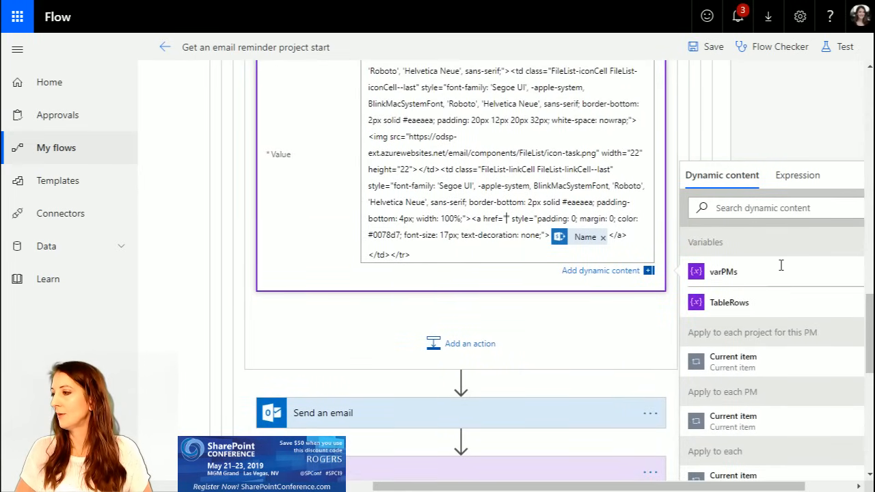
scroll(771, 332, "down", 4)
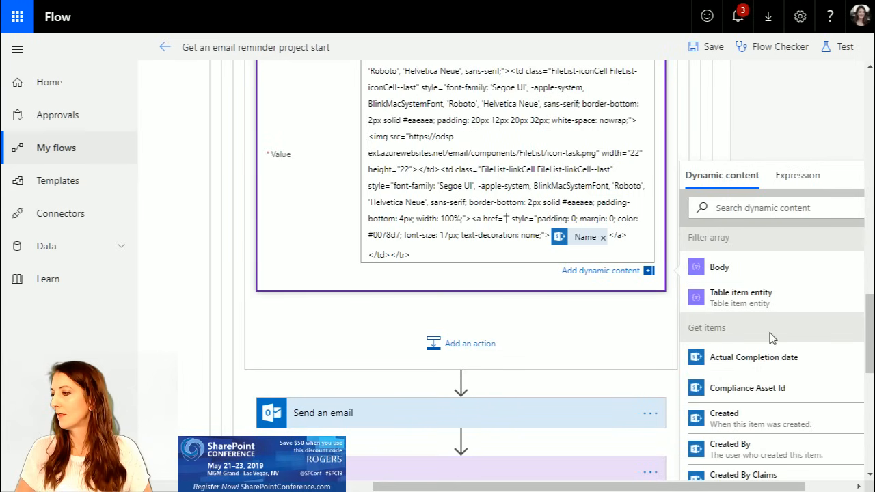
left_click_drag(719, 487, 771, 487)
scroll(801, 267, "up", 2)
scroll(802, 271, "down", 2)
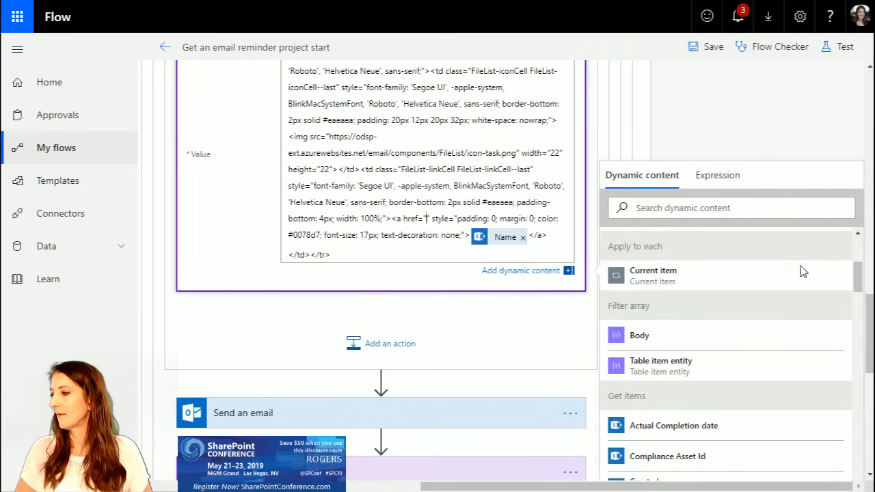
scroll(493, 226, "up", 10)
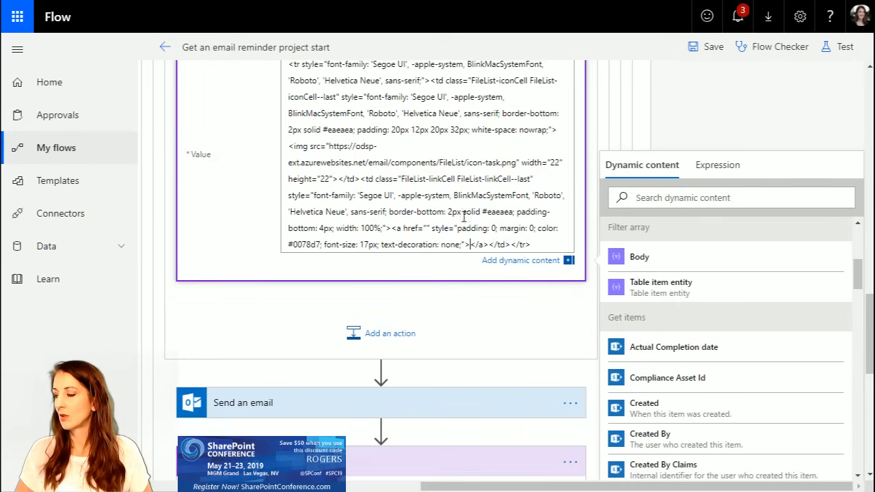
scroll(457, 214, "down", 2)
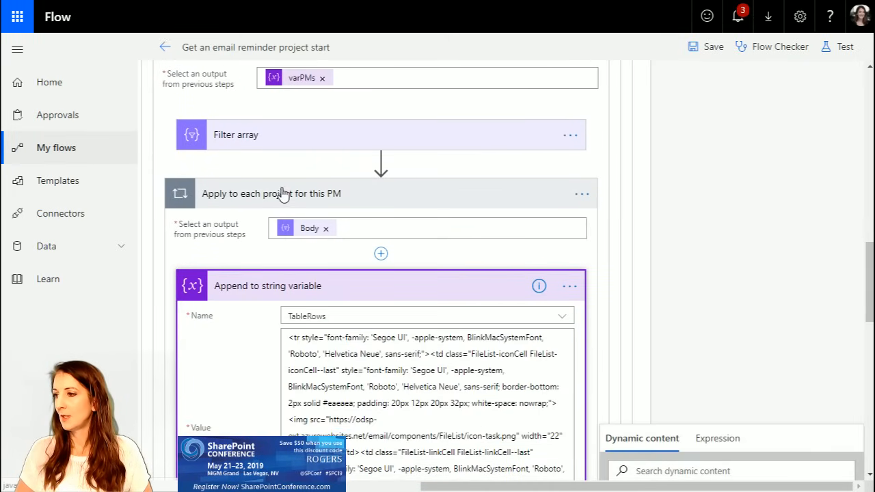
scroll(405, 381, "down", 3)
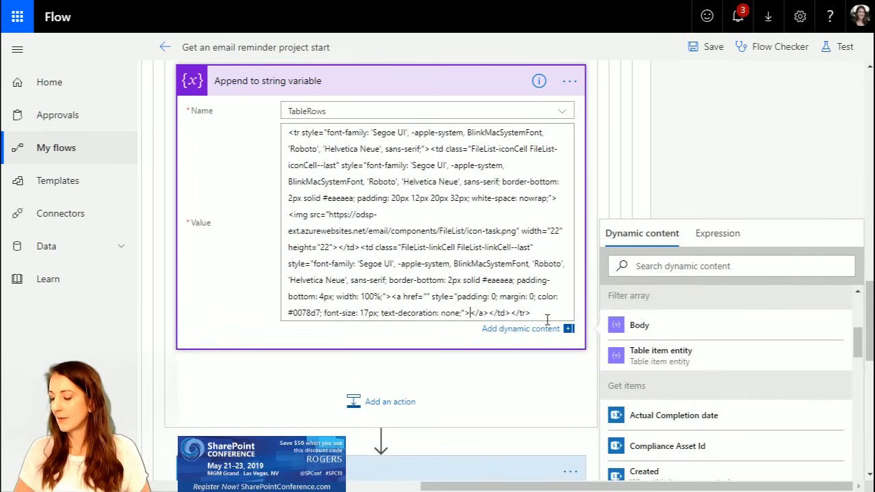
type("***")
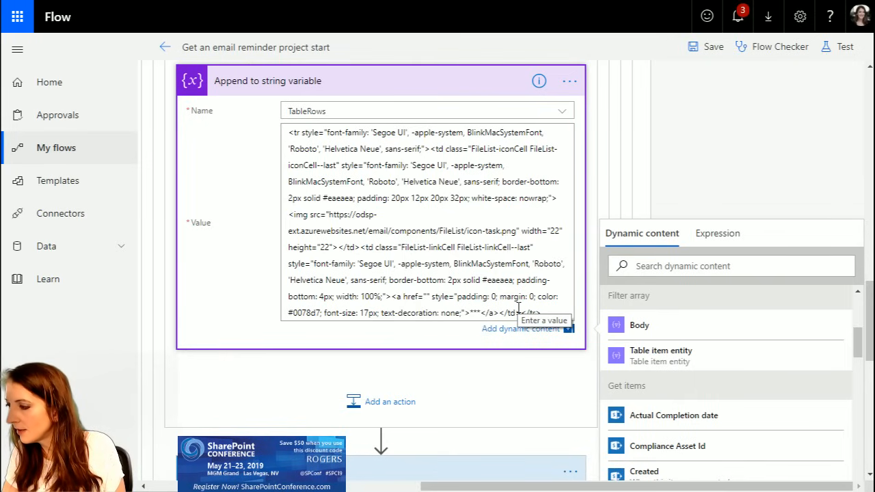
key("BackSpace")
key("BackSpace")
key("BackSpace")
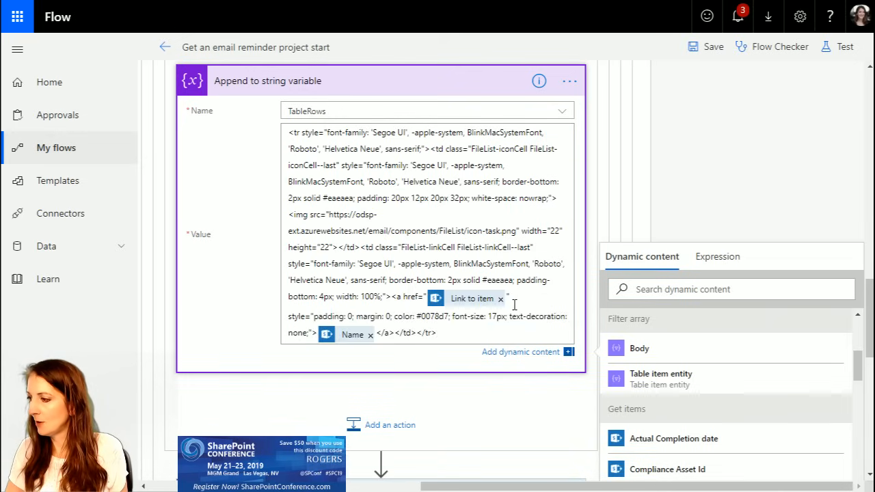
Step: Replace the "Link to item" and "Name" dynamic content in the TableRows value with **** placeholders and save the flow
left_click(504, 301)
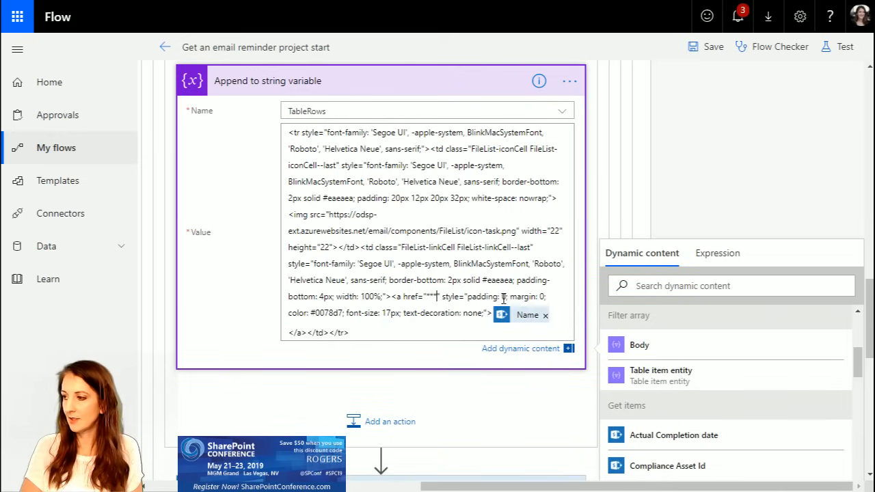
left_click(545, 315)
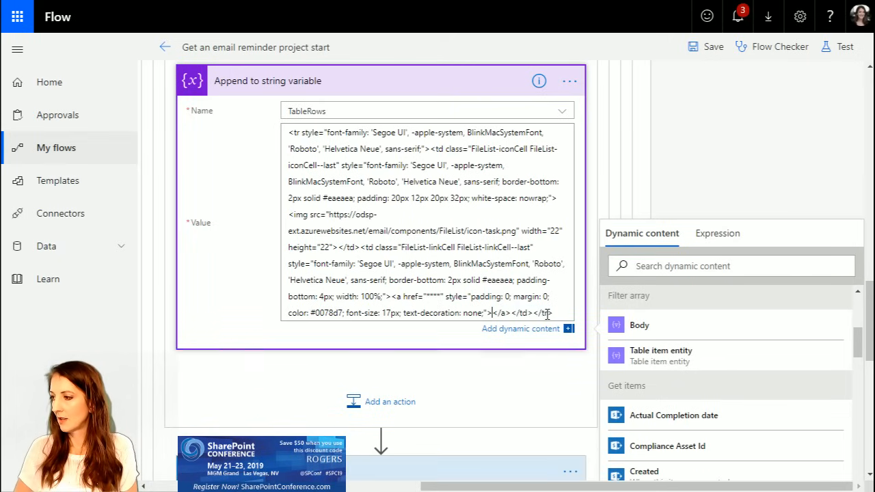
type("*****")
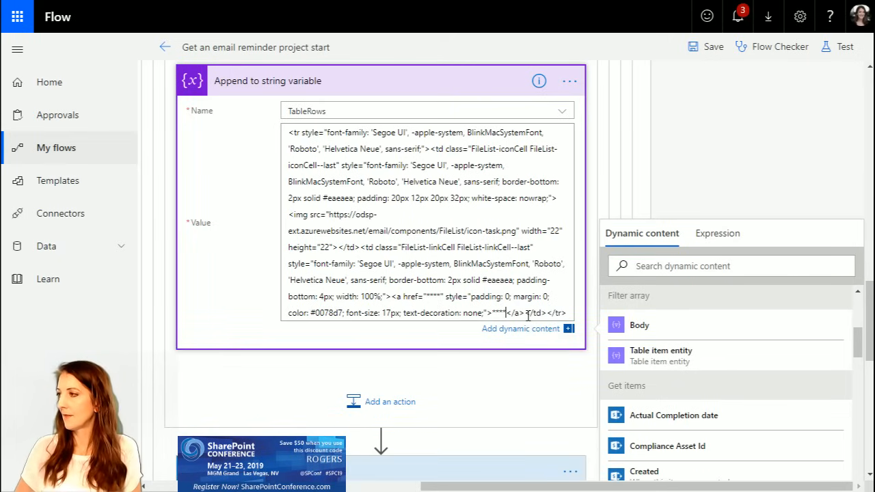
left_click(709, 45)
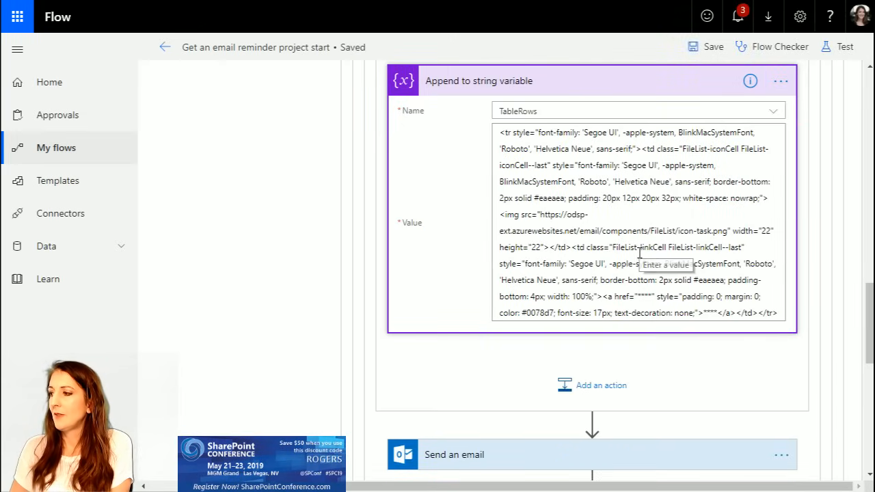
scroll(637, 255, "down", 3)
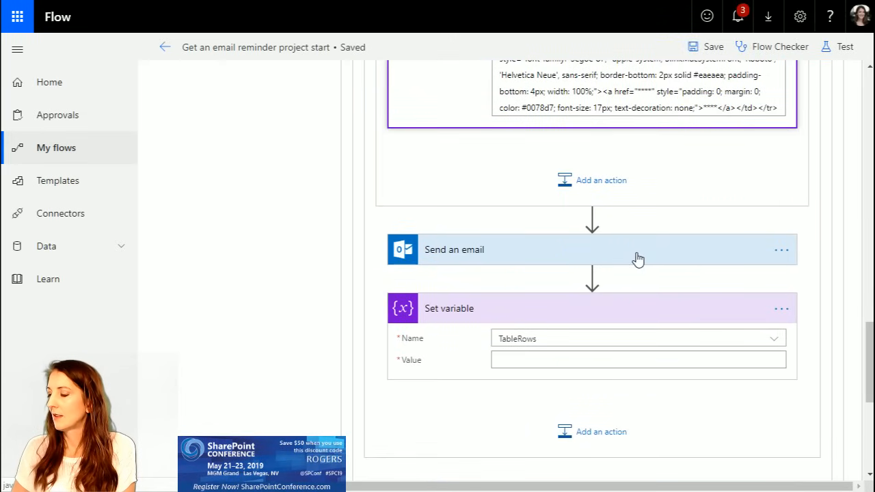
scroll(636, 254, "down", 2)
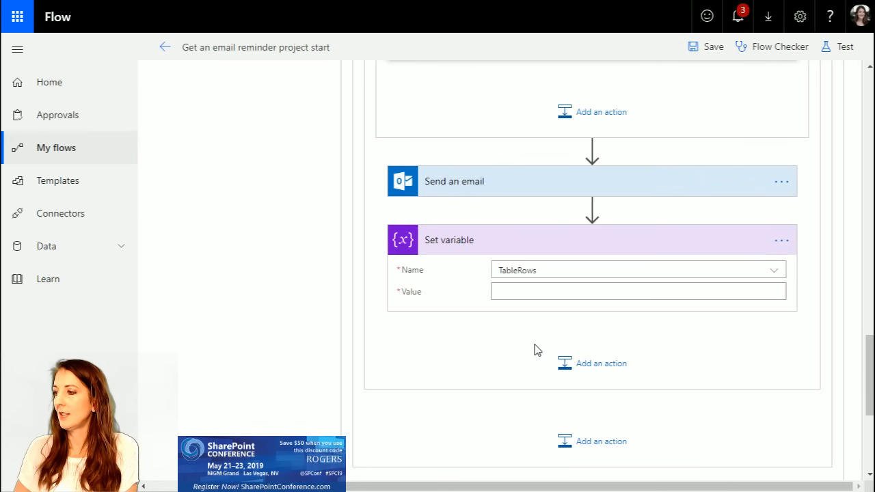
scroll(390, 396, "down", 4)
scroll(686, 239, "up", 6)
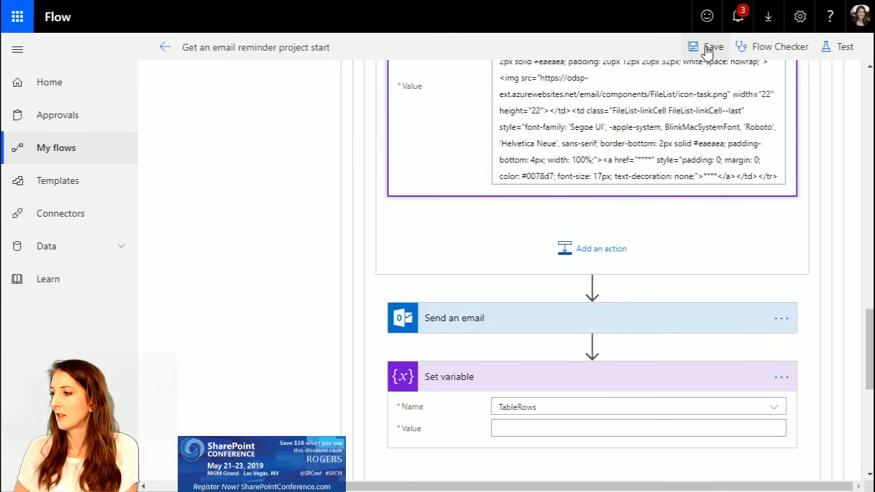
left_click(708, 49)
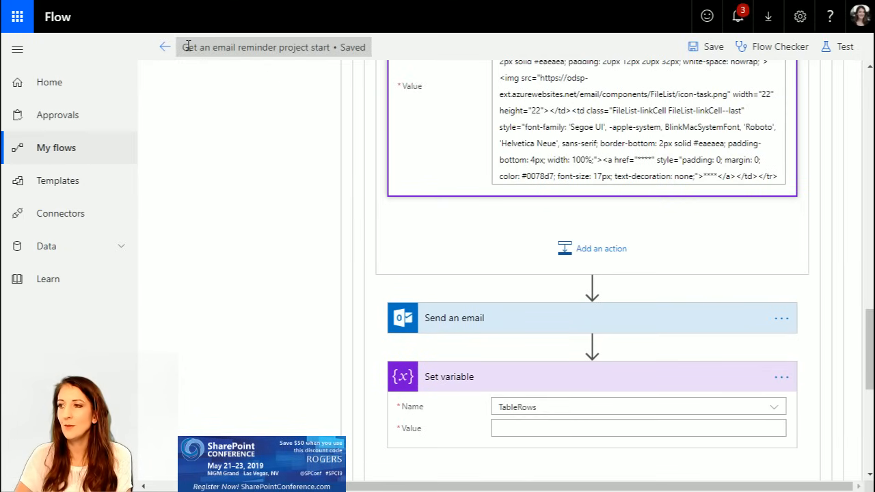
Step: Return to the flow's overview, reopen the flow for editing and expand "Condition"
left_click(166, 50)
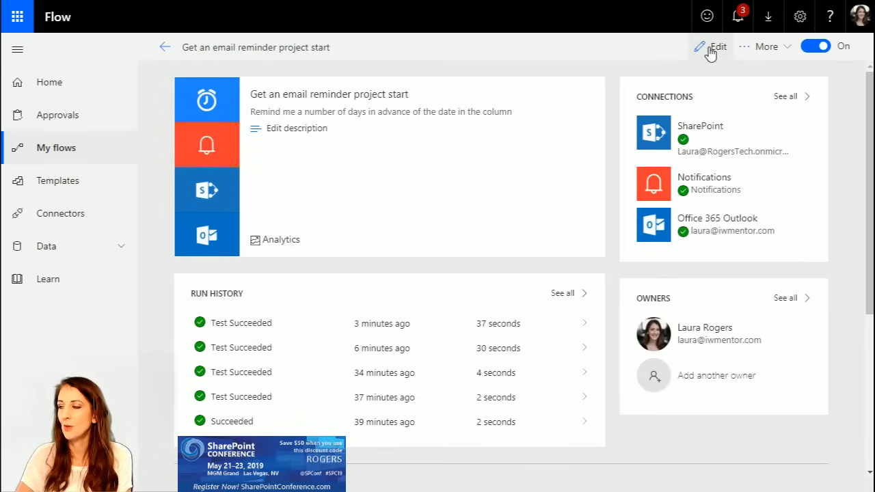
left_click(710, 52)
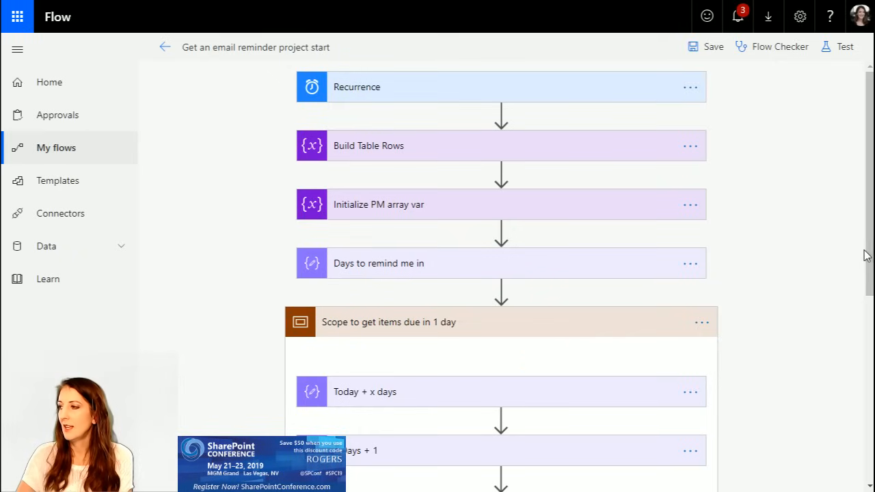
left_click_drag(869, 255, 869, 417)
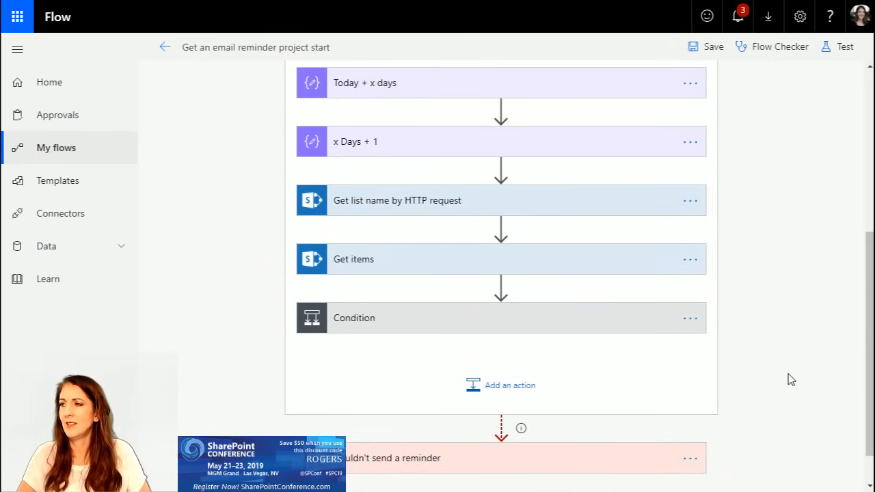
left_click(481, 323)
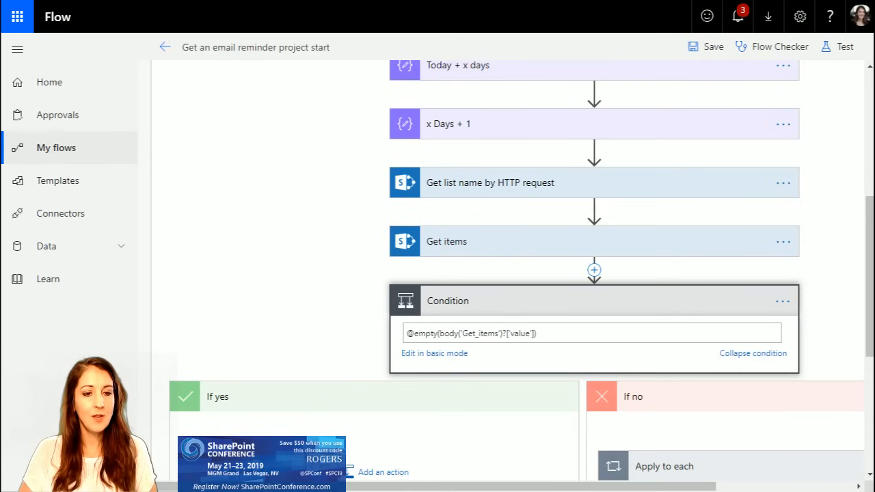
Step: Expand the nested loops in the "If no" branch down to "Append to string variable" in "Apply to each project for this PM"
scroll(743, 485, "right", 3)
scroll(762, 312, "down", 5)
left_click(546, 177)
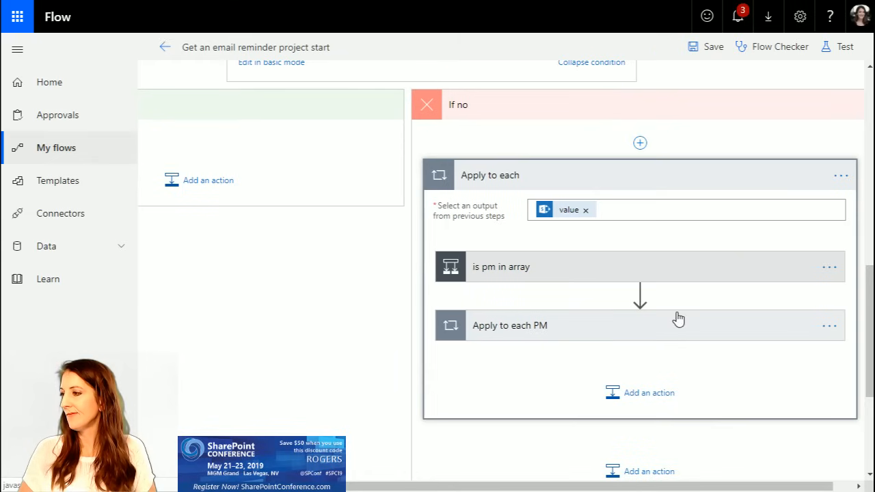
left_click(549, 330)
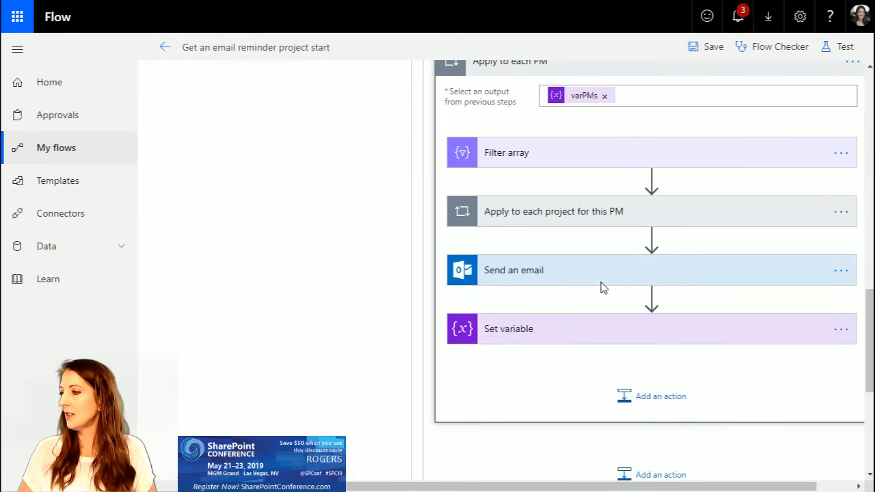
scroll(655, 475, "right", 1)
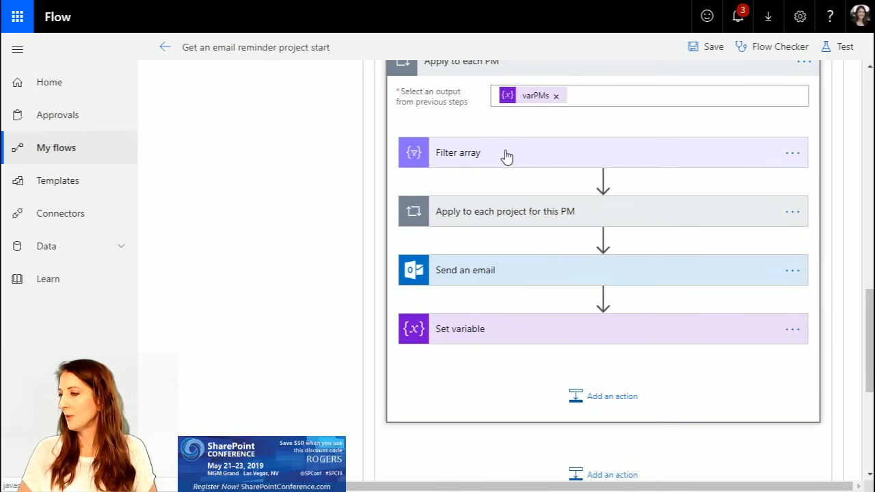
left_click(506, 215)
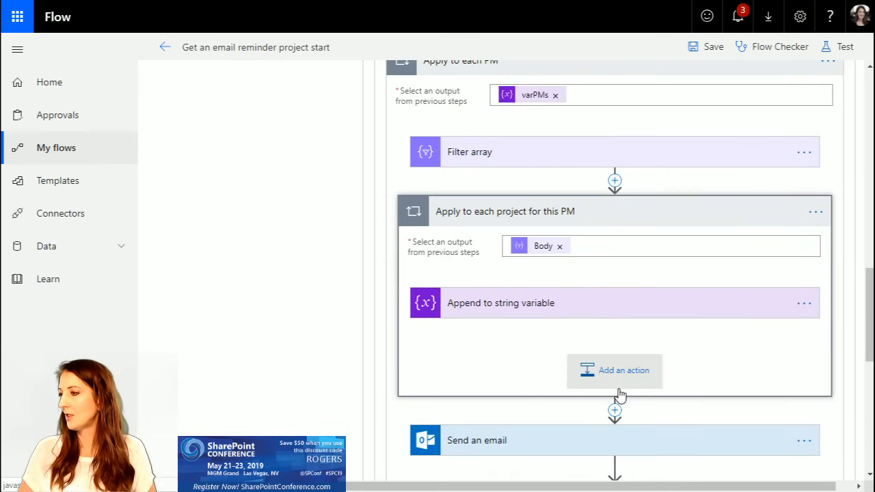
left_click(505, 311)
Step: Delete the **** placeholder from the link's href in the TableRows value and browse the available dynamic content
scroll(714, 415, "down", 4)
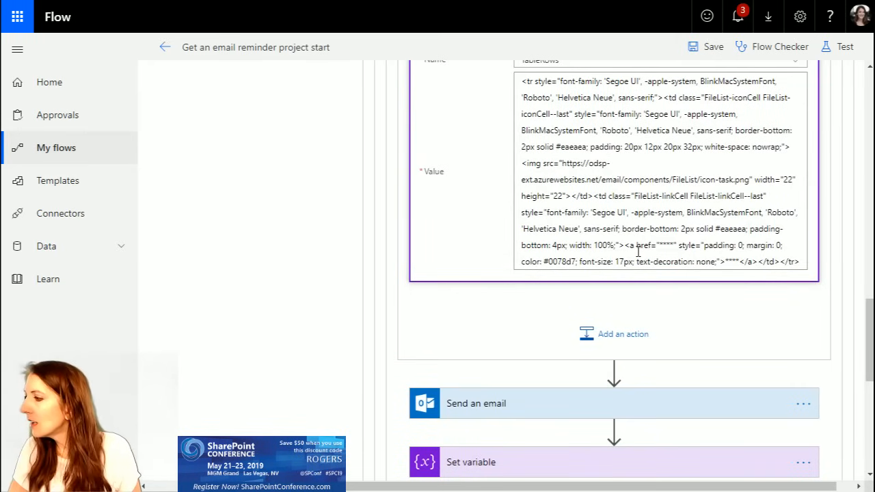
double_click(665, 245)
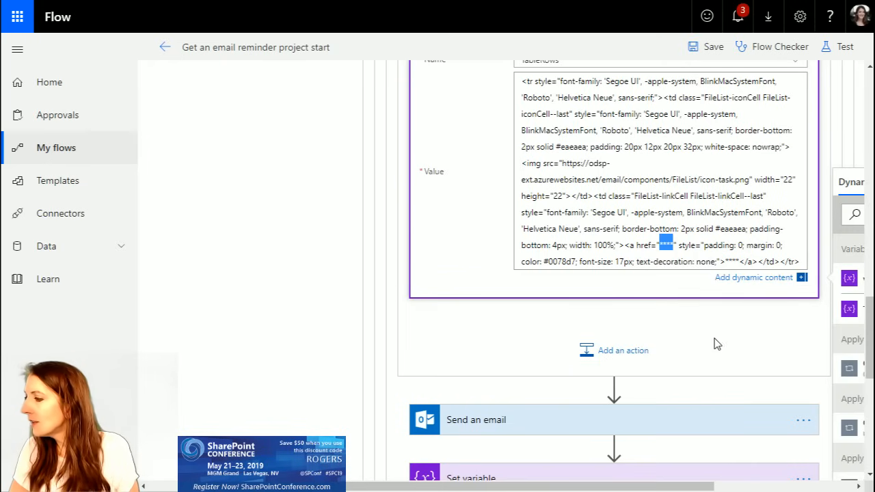
key("Delete")
left_click(757, 483)
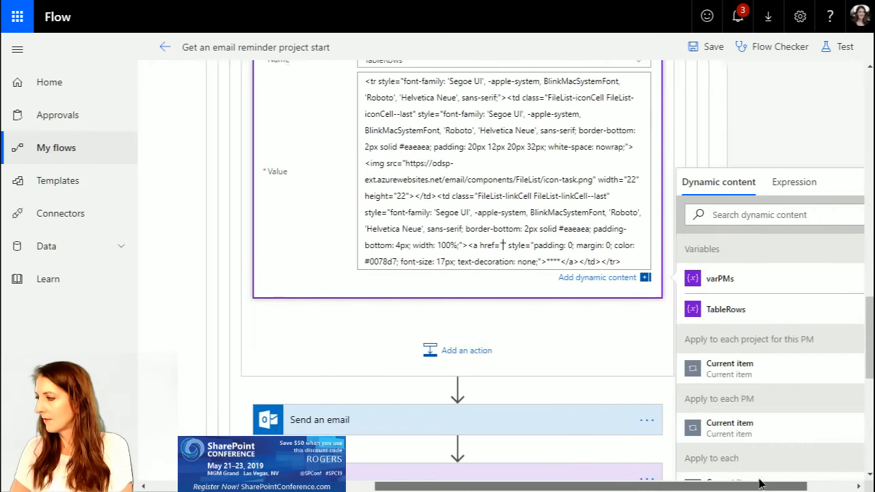
scroll(765, 388, "down", 4)
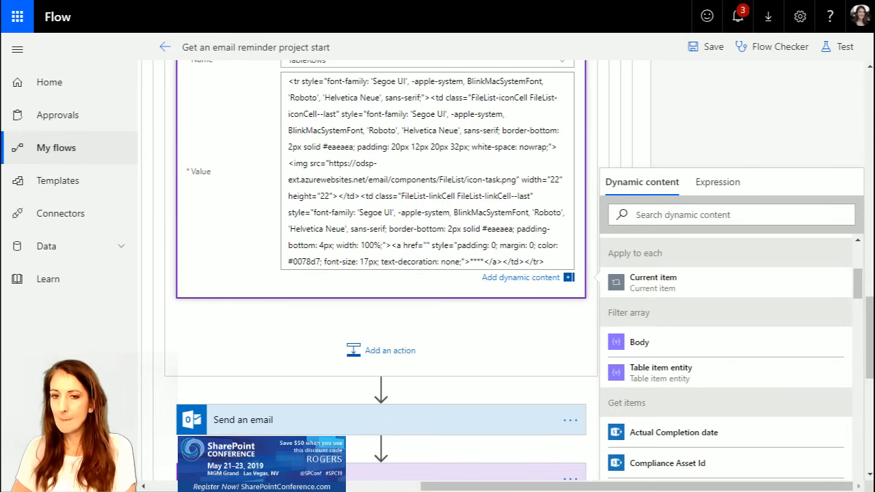
Step: Expand "Filter array" in "Apply to each PM" to review its source and its Project Owner condition
scroll(355, 328, "up", 5)
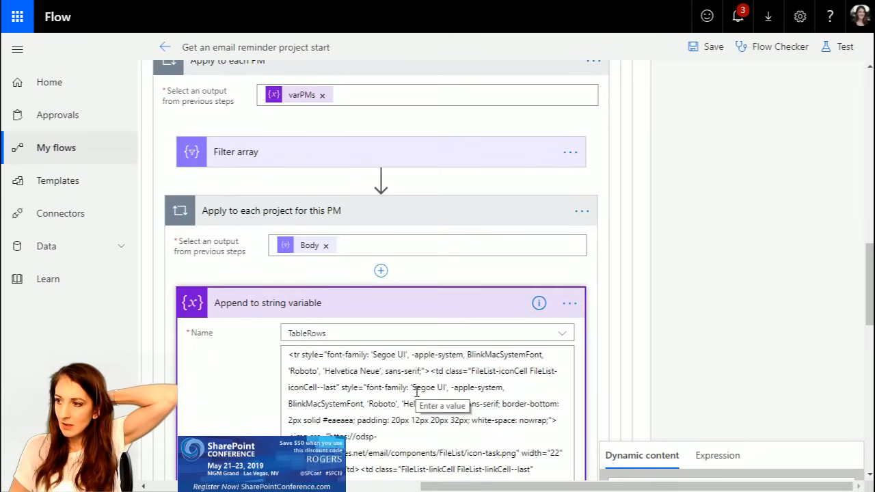
scroll(355, 321, "up", 3)
left_click(297, 301)
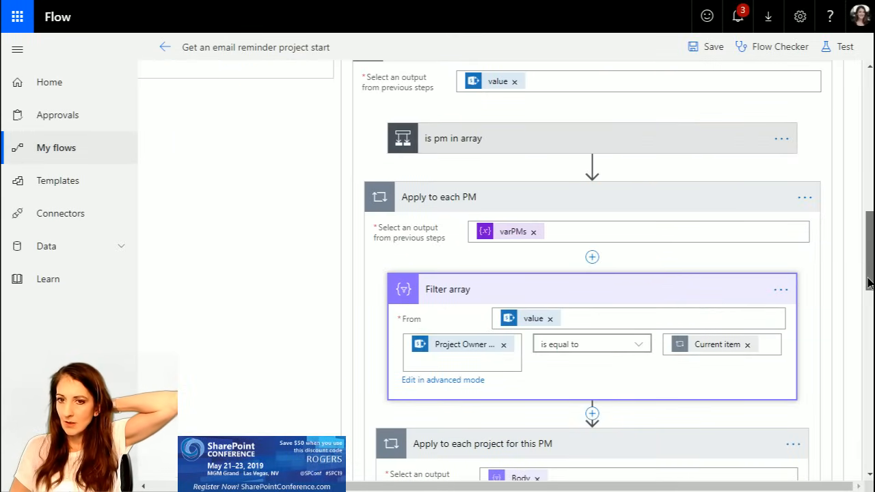
scroll(868, 301, "down", 1)
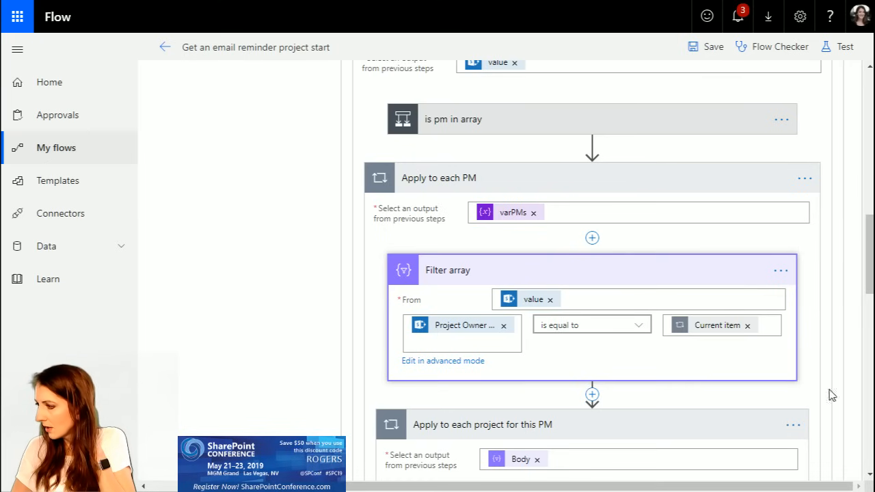
left_click_drag(871, 279, 871, 311)
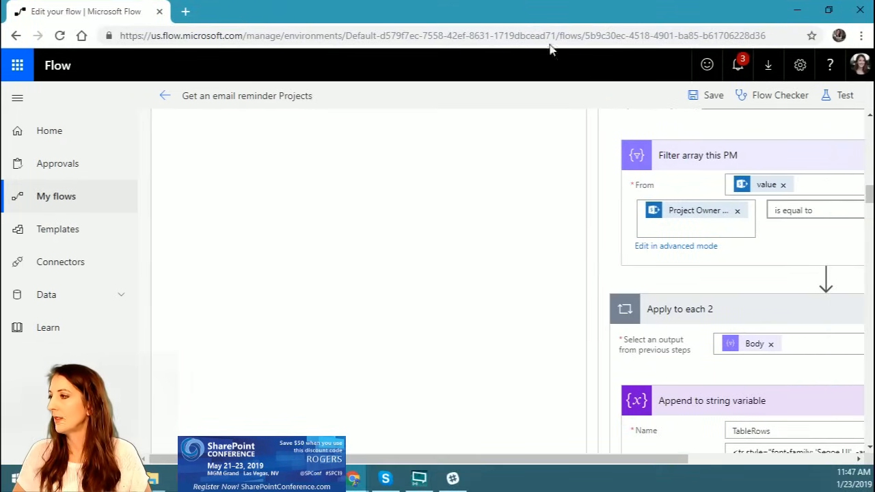
Step: Save the "Get an email reminder Projects" flow and test it using data from previous runs
left_click_drag(534, 459, 855, 454)
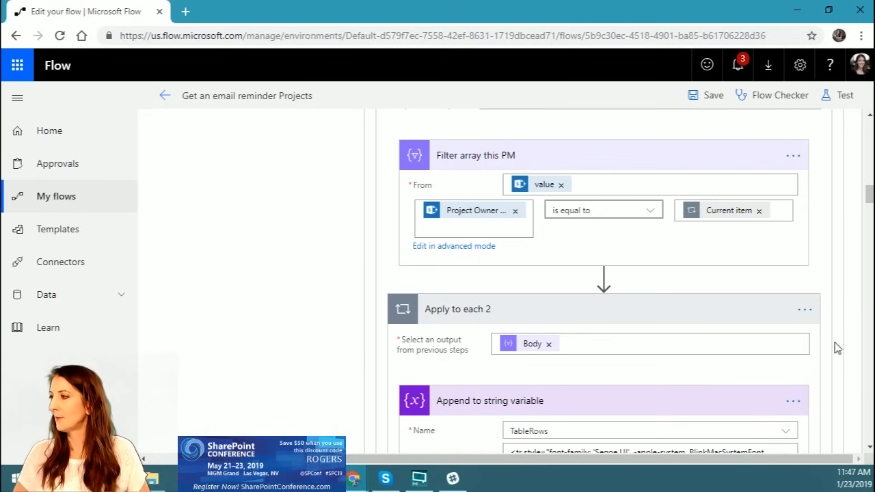
left_click(702, 103)
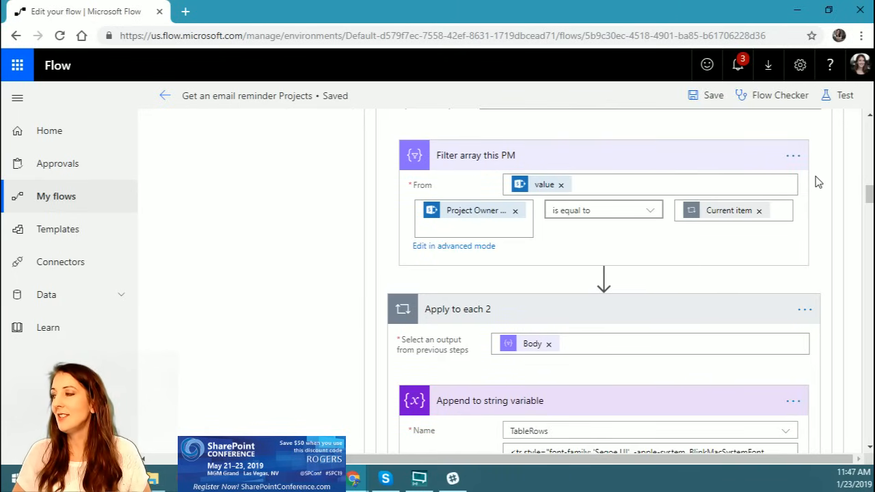
left_click(843, 96)
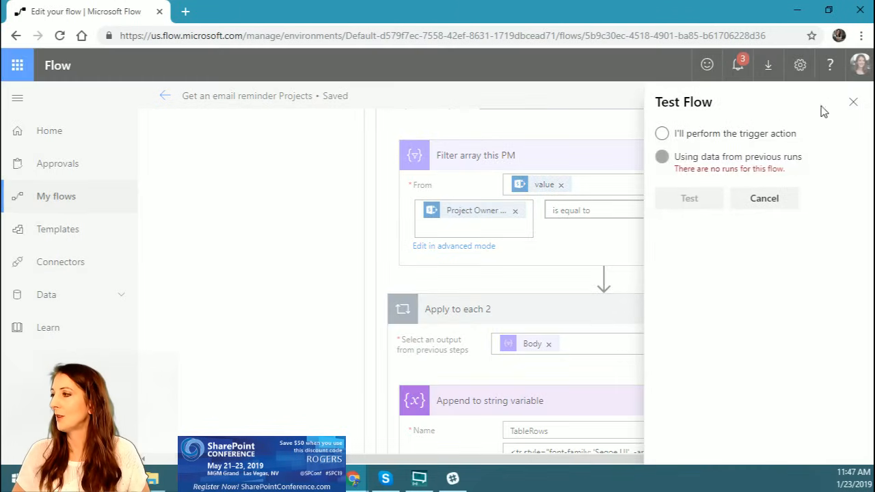
left_click(663, 159)
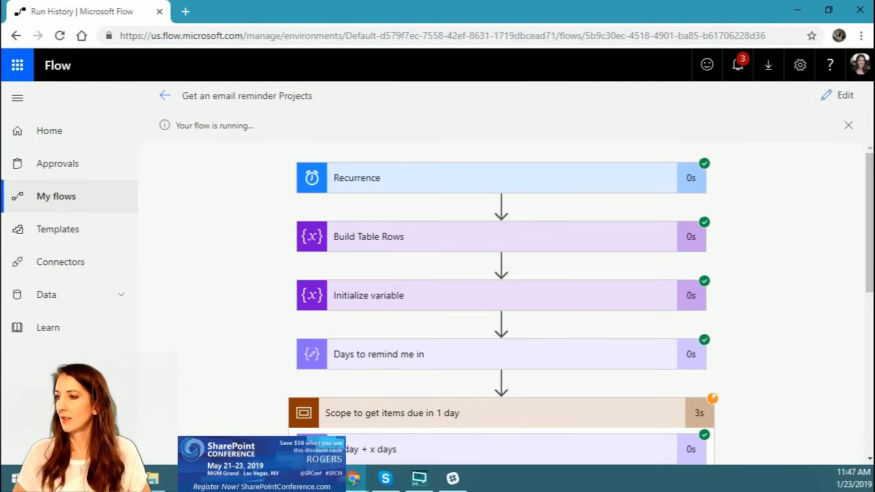
Step: Look through the running flow's actions and the projects listed in the received Outlook reminder email
scroll(440, 311, "down", 4)
scroll(440, 311, "down", 2)
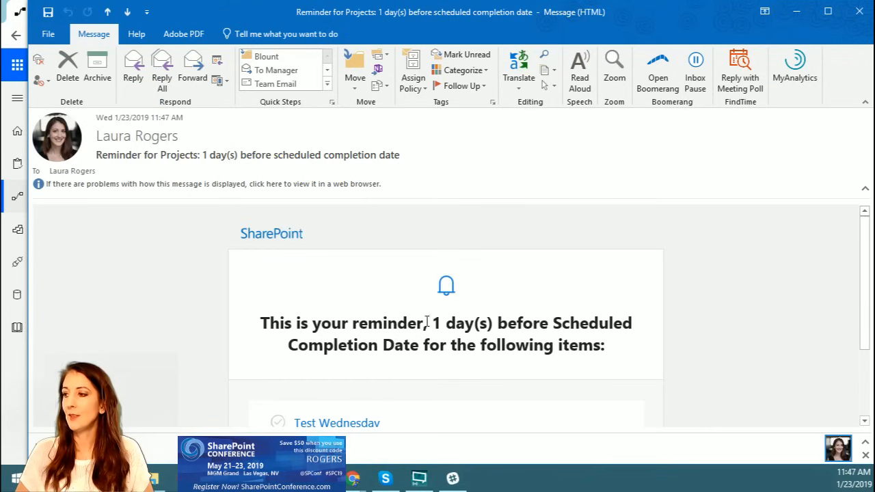
scroll(328, 368, "down", 3)
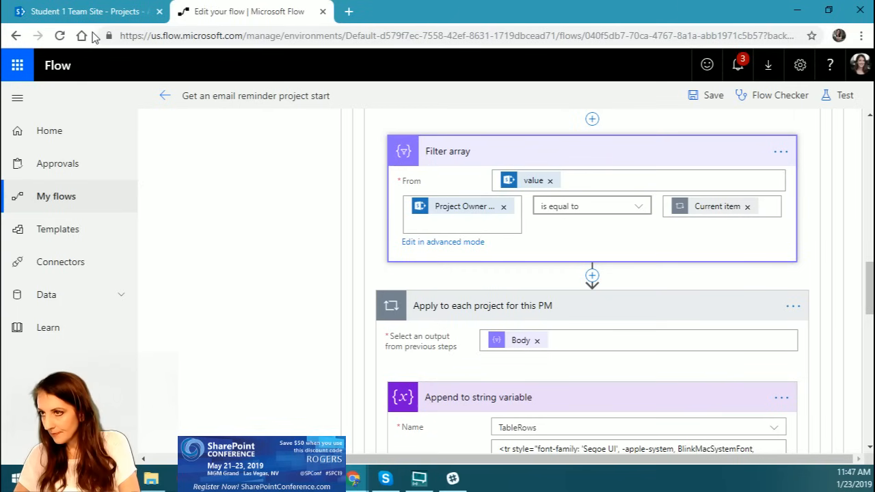
Step: Switch to the SharePoint Projects list, filter Project Owner to the flow author's own name, and check the scheduled completion dates
left_click(89, 12)
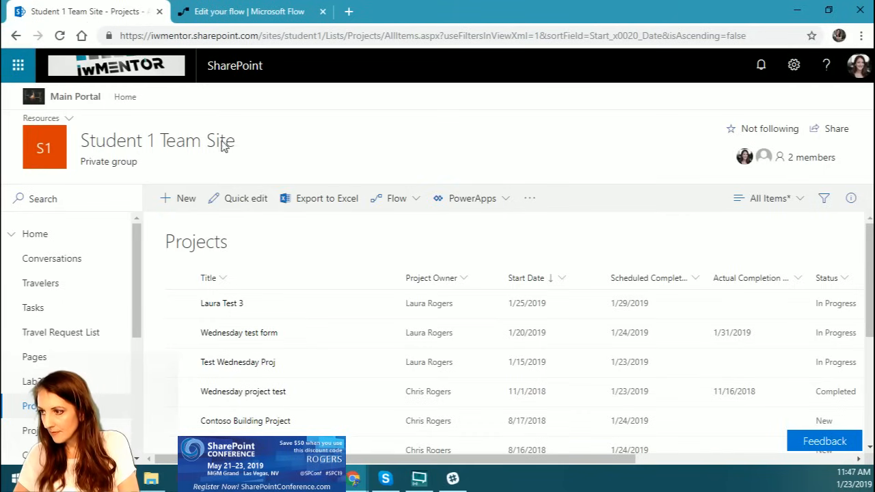
left_click(465, 279)
left_click(500, 359)
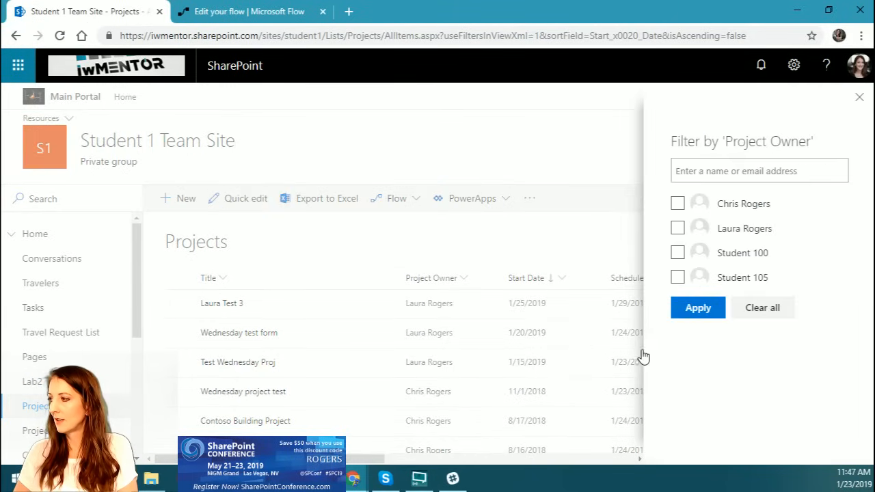
left_click(678, 228)
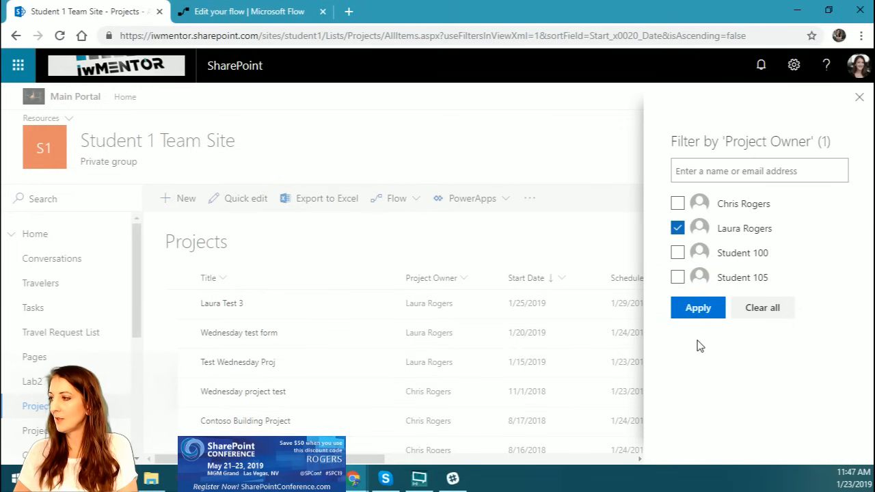
left_click(695, 309)
left_click_drag(363, 460, 452, 461)
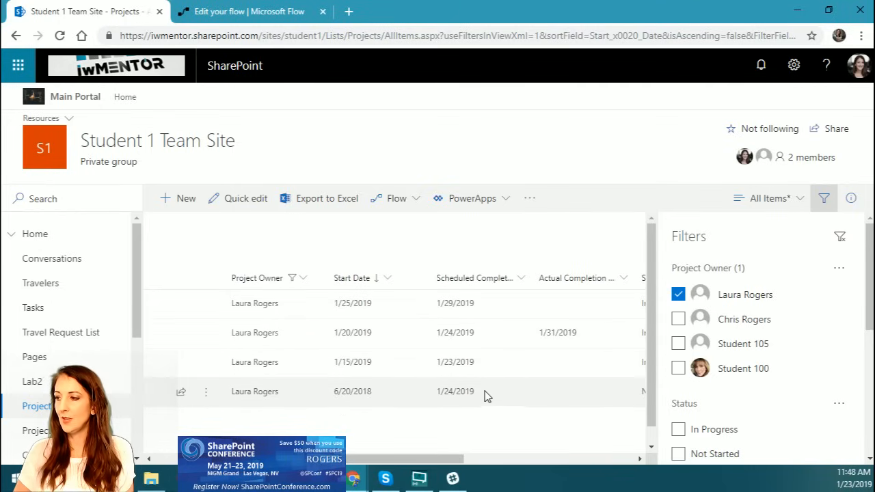
left_click_drag(370, 459, 336, 459)
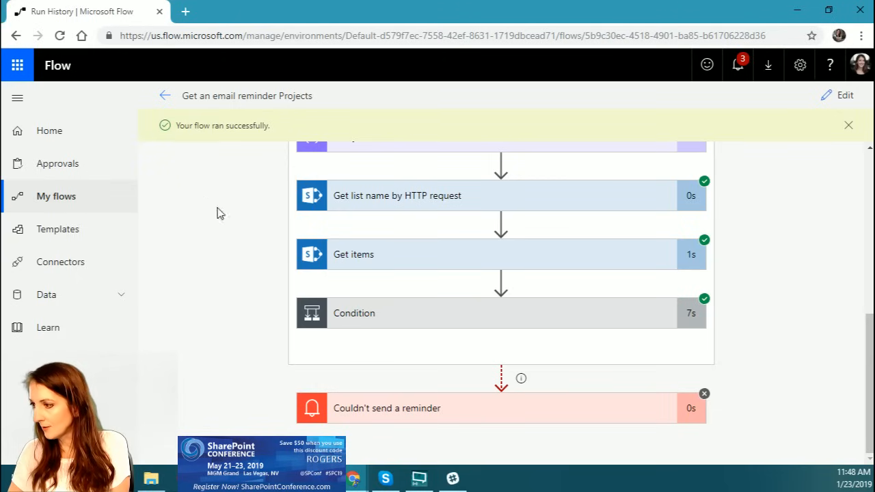
Step: Open the "Get an email reminder Projects" flow for editing and expand Condition and "Apply to each PM" to review the nested actions
left_click(165, 97)
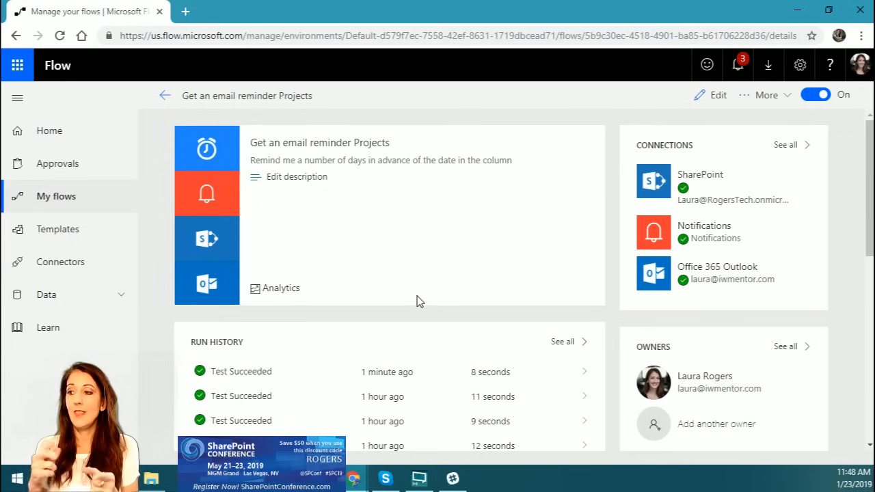
left_click(715, 96)
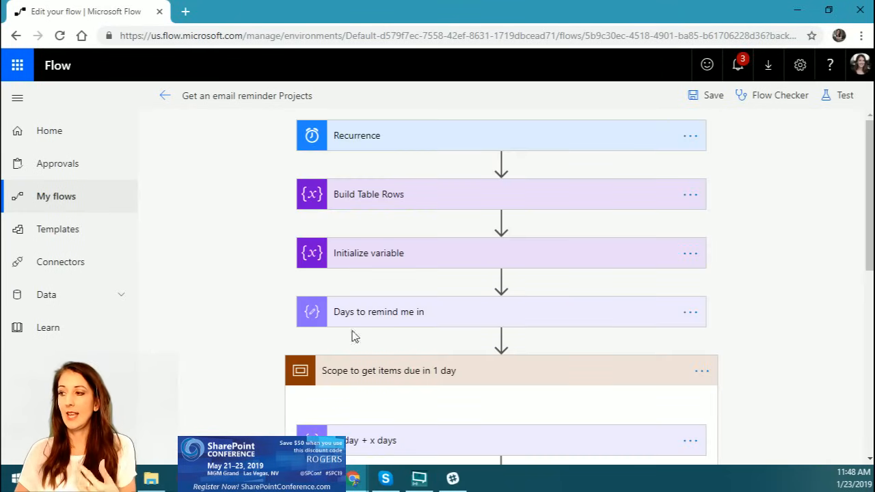
scroll(504, 335, "down", 3)
scroll(504, 335, "down", 3)
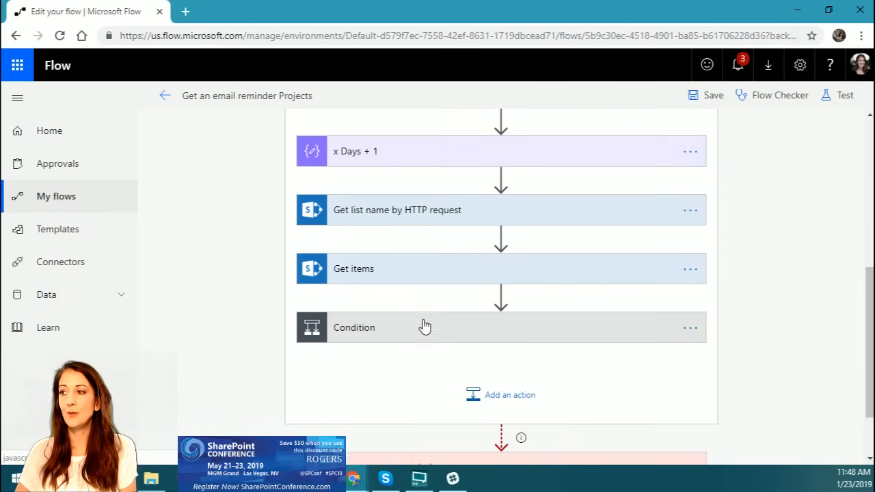
left_click(383, 266)
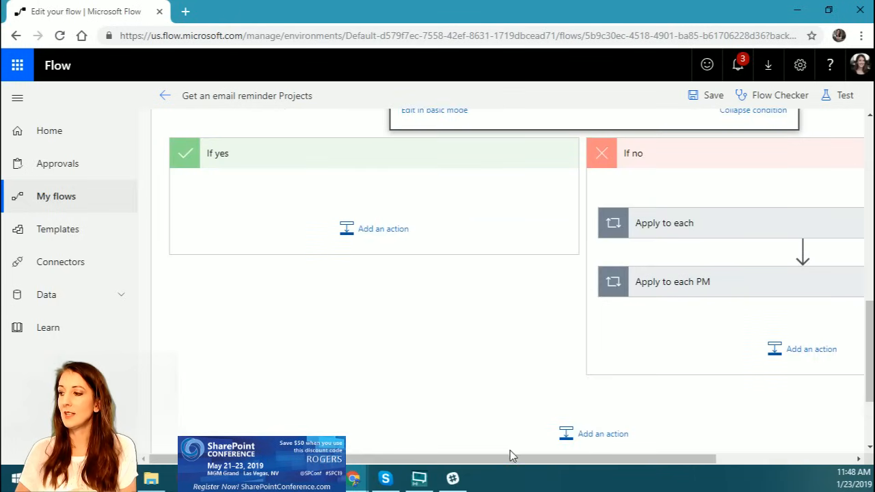
left_click_drag(505, 460, 655, 463)
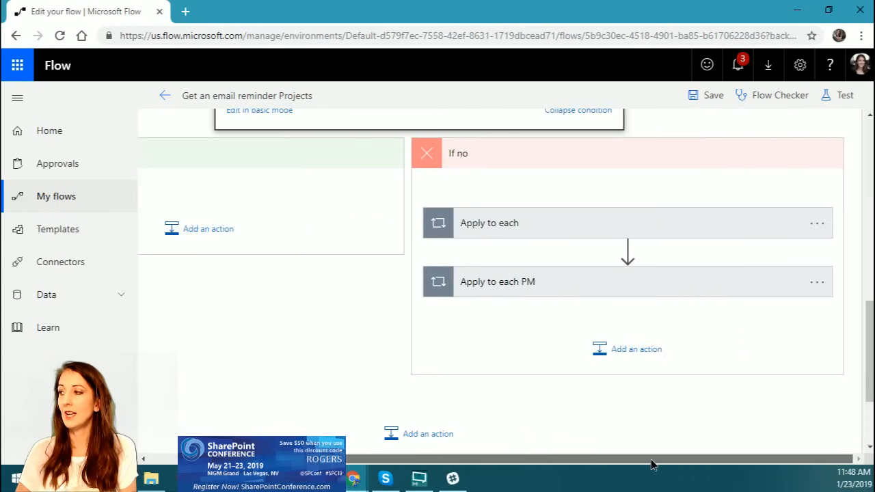
left_click(536, 293)
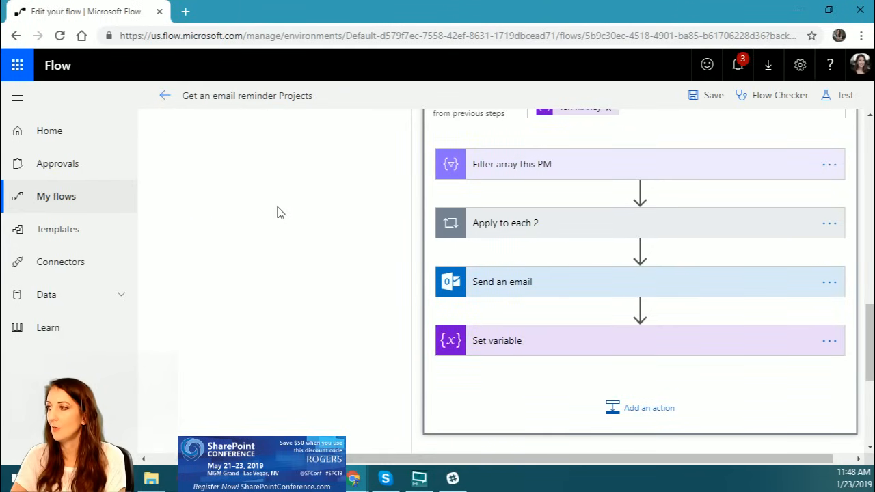
scroll(277, 213, "up", 10)
Step: Open the flow's most recent successful test run and expand Condition to view its expression result and If no branch
left_click(164, 94)
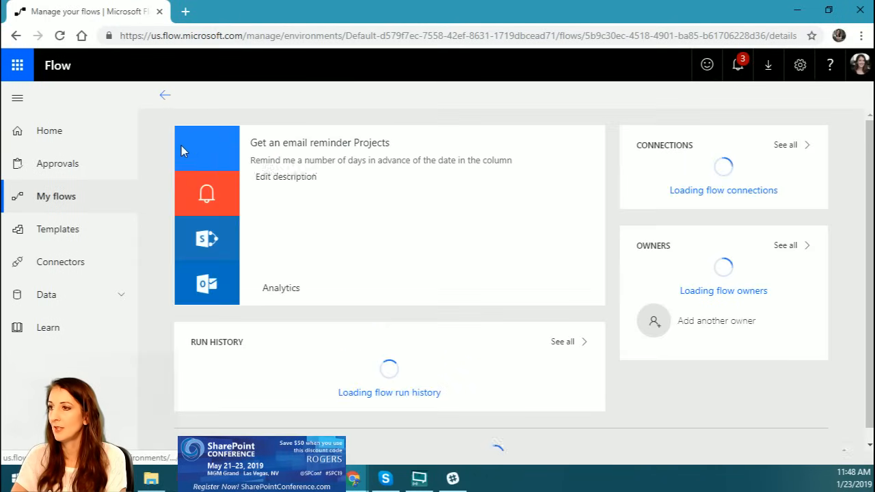
left_click(241, 367)
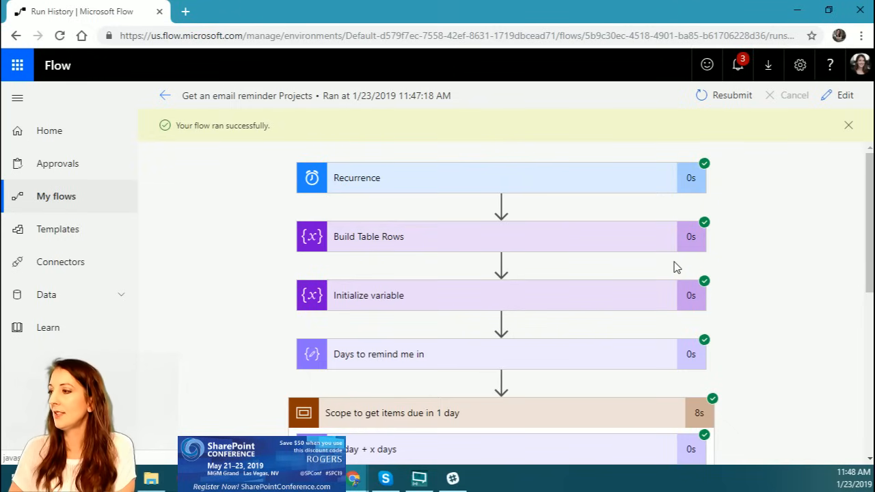
scroll(543, 168, "down", 6)
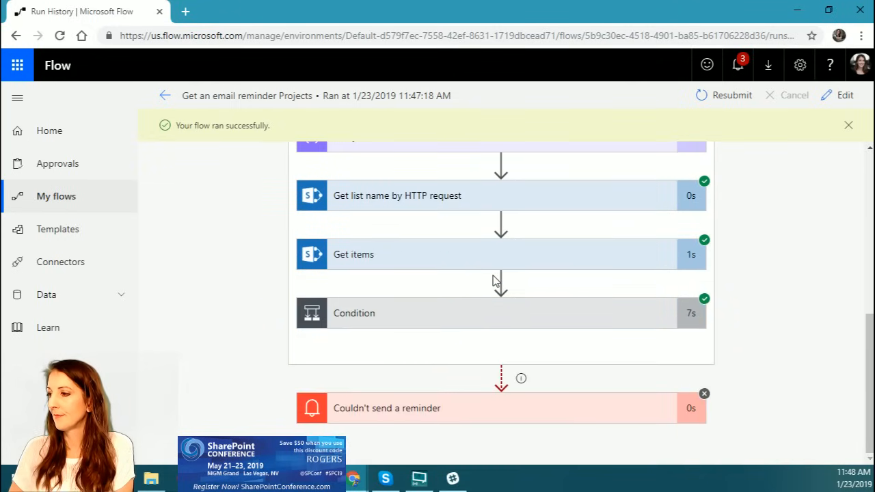
left_click(402, 321)
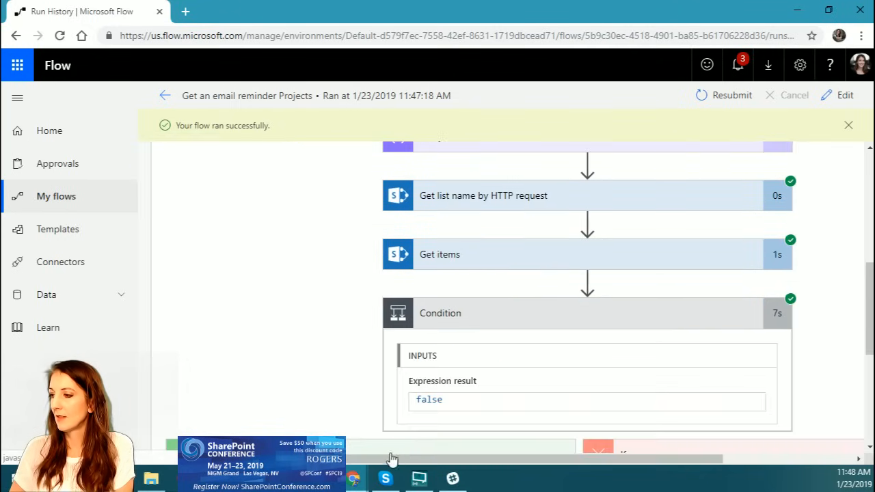
scroll(645, 352, "down", 3)
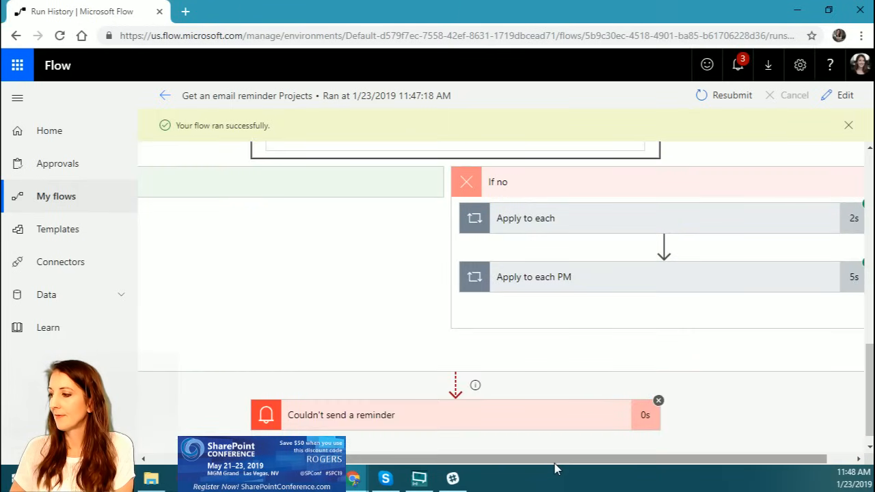
Step: Expand "Apply to each" and its "Add PM to array" condition in the run to examine the first iteration's result
left_click(574, 217)
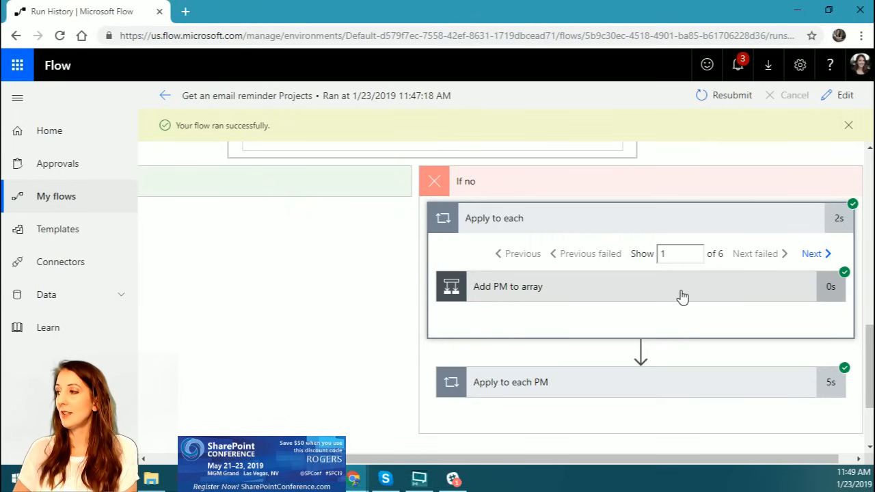
left_click(646, 301)
left_click_drag(584, 457, 781, 458)
scroll(701, 307, "down", 3)
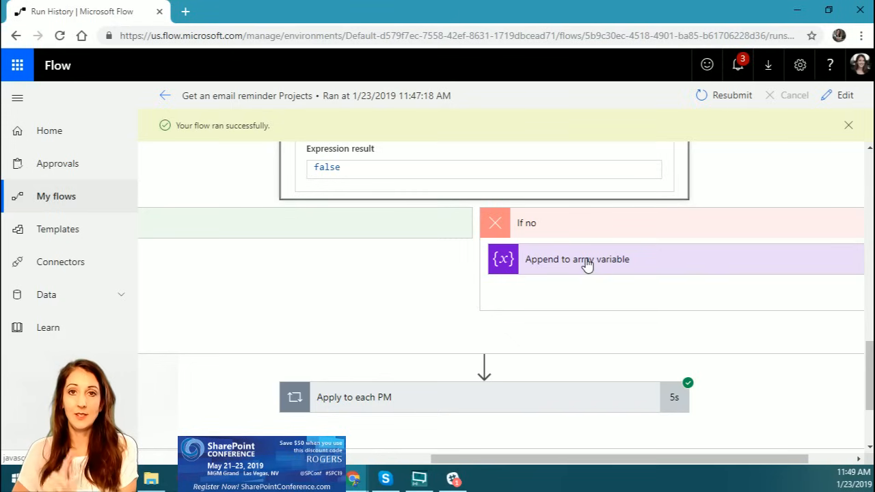
Step: Expand "Apply to each PM" and examine the inputs and outputs of "Filter array this PM" for the first project owner
left_click(477, 407)
scroll(845, 366, "down", 4)
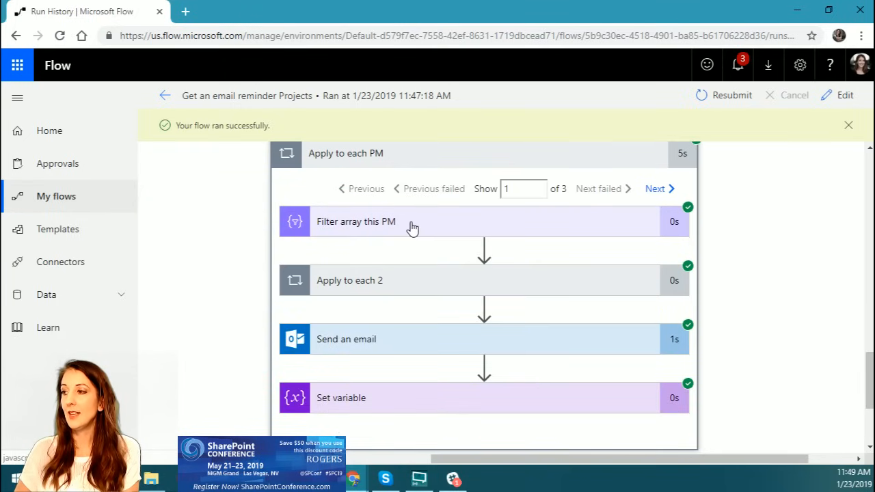
left_click(413, 228)
scroll(521, 334, "down", 1)
scroll(692, 344, "down", 4)
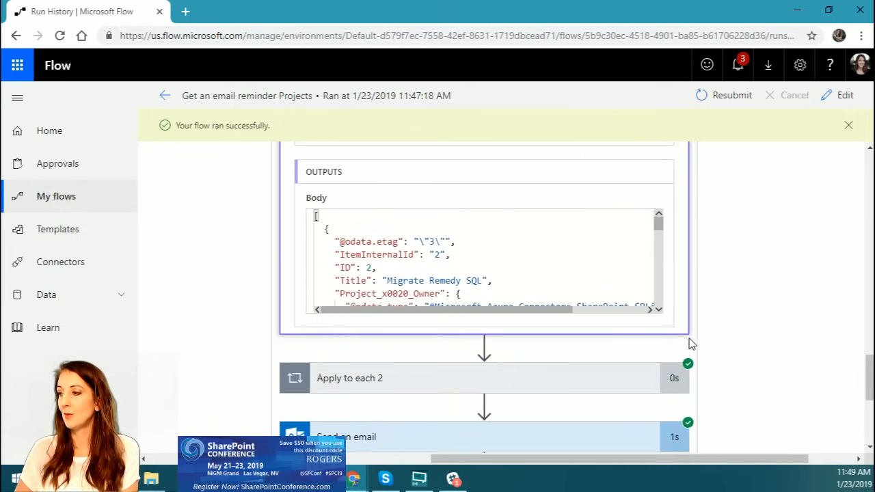
left_click_drag(660, 222, 660, 231)
scroll(755, 274, "up", 6)
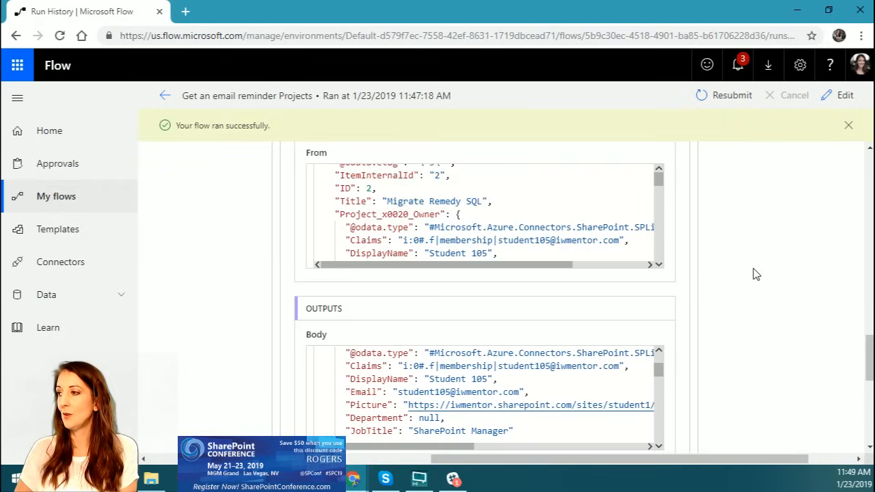
Step: Show iteration 2 of "Apply to each PM" and examine which owner's projects "Filter array this PM" outputs
left_click(656, 258)
scroll(712, 315, "down", 2)
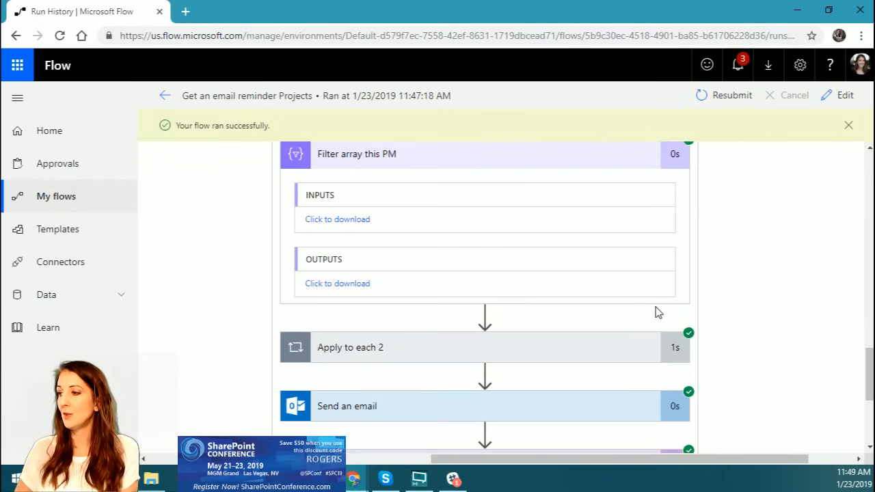
scroll(530, 283, "down", 2)
scroll(530, 283, "down", 3)
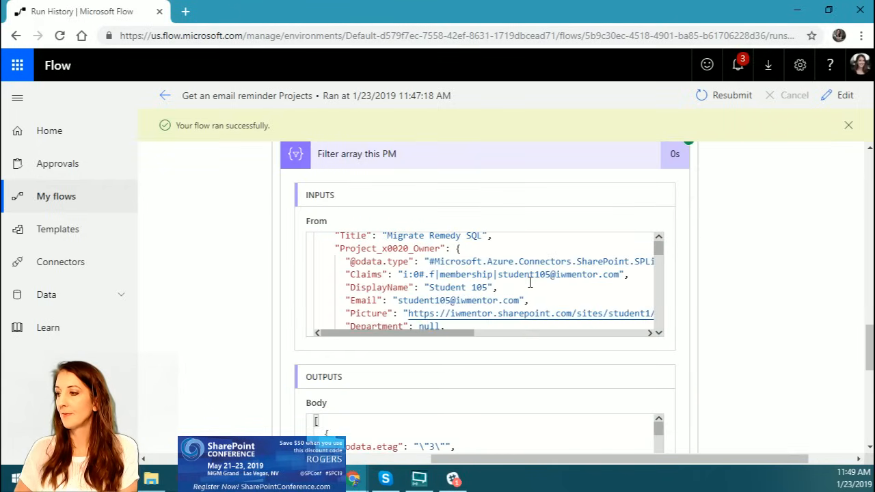
scroll(442, 446, "down", 3)
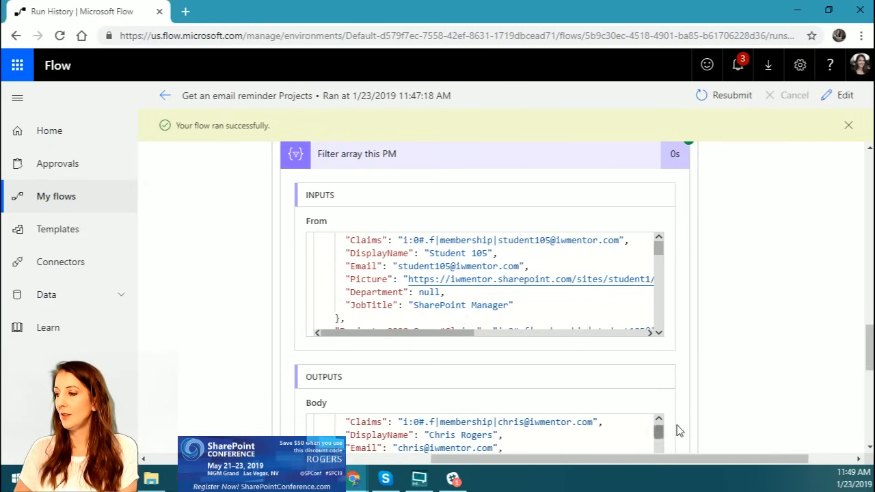
scroll(687, 178, "up", 2)
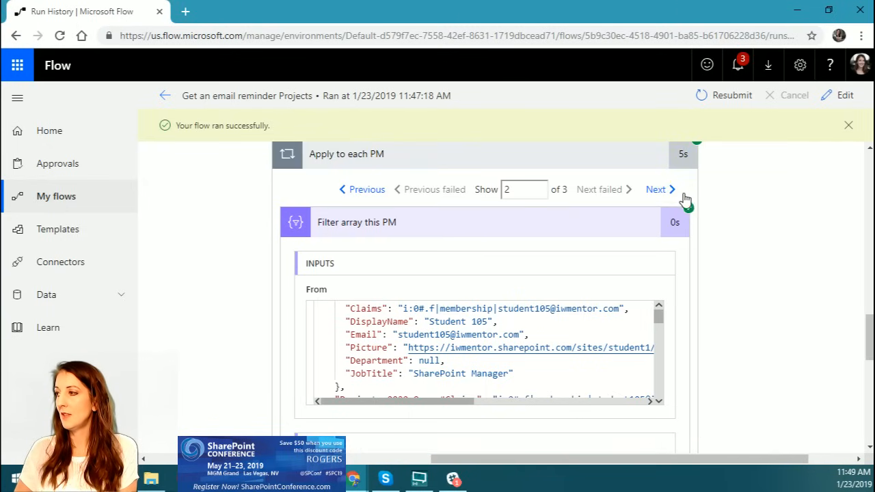
Step: Show iteration 3 of "Apply to each PM", examine the owner and dates in the filtered output, and collapse "Filter array this PM"
left_click(655, 190)
scroll(775, 352, "down", 3)
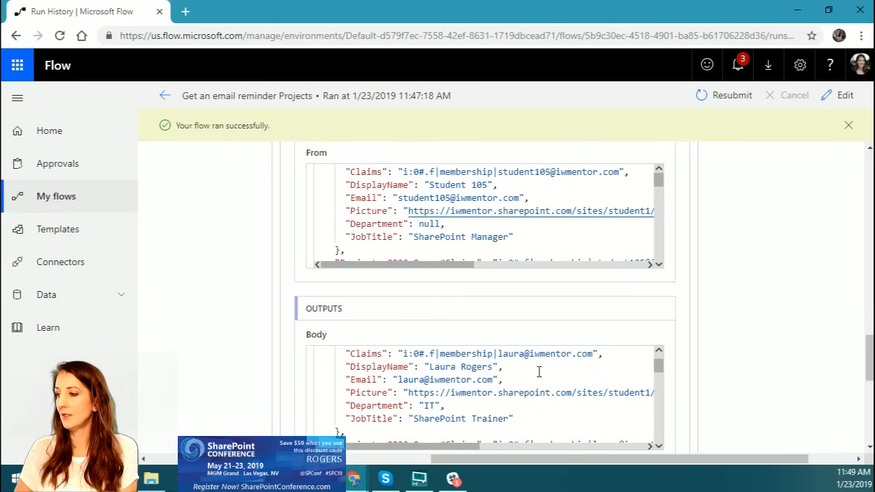
scroll(539, 369, "down", 1)
scroll(754, 393, "down", 2)
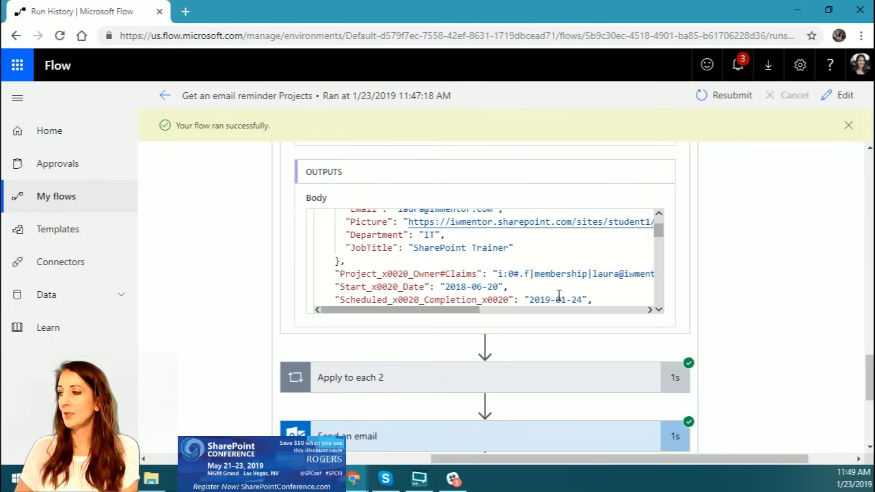
scroll(700, 260, "up", 5)
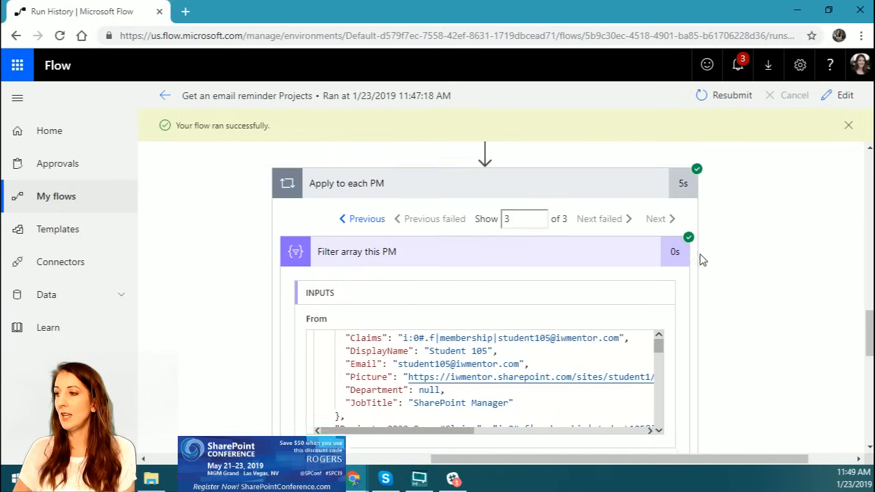
left_click(378, 301)
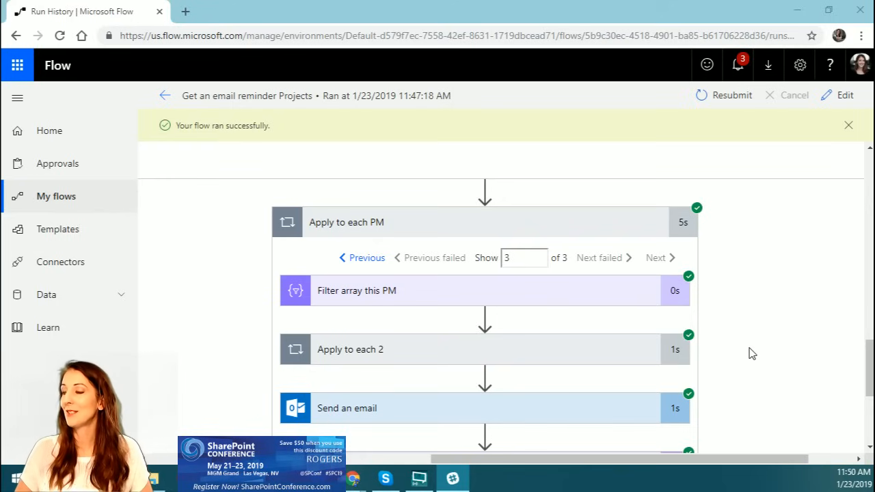
Step: Expand "Apply to each 2" and its "Append to string variable" action to examine the HTML appended to TableRows for the first project
scroll(755, 357, "down", 2)
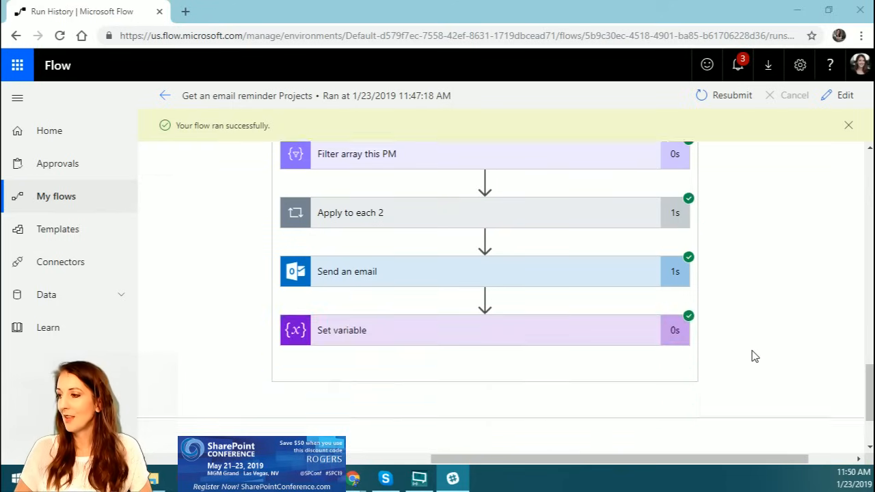
scroll(753, 356, "up", 1)
left_click(380, 284)
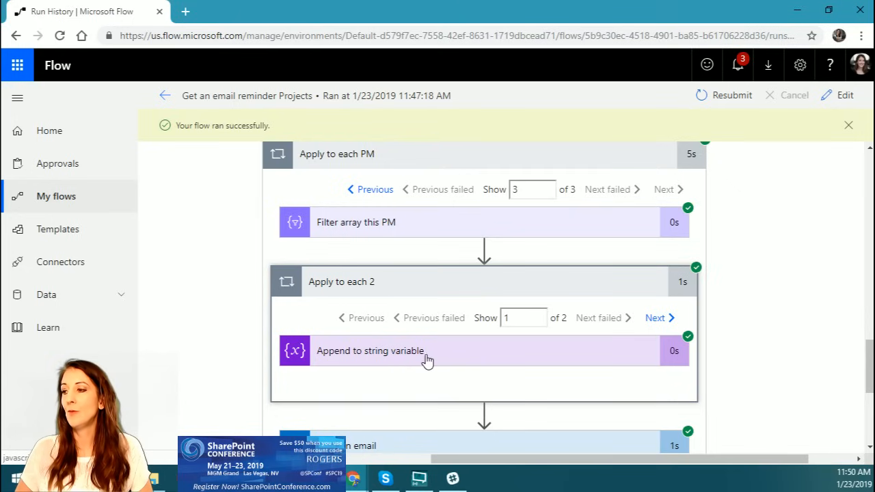
scroll(410, 321, "down", 1)
left_click(402, 293)
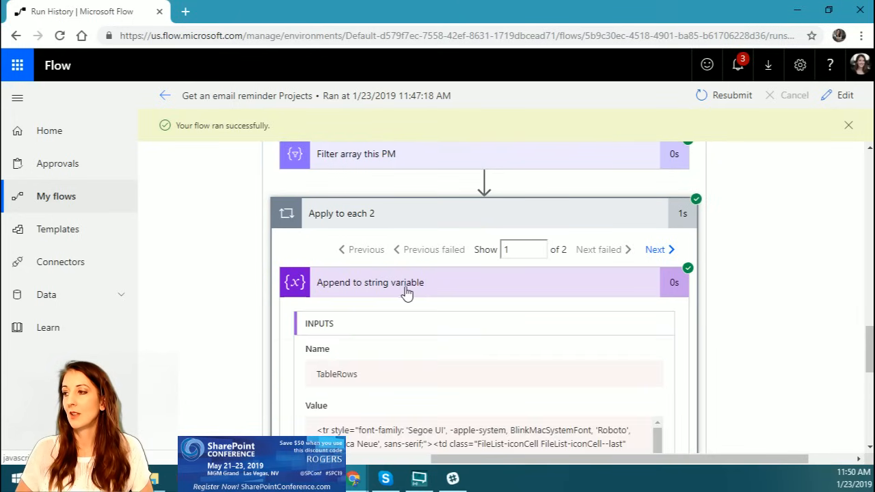
scroll(787, 340, "down", 3)
scroll(787, 340, "up", 5)
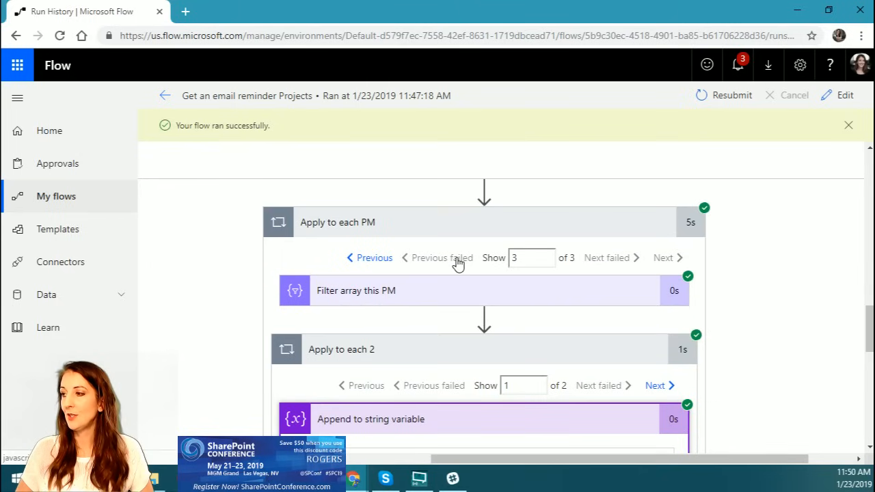
scroll(460, 331, "down", 1)
scroll(460, 331, "down", 2)
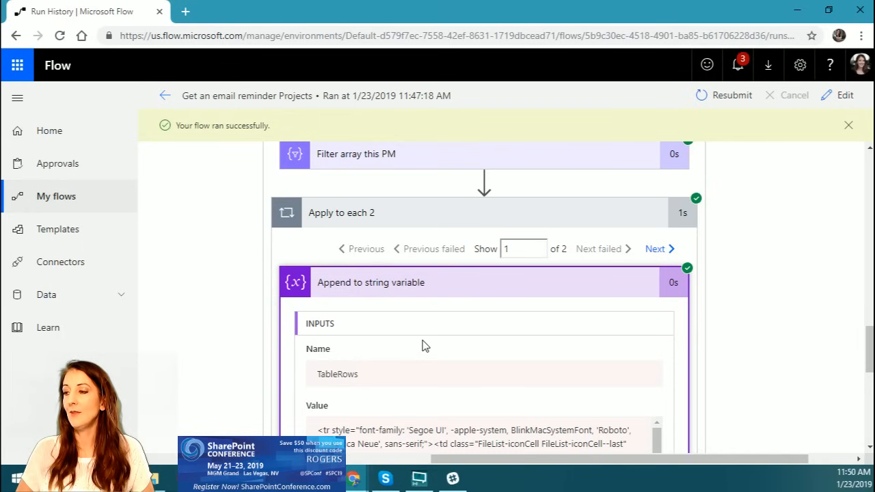
scroll(422, 346, "down", 3)
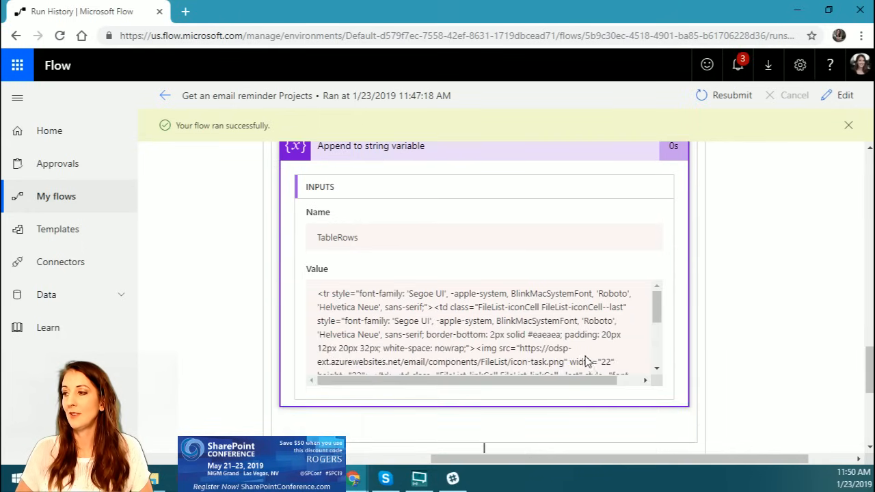
Step: Read the rest of the HTML value appended to TableRows in "Append to string variable", down to the closing table row tag
scroll(585, 361, "down", 3)
scroll(742, 329, "down", 2)
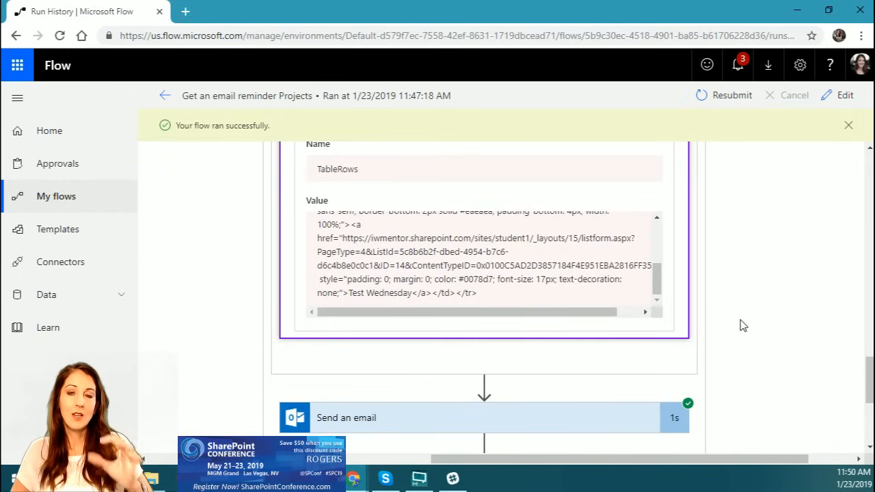
scroll(744, 325, "up", 2)
scroll(743, 325, "down", 3)
scroll(743, 325, "up", 1)
scroll(743, 326, "up", 3)
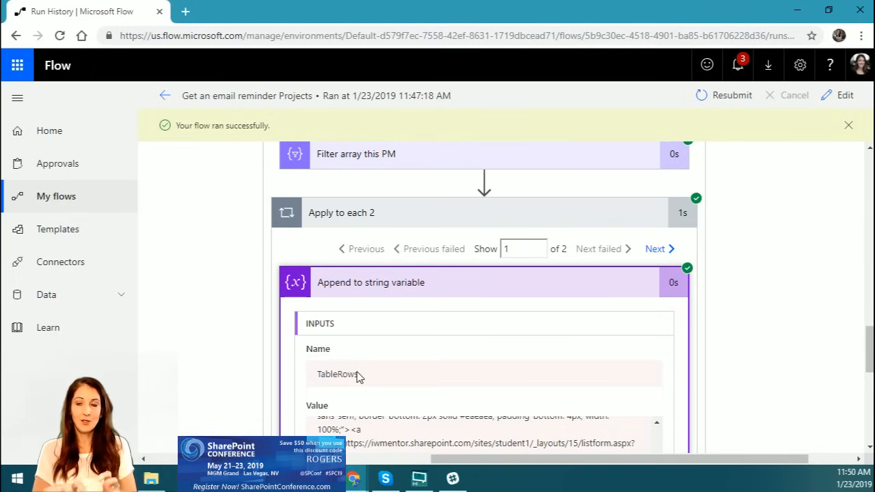
Step: Expand the "Send an email" action and examine its recipient, subject, HTML body and outputs down to the "Set variable" action
scroll(522, 294, "down", 5)
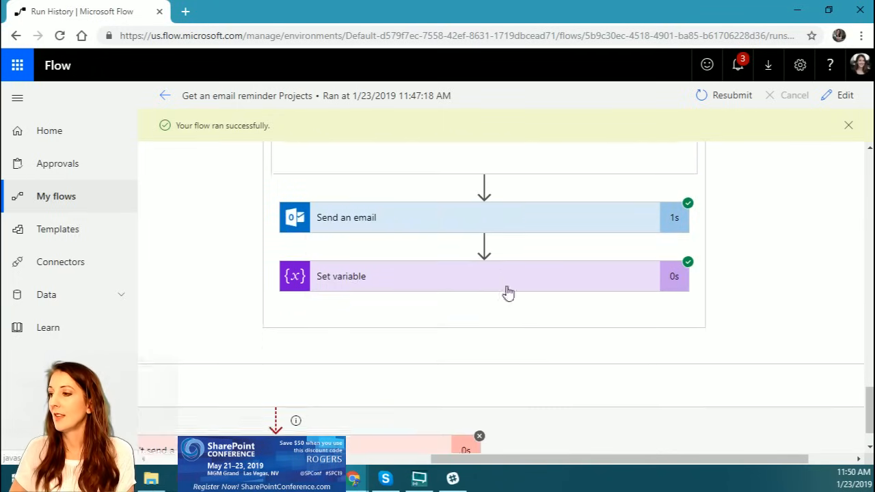
left_click(418, 220)
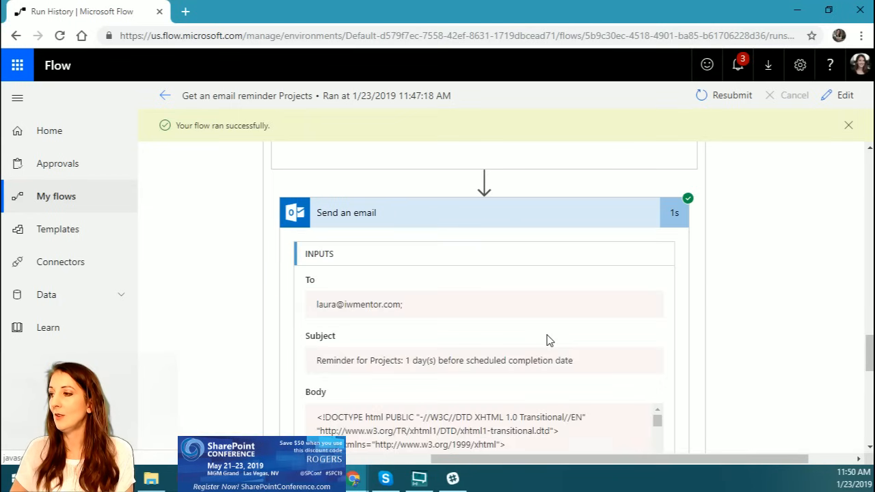
scroll(521, 360, "down", 5)
scroll(522, 360, "up", 2)
mouse_move(657, 244)
left_mouse_down()
mouse_move(658, 287)
mouse_move(656, 260)
left_mouse_up()
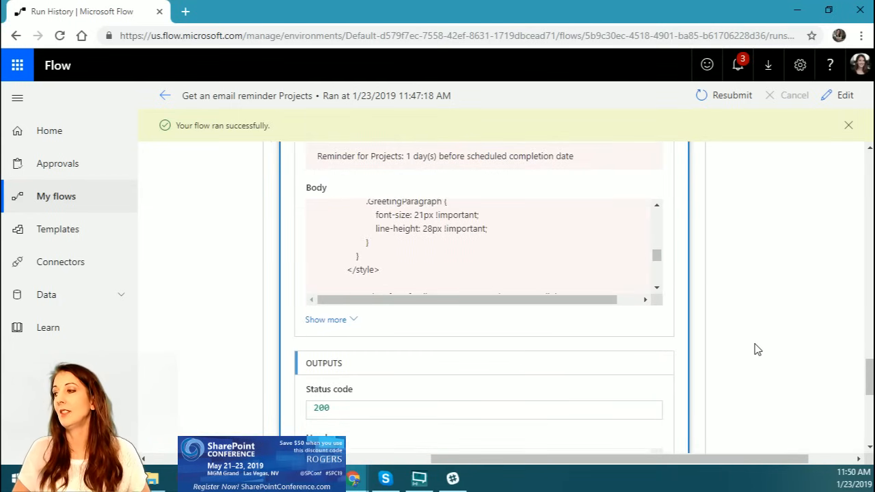
scroll(756, 350, "down", 3)
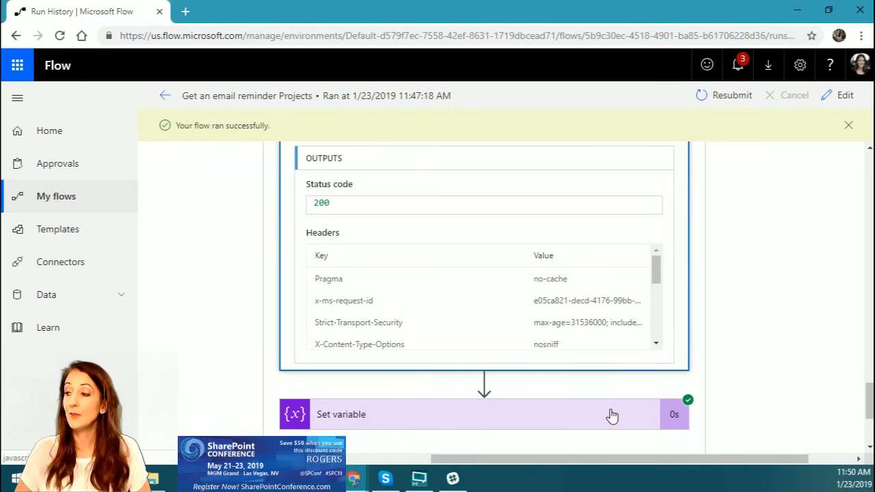
scroll(612, 416, "down", 2)
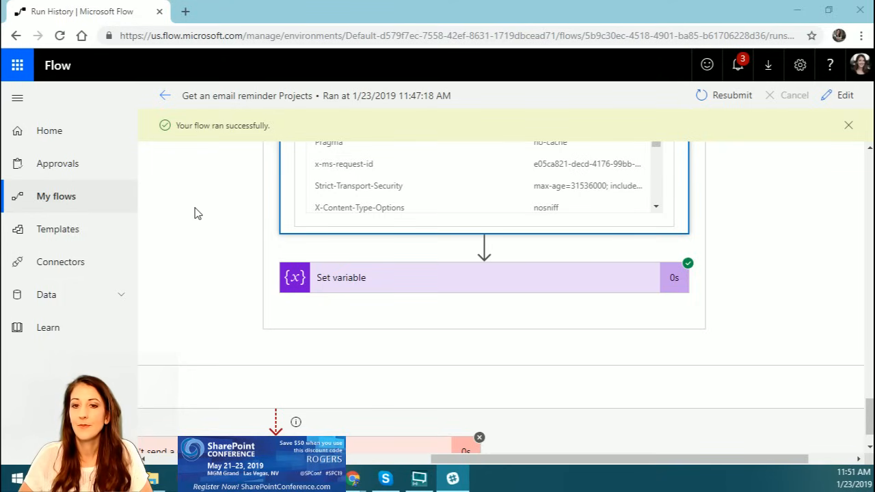
Step: Return to the list of my flows and show the browser in full screen
left_click(65, 197)
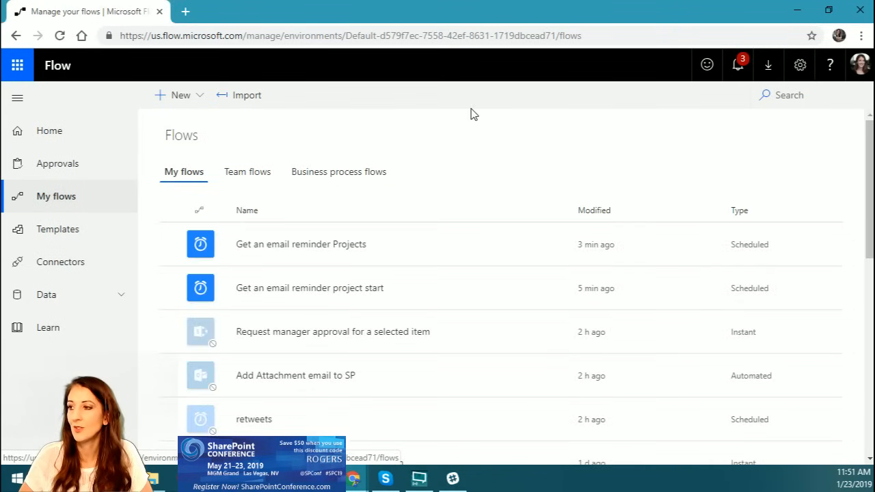
scroll(450, 185, "down", 3)
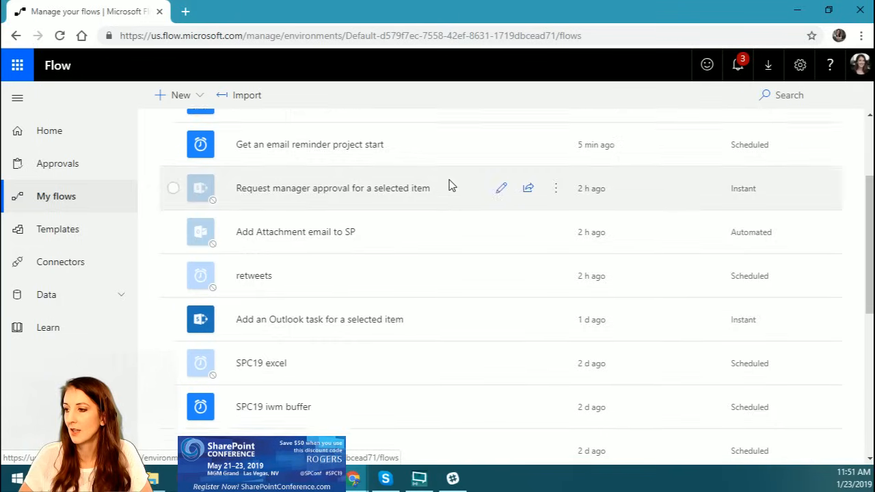
scroll(450, 185, "up", 3)
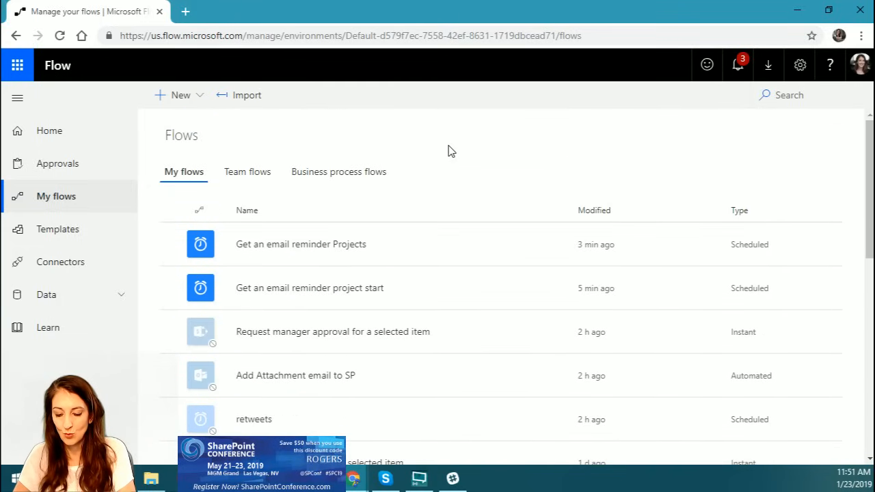
key("F11")
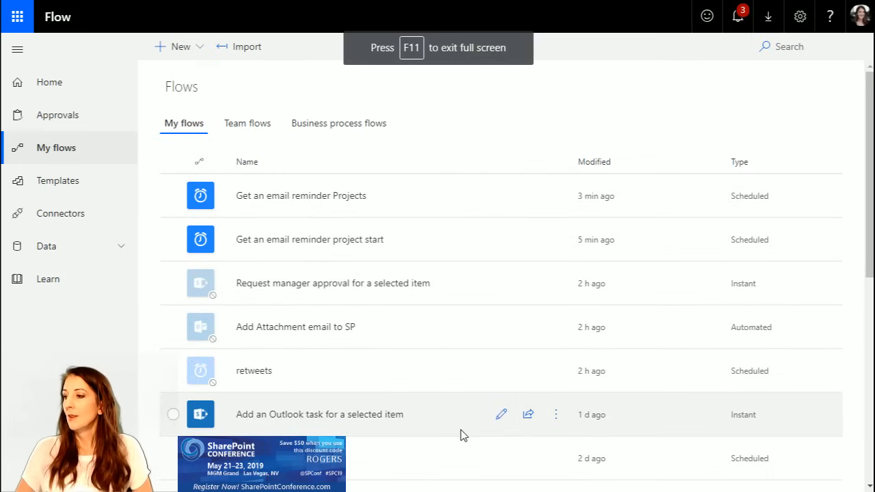
Step: Find the "SPC19 excel" flow in the flow list and open it for editing
scroll(462, 434, "down", 2)
scroll(456, 434, "down", 2)
scroll(453, 426, "up", 4)
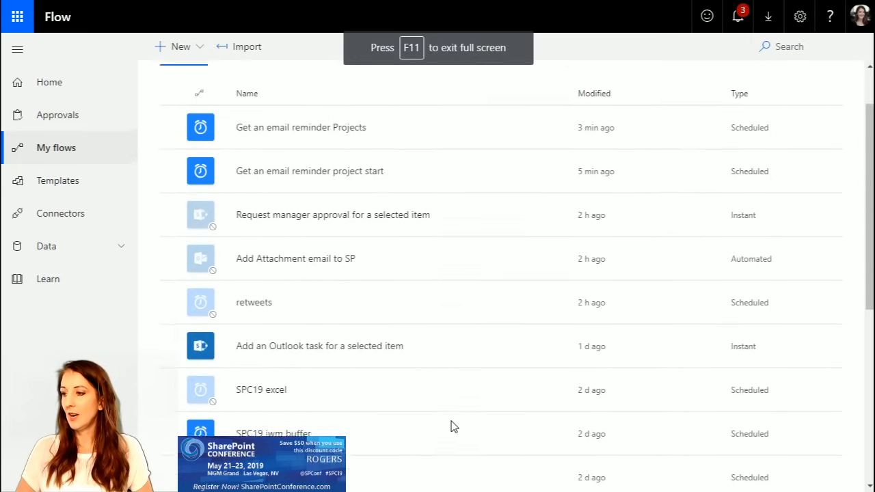
scroll(452, 426, "down", 1)
left_click(389, 393)
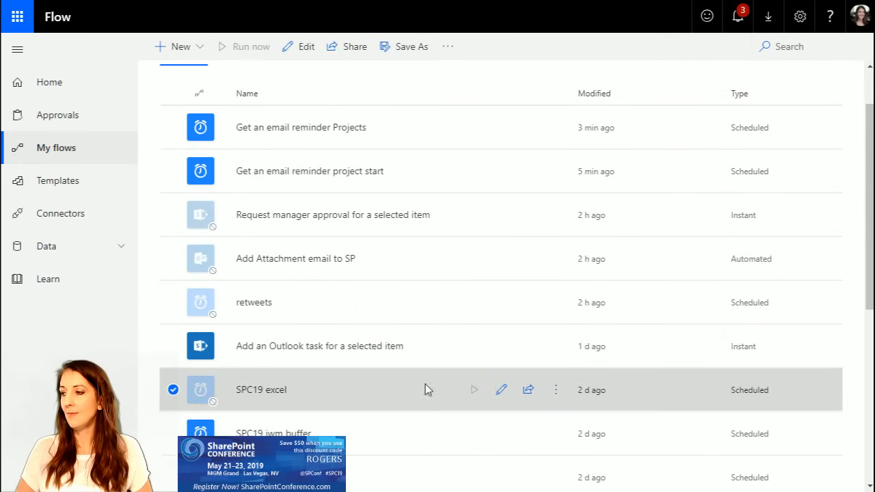
left_click(502, 393)
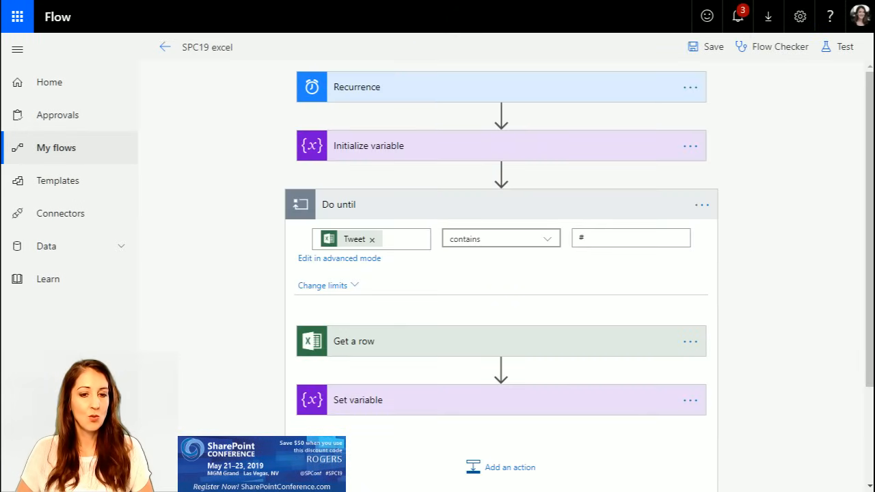
Step: Return to the flow's details page, switch to the spc19tweets.xlsx workbook in Excel and look through its Num and Tweet columns
left_click(162, 48)
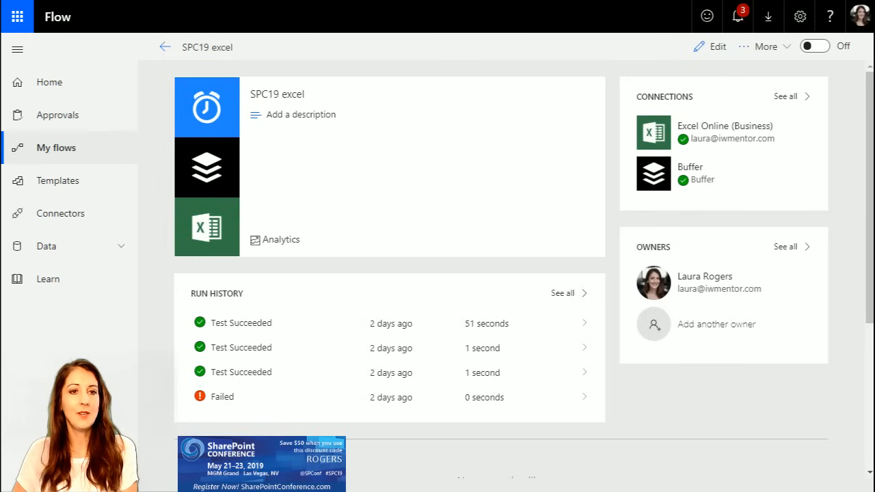
left_click_drag(874, 65, 588, 53)
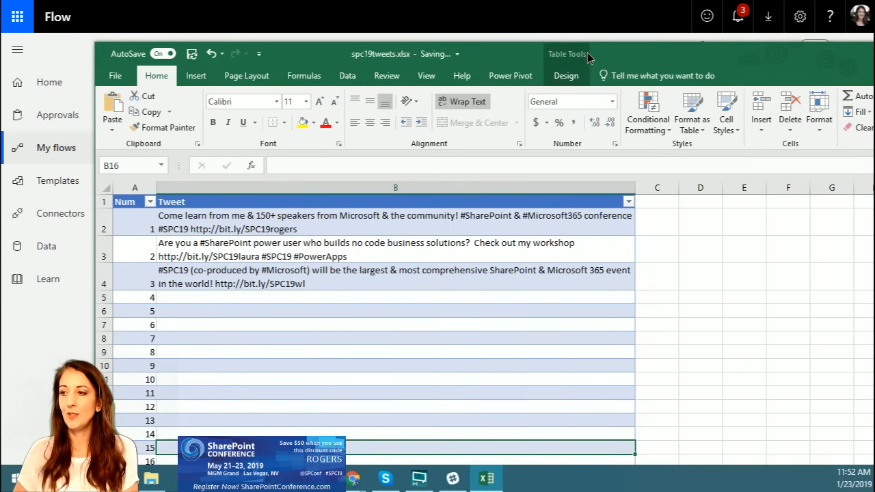
left_click_drag(588, 53, 578, 46)
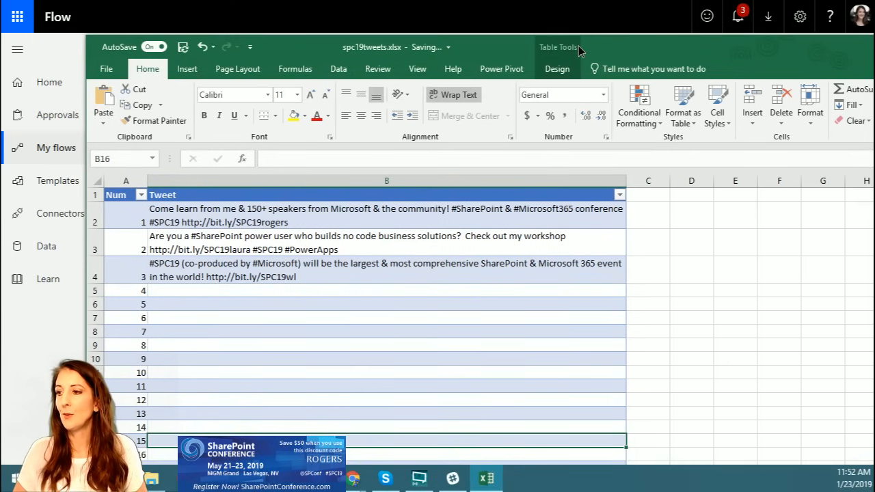
scroll(500, 274, "down", 20)
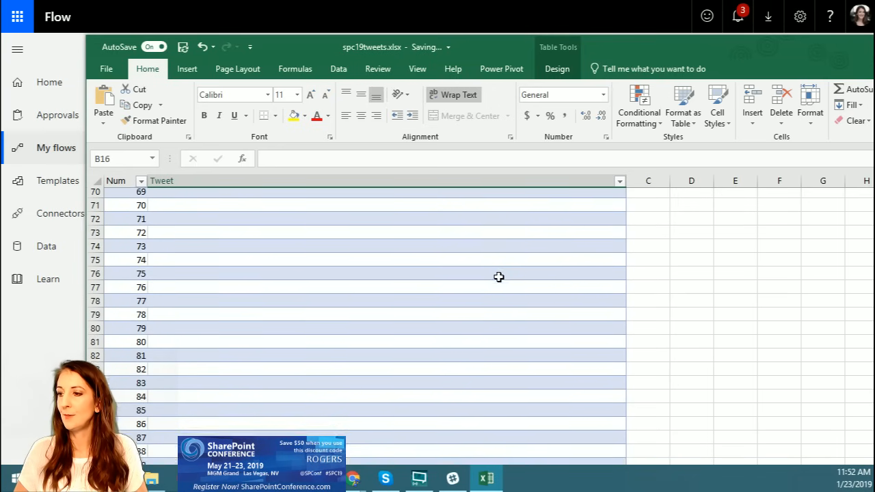
scroll(499, 277, "down", 20)
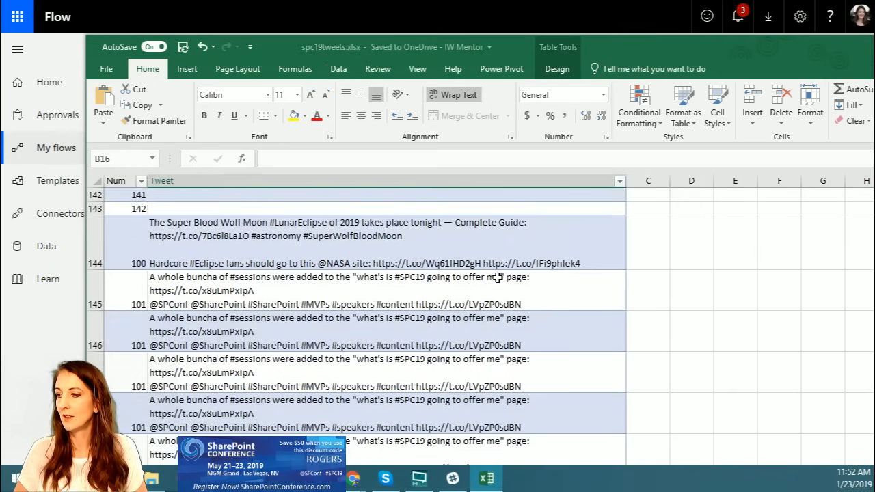
Step: Delete the extra tweet rows from row 144 downward, below Num 142, and select cell A143
left_click_drag(99, 230, 98, 448)
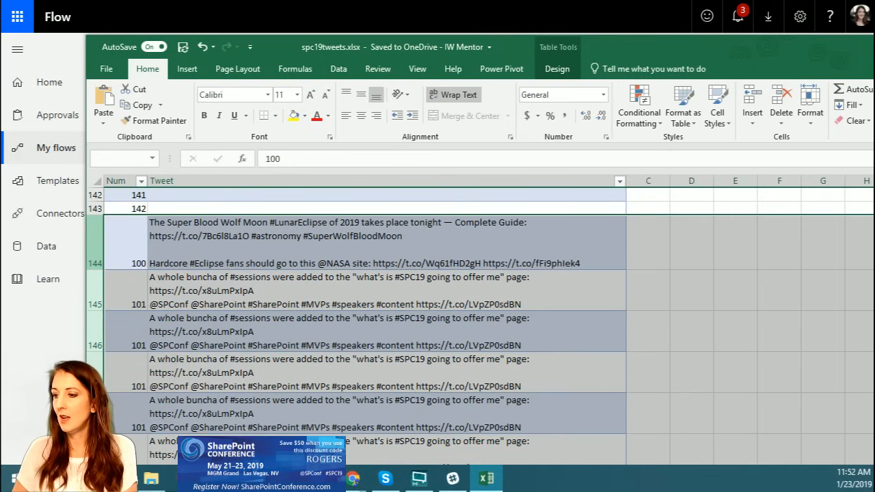
right_click(99, 323)
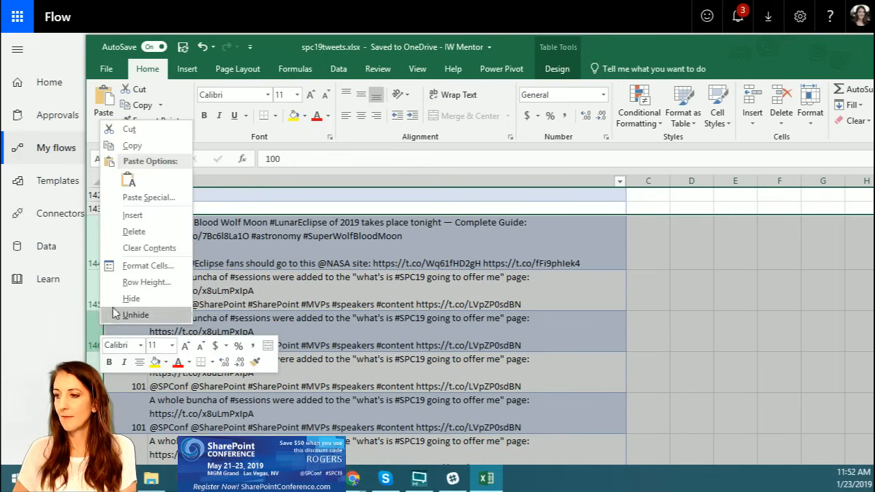
left_click(152, 233)
left_click(131, 210)
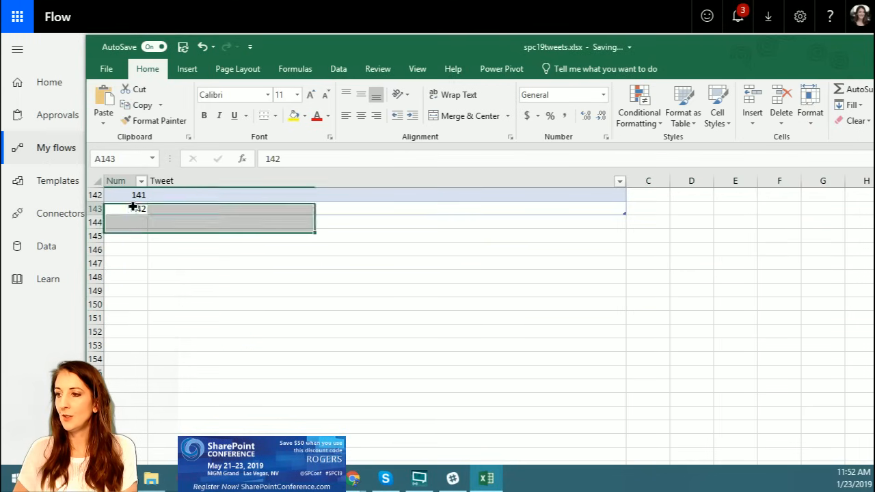
Step: Go back up through the tweet table and move the Excel window away to return to the "SPC19 excel" flow page
scroll(256, 269, "up", 5)
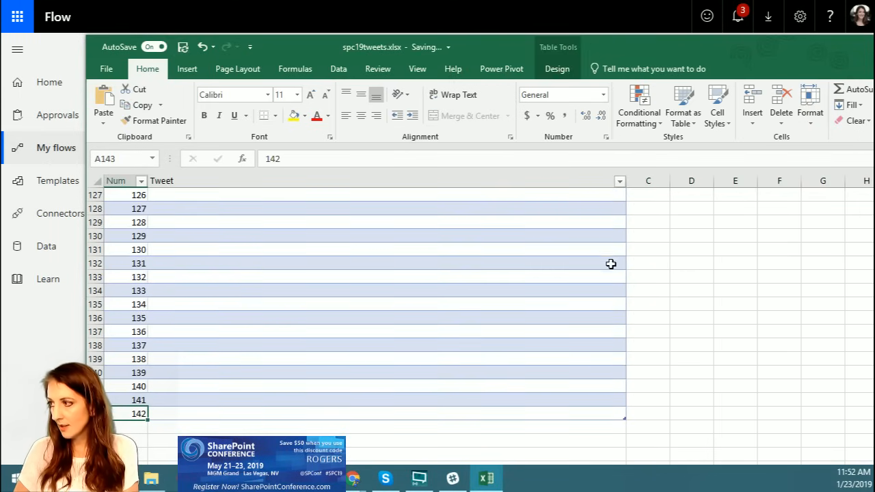
scroll(609, 268, "up", 11)
scroll(610, 268, "up", 20)
left_click_drag(637, 47, 0, 67)
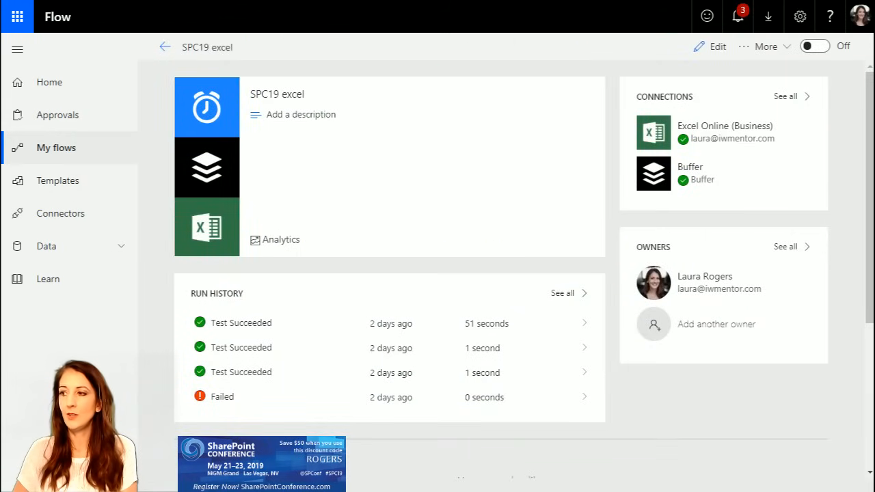
Step: Open the flow in the editor, view the "Do until" condition in advanced mode, and return it to basic mode
left_click(712, 48)
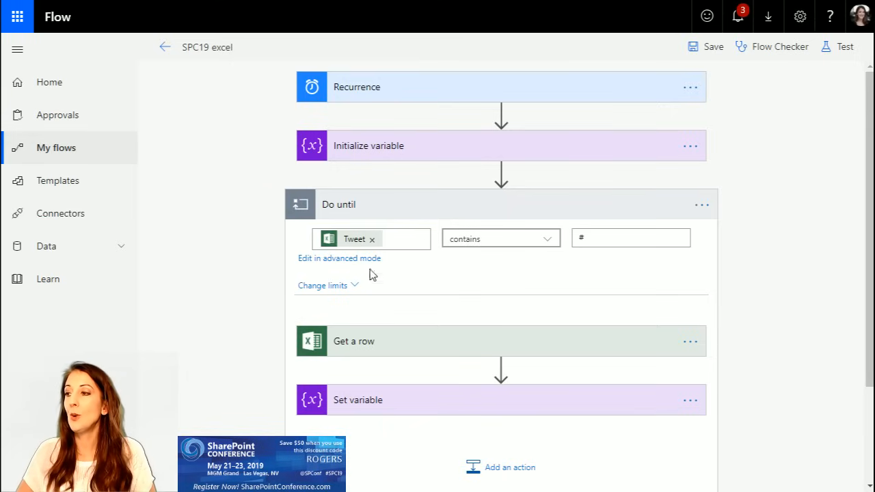
mouse_move(342, 243)
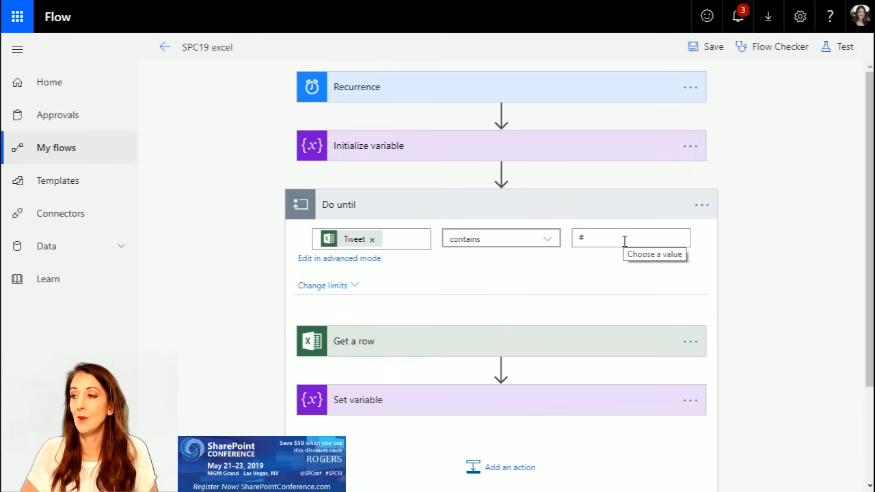
left_click(373, 260)
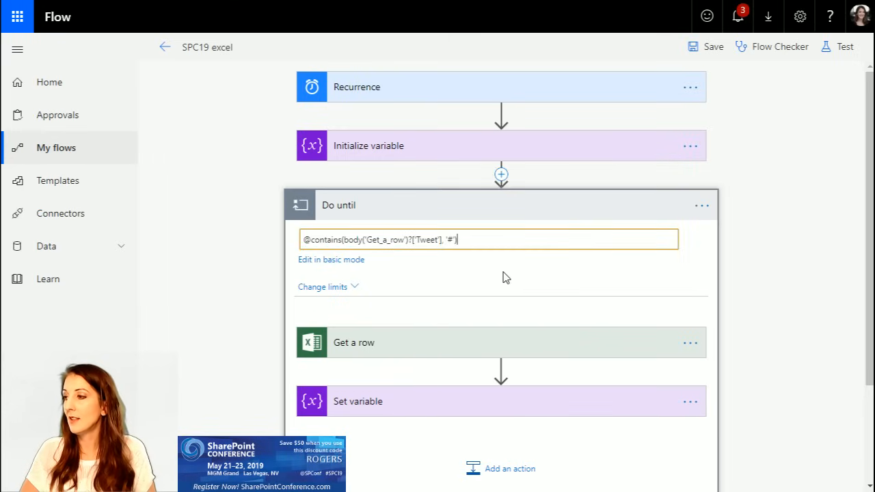
left_click(333, 261)
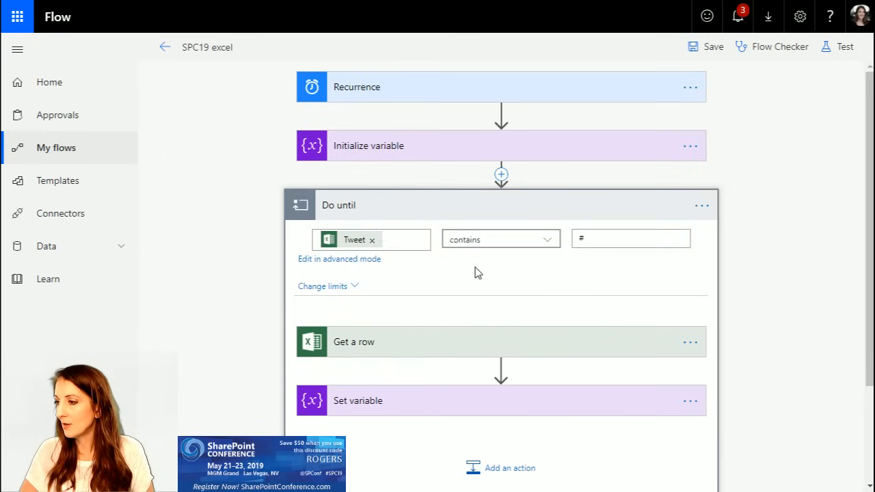
Step: Examine the "Get a row" settings and the varRand value expression in "Initialize variable", collapsing the variable action when done
scroll(472, 272, "down", 2)
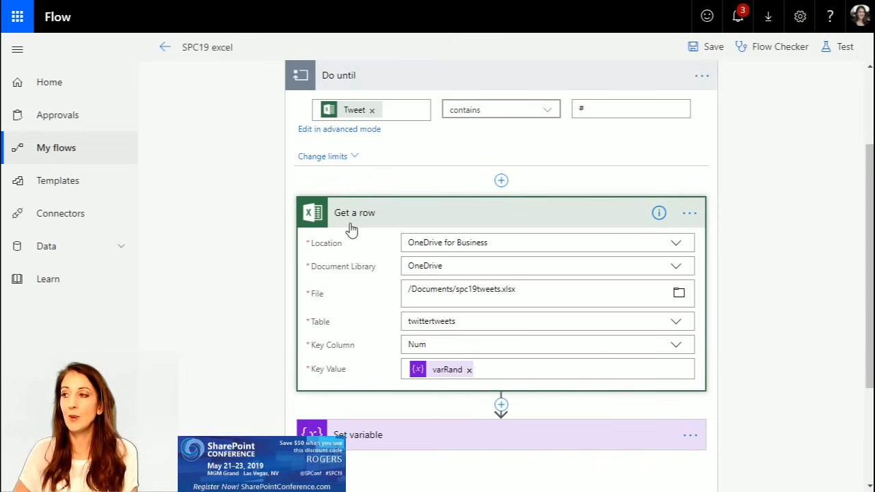
scroll(590, 237, "up", 2)
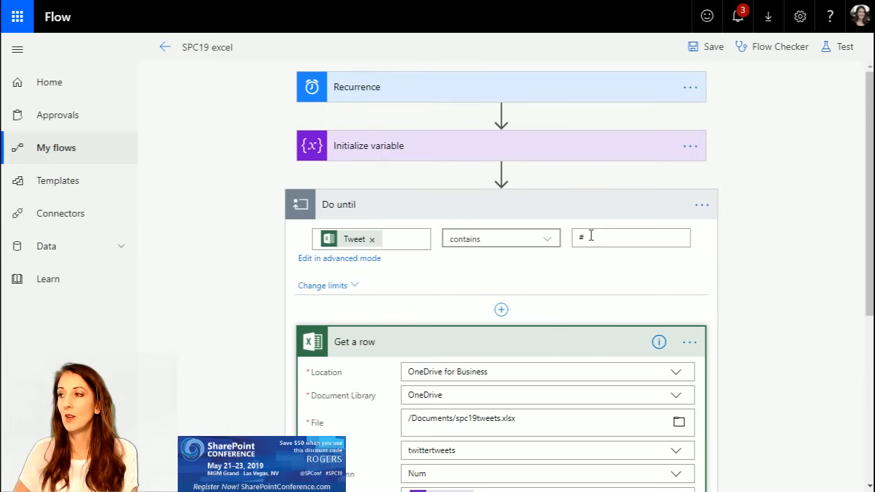
left_click(403, 148)
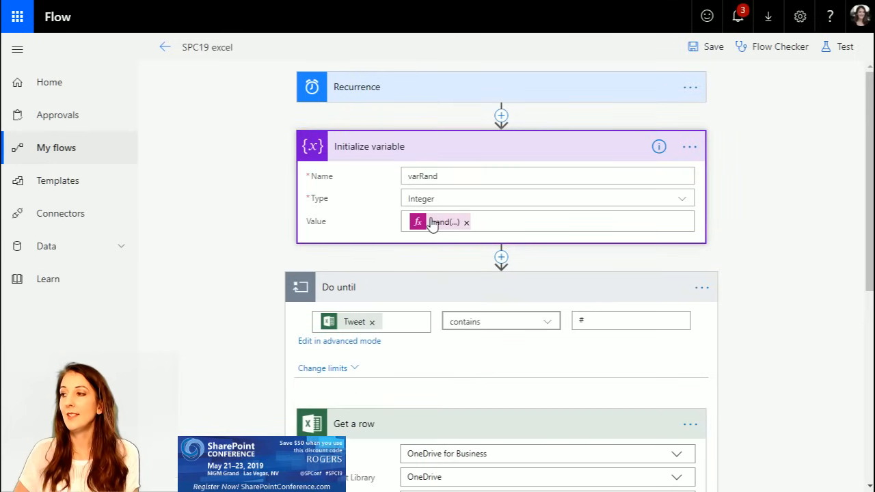
left_click(424, 176)
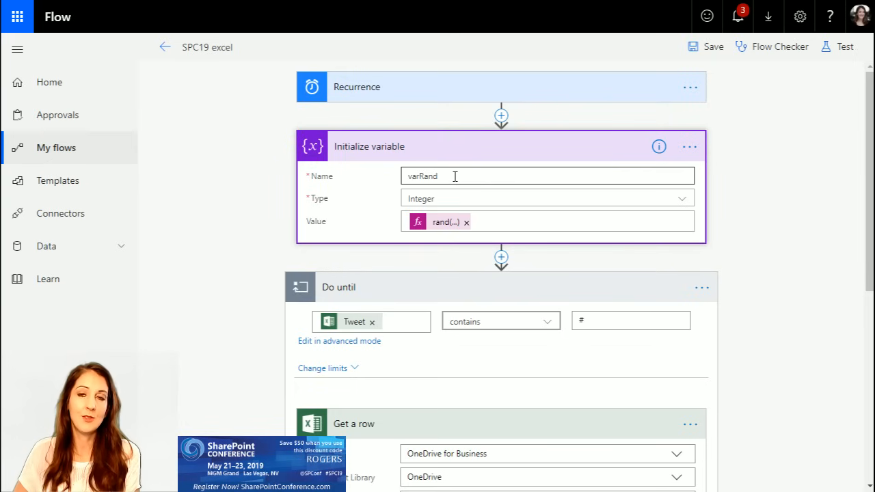
left_click(436, 223)
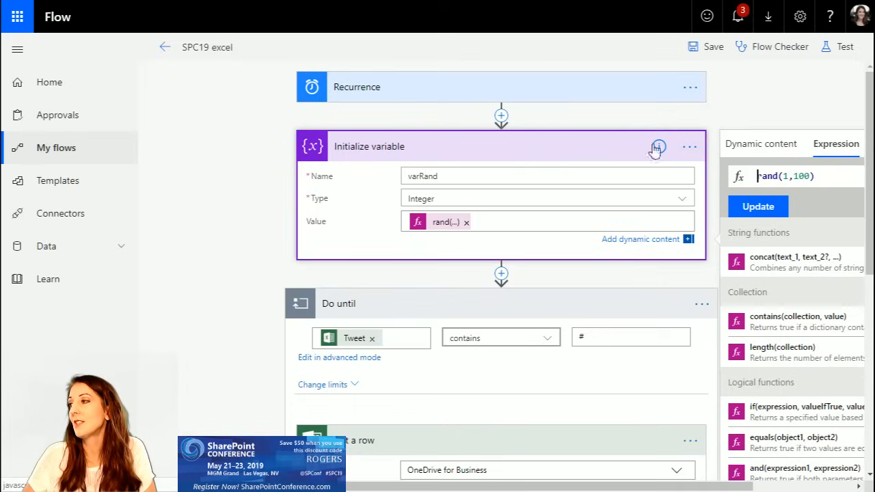
left_click(518, 146)
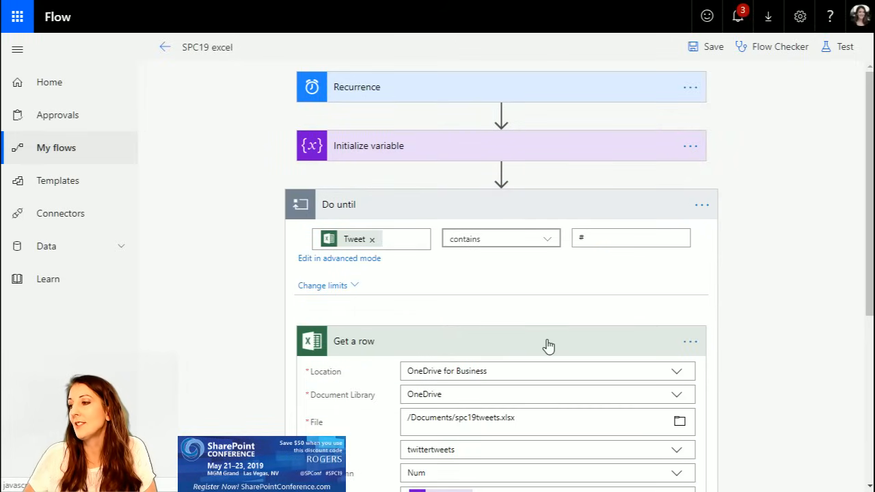
scroll(547, 341, "down", 2)
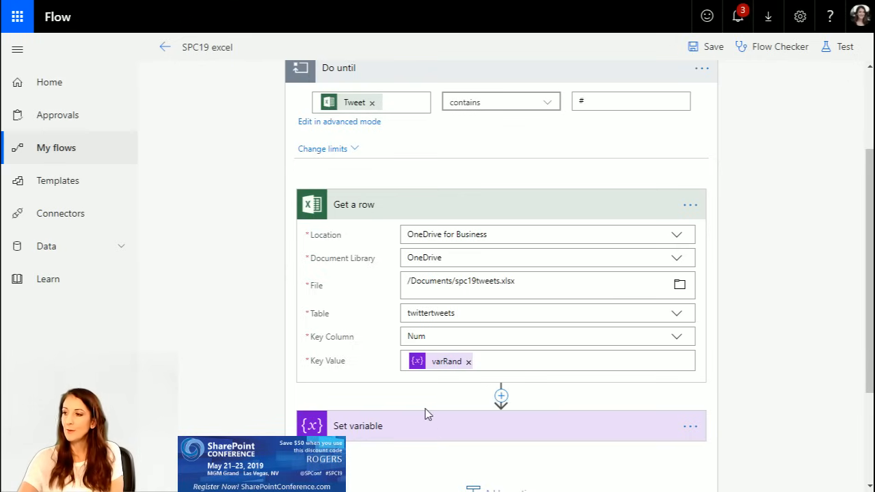
Step: Expand the "Set variable" action inside the "Do until" loop and examine its varRand value alongside the loop condition
left_click(385, 428)
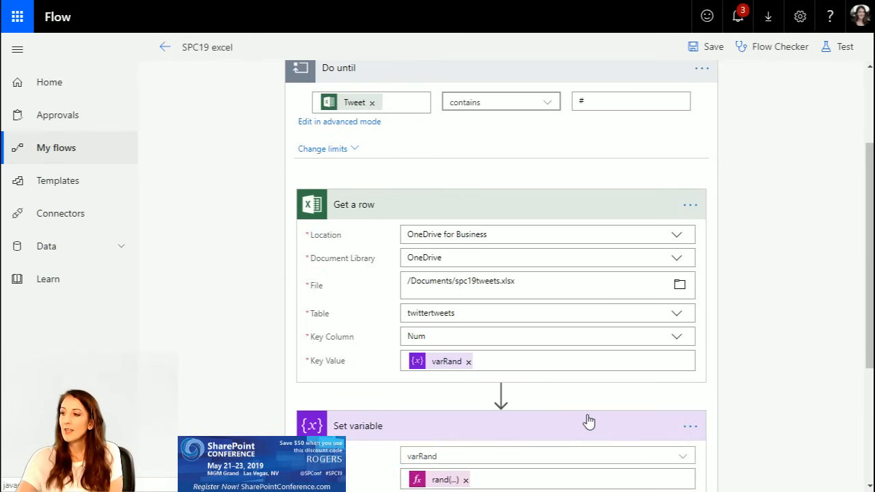
scroll(471, 342, "down", 2)
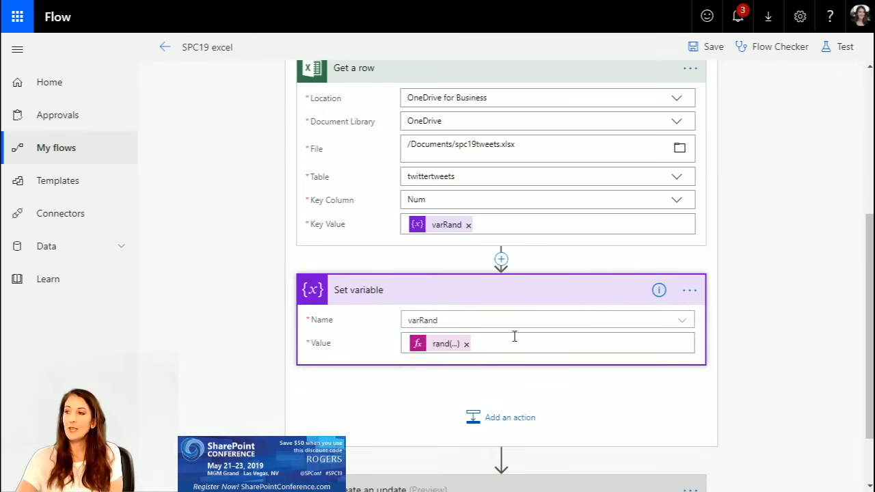
scroll(544, 344, "up", 2)
scroll(545, 344, "up", 1)
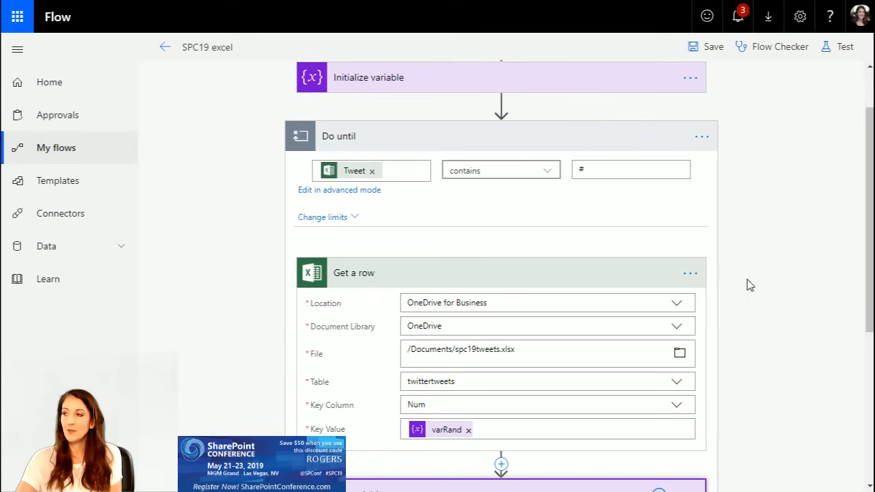
Step: Expand the "Create an update" action below the loop and examine its Profile ID and Text settings
scroll(748, 283, "down", 4)
left_click(398, 414)
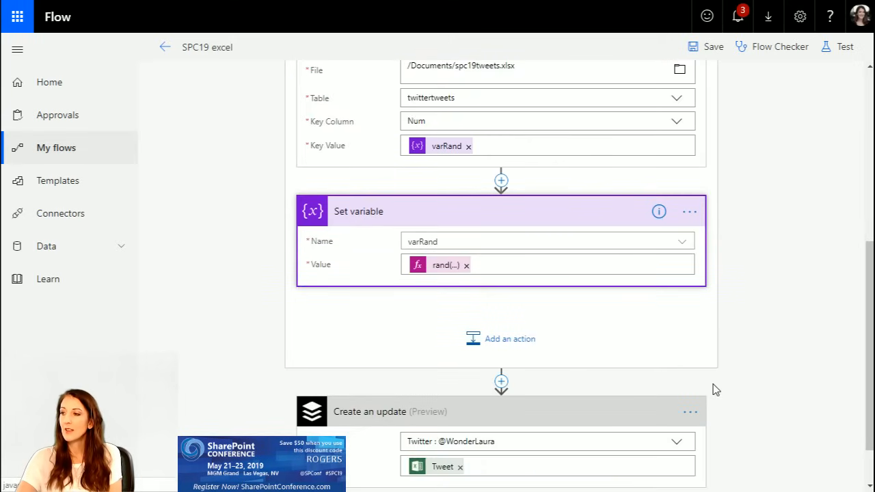
scroll(714, 389, "down", 1)
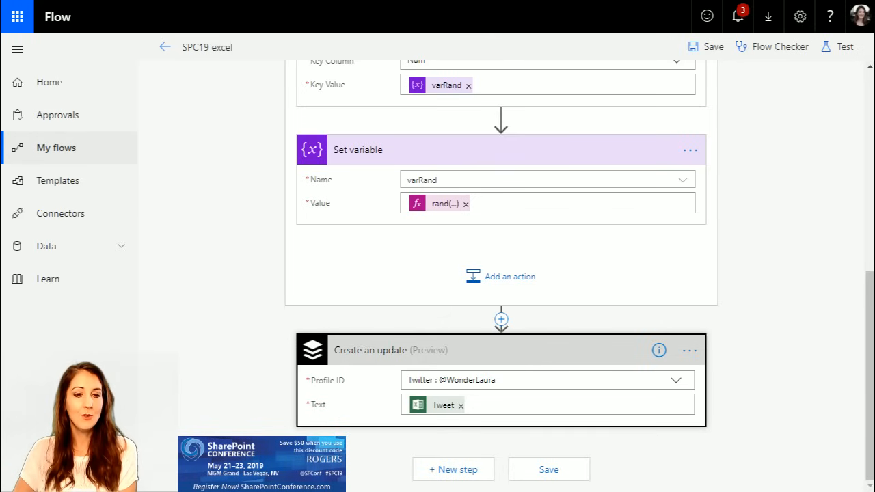
Step: Leave the "SPC19 excel" flow, return to the list of own flows, and select the "SPC19 wl buffer" flow
scroll(190, 313, "up", 6)
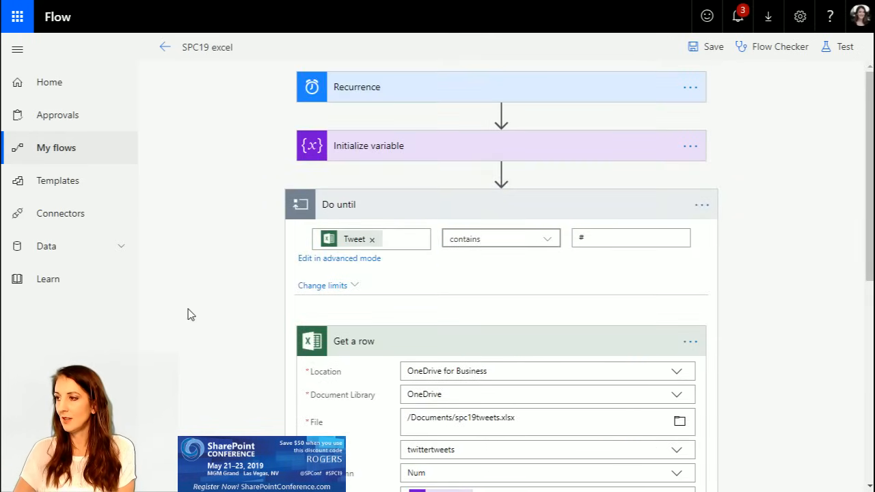
left_click(163, 47)
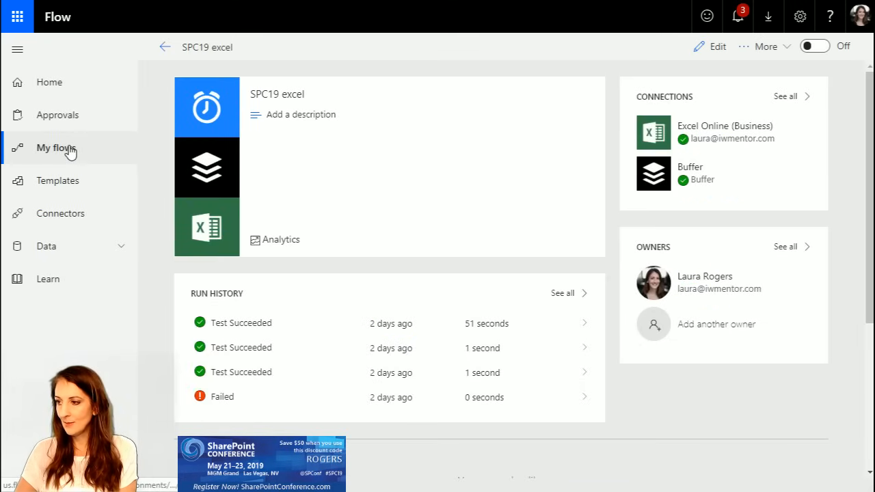
left_click(166, 46)
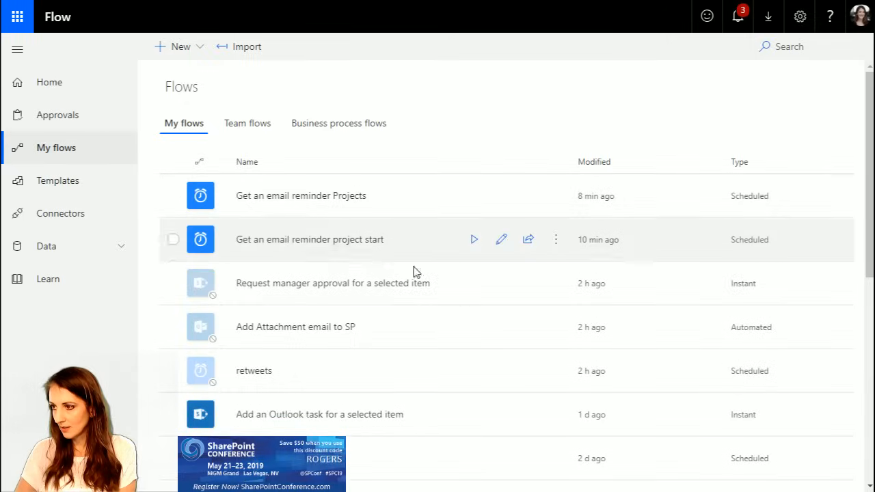
scroll(446, 364, "down", 2)
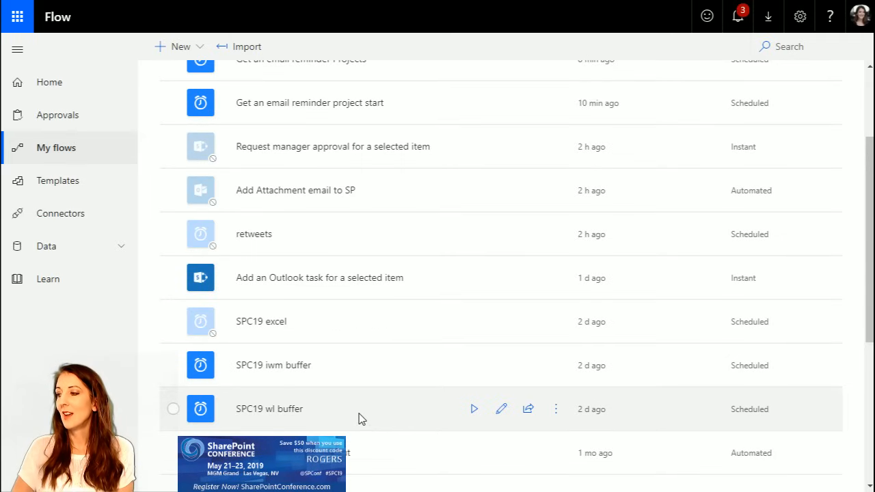
left_click(359, 413)
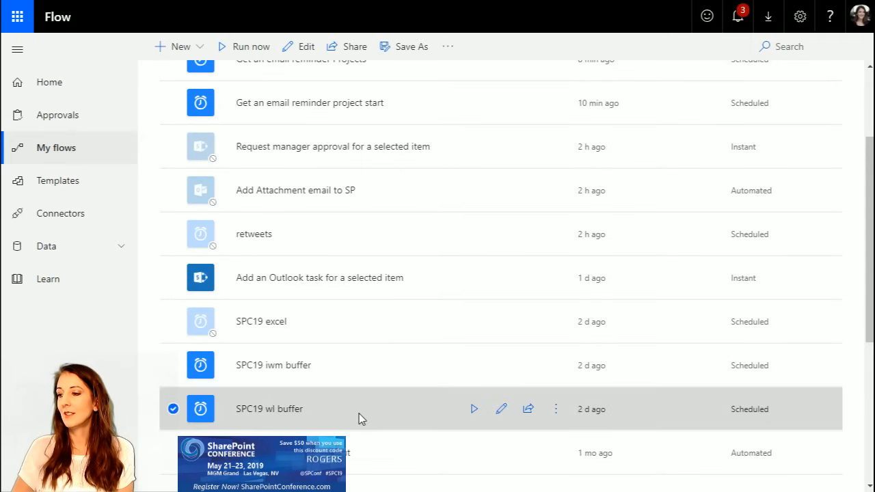